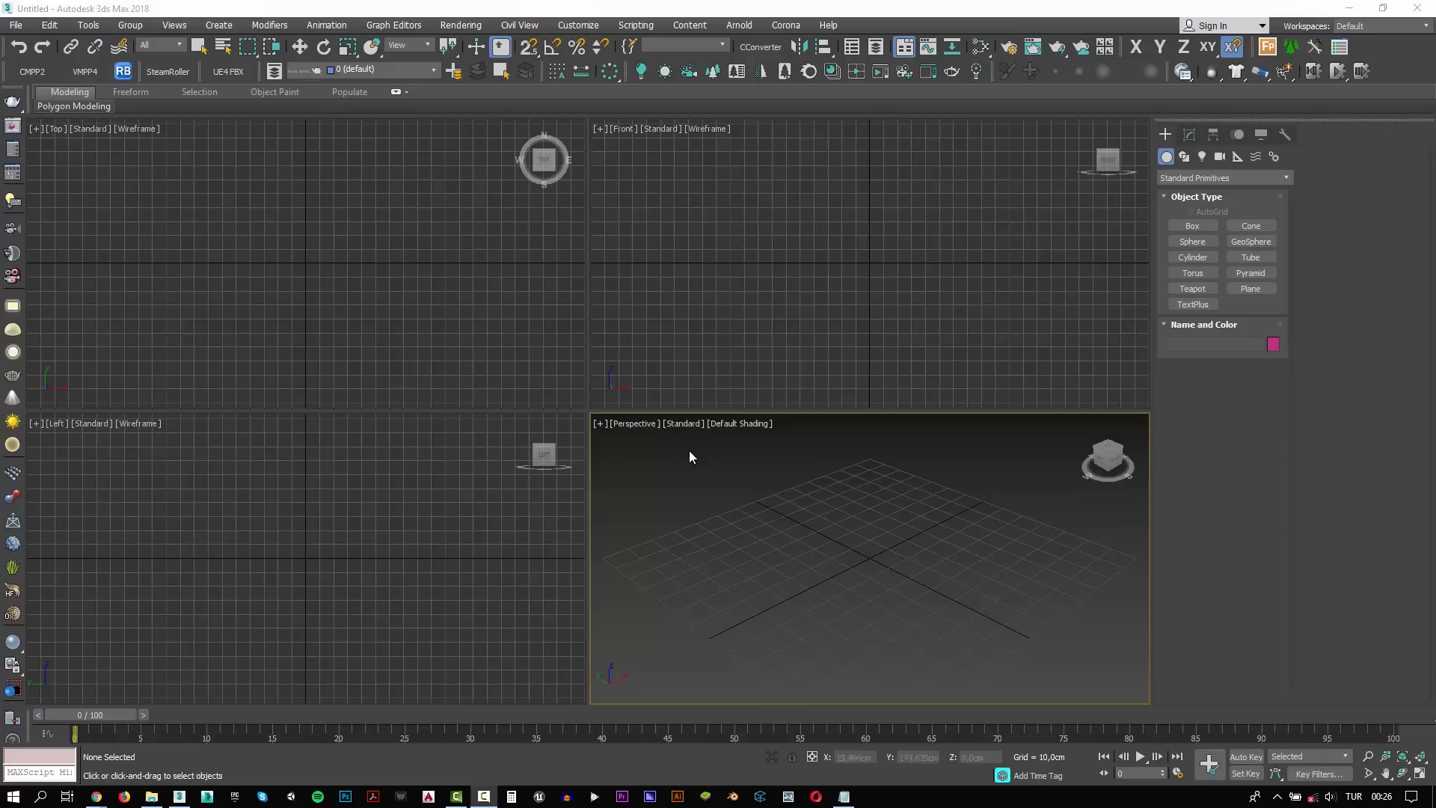
# Check the scene's unit setup, including the system units, and accept metric centimeters as the display unit
pyautogui.click(510, 506)
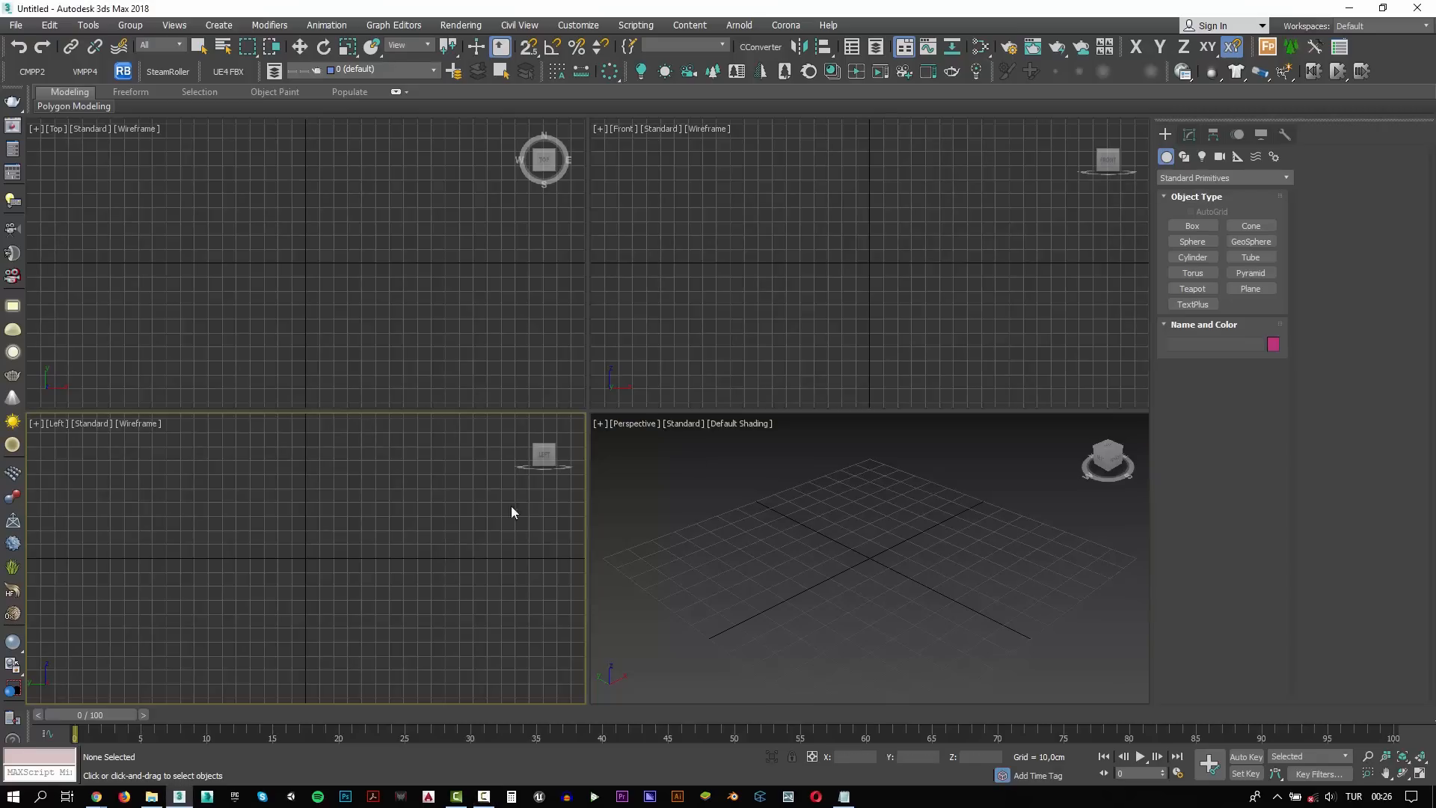
pyautogui.click(644, 144)
pyautogui.click(578, 24)
pyautogui.click(602, 220)
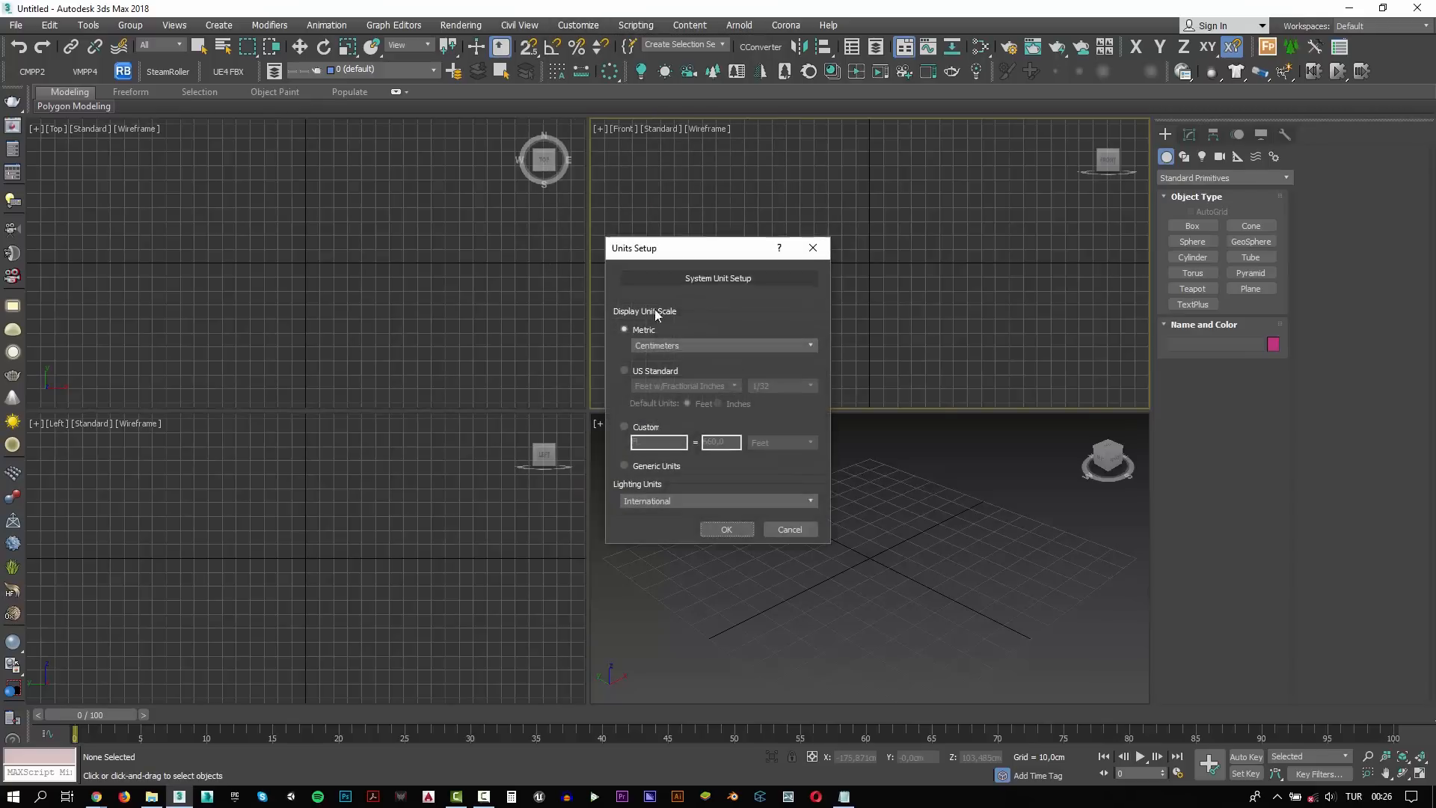
pyautogui.click(748, 276)
pyautogui.click(725, 465)
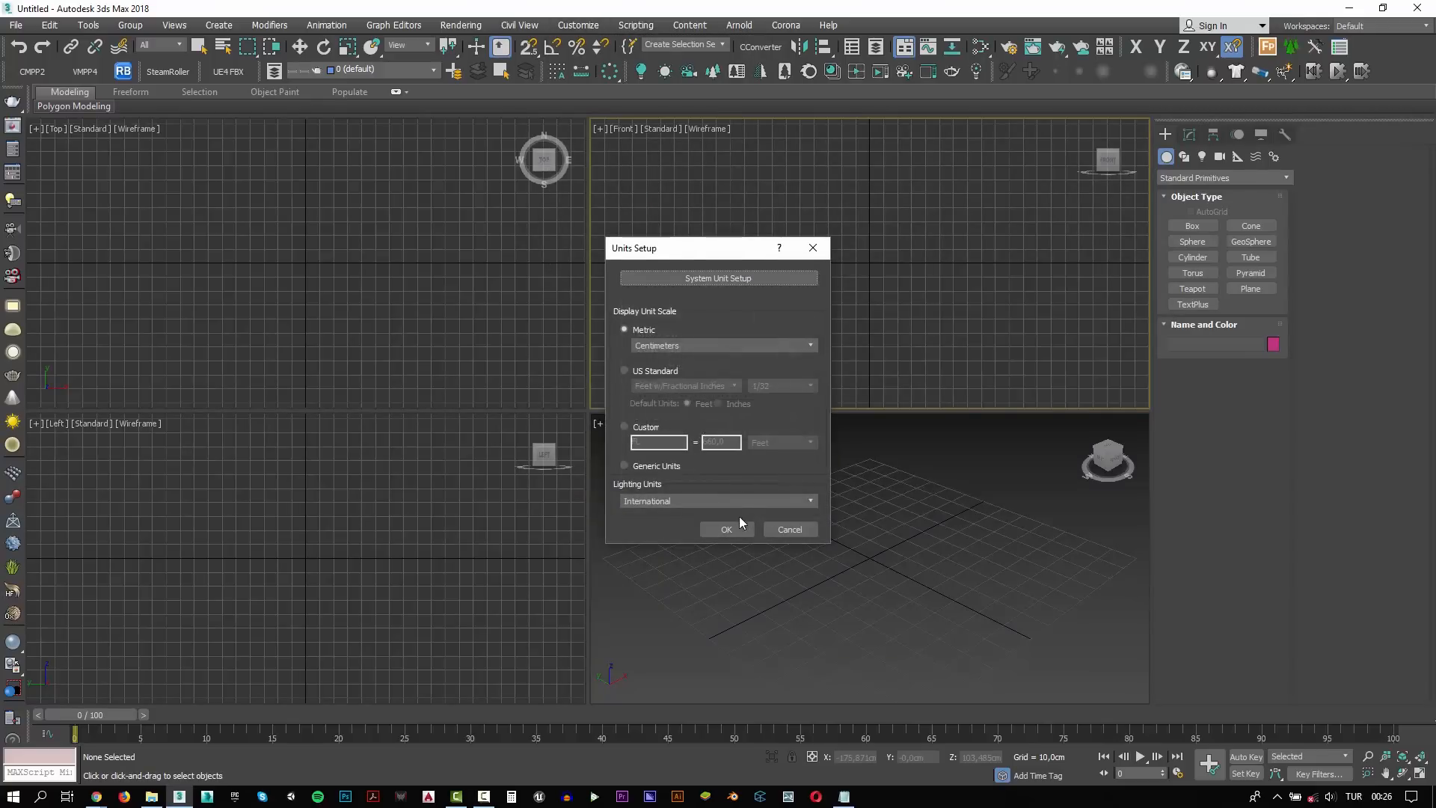
pyautogui.click(726, 529)
# Try to merge ArchInteriors_12_09.max from the ArchInt_V12_09 folder into the scene with the lights left out
pyautogui.click(15, 25)
pyautogui.moveTo(75, 229)
pyautogui.click(217, 258)
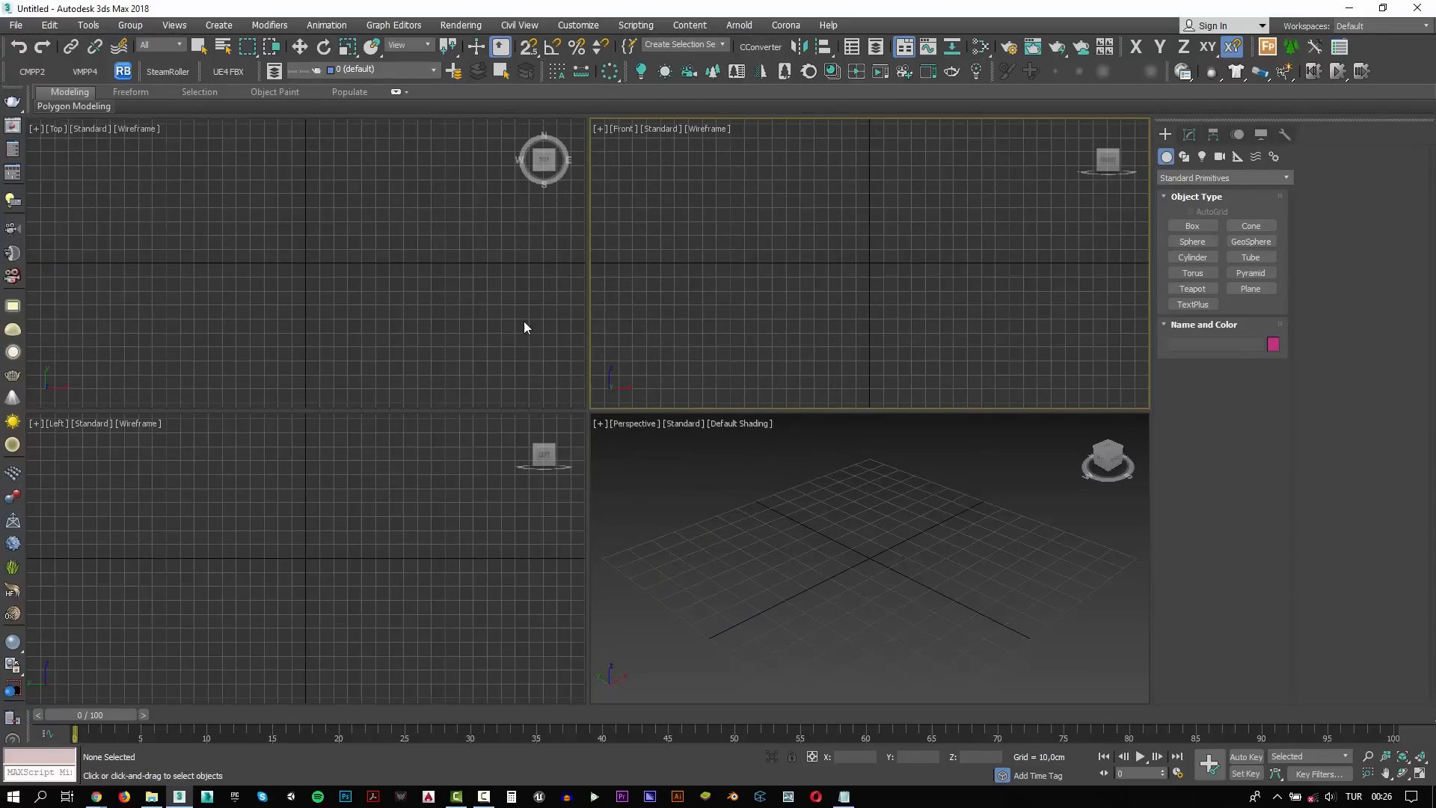
pyautogui.write('D:\\Works\\Youtube\\Video_172_L9_Interior\\ArchInt_V12_09\\ArchInt_V12_09')
pyautogui.press('Return')
pyautogui.click(182, 117)
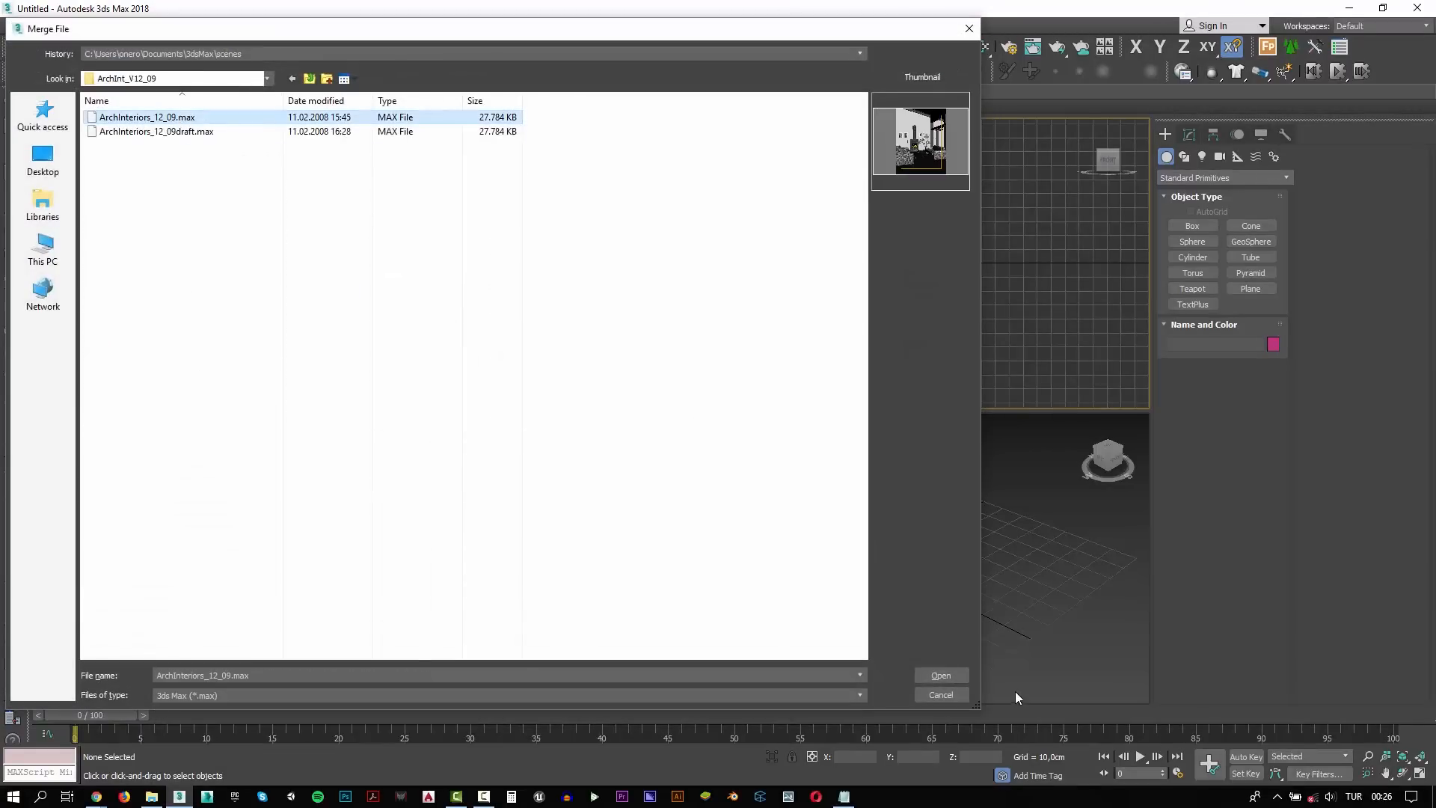
pyautogui.click(965, 680)
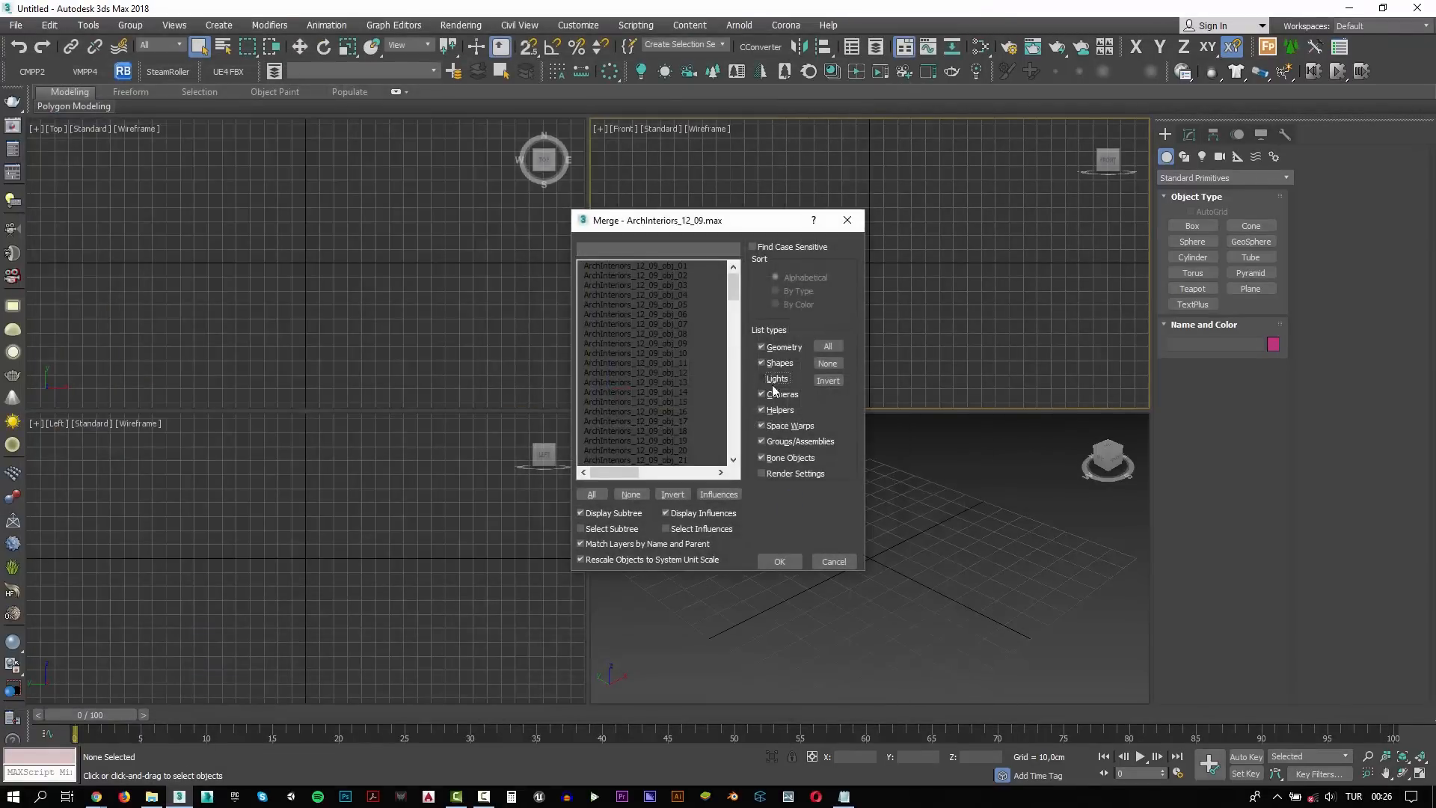
pyautogui.click(776, 561)
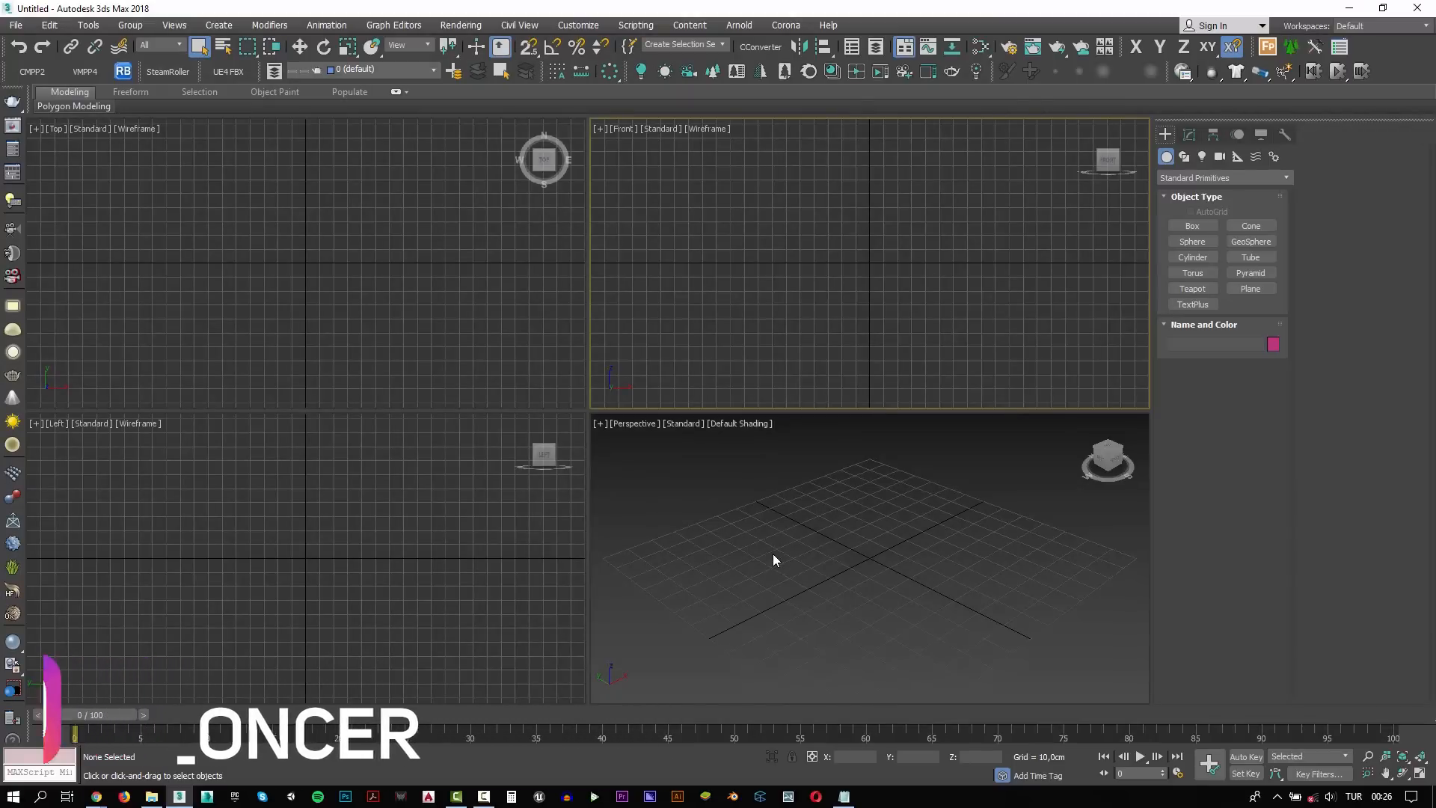
pyautogui.click(774, 553)
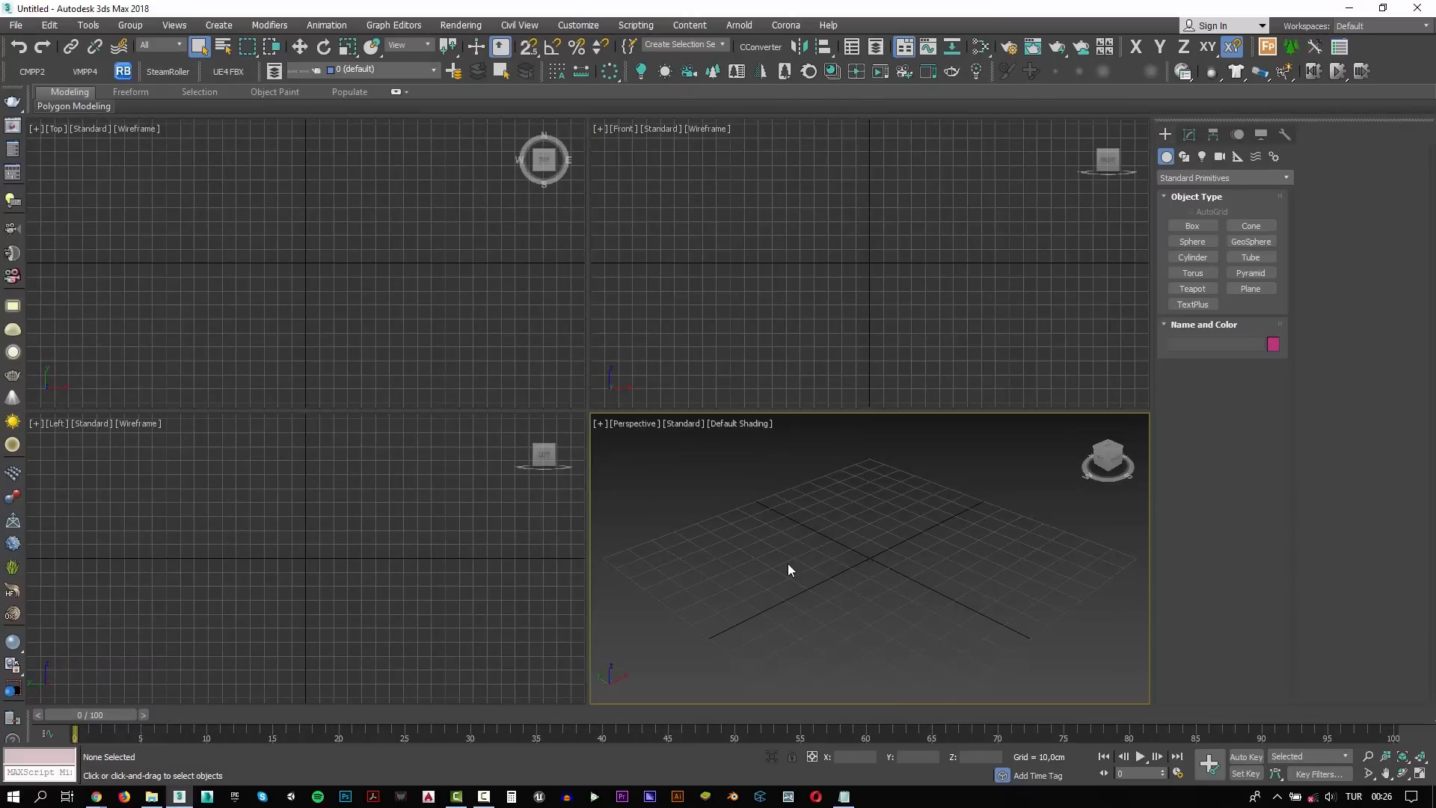
# Merge all listed objects from ArchInteriors_12_09.max into the empty scene
pyautogui.click(15, 25)
pyautogui.moveTo(75, 227)
pyautogui.click(225, 243)
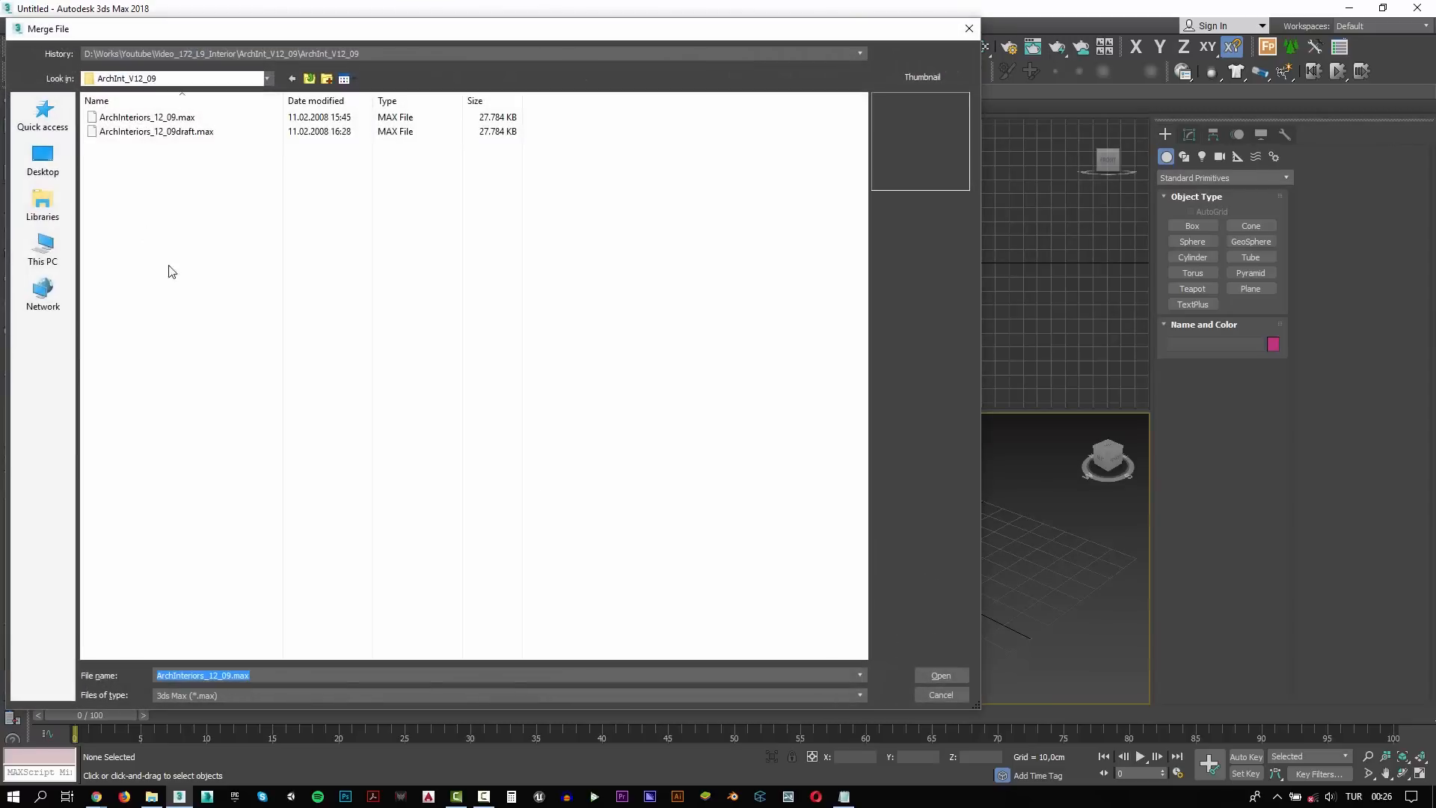
pyautogui.doubleClick(127, 118)
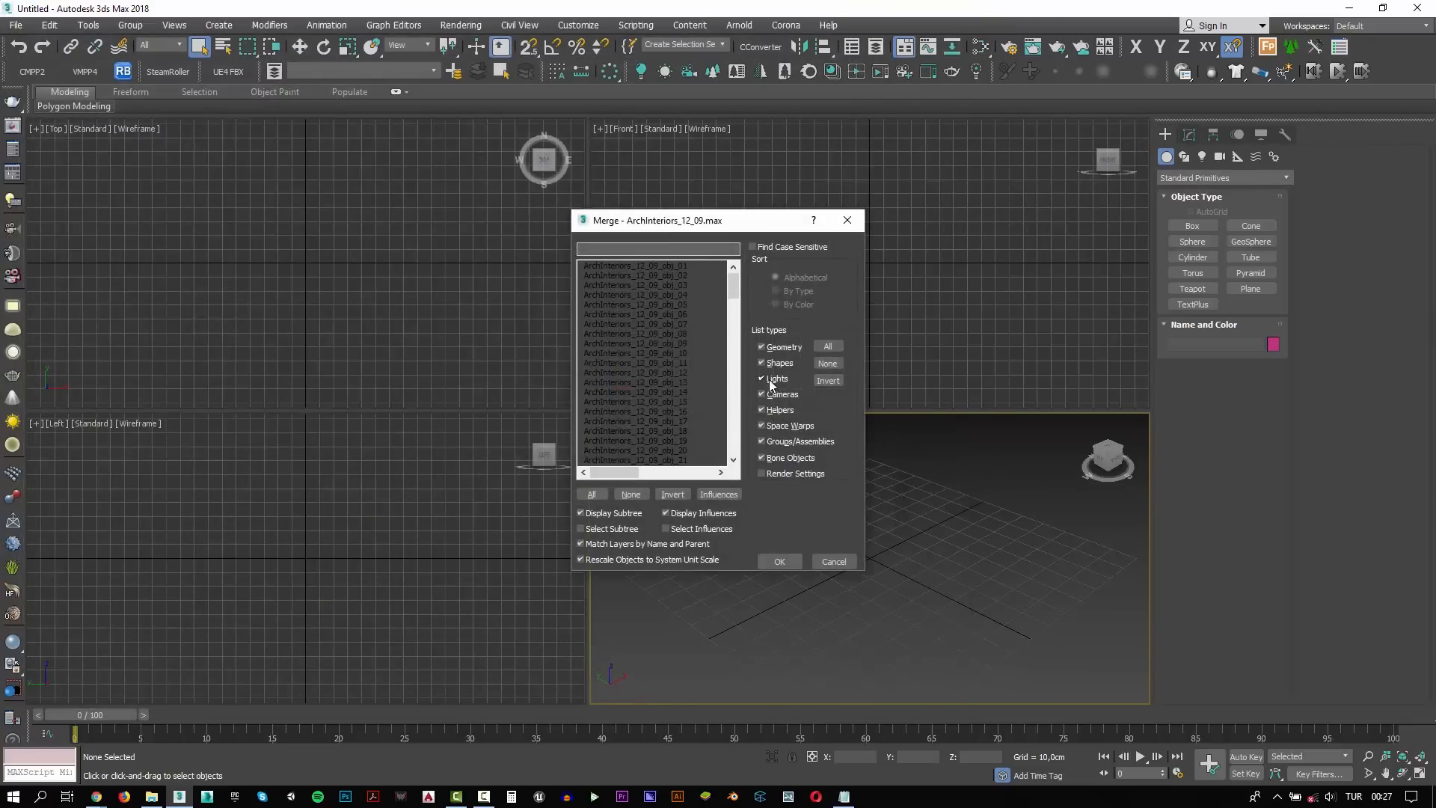
pyautogui.click(591, 494)
pyautogui.click(779, 561)
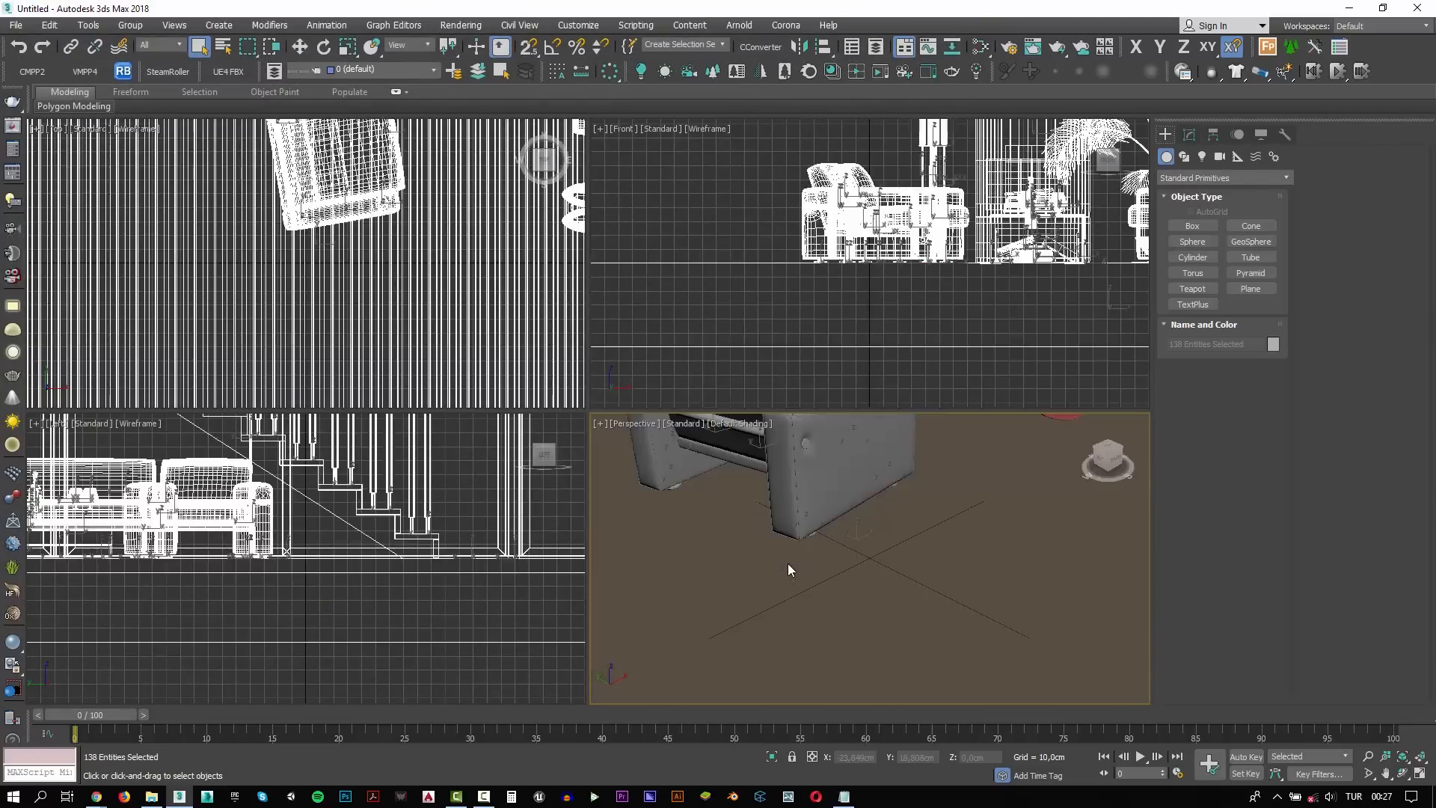
# Maximize the perspective view and add a Shell modifier to the wall object ArchInteriors_12_09_obj_01
pyautogui.keyDown('alt'); pyautogui.moveTo(750, 446); pyautogui.dragTo(737, 458, button='middle'); pyautogui.keyUp('alt')
pyautogui.hotkey('alt', 'w')
pyautogui.scroll(-8, 793, 471)
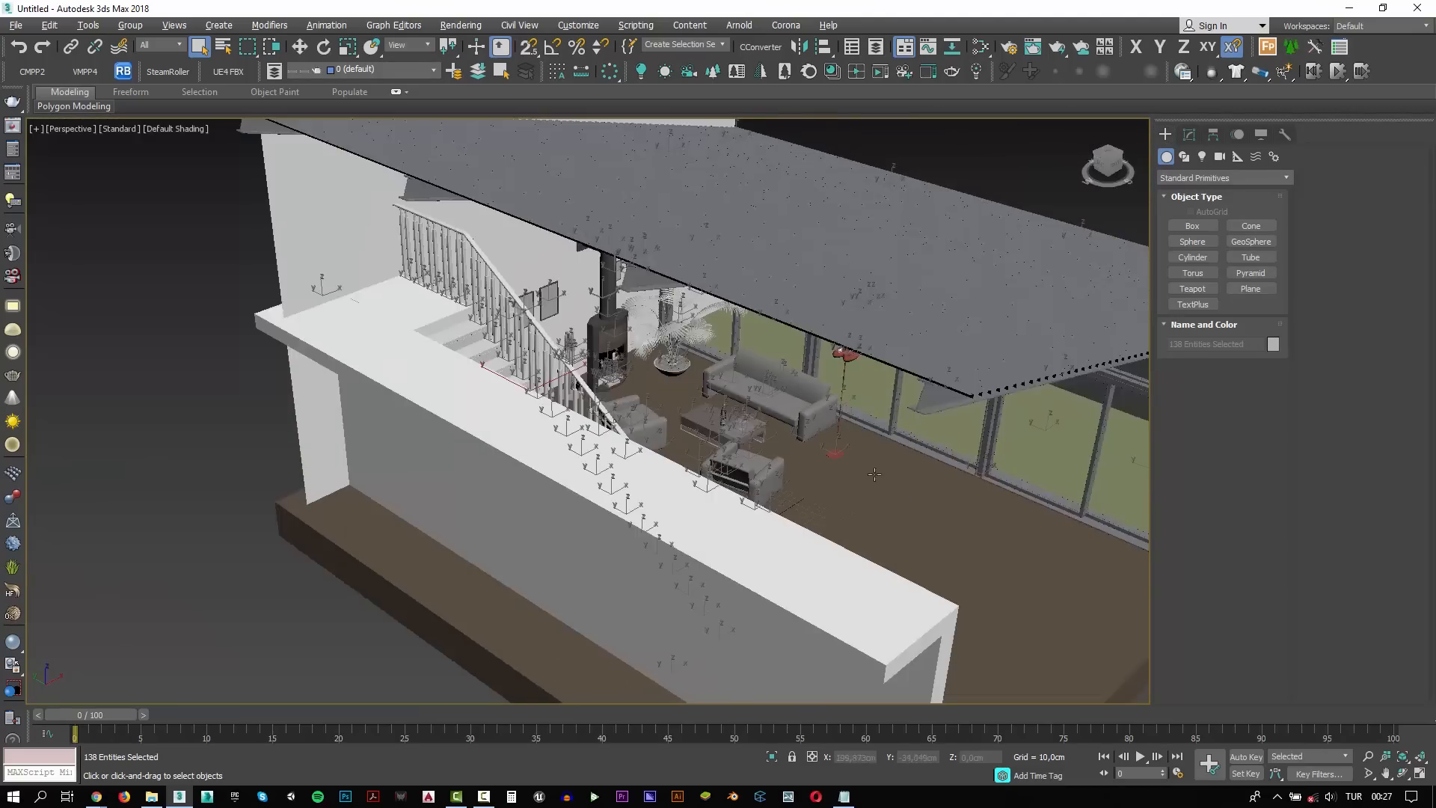
pyautogui.keyDown('alt'); pyautogui.moveTo(890, 486); pyautogui.dragTo(754, 603, button='middle'); pyautogui.keyUp('alt')
pyautogui.click(869, 320)
pyautogui.scroll(-3, 869, 320)
pyautogui.press('w')
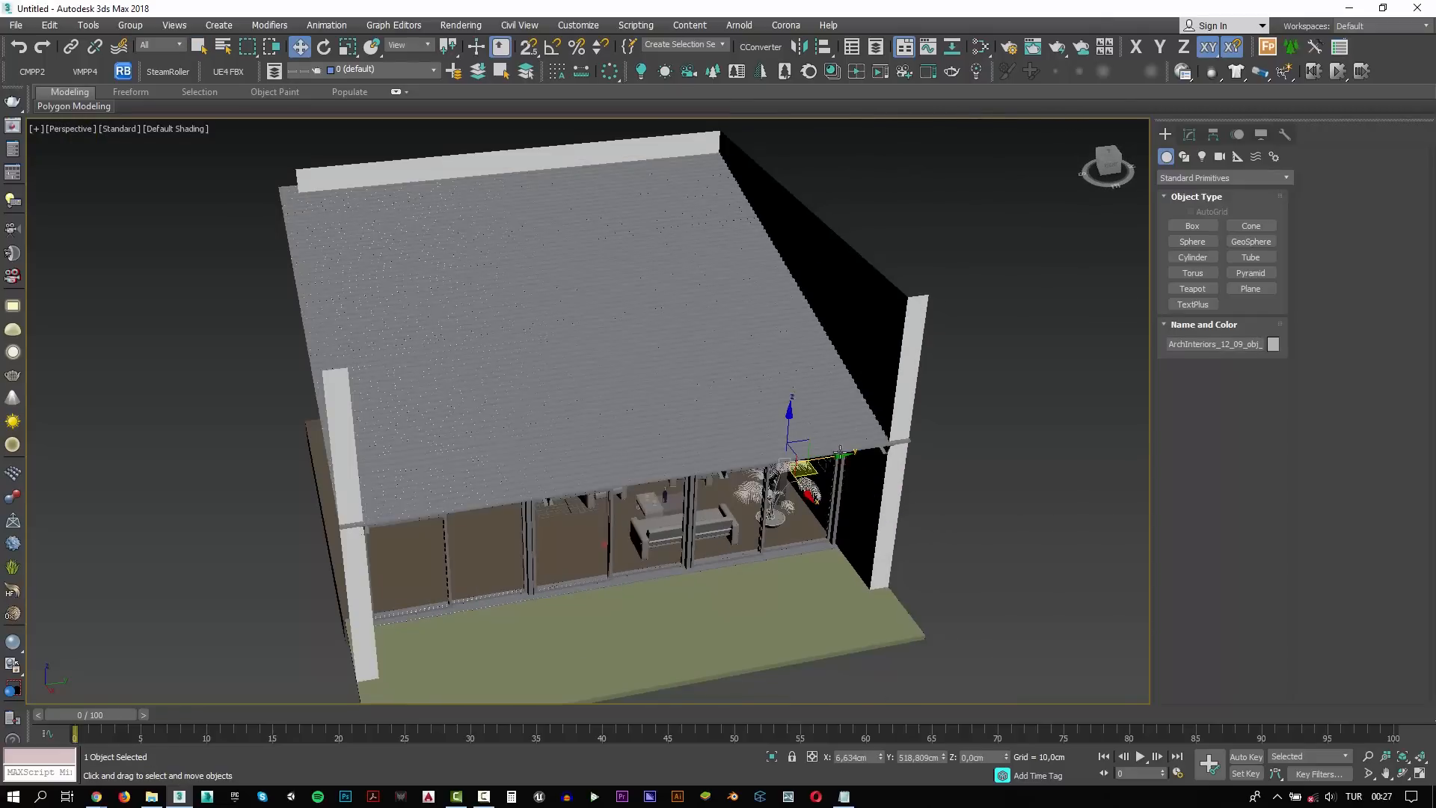
pyautogui.moveTo(848, 453)
pyautogui.mouseDown()
pyautogui.moveTo(939, 441)
pyautogui.moveTo(841, 443)
pyautogui.mouseUp()
pyautogui.click(1189, 134)
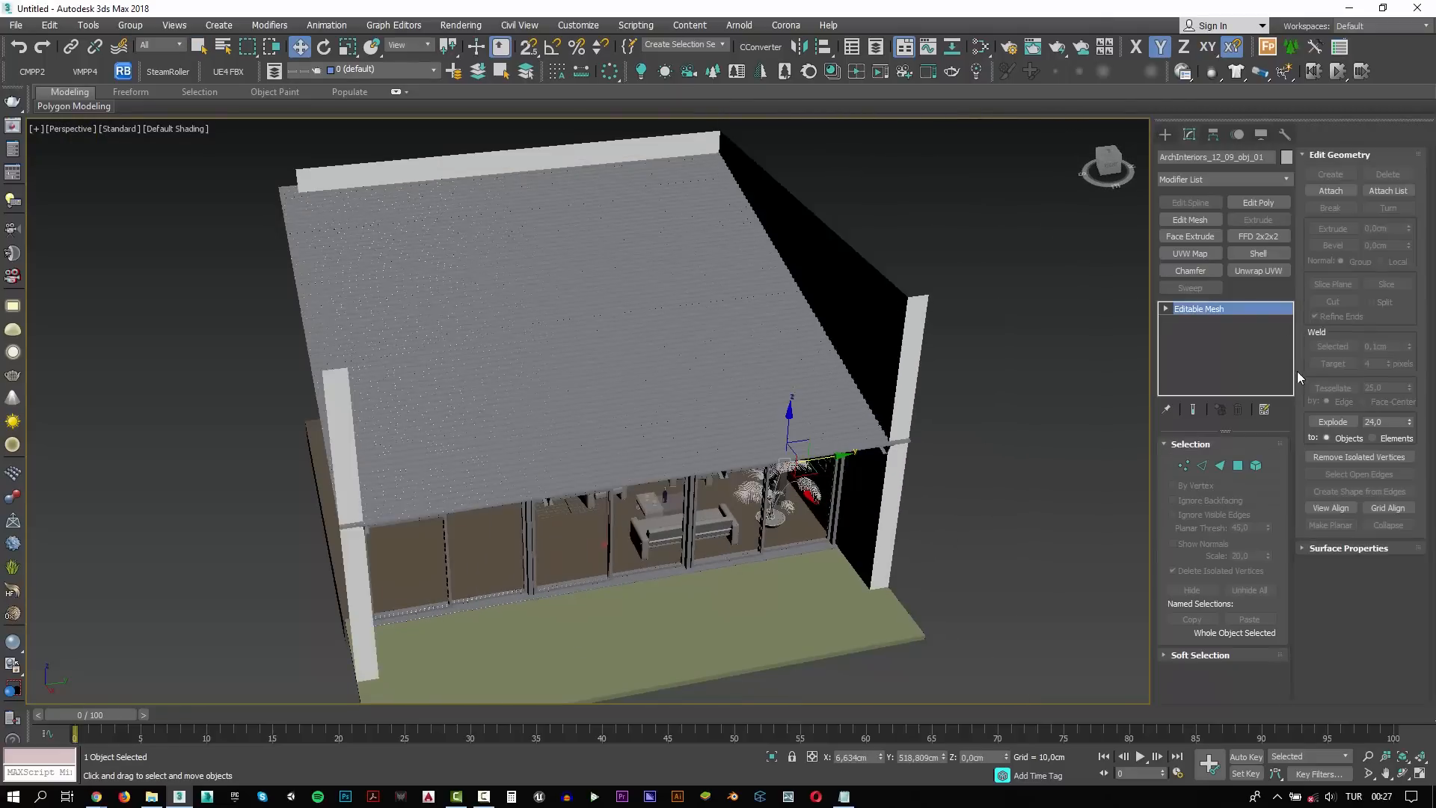
pyautogui.click(1260, 253)
# Examine the shelled walls and the furnished interior from inside and outside the building
pyautogui.keyDown('alt'); pyautogui.moveTo(636, 509); pyautogui.dragTo(770, 487, button='middle'); pyautogui.keyUp('alt')
pyautogui.scroll(5, 652, 456)
pyautogui.scroll(5, 679, 483)
pyautogui.scroll(-5, 770, 487)
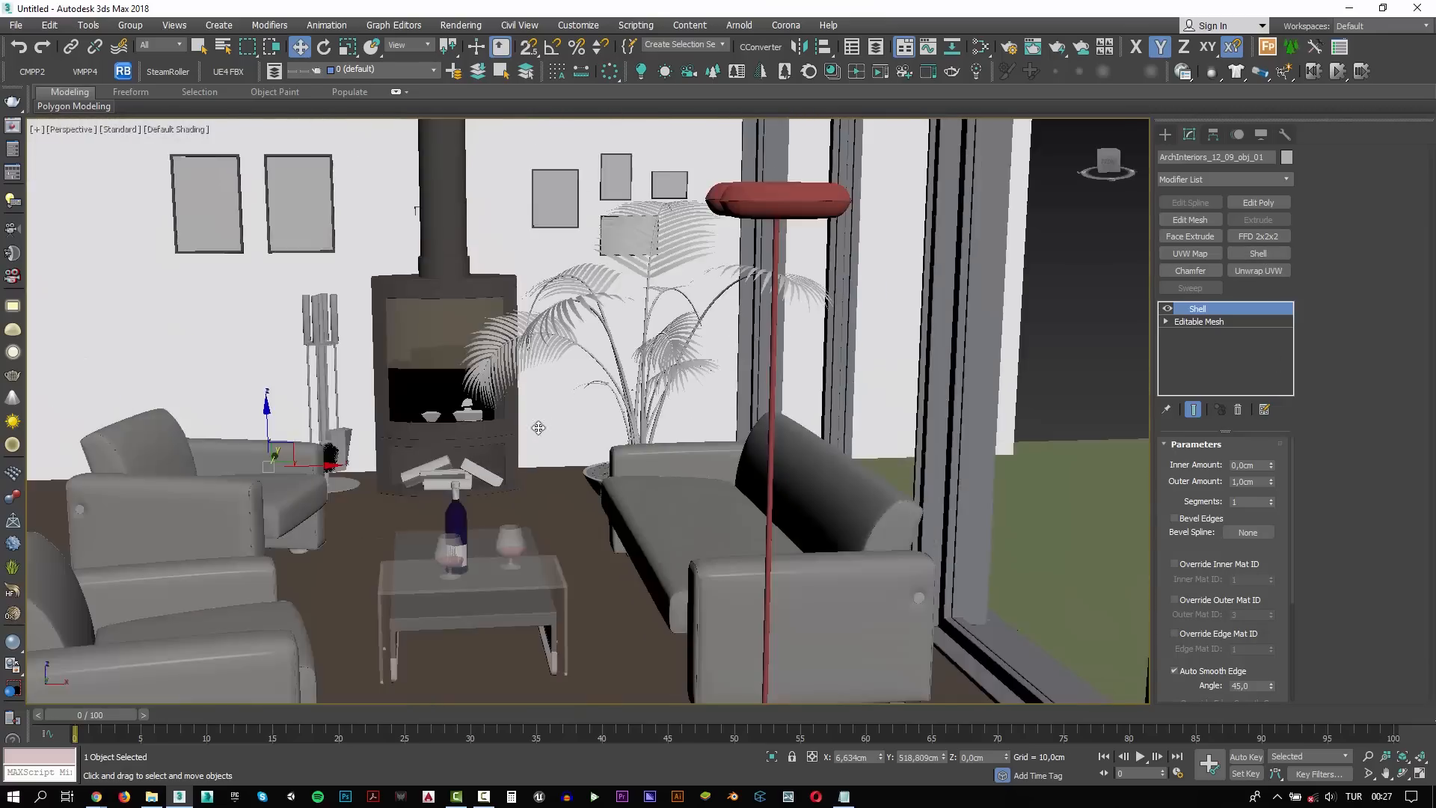
pyautogui.moveTo(538, 426); pyautogui.dragTo(699, 490, button='middle')
pyautogui.scroll(-3, 702, 482)
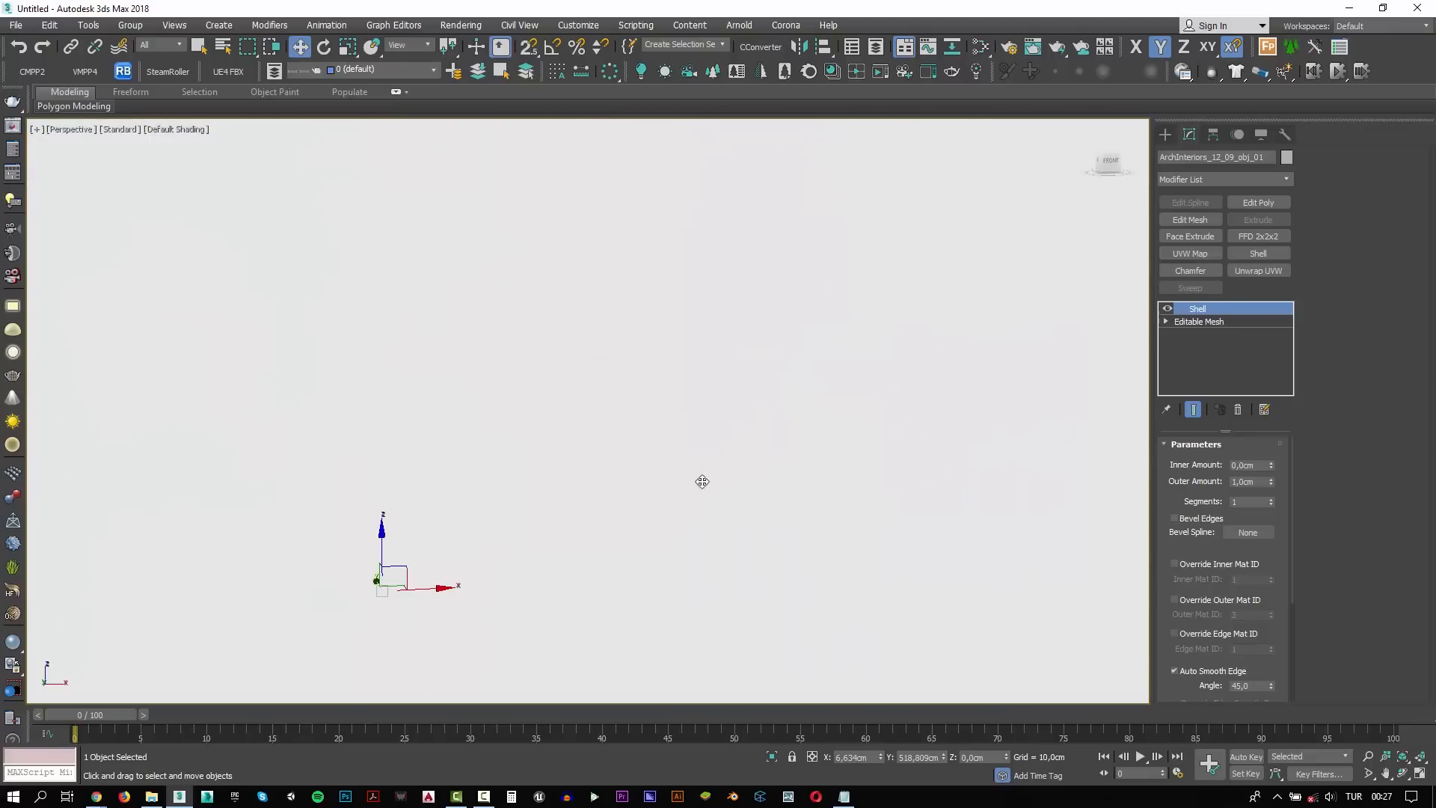
pyautogui.scroll(-6, 695, 495)
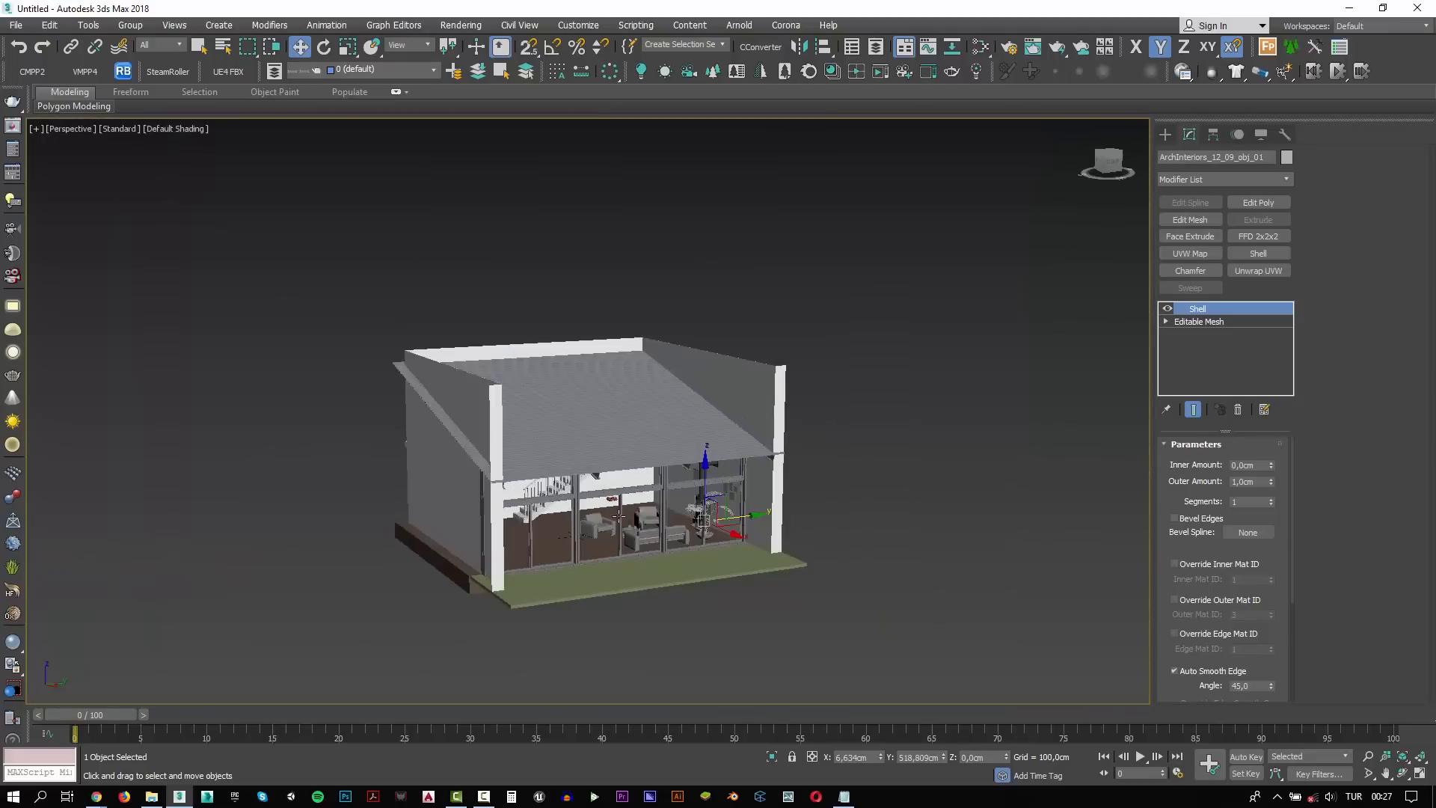
pyautogui.scroll(4, 694, 495)
pyautogui.scroll(-3, 694, 495)
pyautogui.scroll(5, 666, 523)
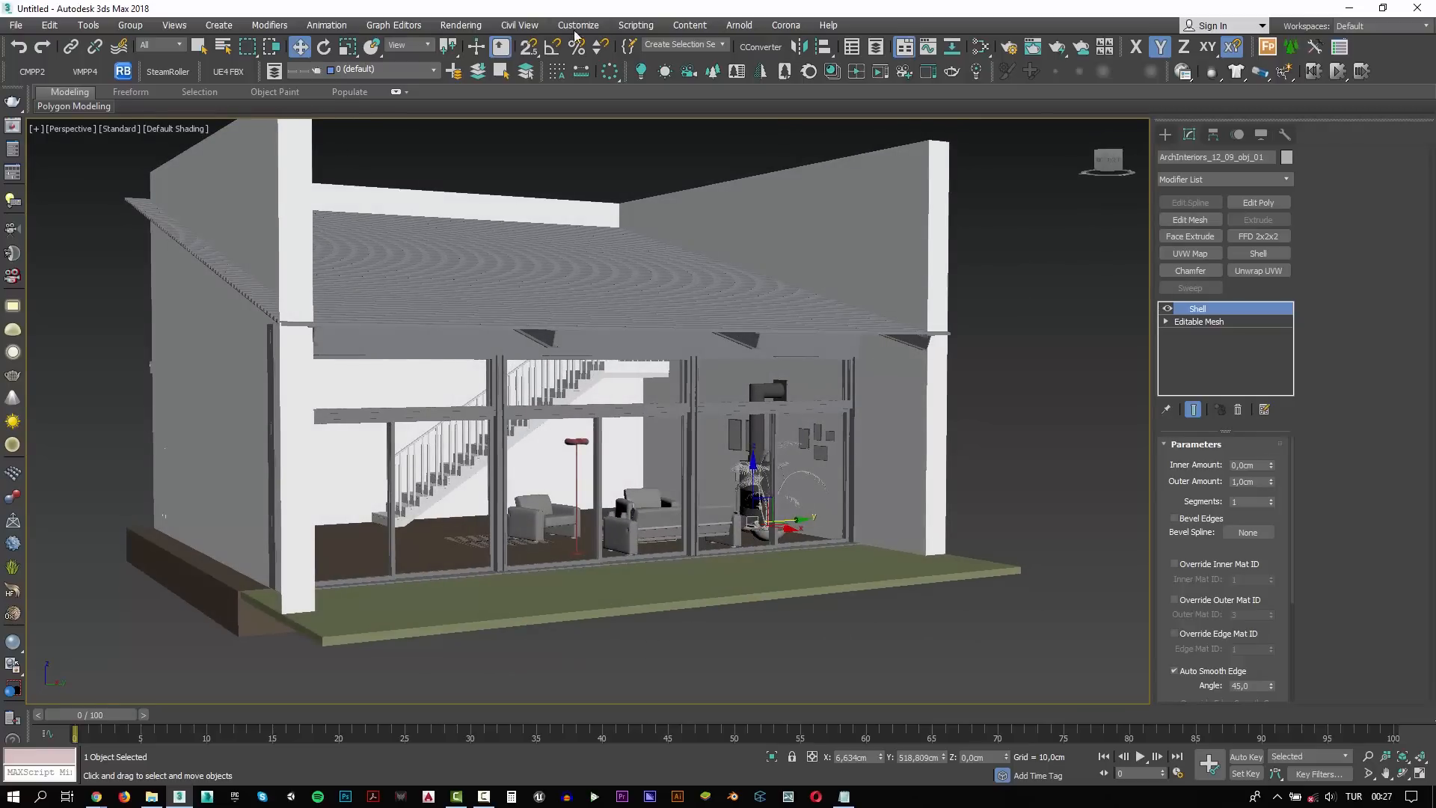
# Run the Relink Bitmaps script and relink all missing textures from the Video_172_L9_Interior project folder, including subfolders
pyautogui.click(635, 25)
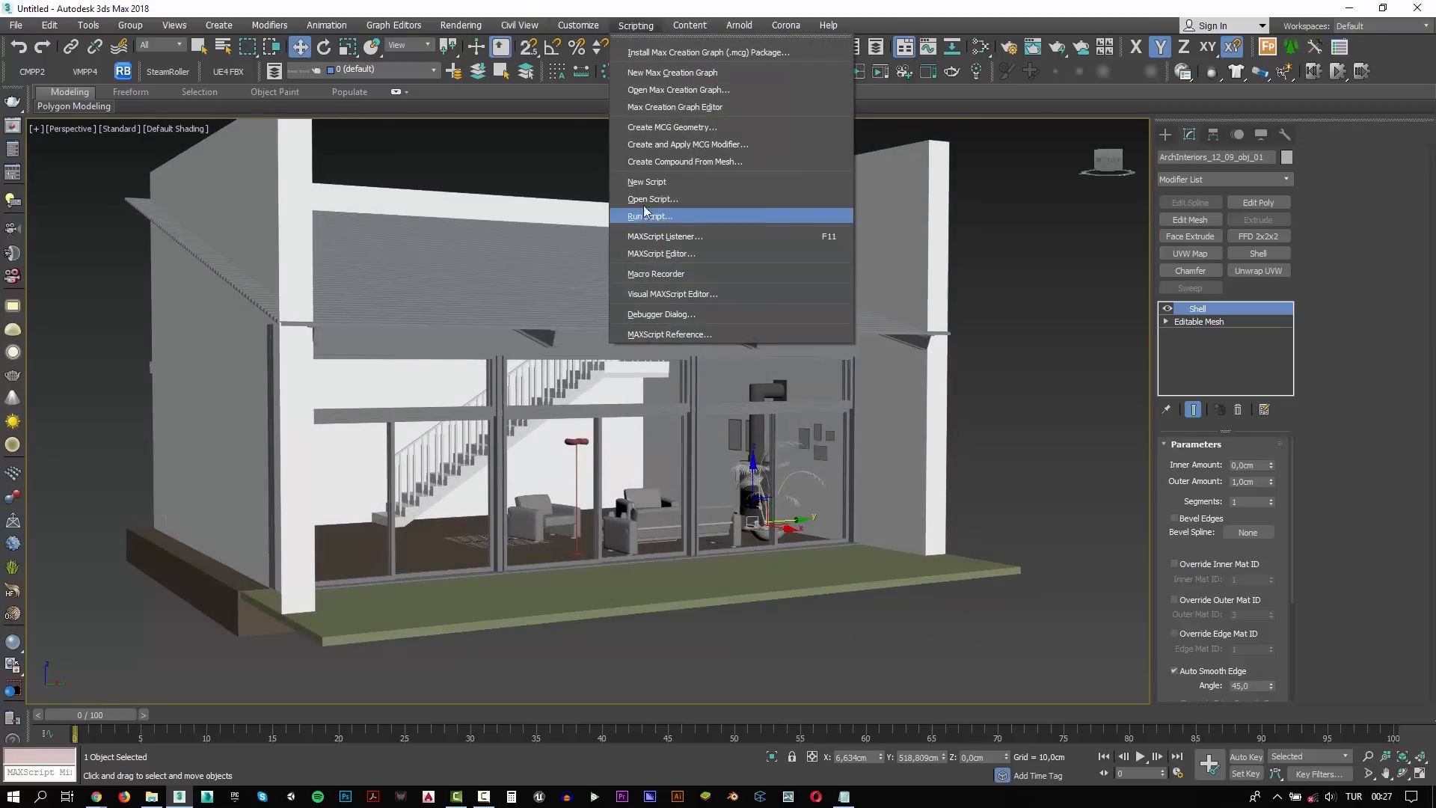
pyautogui.click(649, 217)
pyautogui.doubleClick(418, 218)
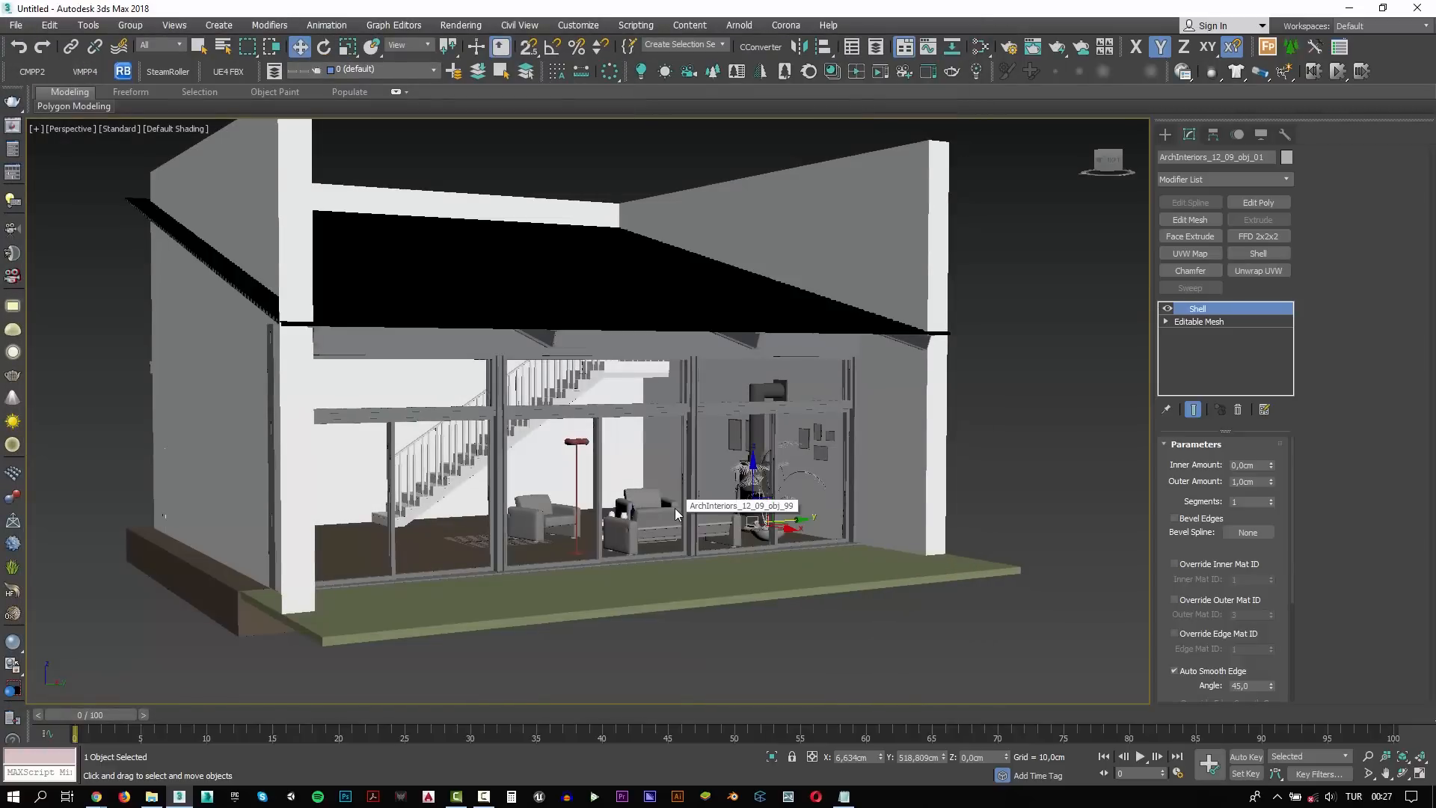
pyautogui.keyDown('alt'); pyautogui.moveTo(487, 473); pyautogui.dragTo(656, 404, button='middle'); pyautogui.keyUp('alt')
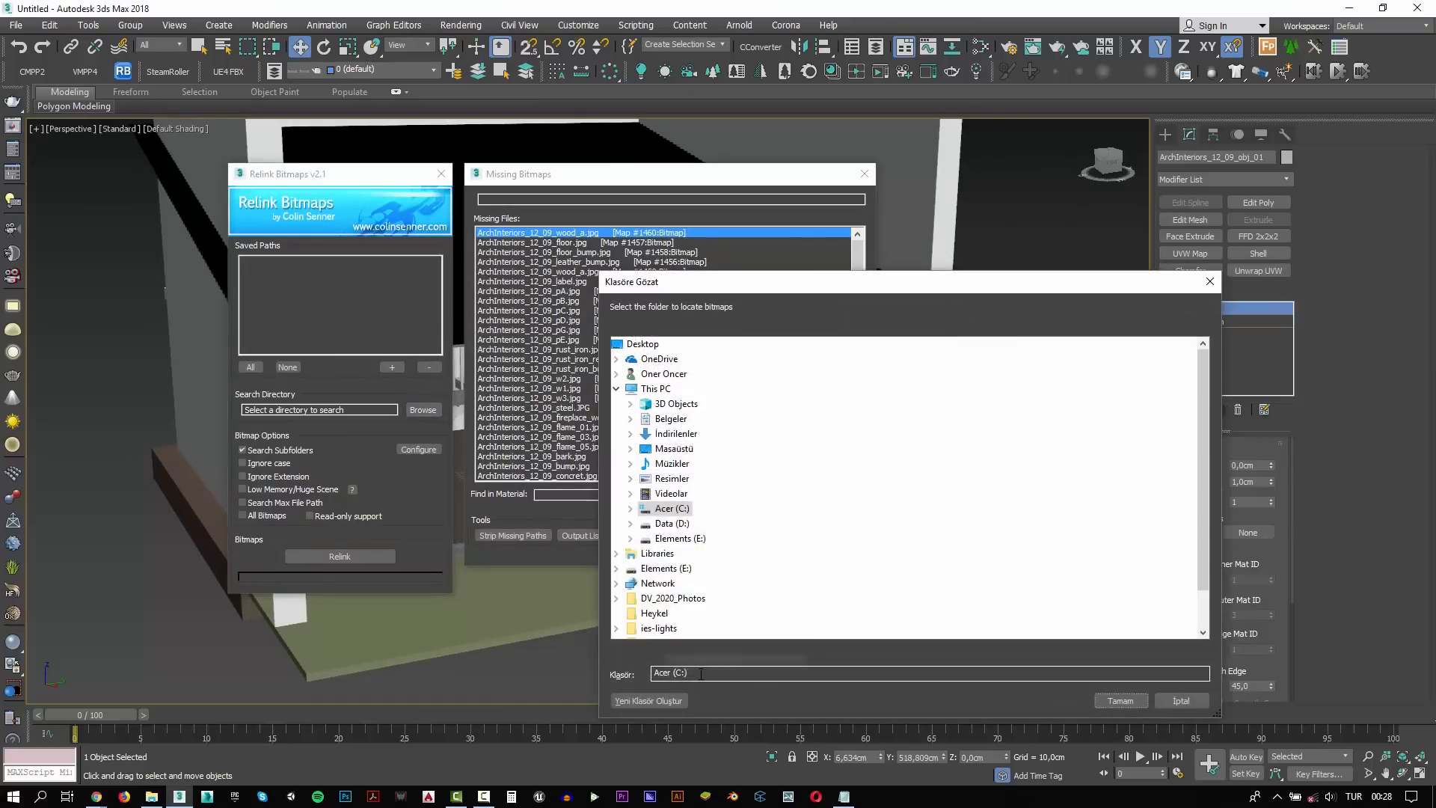
pyautogui.press('Return')
pyautogui.click(379, 552)
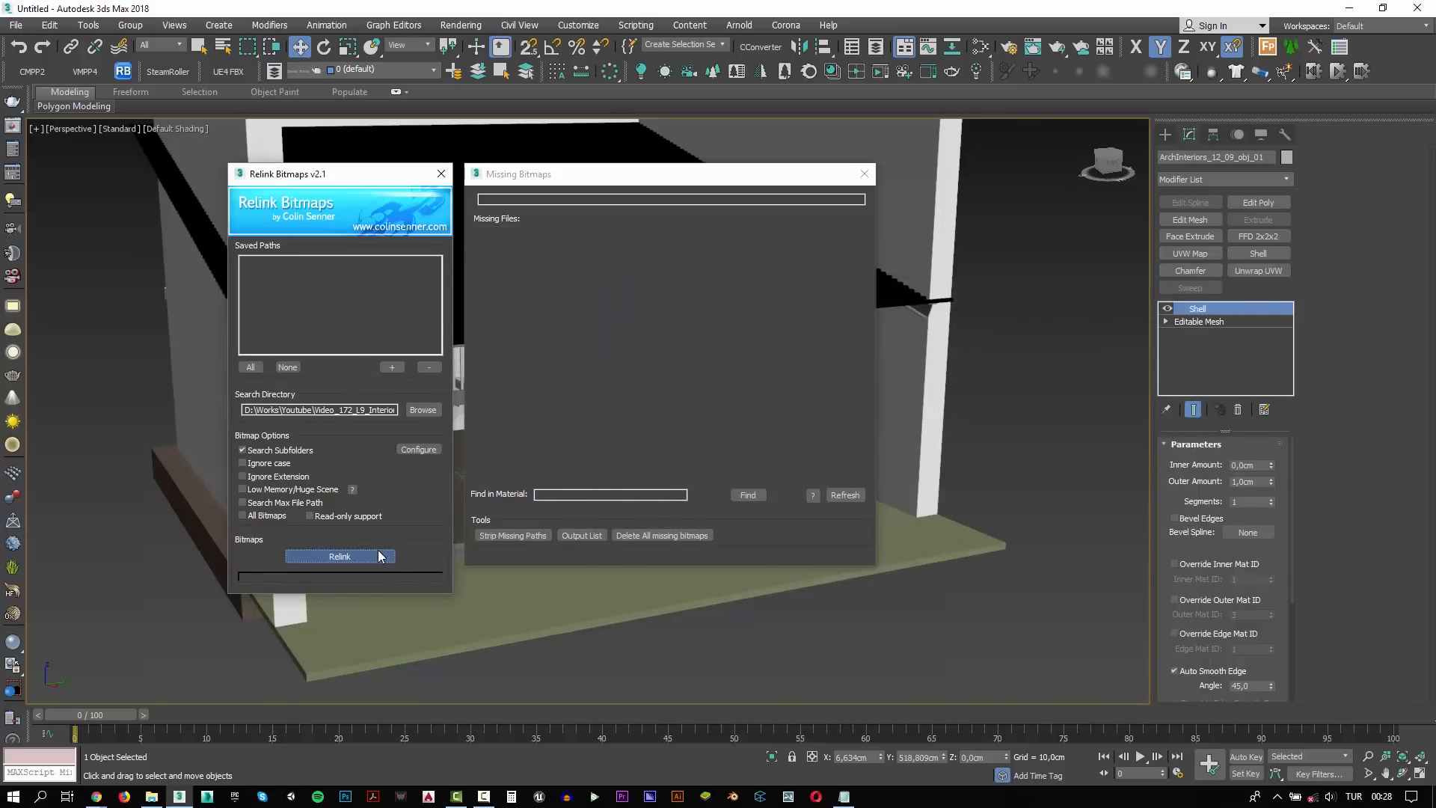
pyautogui.click(442, 174)
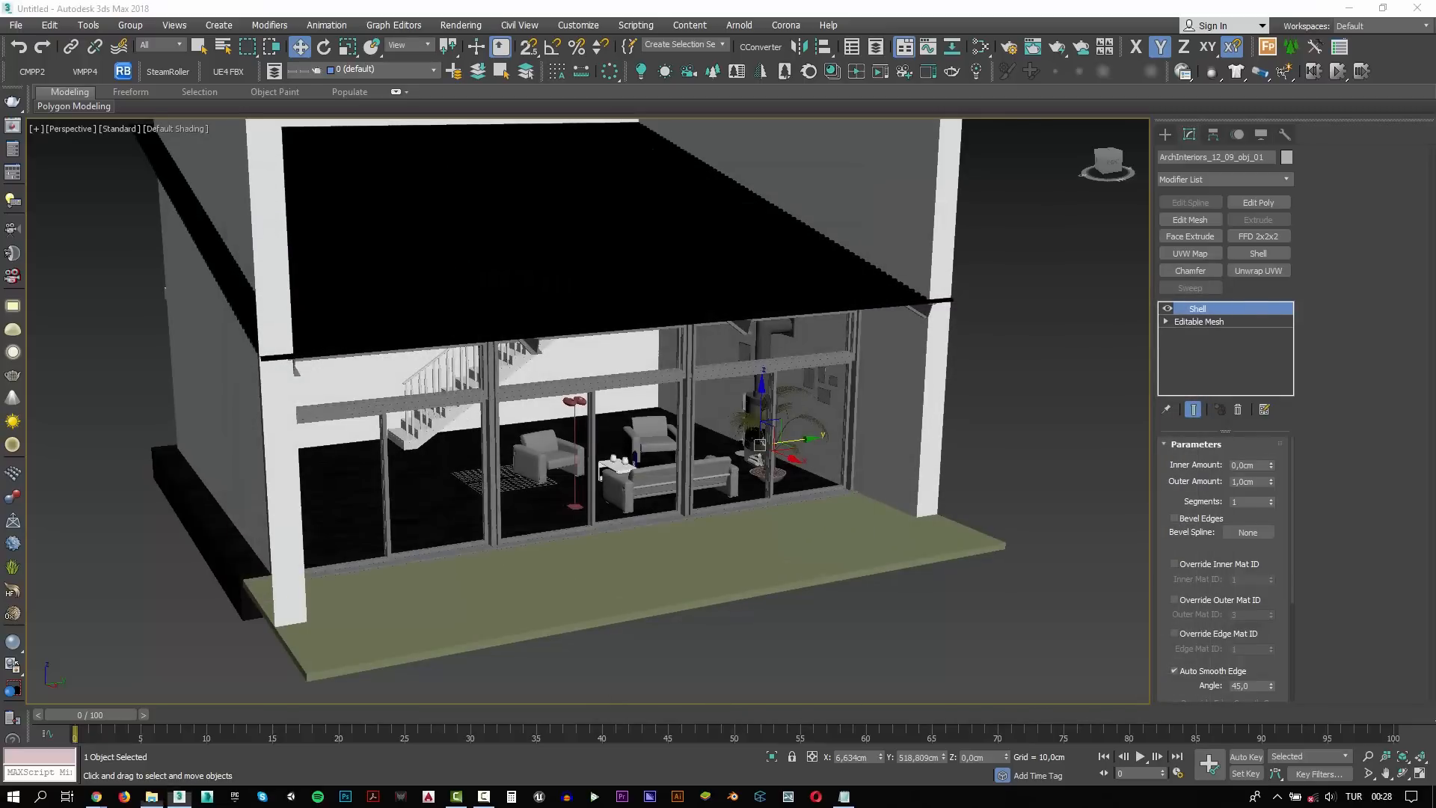
# Save the scene as ArchInteriors_12_09_lumion.max in the ArchInt_V12_09 folder beside the original files
pyautogui.scroll(4, 630, 399)
pyautogui.keyDown('alt'); pyautogui.moveTo(629, 399); pyautogui.dragTo(740, 343, button='middle'); pyautogui.keyUp('alt')
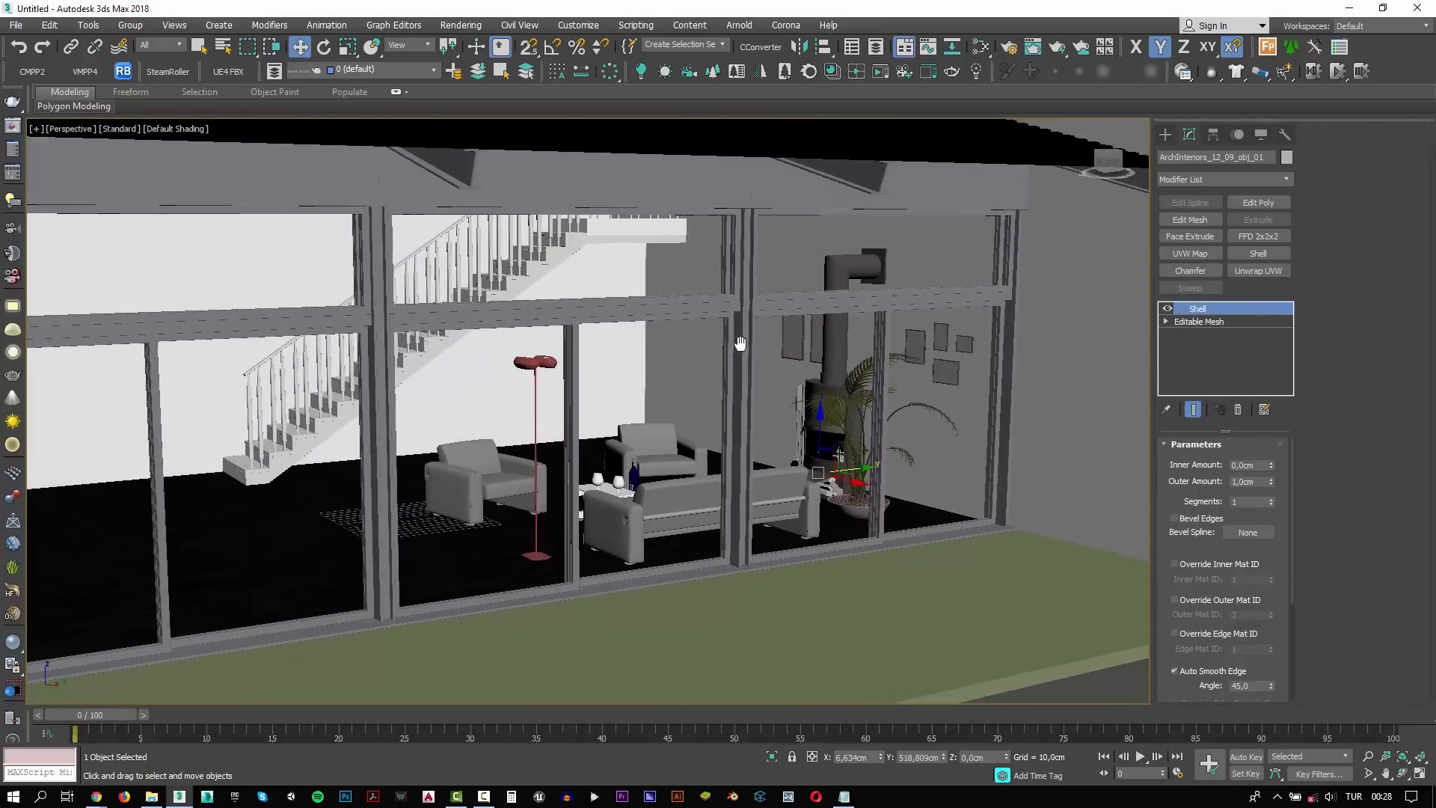
pyautogui.click(16, 25)
pyautogui.click(45, 160)
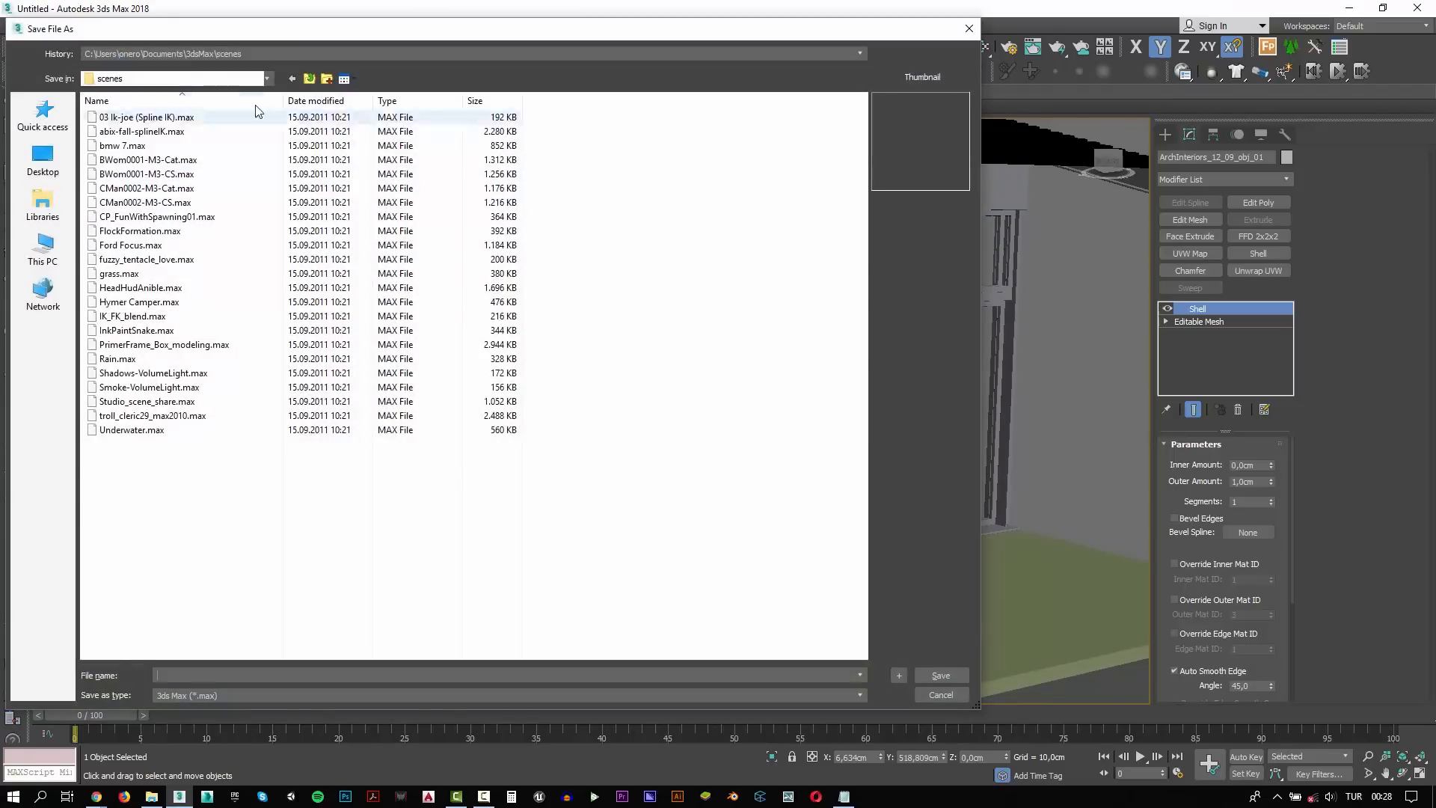
pyautogui.click(232, 53)
pyautogui.click(236, 78)
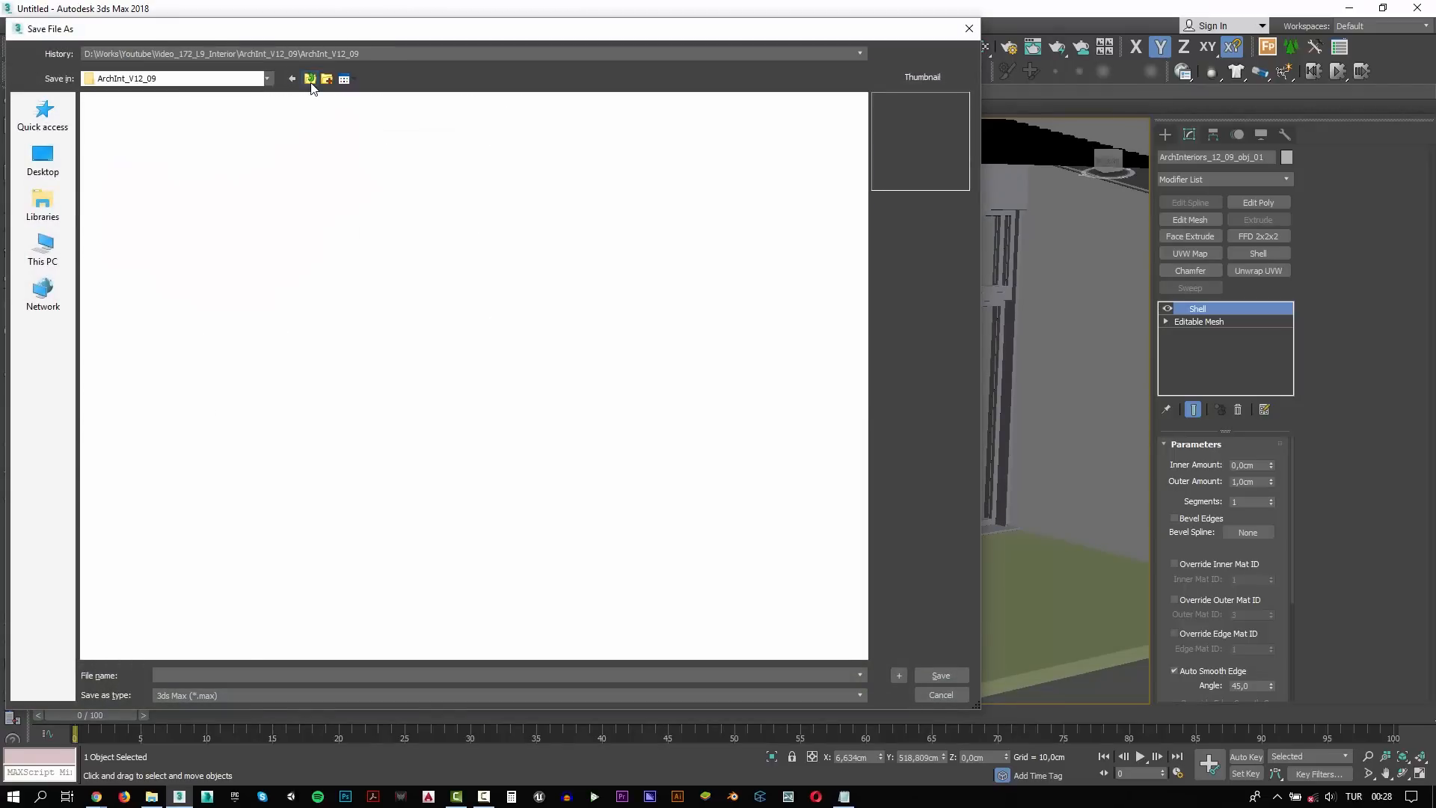
pyautogui.doubleClick(121, 139)
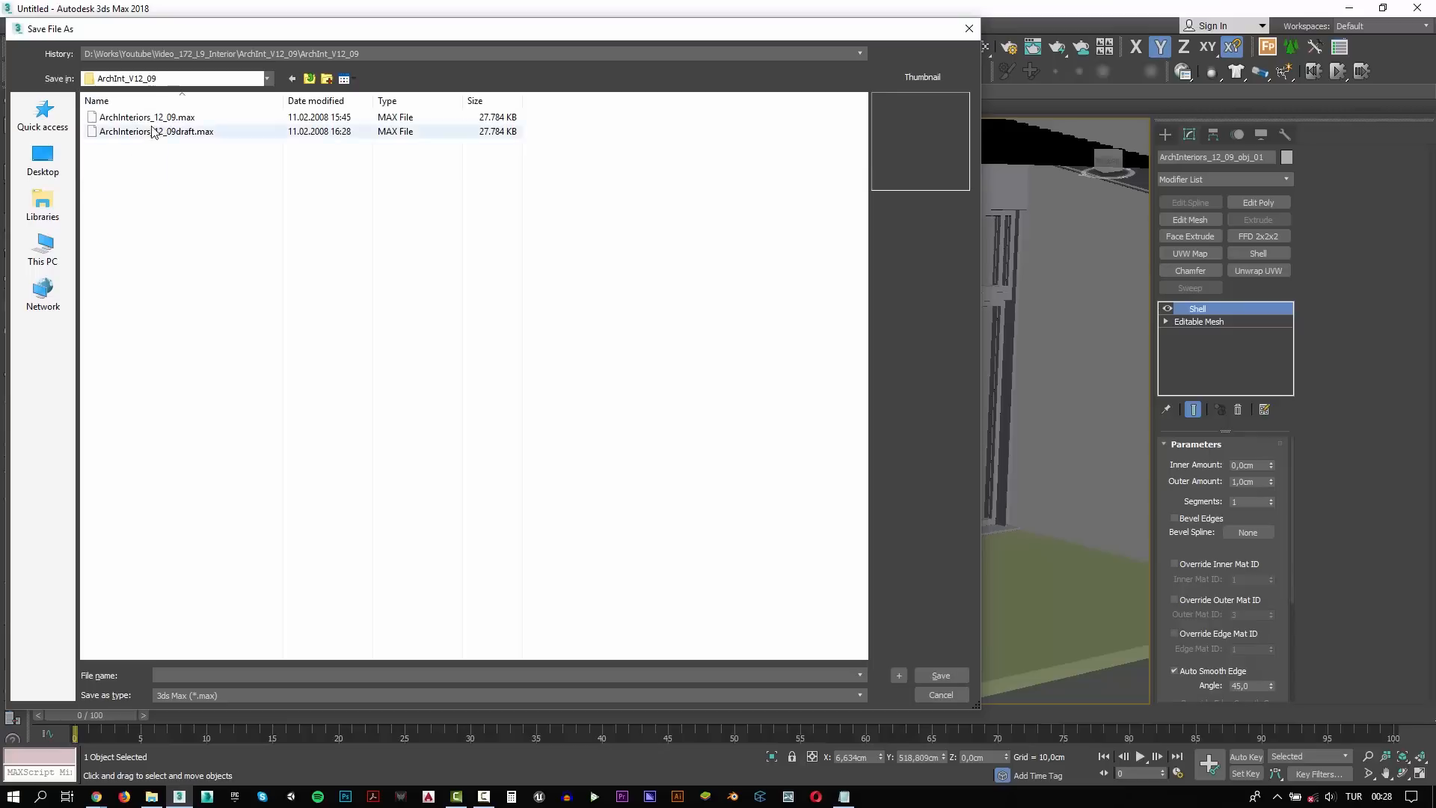
pyautogui.click(150, 117)
pyautogui.doubleClick(234, 675)
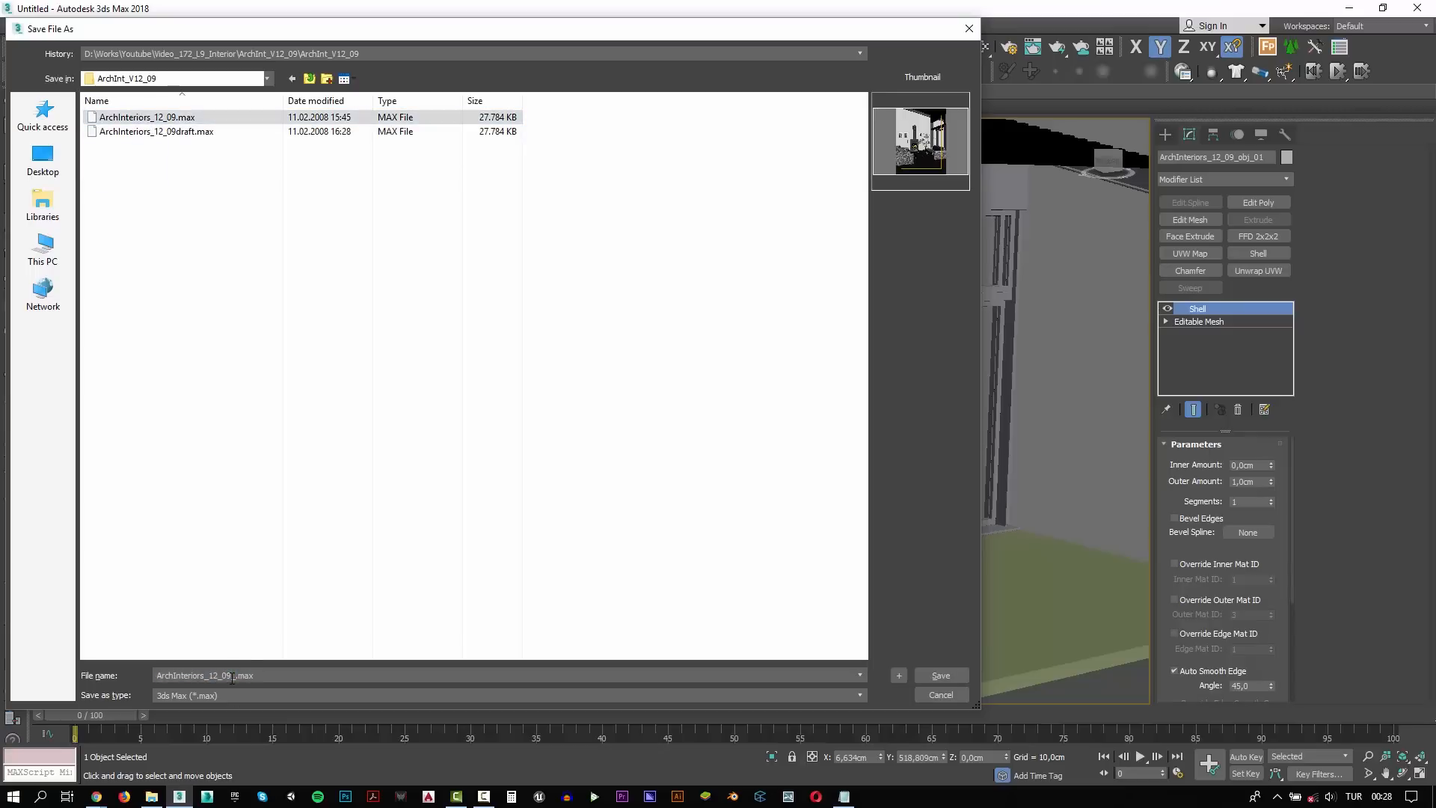
pyautogui.press('Return')
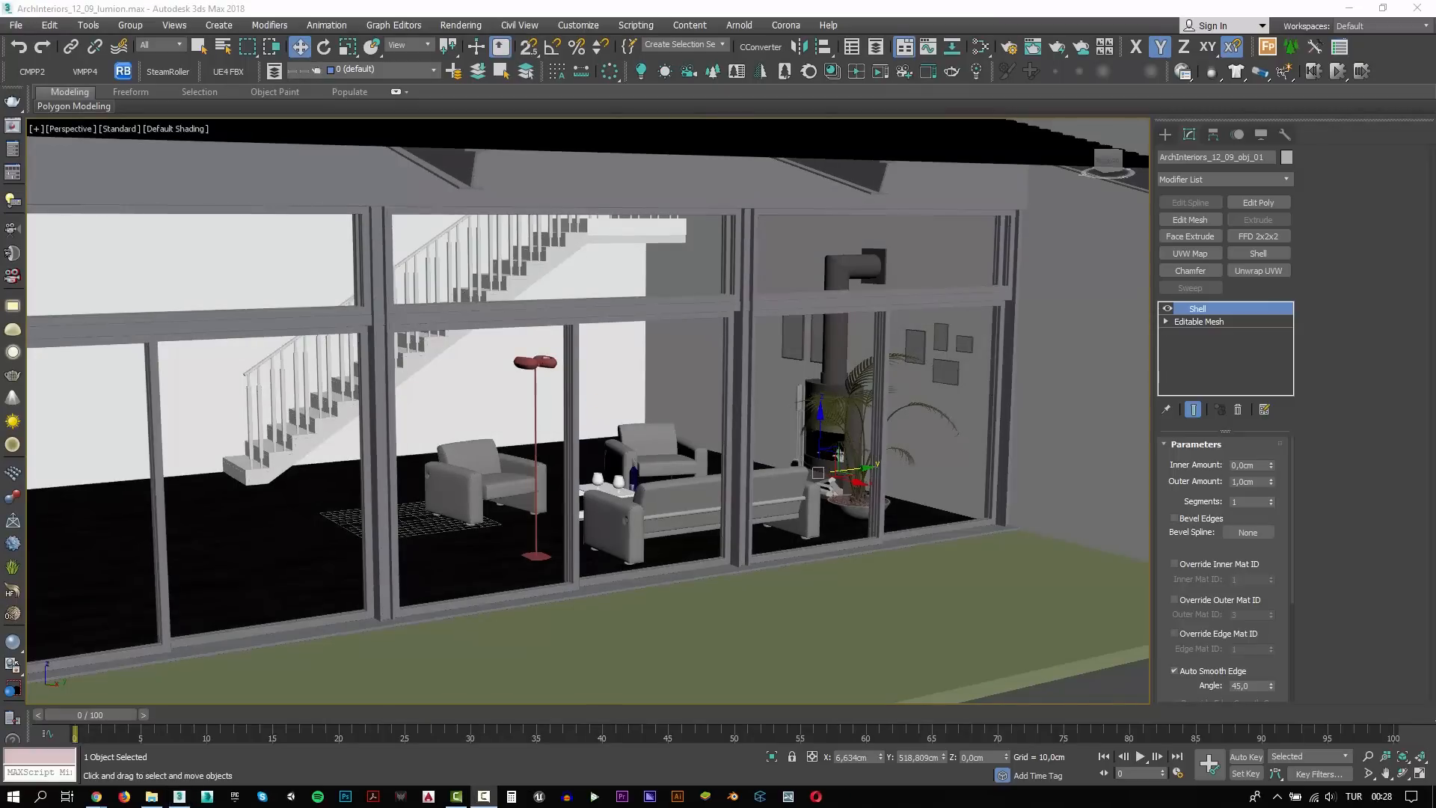
# Switch to Lumion Pro 9.0 and start a new scene from the flat grass template with a sunny daytime sky
pyautogui.click(791, 802)
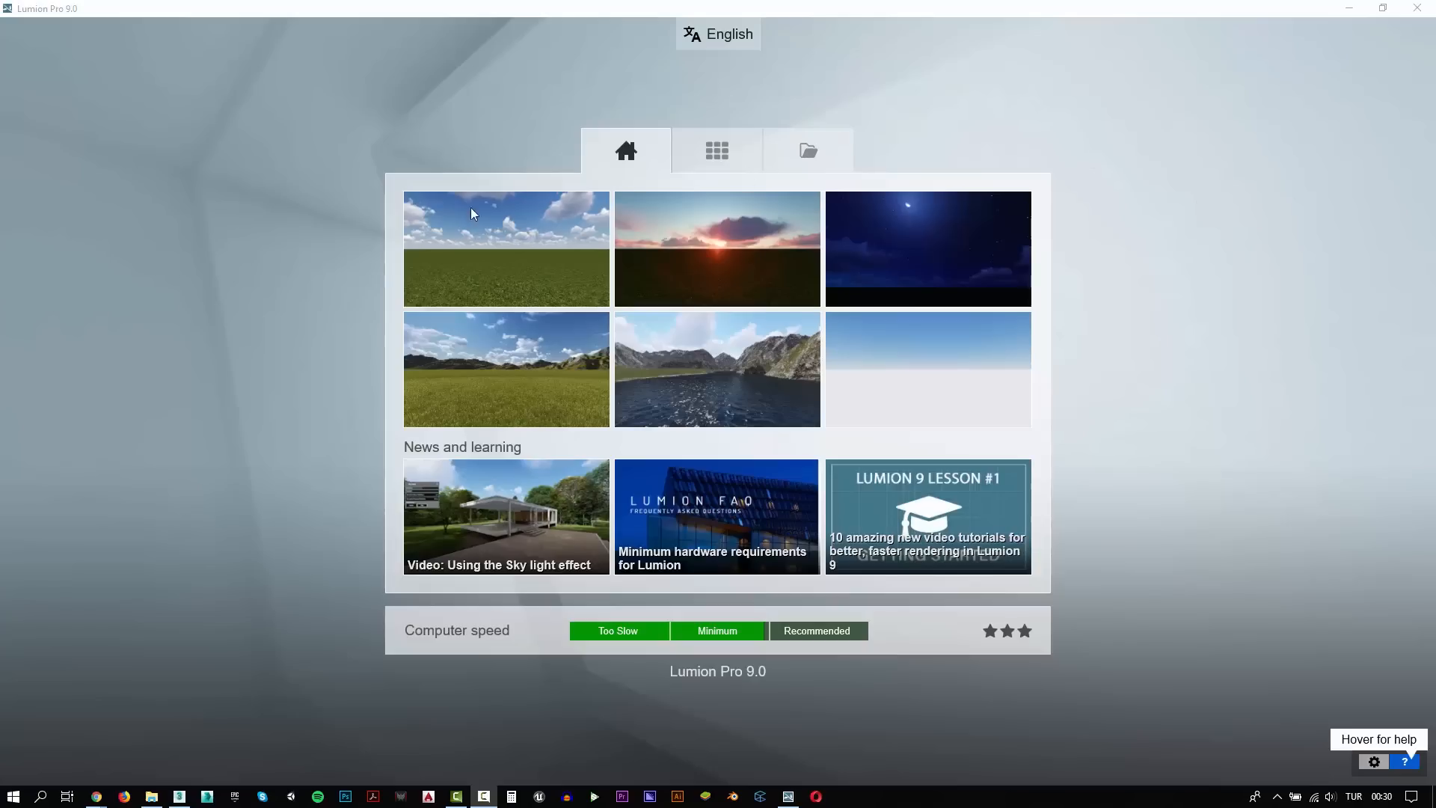
pyautogui.click(527, 247)
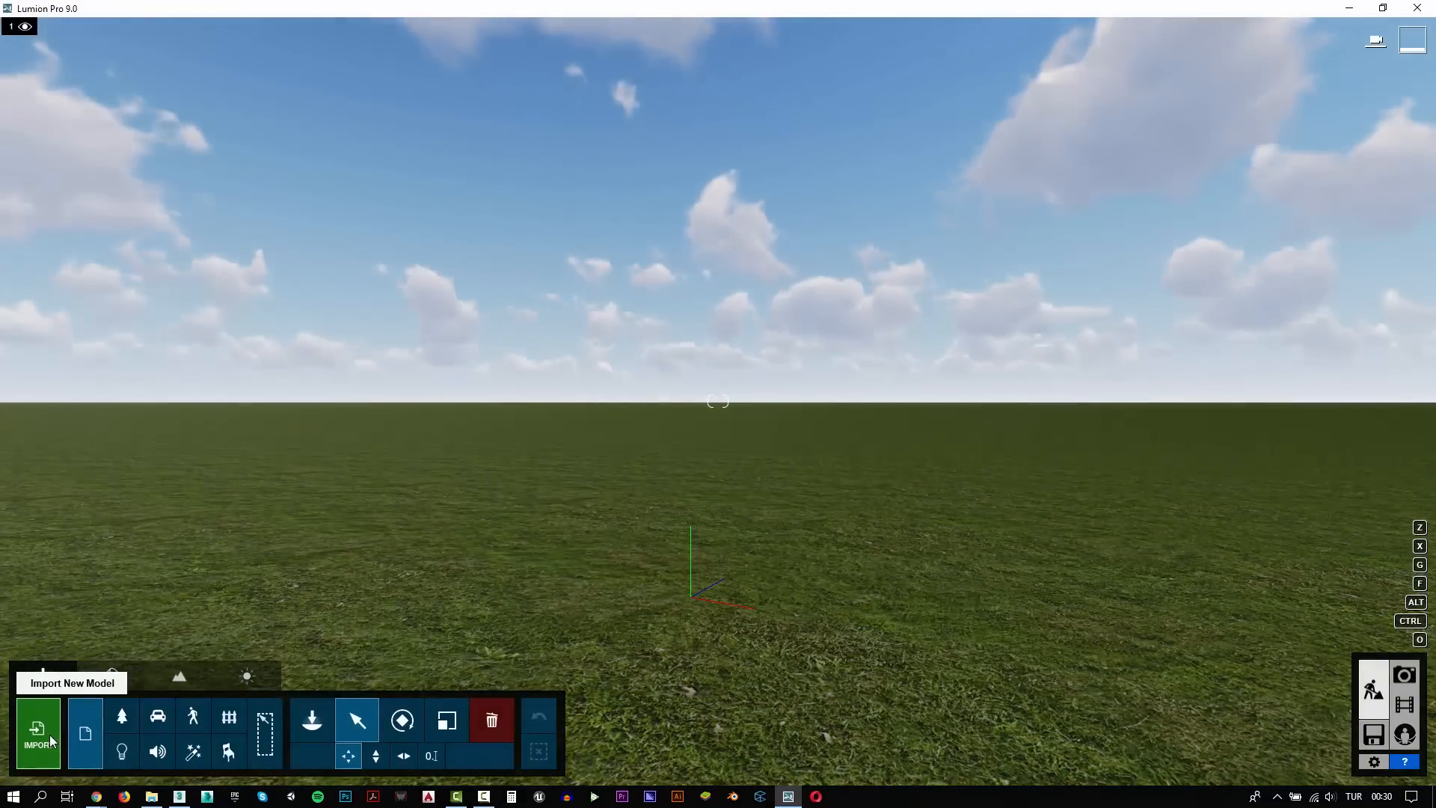
# Import the interior model file from the inner ArchInt_V12_09 folder of Video_172_L9_Interior into the scene
pyautogui.click(51, 741)
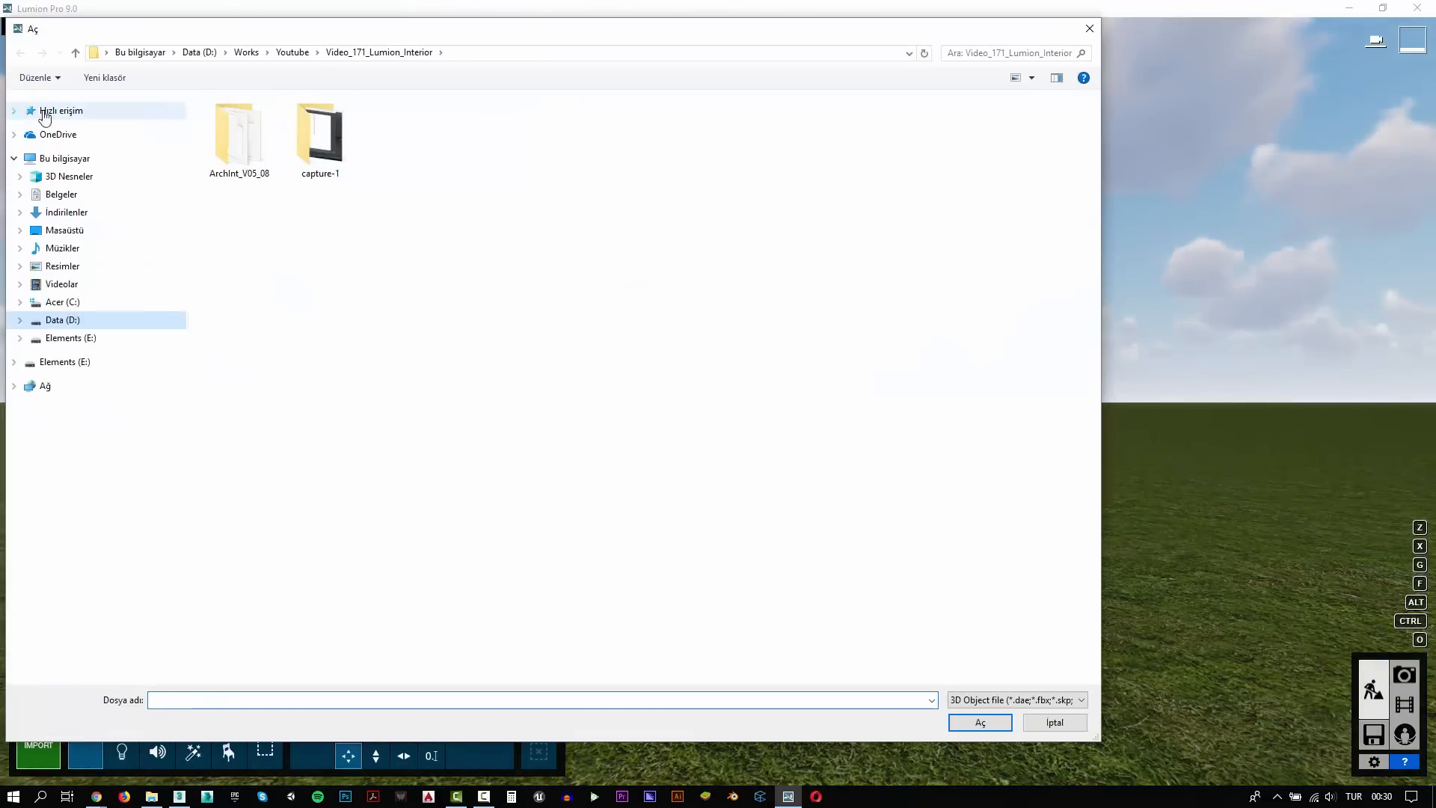
pyautogui.click(303, 53)
pyautogui.doubleClick(282, 140)
pyautogui.doubleClick(271, 129)
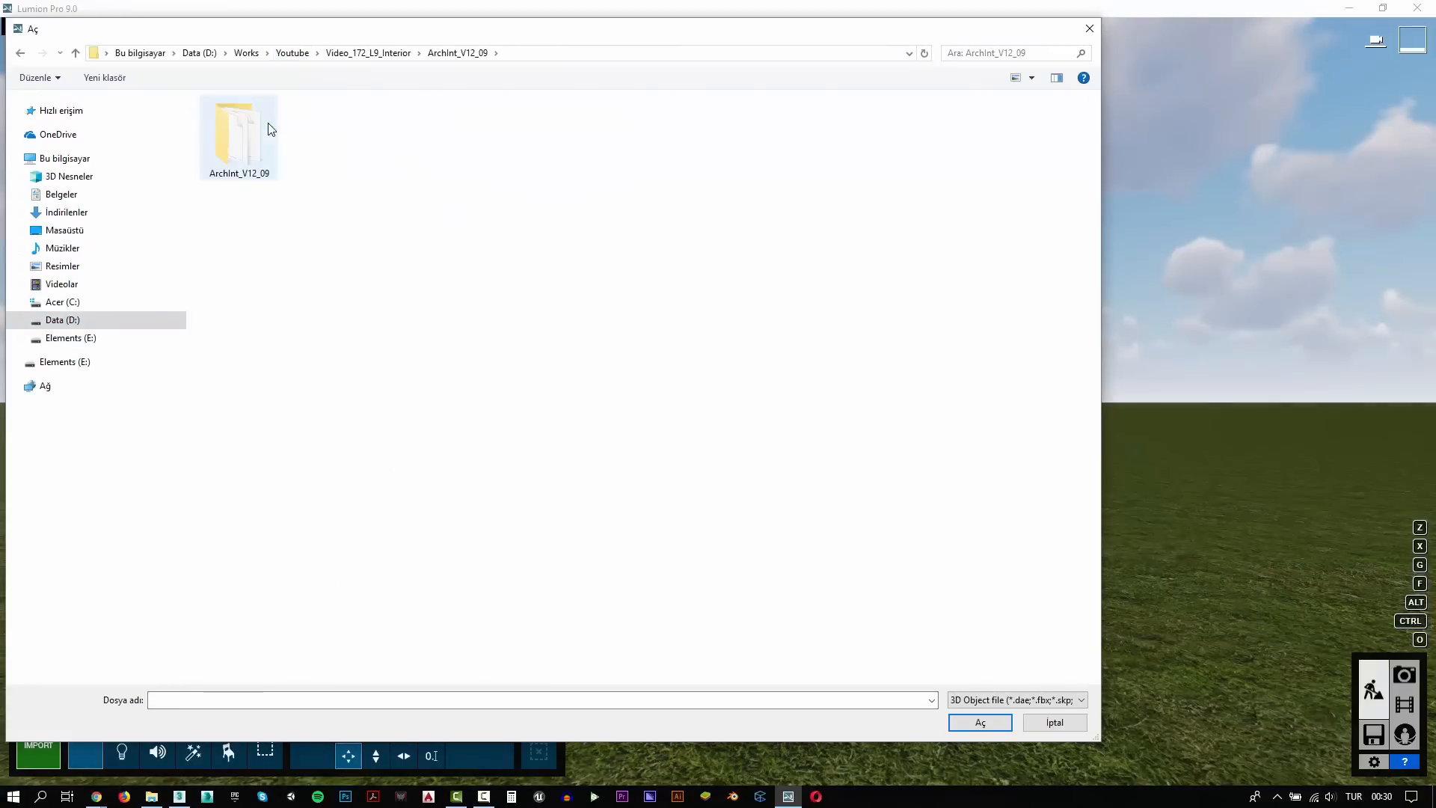
pyautogui.doubleClick(267, 124)
pyautogui.click(248, 138)
pyautogui.click(986, 727)
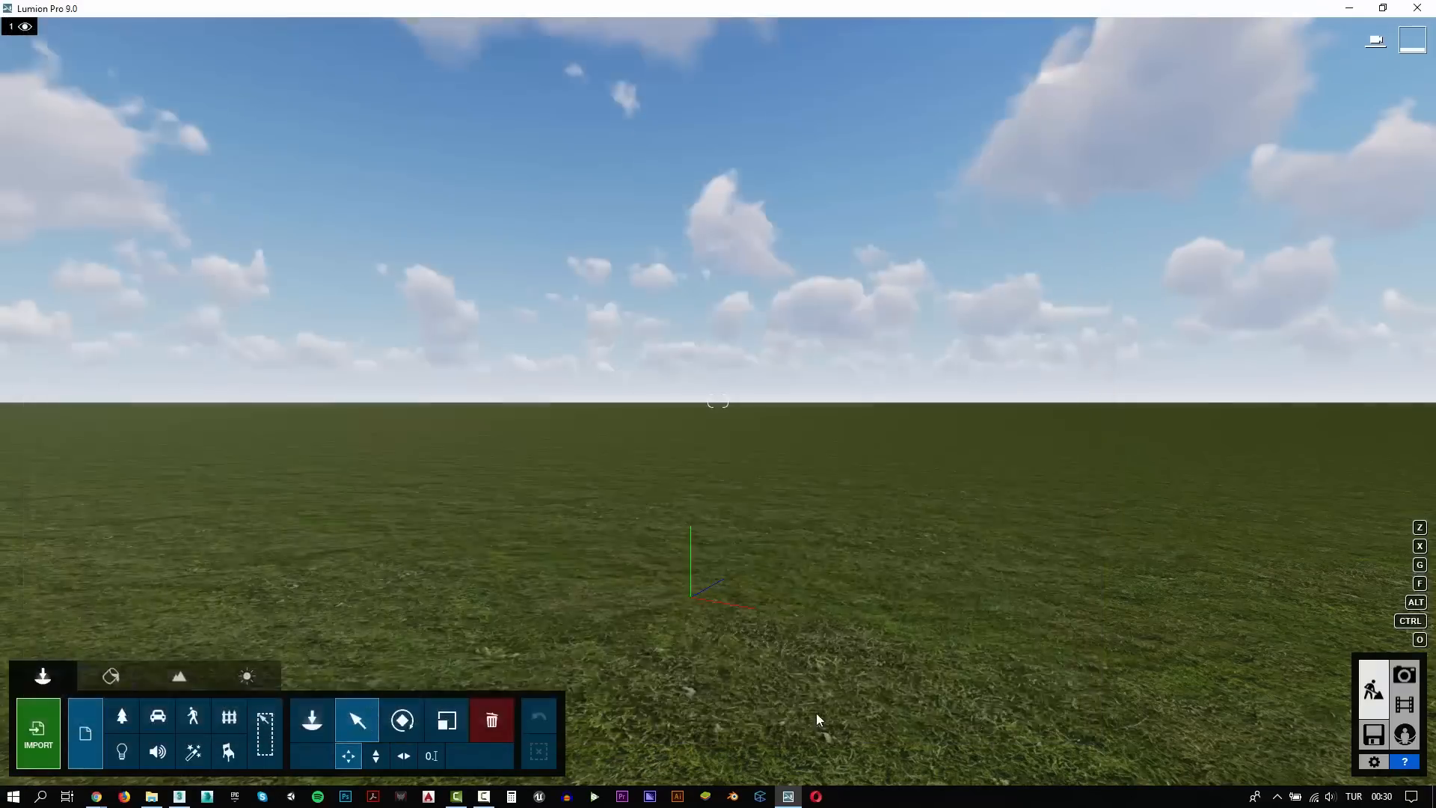
pyautogui.click(933, 566)
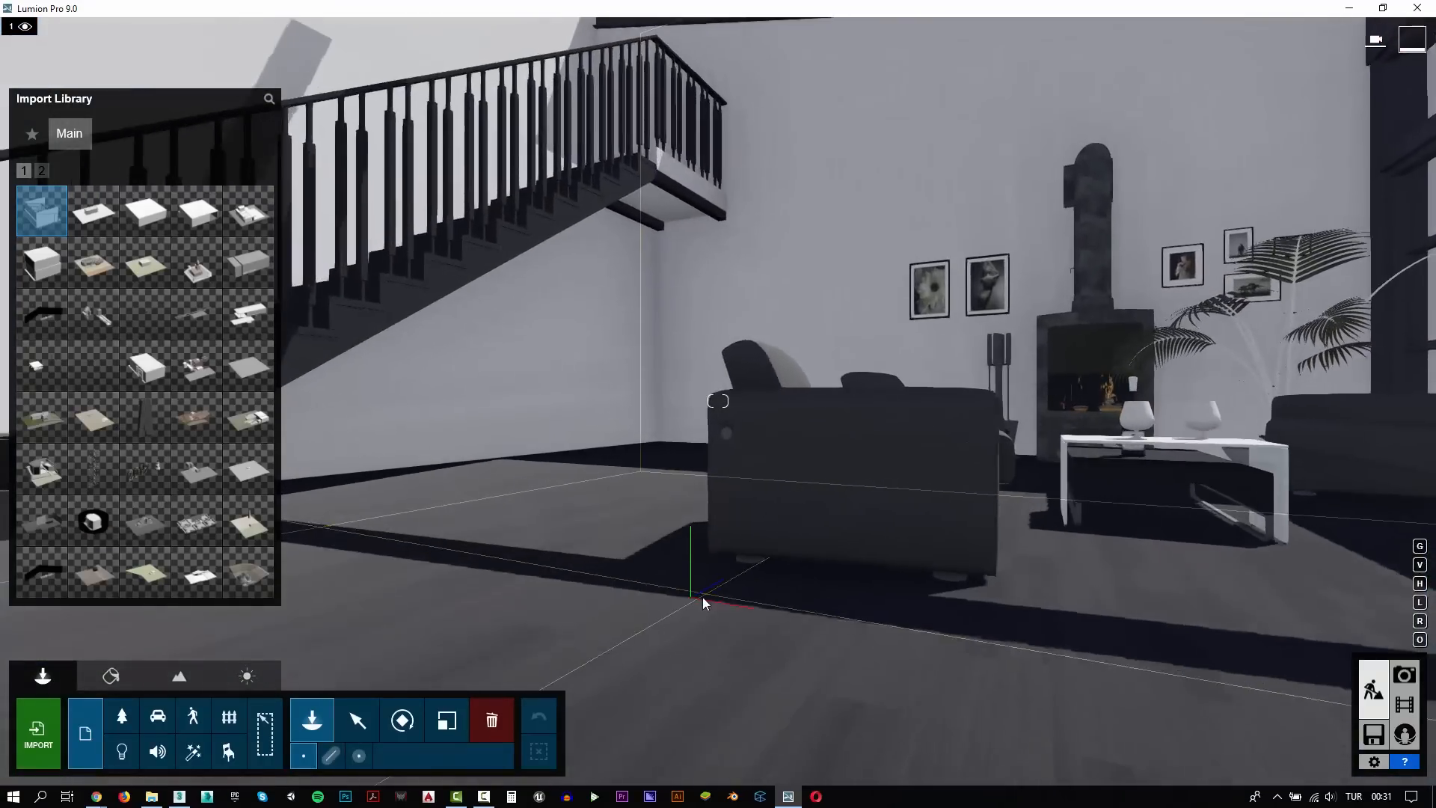
# Place the imported living room in the scene and adjust its height relative to the grass terrain
pyautogui.click(689, 597)
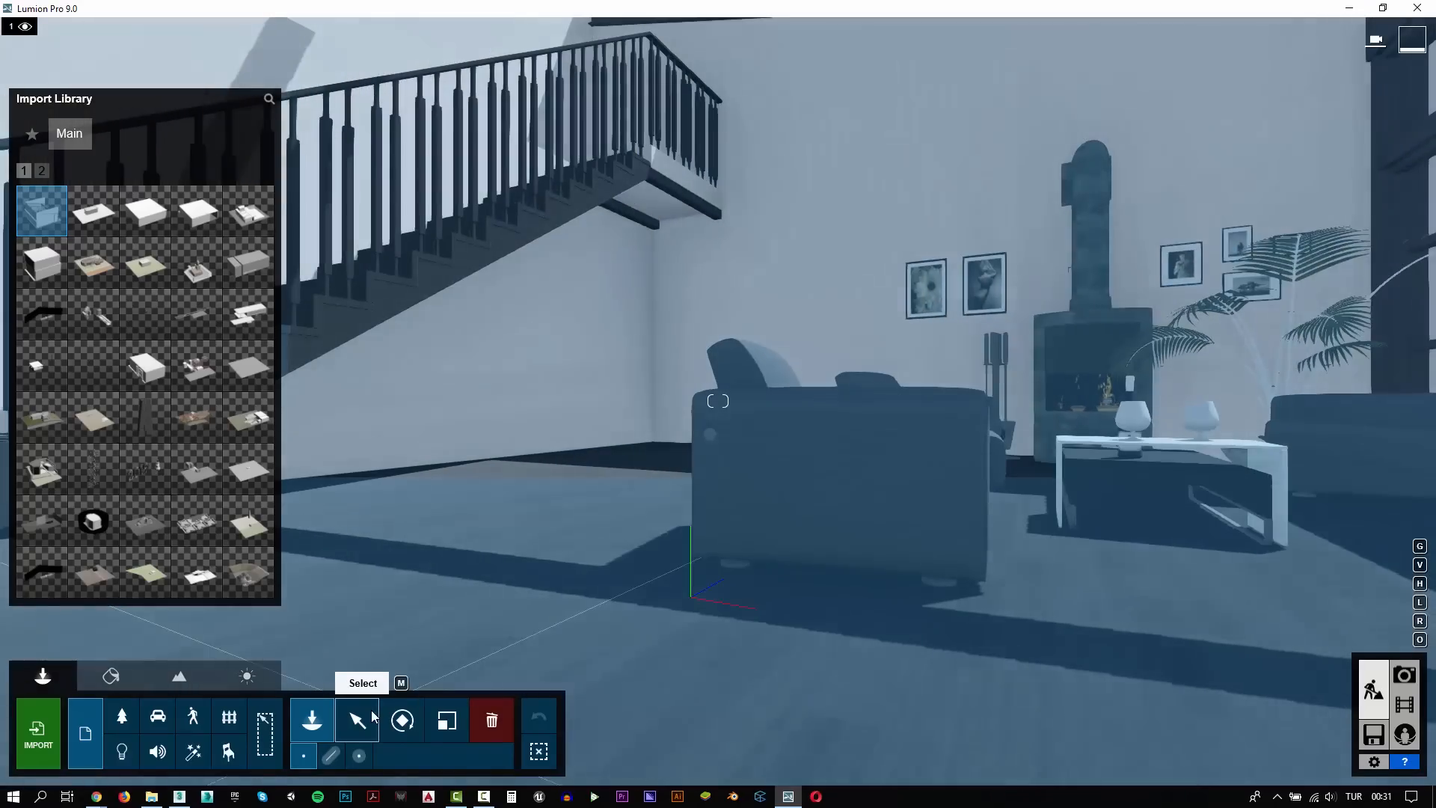
pyautogui.click(375, 764)
pyautogui.press('d')
pyautogui.moveTo(685, 582); pyautogui.dragTo(1039, 512, button='right')
pyautogui.press('s')
pyautogui.press('a')
pyautogui.moveTo(703, 479); pyautogui.dragTo(464, 536, button='right')
pyautogui.press('d')
pyautogui.press('q')
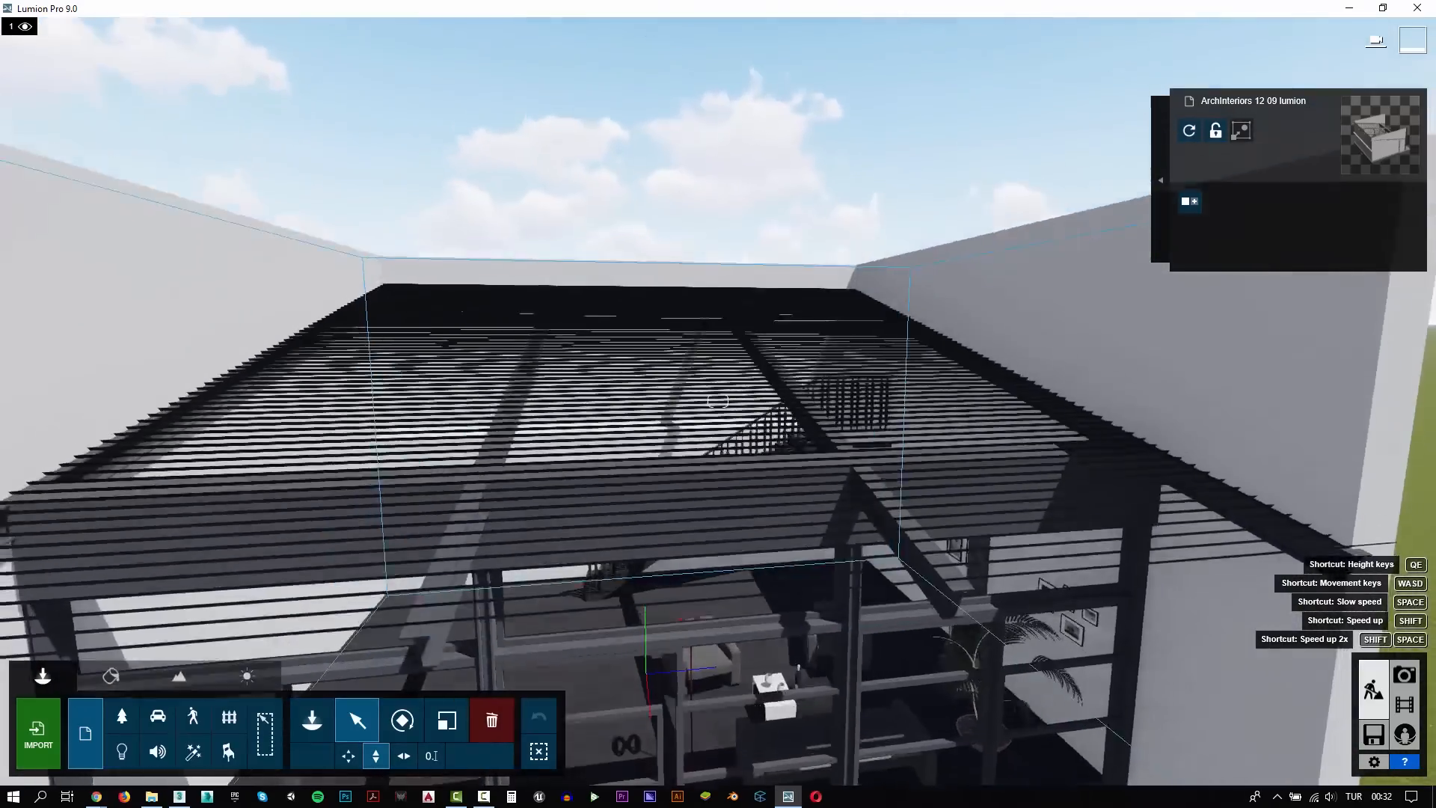
pyautogui.press('q')
pyautogui.moveTo(718, 401); pyautogui.dragTo(703, 516, button='right')
pyautogui.press('e')
pyautogui.press('w')
pyautogui.moveTo(516, 748); pyautogui.dragTo(766, 645, button='right')
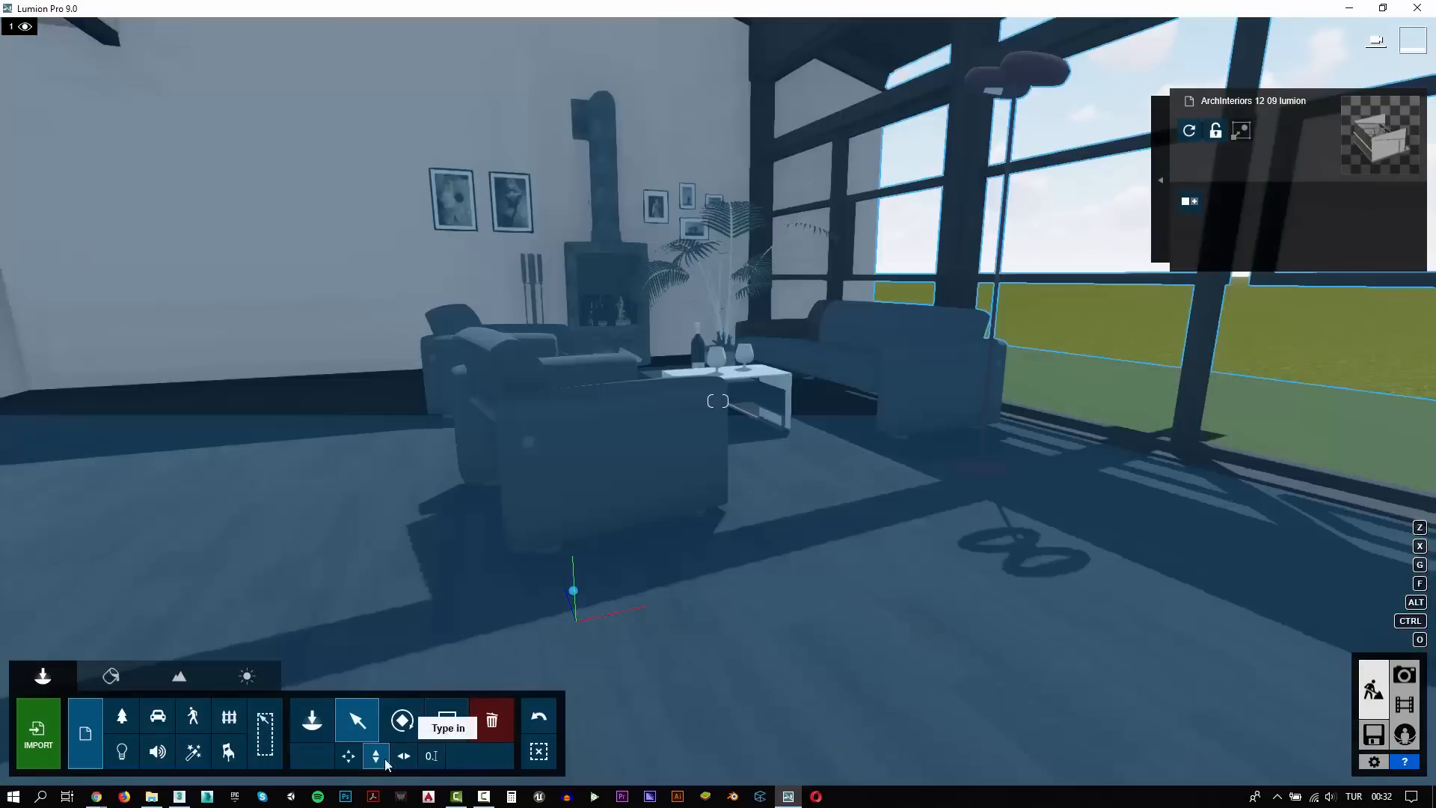
# Switch to 3ds Max and give the corrugated roof mesh thickness with a Shell modifier
pyautogui.click(180, 797)
pyautogui.moveTo(663, 258); pyautogui.dragTo(638, 483, button='middle')
pyautogui.click(638, 454)
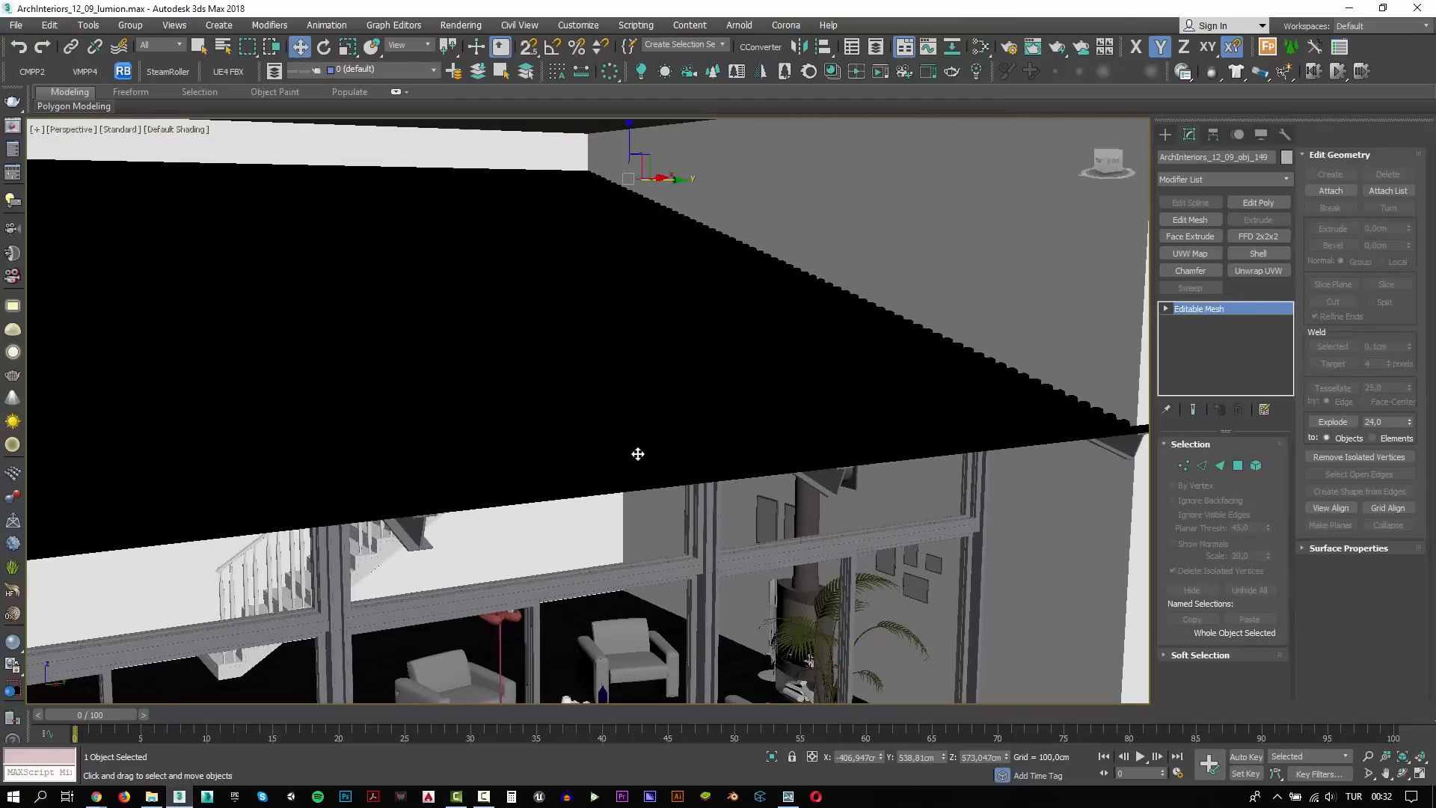
pyautogui.scroll(-3, 638, 453)
pyautogui.moveTo(634, 190); pyautogui.dragTo(634, 96)
pyautogui.hotkey('ctrl', 'z')
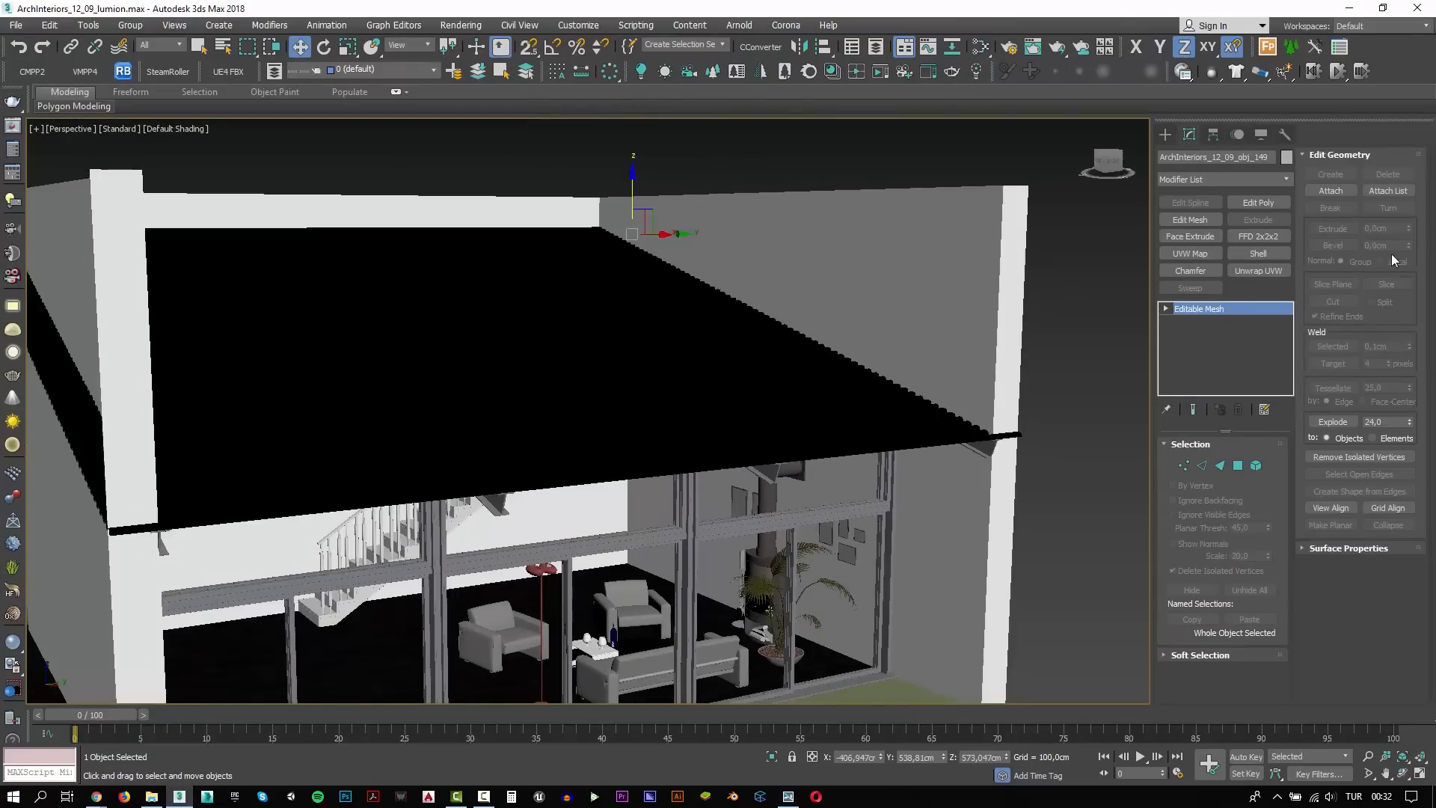
pyautogui.click(1258, 254)
pyautogui.keyDown('alt'); pyautogui.moveTo(688, 510); pyautogui.dragTo(732, 458, button='middle'); pyautogui.keyUp('alt')
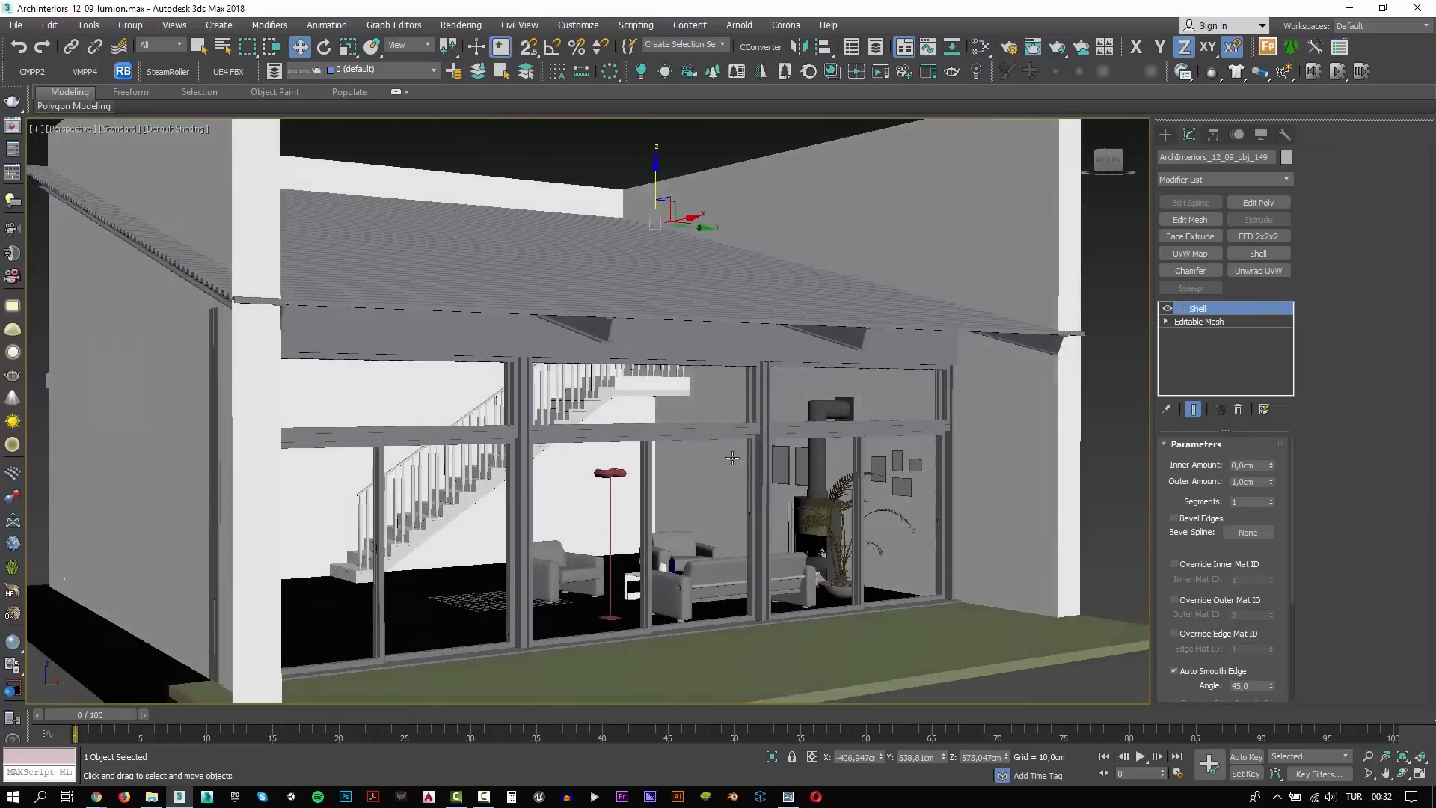
# Isolate one section of the window frame, check its Object Properties, and return to the full scene
pyautogui.scroll(3, 732, 457)
pyautogui.click(976, 467)
pyautogui.hotkey('alt', 'q')
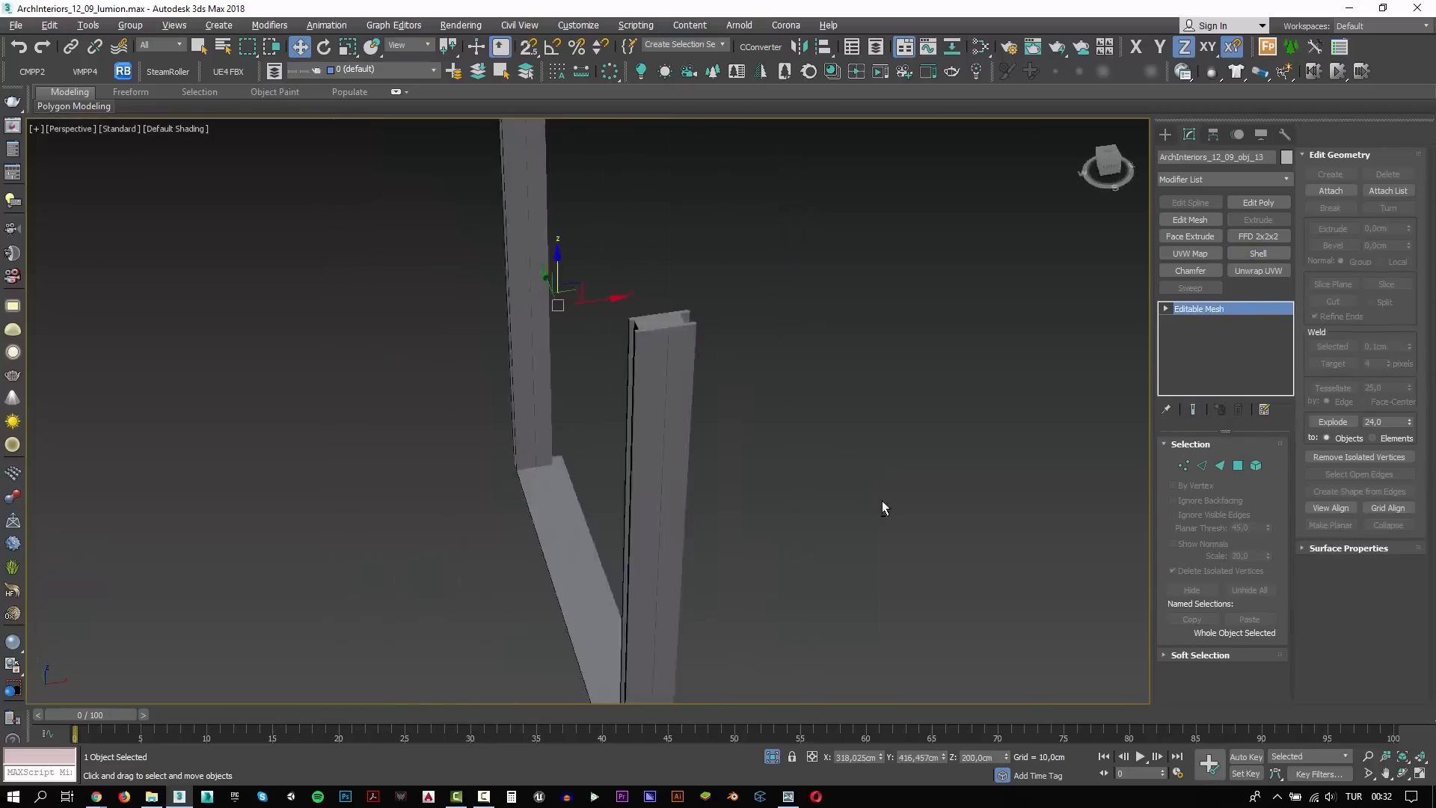
pyautogui.keyDown('alt'); pyautogui.moveTo(882, 500); pyautogui.dragTo(887, 487, button='middle'); pyautogui.keyUp('alt')
pyautogui.rightClick(796, 467)
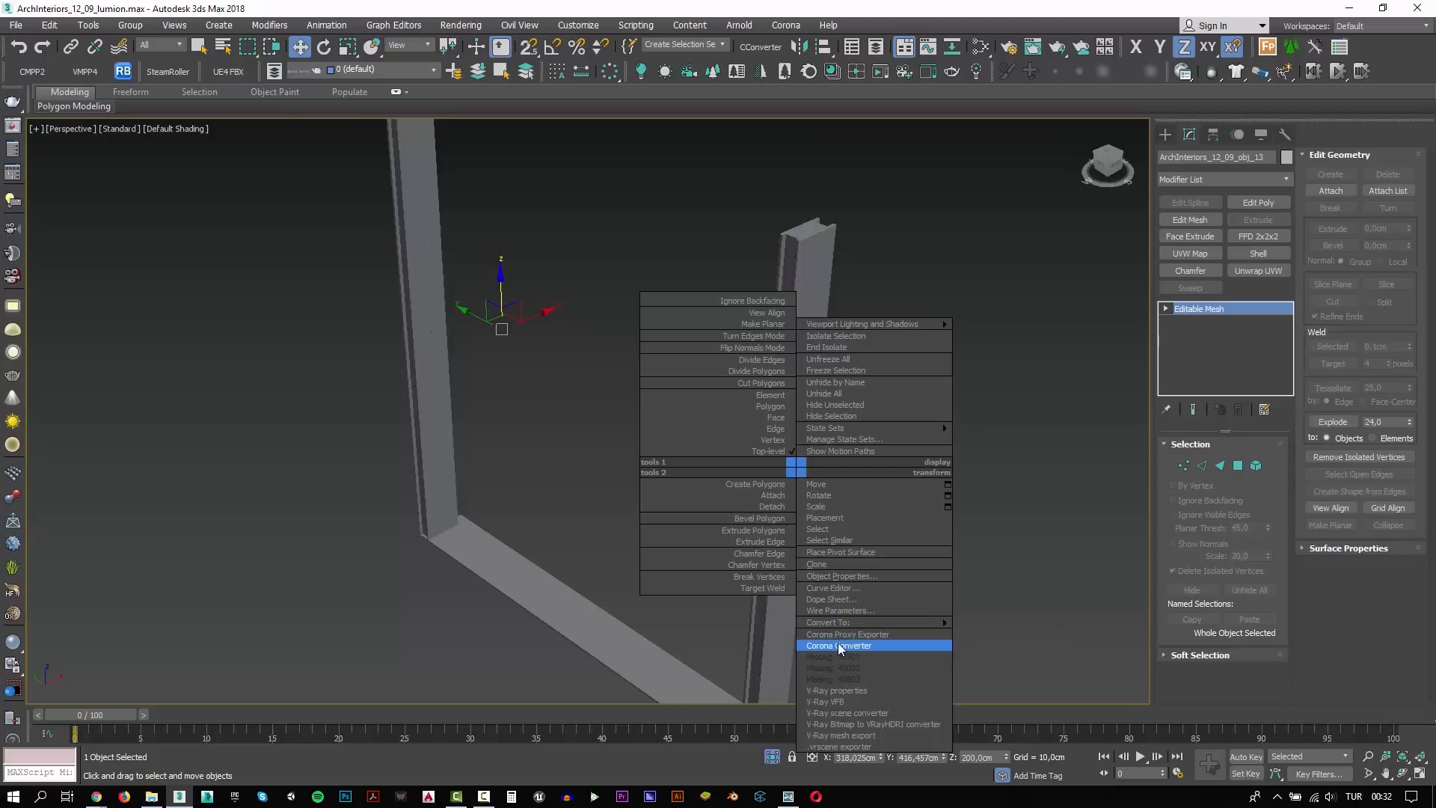
pyautogui.click(843, 575)
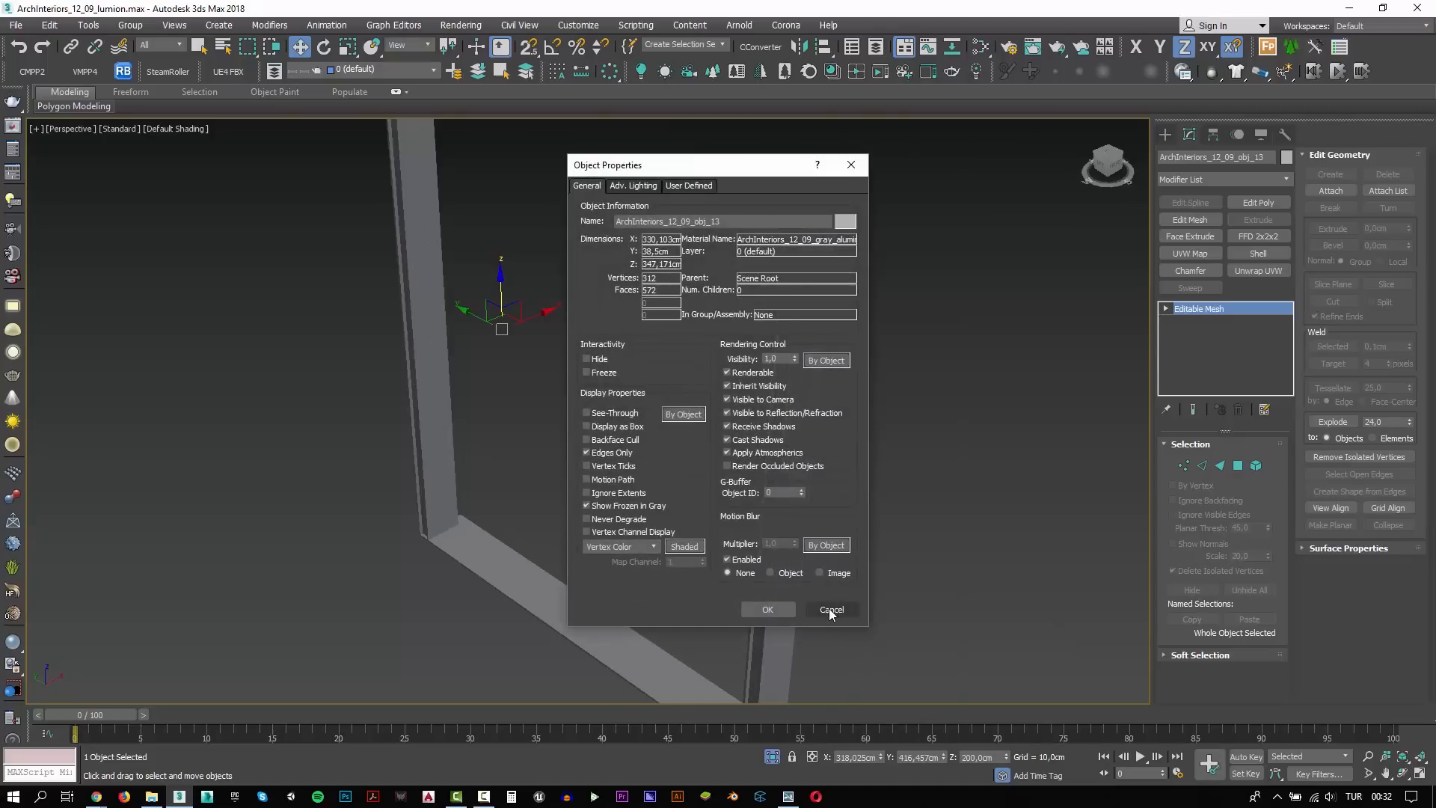
pyautogui.click(828, 608)
pyautogui.keyDown('alt'); pyautogui.moveTo(880, 522); pyautogui.dragTo(727, 509, button='middle'); pyautogui.keyUp('alt')
pyautogui.click(772, 757)
# Show edged faces, select the main window frames with the horizontal rail, and try deleting them to check the selection
pyautogui.press('F4')
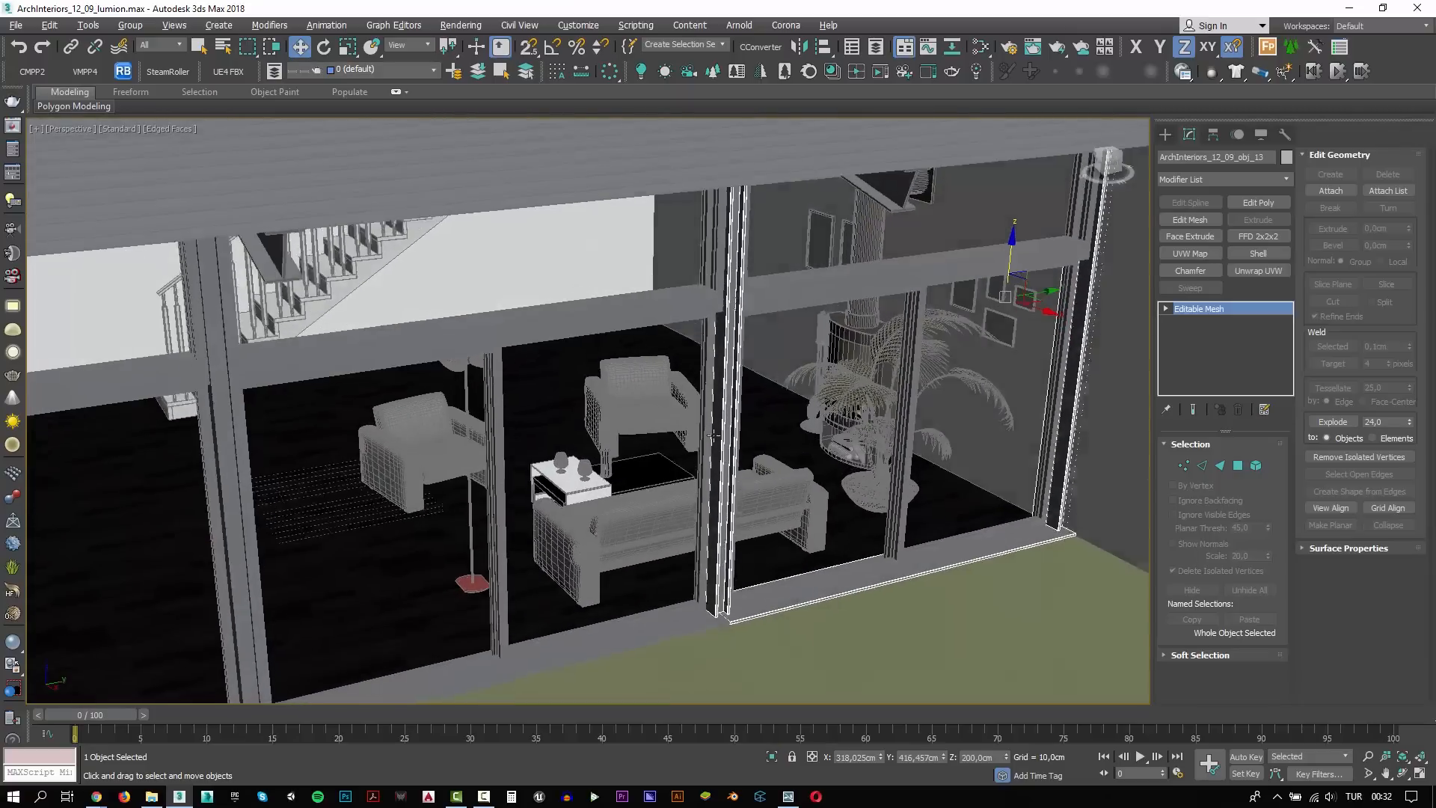
pyautogui.press('Delete')
pyautogui.click(737, 464)
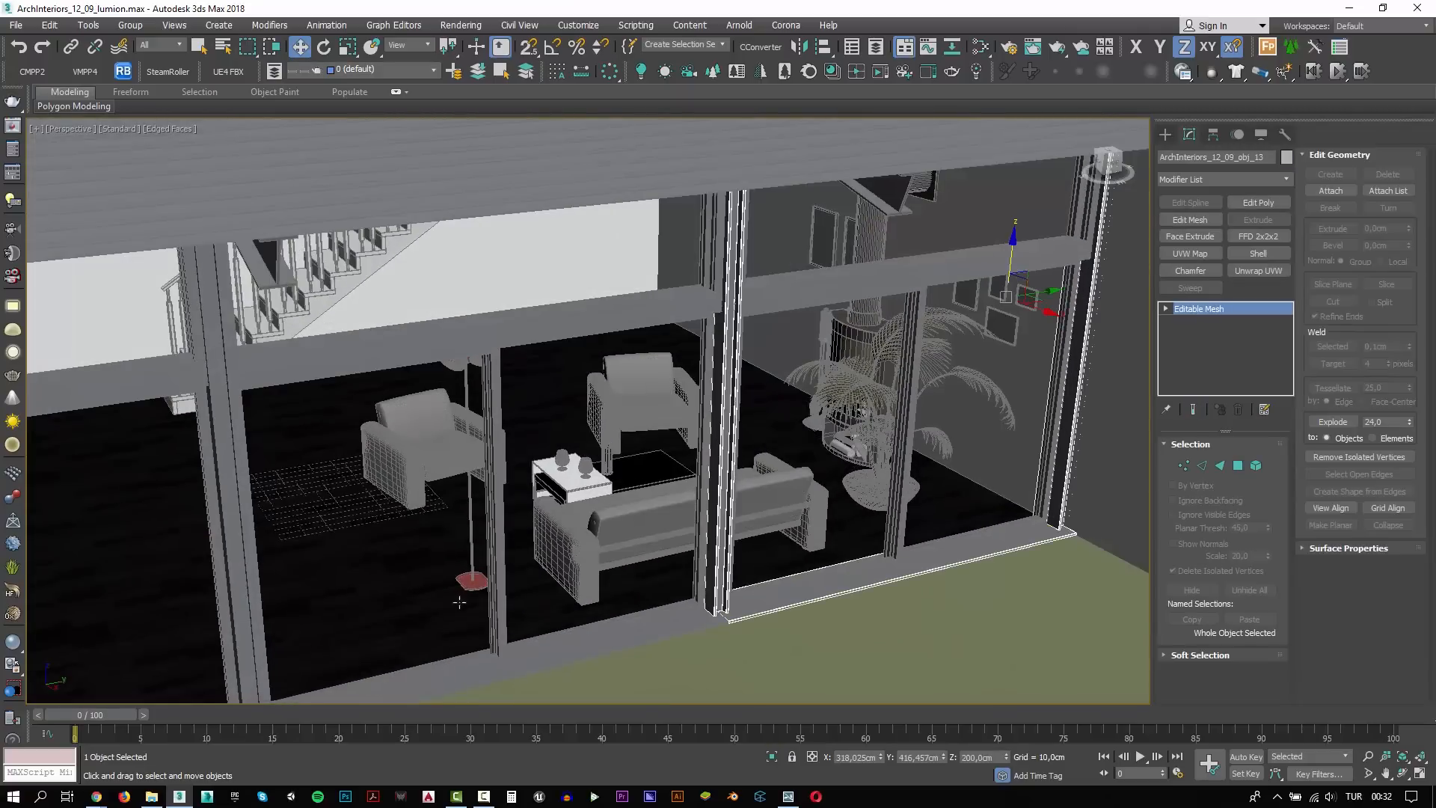
pyautogui.keyDown('ctrl'); pyautogui.click(236, 596); pyautogui.keyUp('ctrl')
pyautogui.keyDown('ctrl'); pyautogui.click(348, 360); pyautogui.keyUp('ctrl')
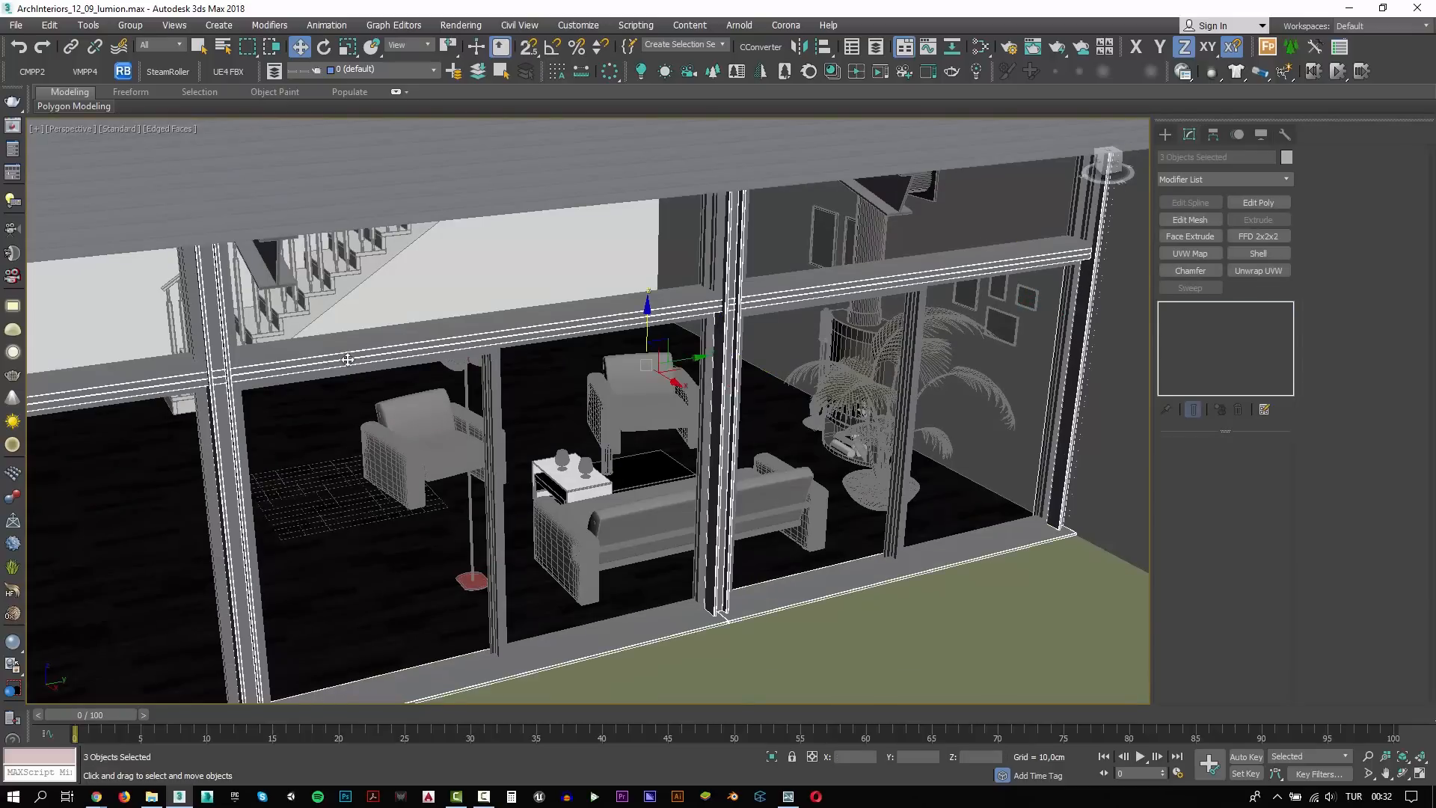
pyautogui.press('Delete')
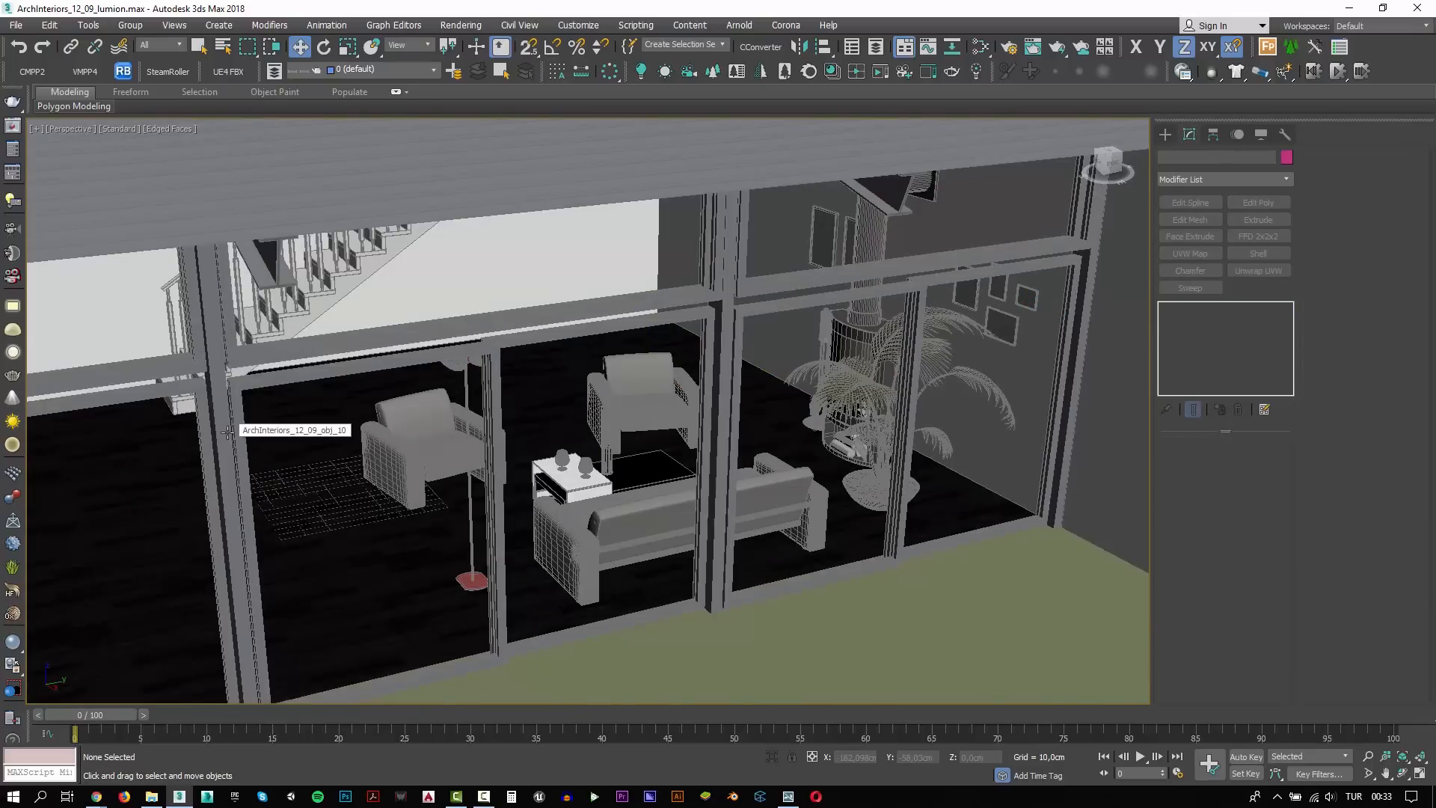
pyautogui.hotkey('ctrl', 'z')
# Add the upper window frames, inner sashes and dividers to the selection and test it with a delete and undo
pyautogui.keyDown('ctrl'); pyautogui.click(258, 384); pyautogui.keyUp('ctrl')
pyautogui.keyDown('ctrl'); pyautogui.click(251, 350); pyautogui.keyUp('ctrl')
pyautogui.keyDown('ctrl'); pyautogui.click(236, 363); pyautogui.keyUp('ctrl')
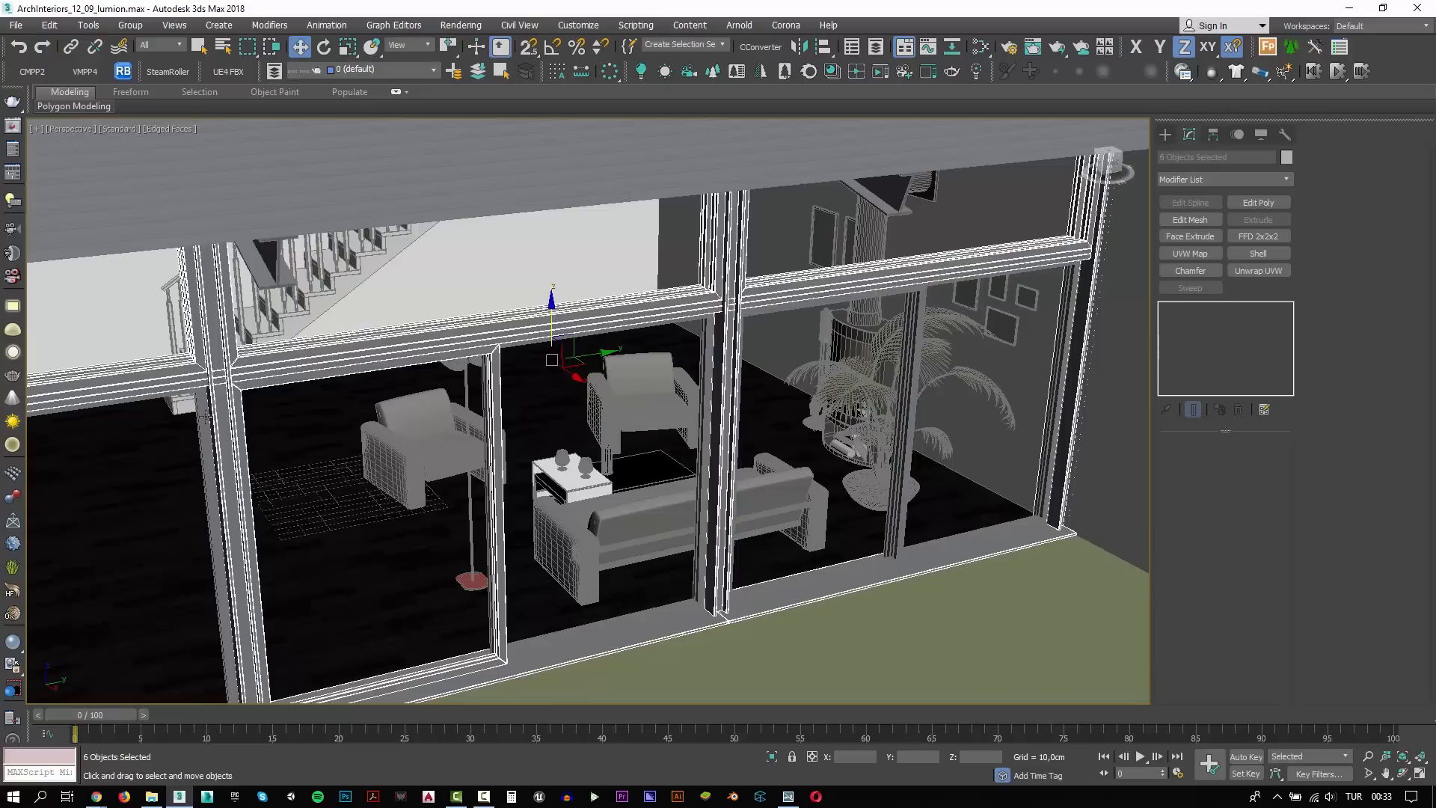
pyautogui.keyDown('ctrl'); pyautogui.click(206, 417); pyautogui.keyUp('ctrl')
pyautogui.keyDown('ctrl'); pyautogui.click(706, 349); pyautogui.keyUp('ctrl')
pyautogui.keyDown('ctrl'); pyautogui.click(736, 355); pyautogui.keyUp('ctrl')
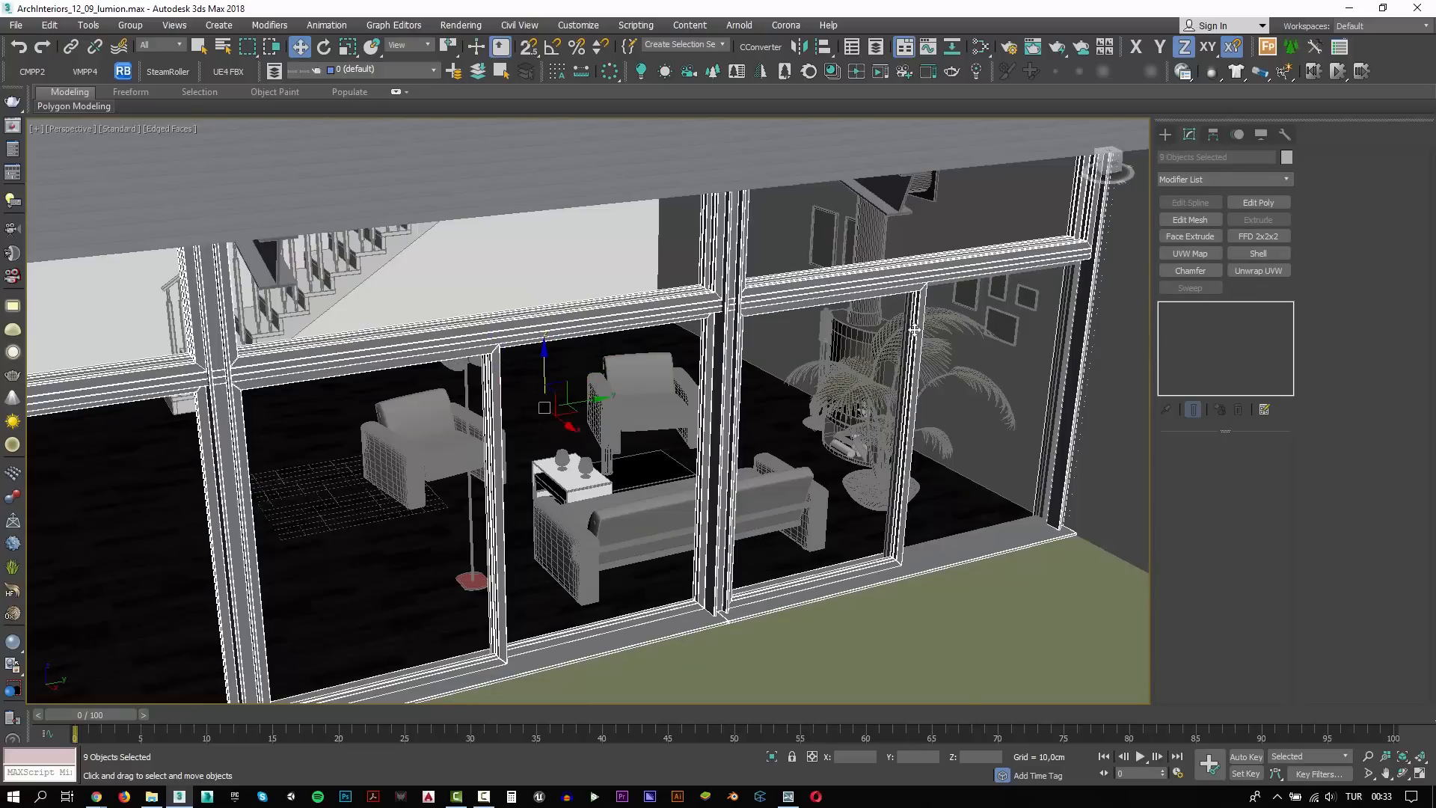
pyautogui.keyDown('ctrl'); pyautogui.click(906, 330); pyautogui.keyUp('ctrl')
pyautogui.press('Delete')
pyautogui.hotkey('ctrl', 'z')
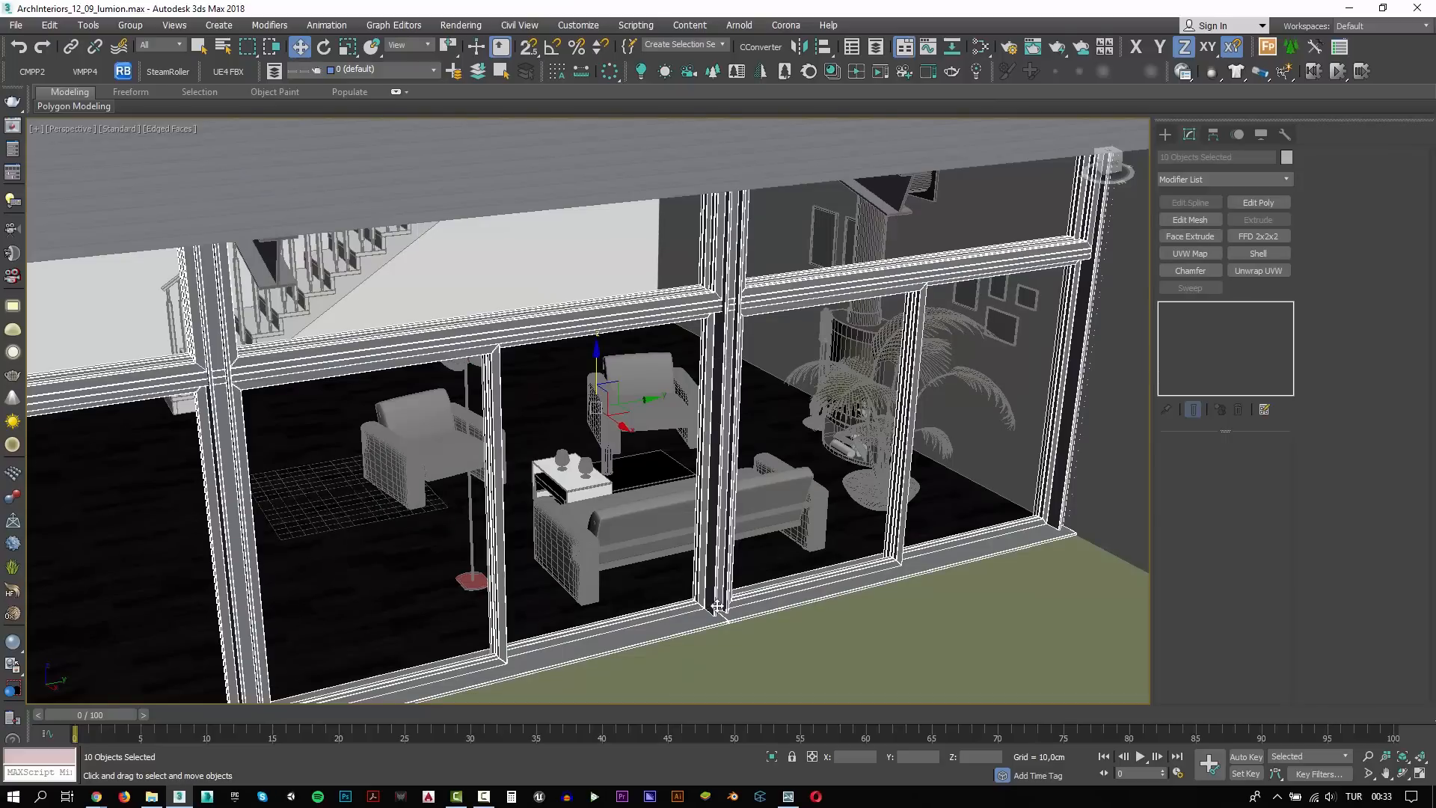
# Extend the window selection with the missing lower frame parts in wireframe display and try deleting it
pyautogui.press('F3')
pyautogui.keyDown('alt'); pyautogui.moveTo(717, 606); pyautogui.dragTo(303, 544, button='middle'); pyautogui.keyUp('alt')
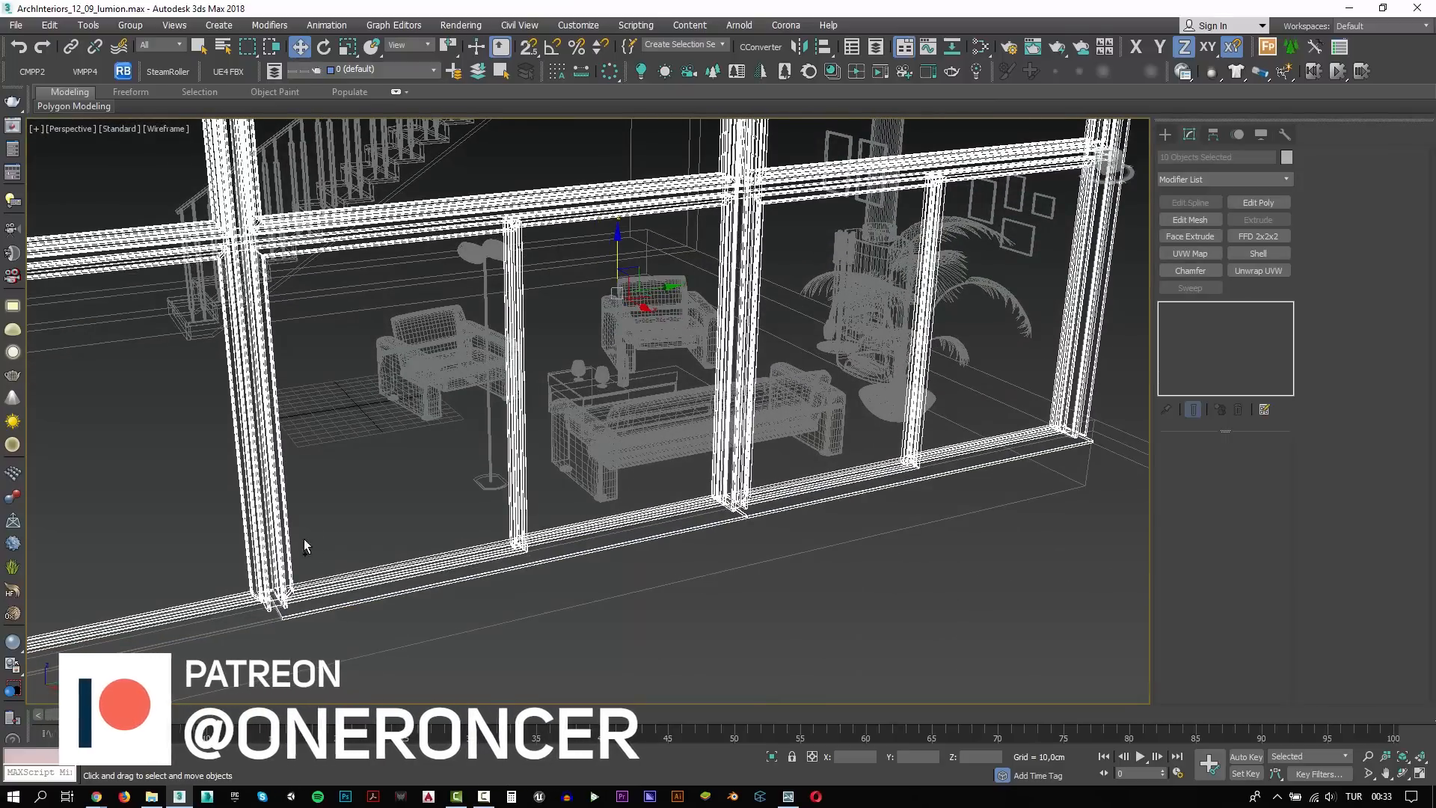
pyautogui.keyDown('ctrl'); pyautogui.click(528, 543); pyautogui.keyUp('ctrl')
pyautogui.keyDown('ctrl'); pyautogui.click(773, 481); pyautogui.keyUp('ctrl')
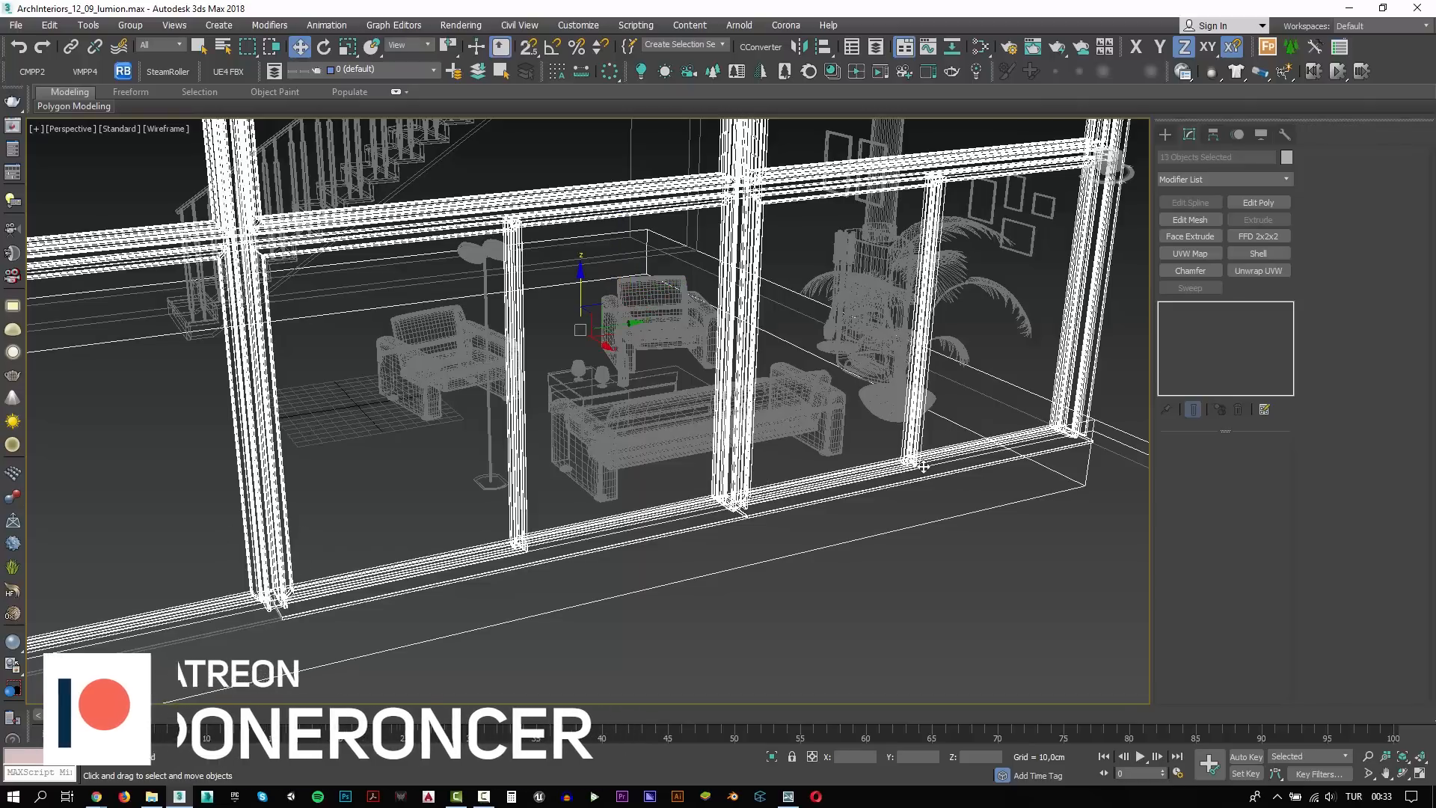
pyautogui.press('F3')
pyautogui.keyDown('alt'); pyautogui.moveTo(908, 571); pyautogui.dragTo(827, 576, button='middle'); pyautogui.keyUp('alt')
pyautogui.press('Delete')
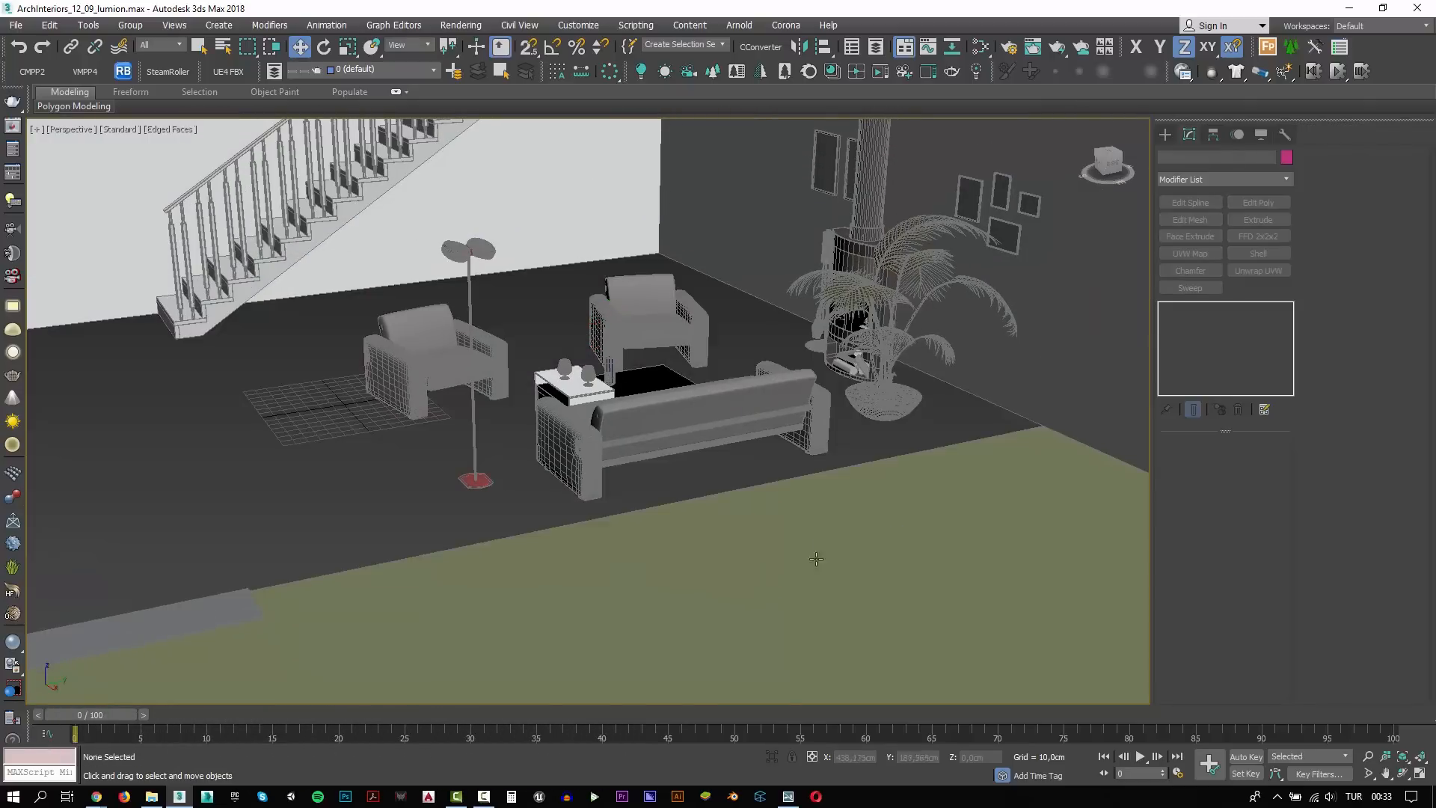
# Restore the window wall and complete its selection with the remaining sash frame, leaving out the floor slab
pyautogui.scroll(-5, 748, 516)
pyautogui.hotkey('ctrl', 'z')
pyautogui.hotkey('ctrl', 'z')
pyautogui.press('Delete')
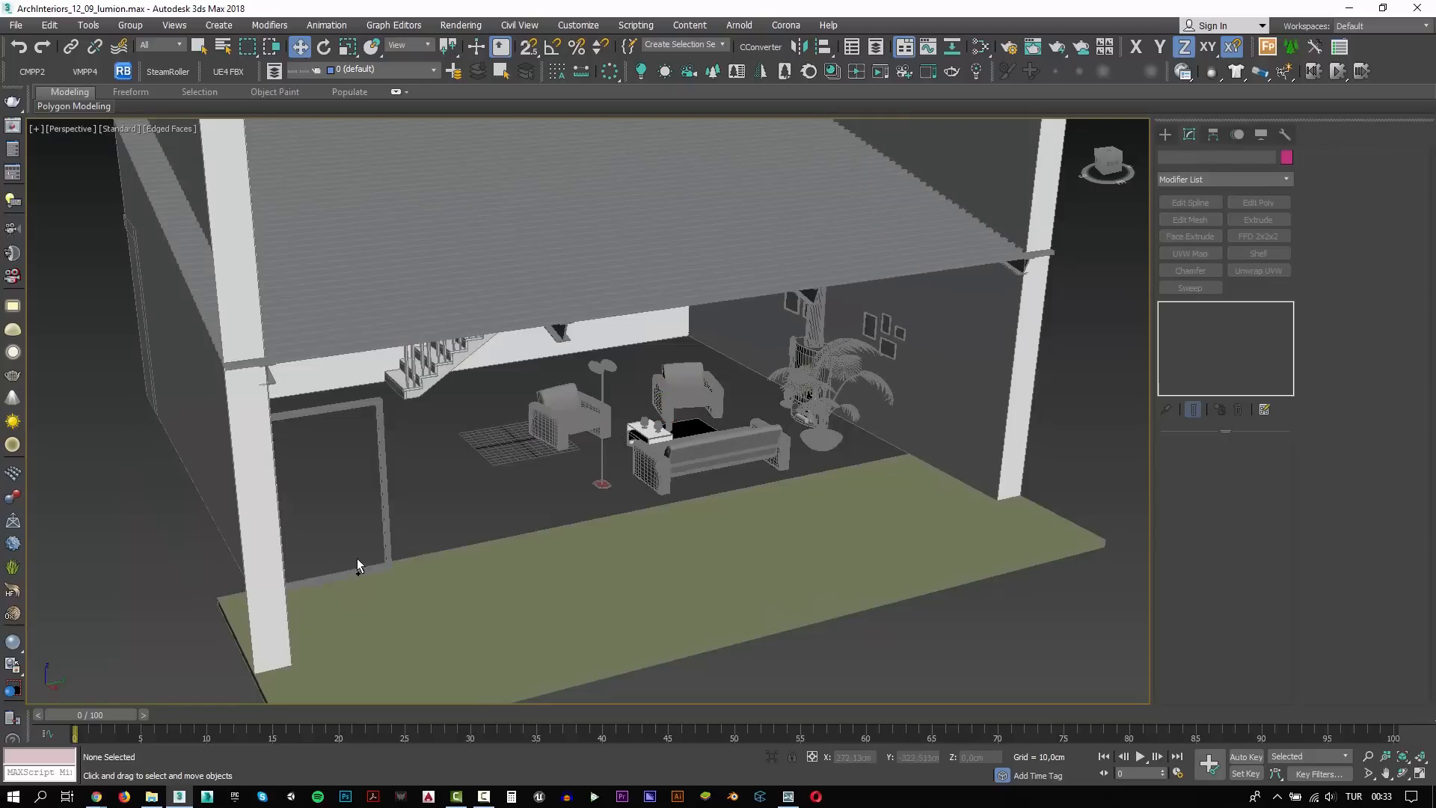
pyautogui.hotkey('ctrl', 'z')
pyautogui.press('Delete')
pyautogui.hotkey('ctrl', 'z')
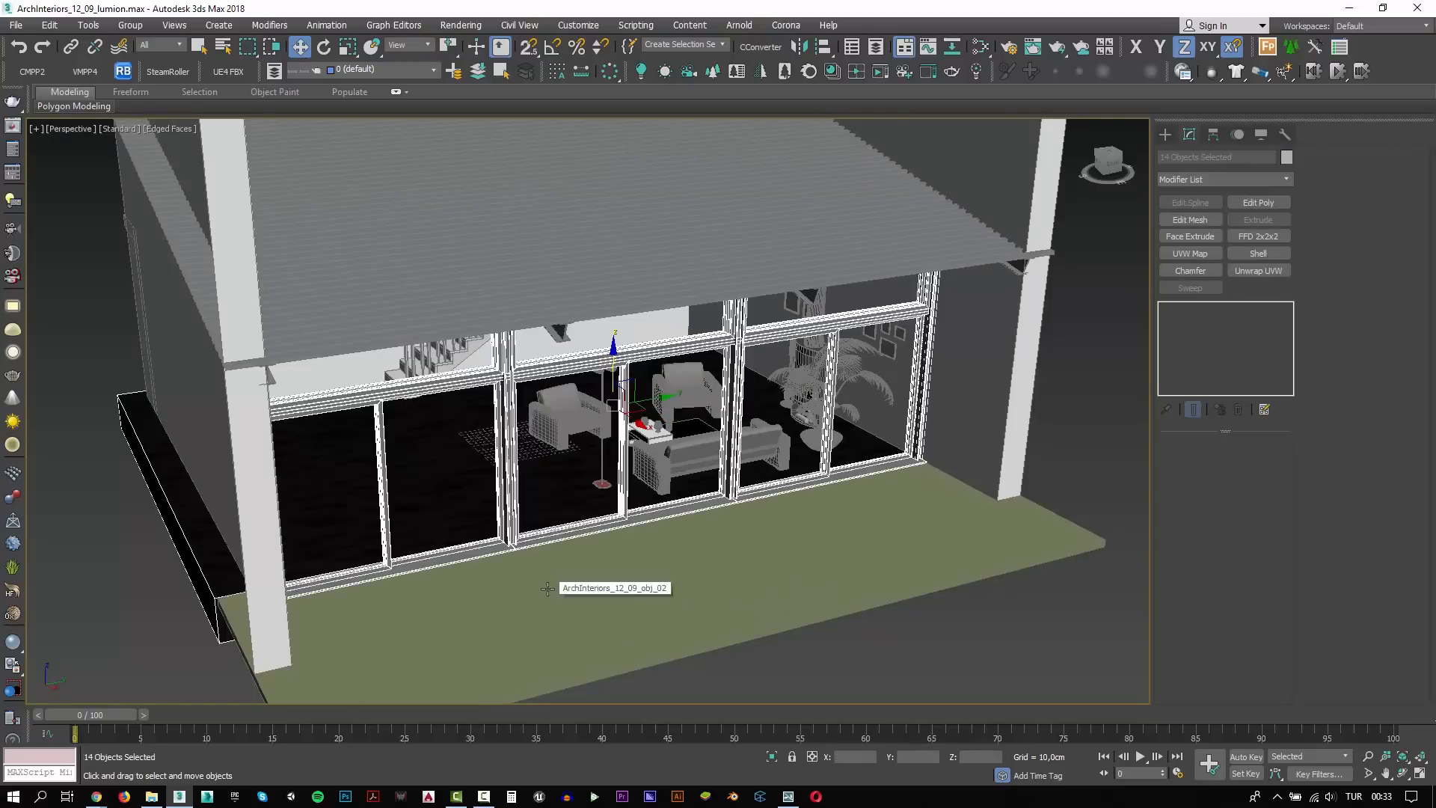
pyautogui.press('Delete')
pyautogui.hotkey('ctrl', 'z')
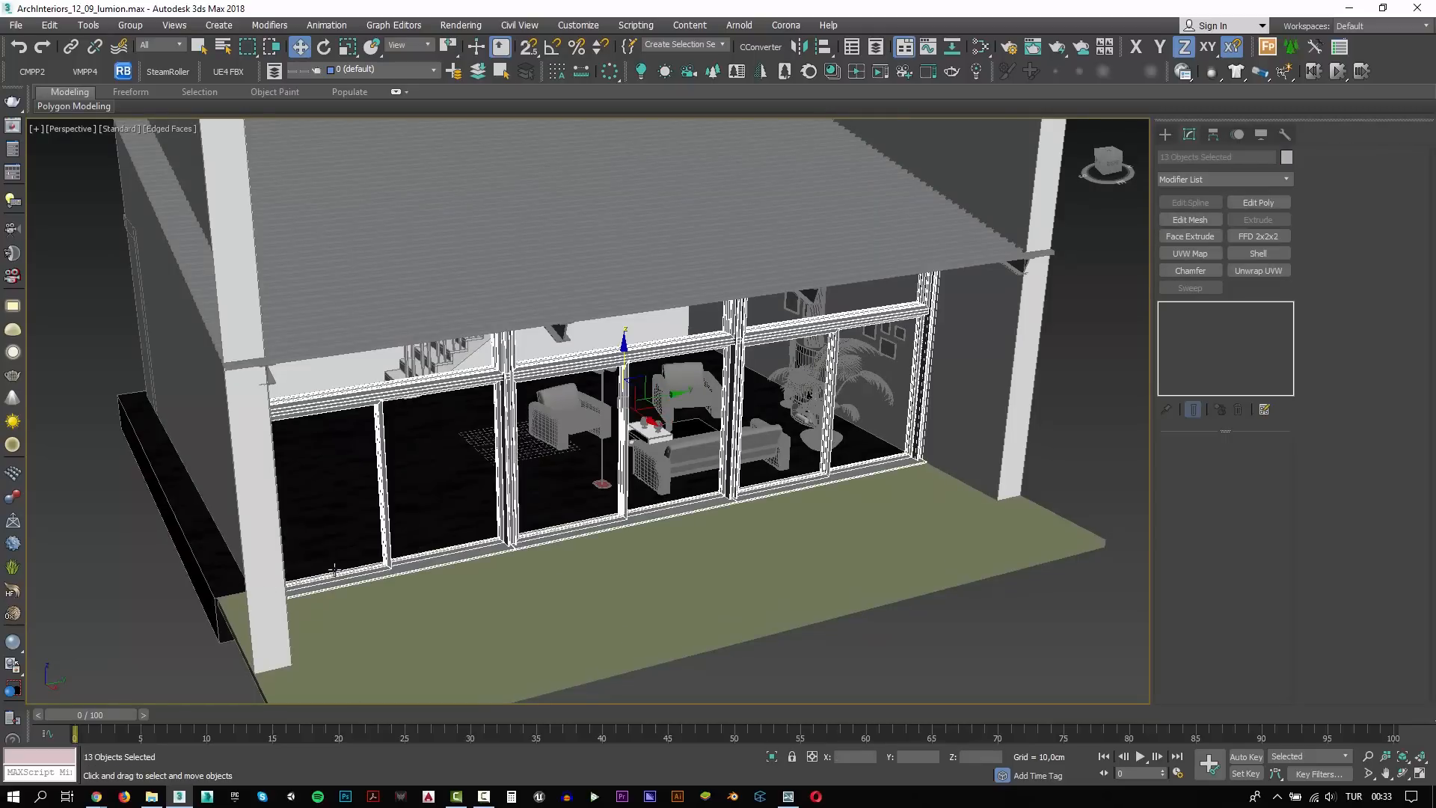
# Isolate the selected window wall parts from the rest of the interior
pyautogui.hotkey('alt', 'q')
pyautogui.keyDown('alt'); pyautogui.moveTo(610, 511); pyautogui.dragTo(815, 501, button='middle'); pyautogui.keyUp('alt')
pyautogui.click(738, 632)
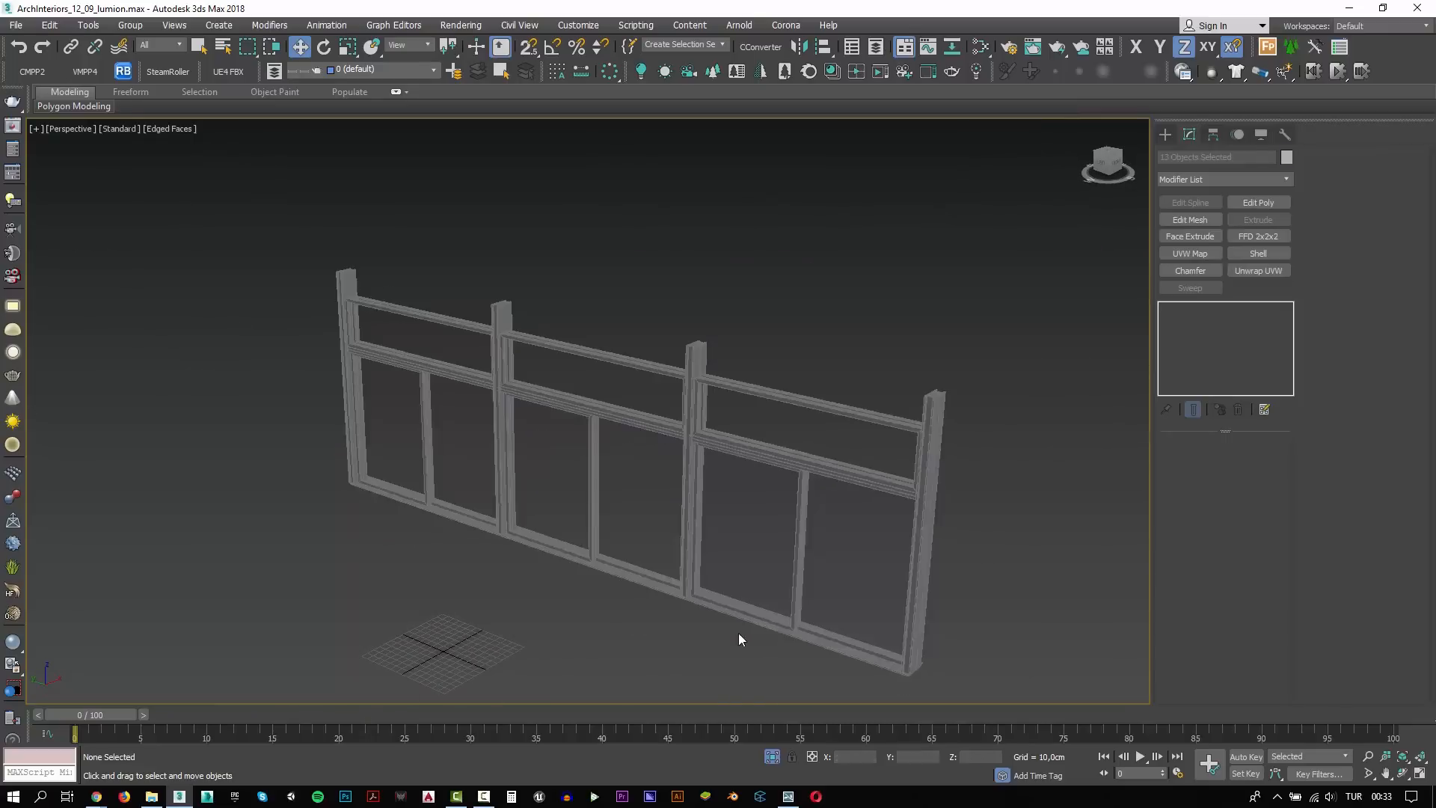
pyautogui.moveTo(811, 585); pyautogui.dragTo(773, 535, button='middle')
pyautogui.scroll(3, 773, 535)
# Attach the upper window frames, horizontal rail and sash of the end bay to the end bay's main frame mesh
pyautogui.click(968, 498)
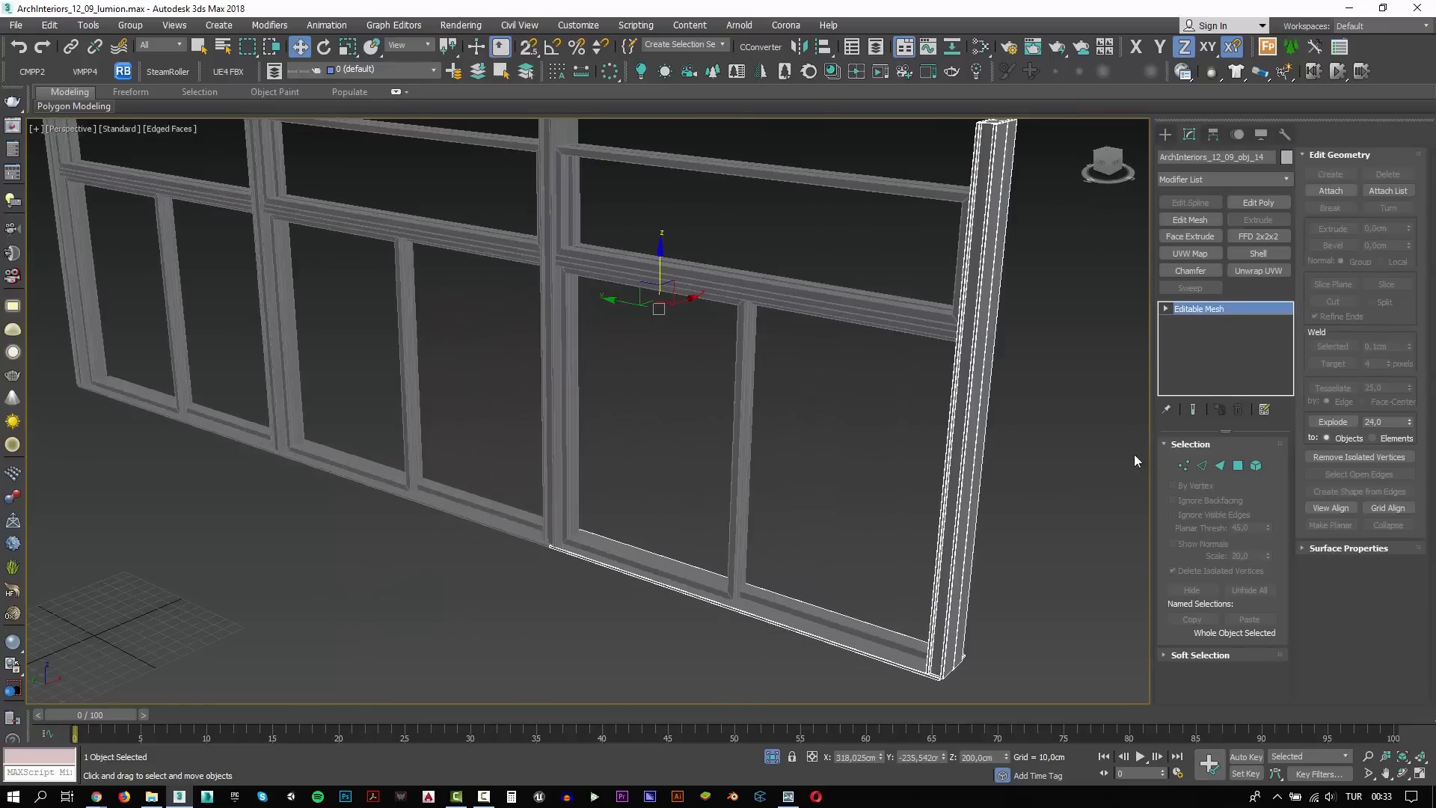
pyautogui.keyDown('alt'); pyautogui.moveTo(1014, 443); pyautogui.dragTo(1239, 459, button='middle'); pyautogui.keyUp('alt')
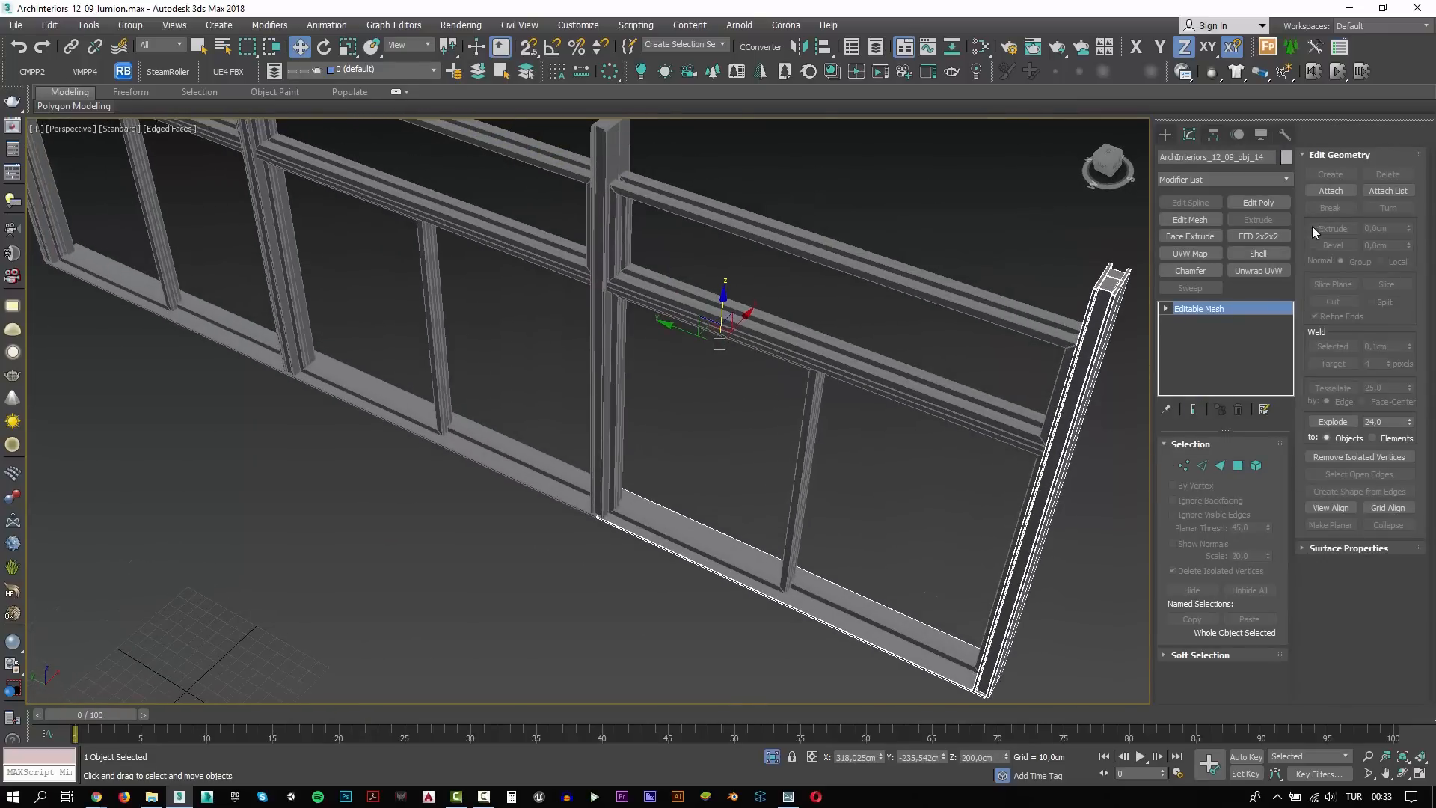
pyautogui.click(1331, 191)
pyautogui.click(948, 382)
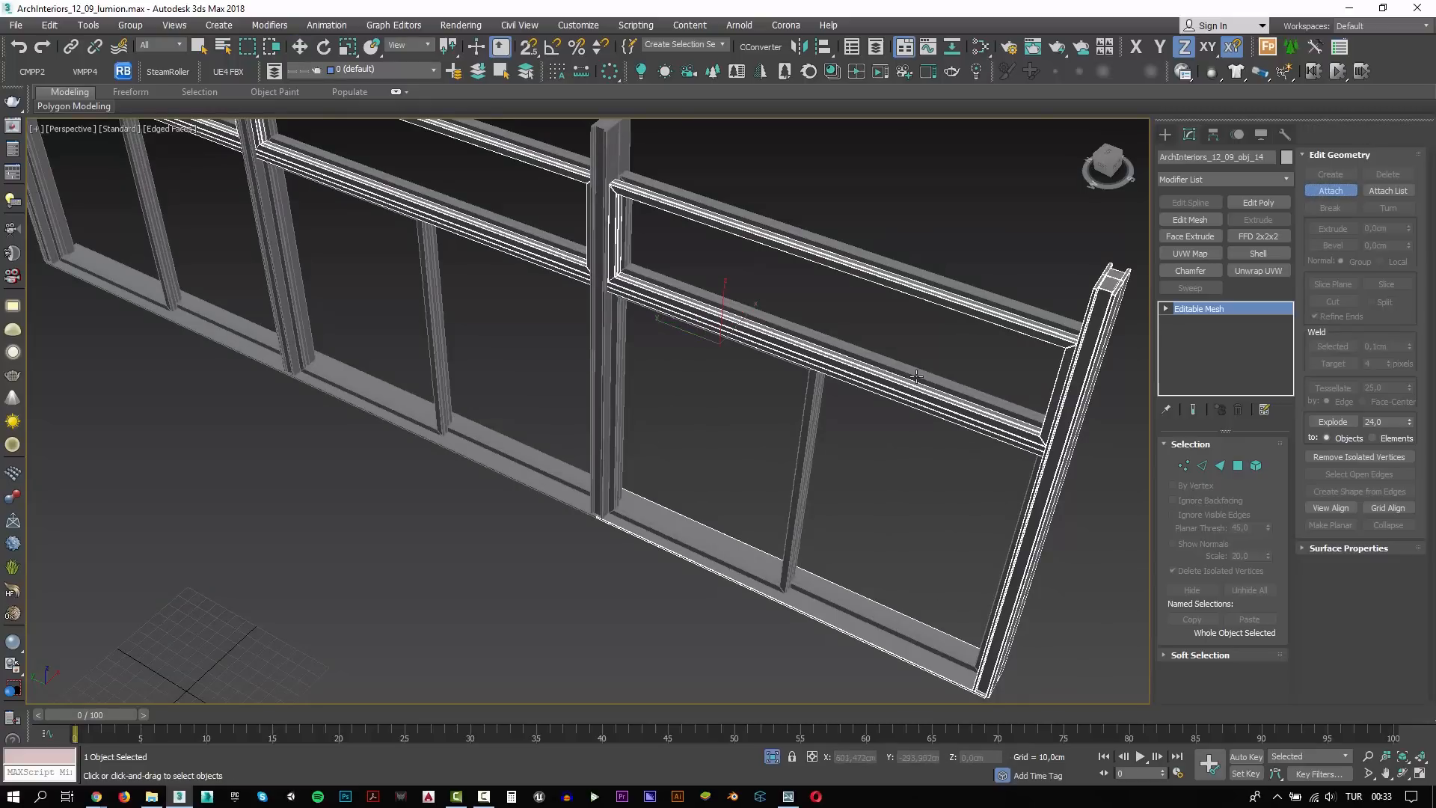
pyautogui.click(917, 376)
pyautogui.click(815, 425)
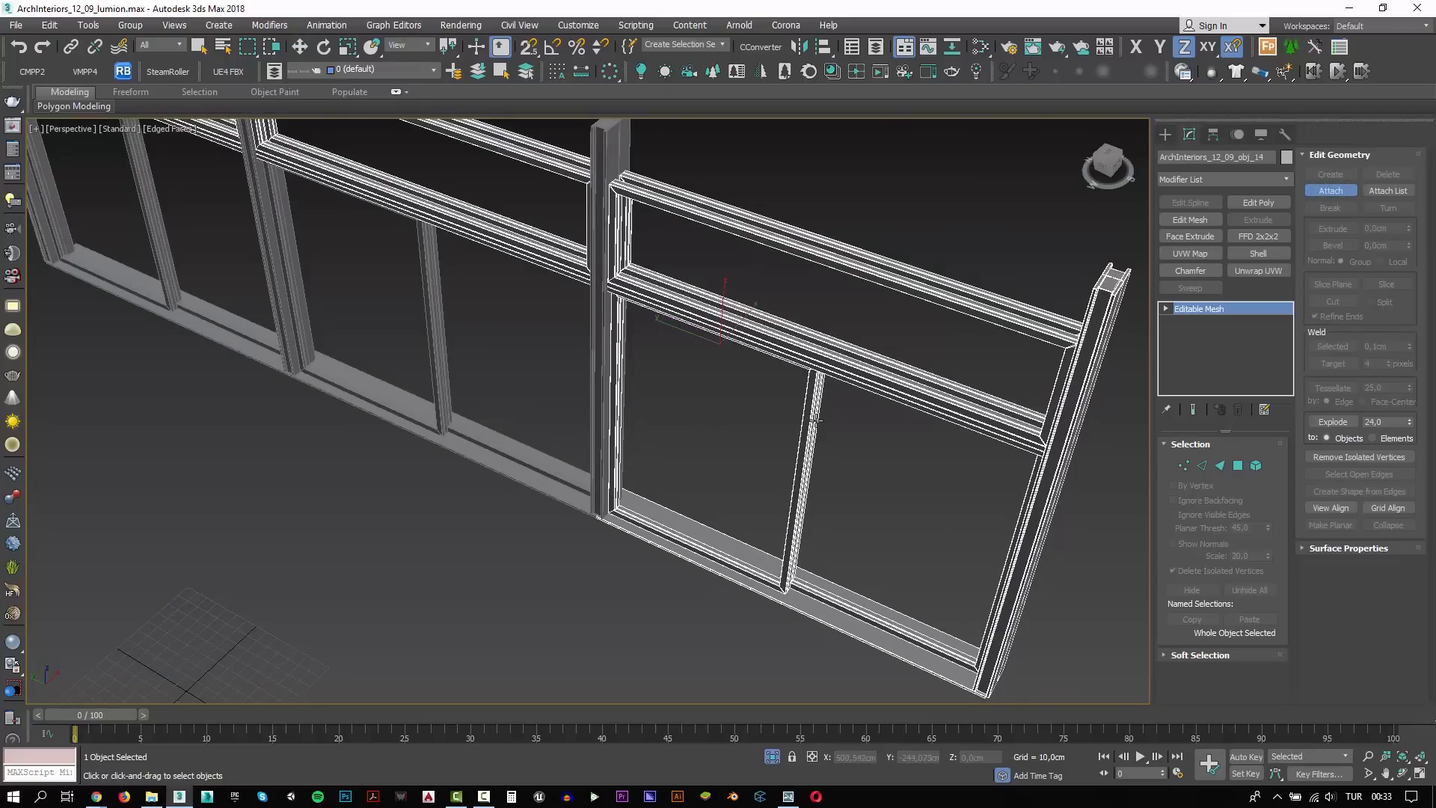
# Attach the main frames and sashes of the other two window bays to the same mesh
pyautogui.click(604, 492)
pyautogui.click(514, 454)
pyautogui.click(438, 416)
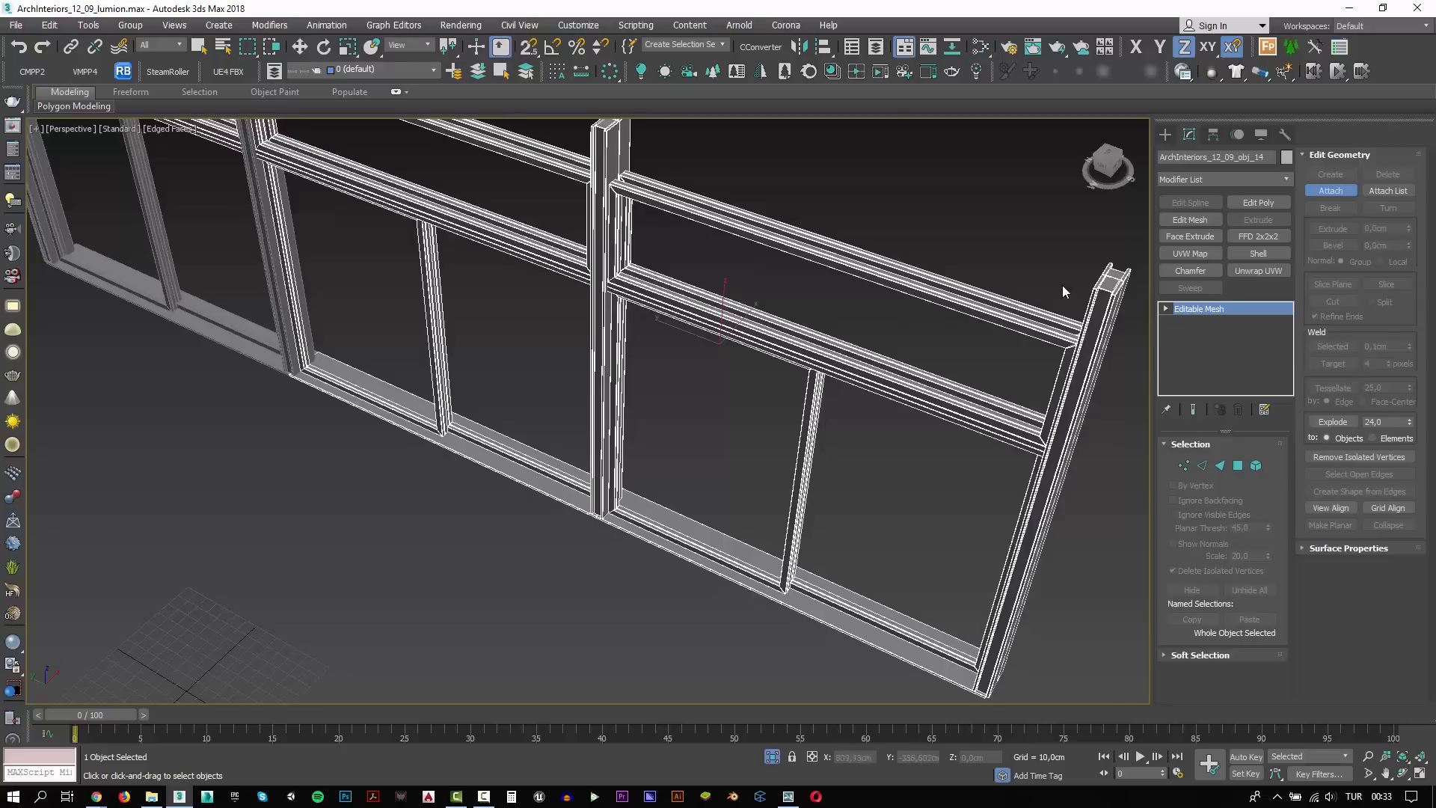
pyautogui.moveTo(815, 449); pyautogui.dragTo(765, 410, button='middle')
pyautogui.click(547, 305)
pyautogui.click(410, 313)
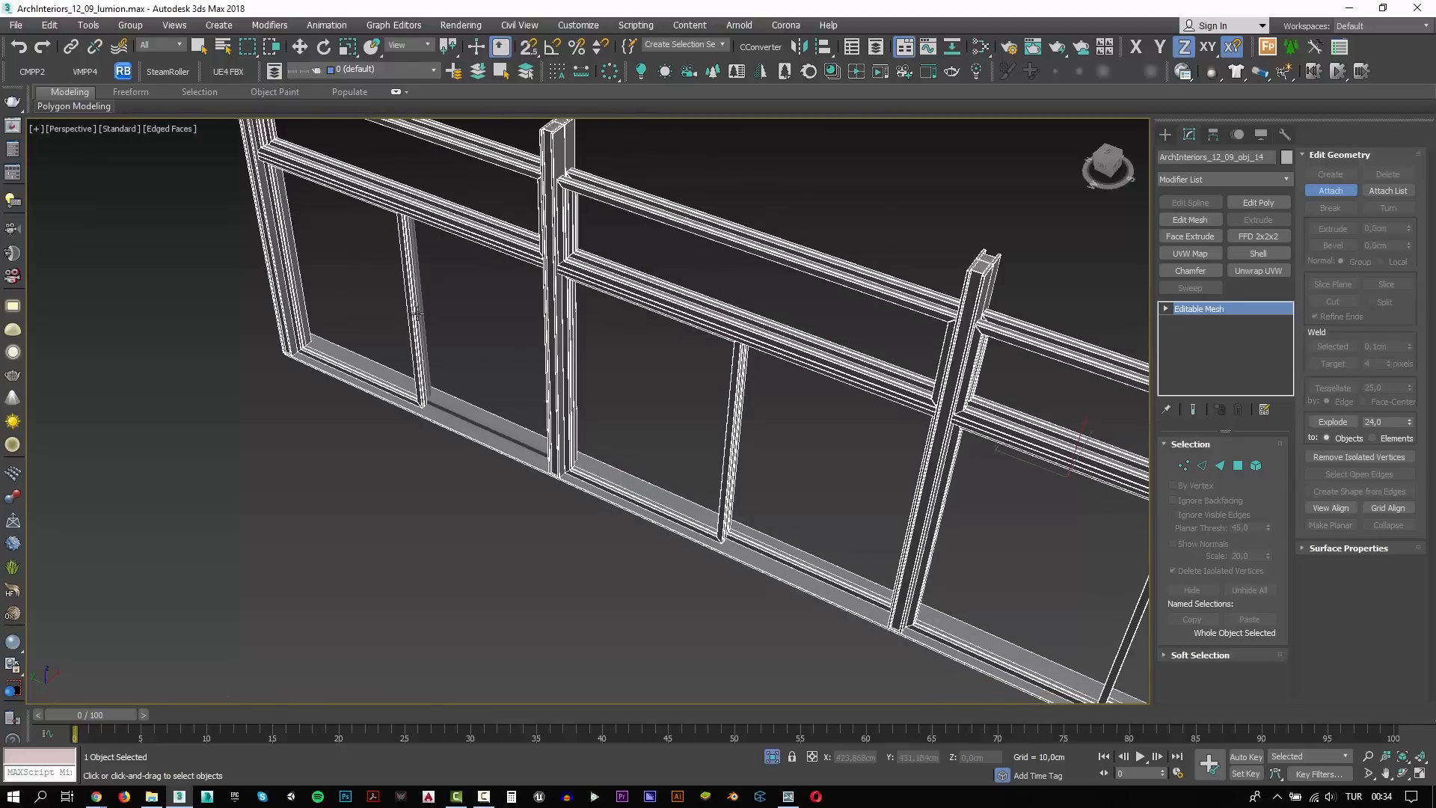
pyautogui.click(423, 323)
# Try moving the attached window frame along X away from the separate posts
pyautogui.scroll(-5, 432, 324)
pyautogui.press('w')
pyautogui.click(547, 488)
pyautogui.hotkey('ctrl', 'a')
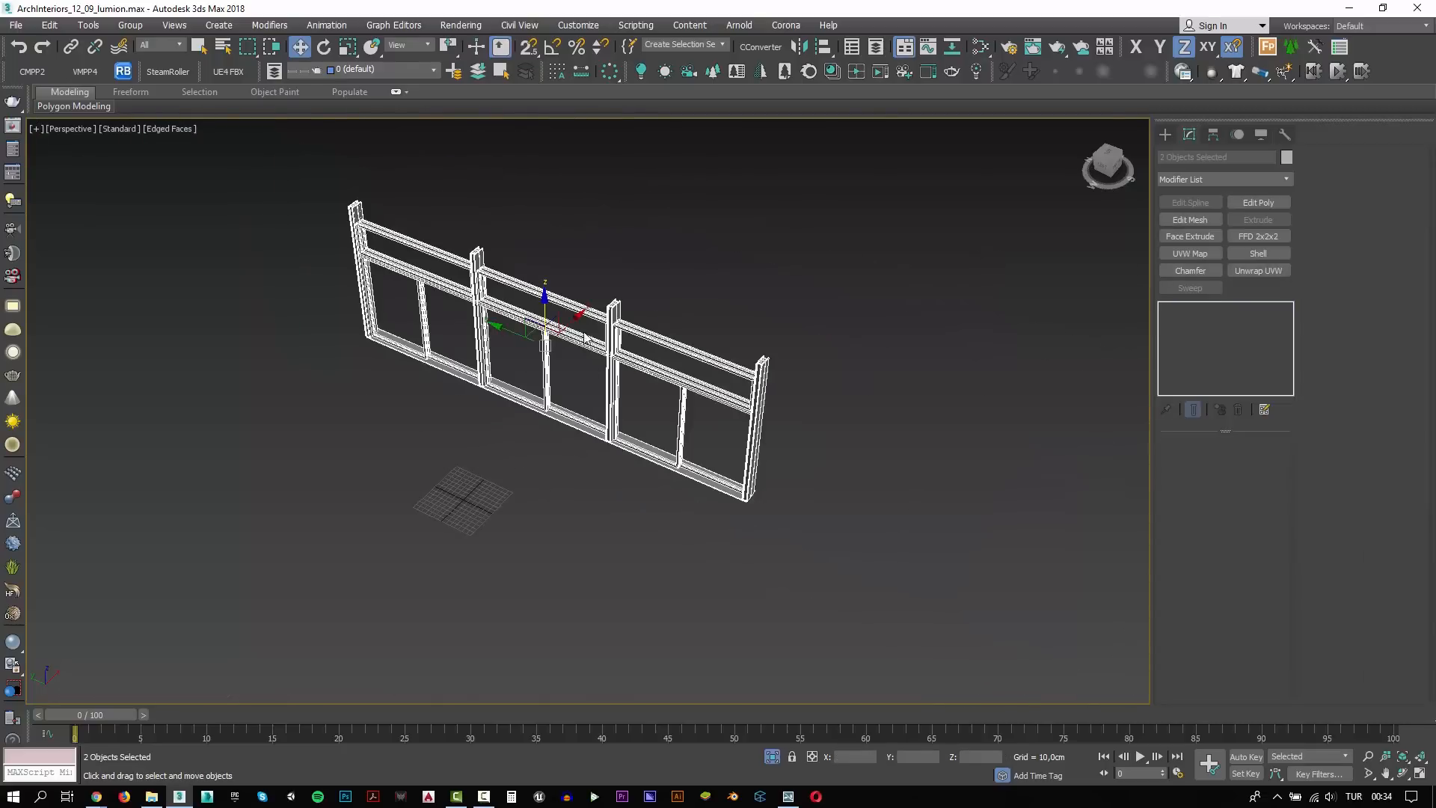
pyautogui.moveTo(642, 287); pyautogui.dragTo(740, 255)
pyautogui.click(611, 335)
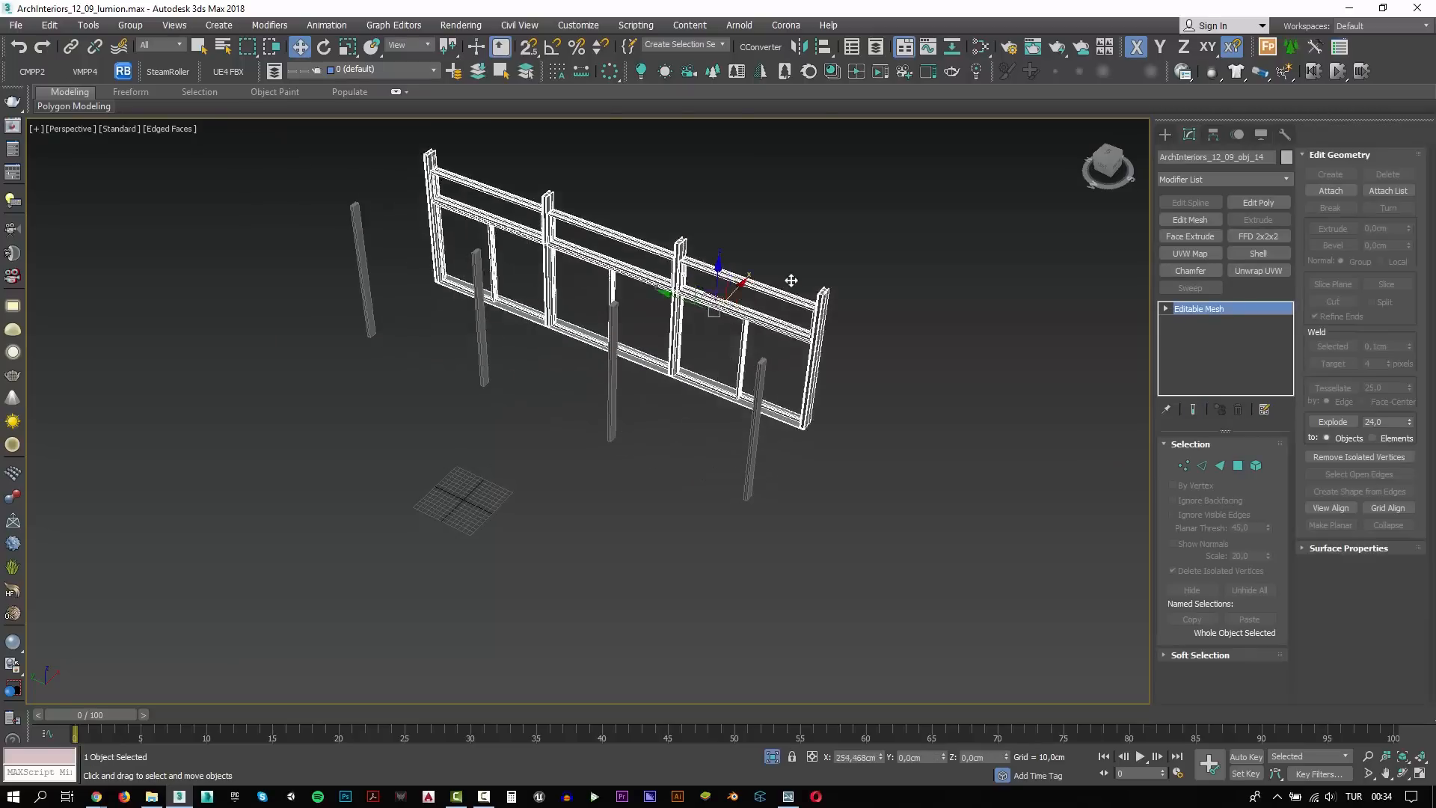
# Move the attached window frame by an exact world X offset of 100 cm and keep it selected
pyautogui.scroll(3, 643, 372)
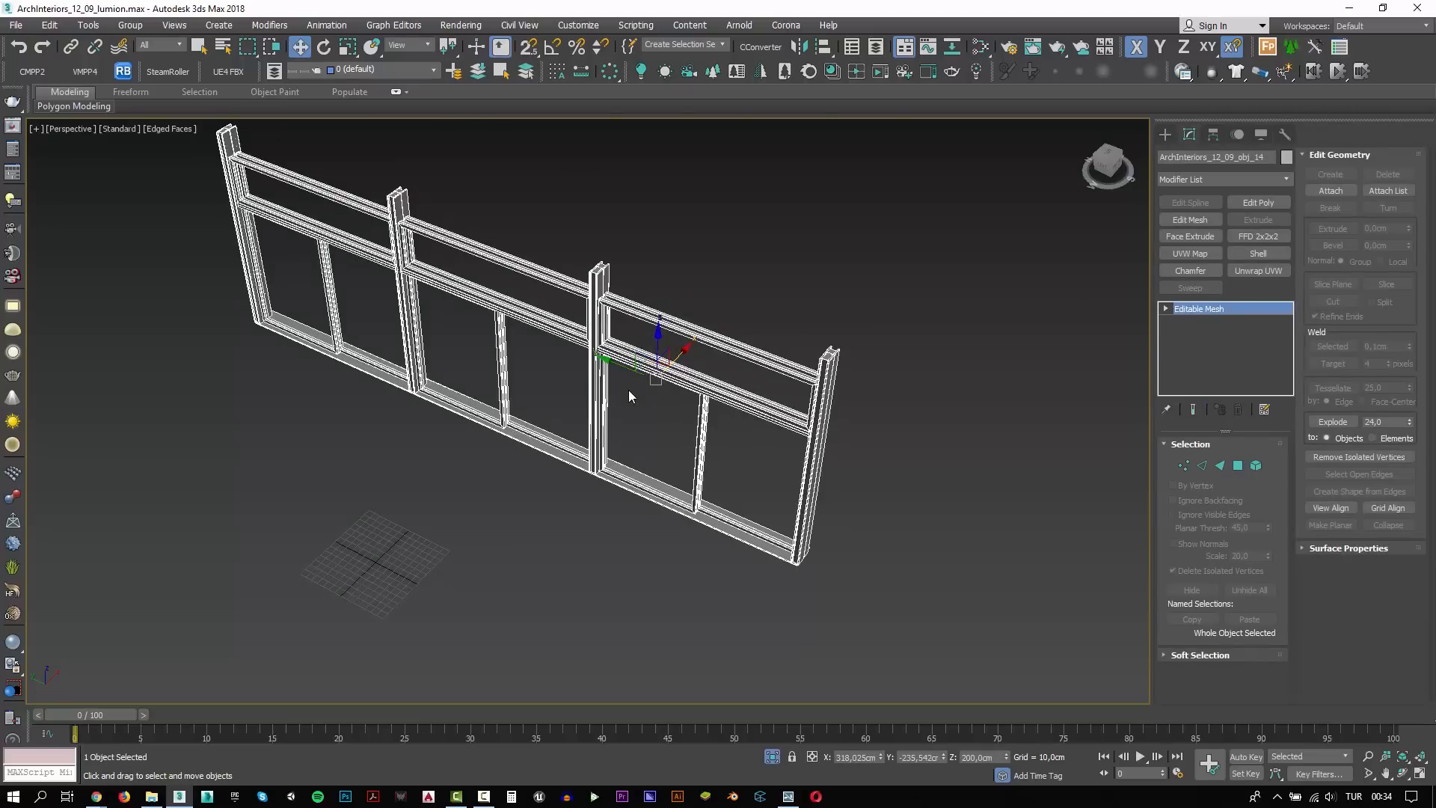
pyautogui.press('F12')
pyautogui.write('100')
pyautogui.press('Return')
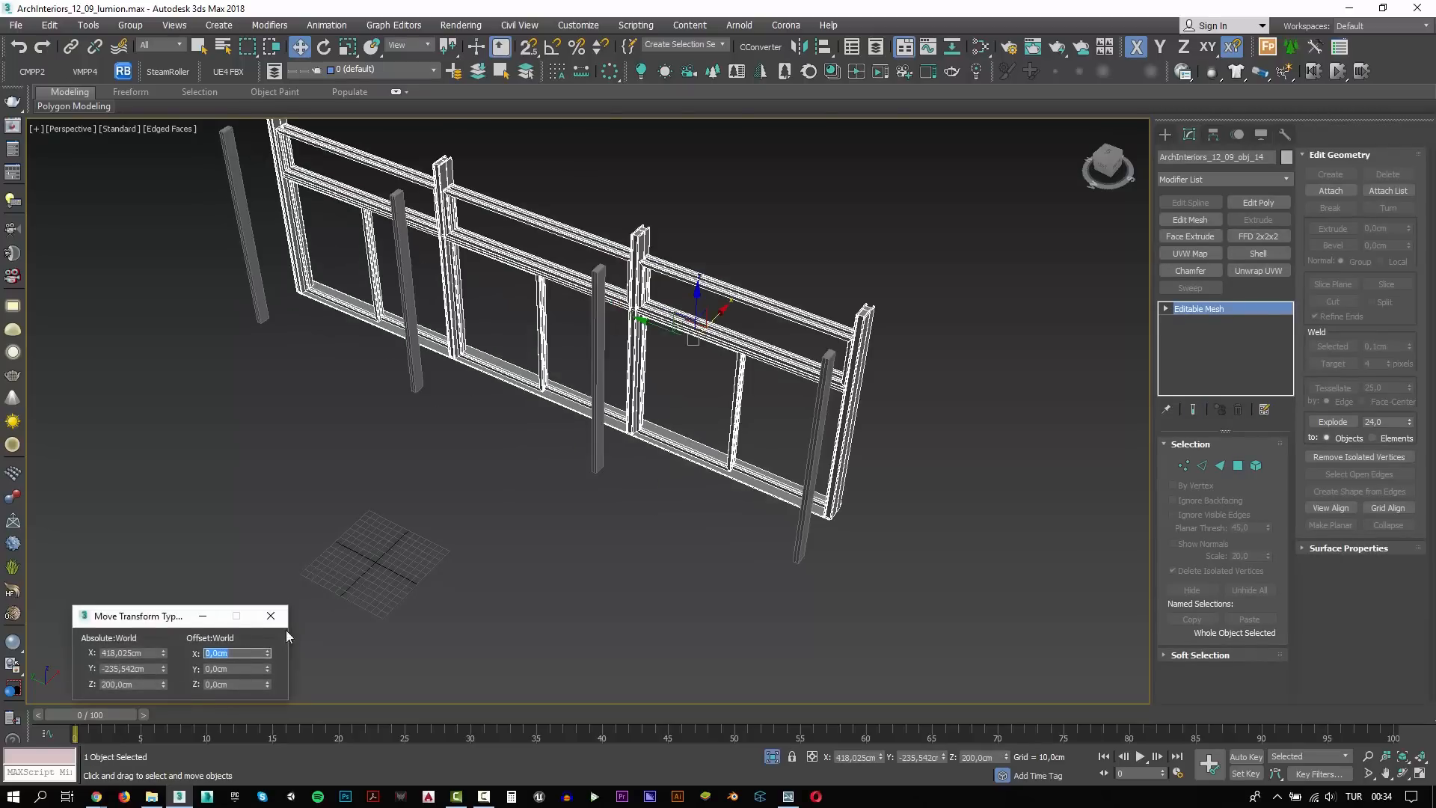
pyautogui.click(802, 534)
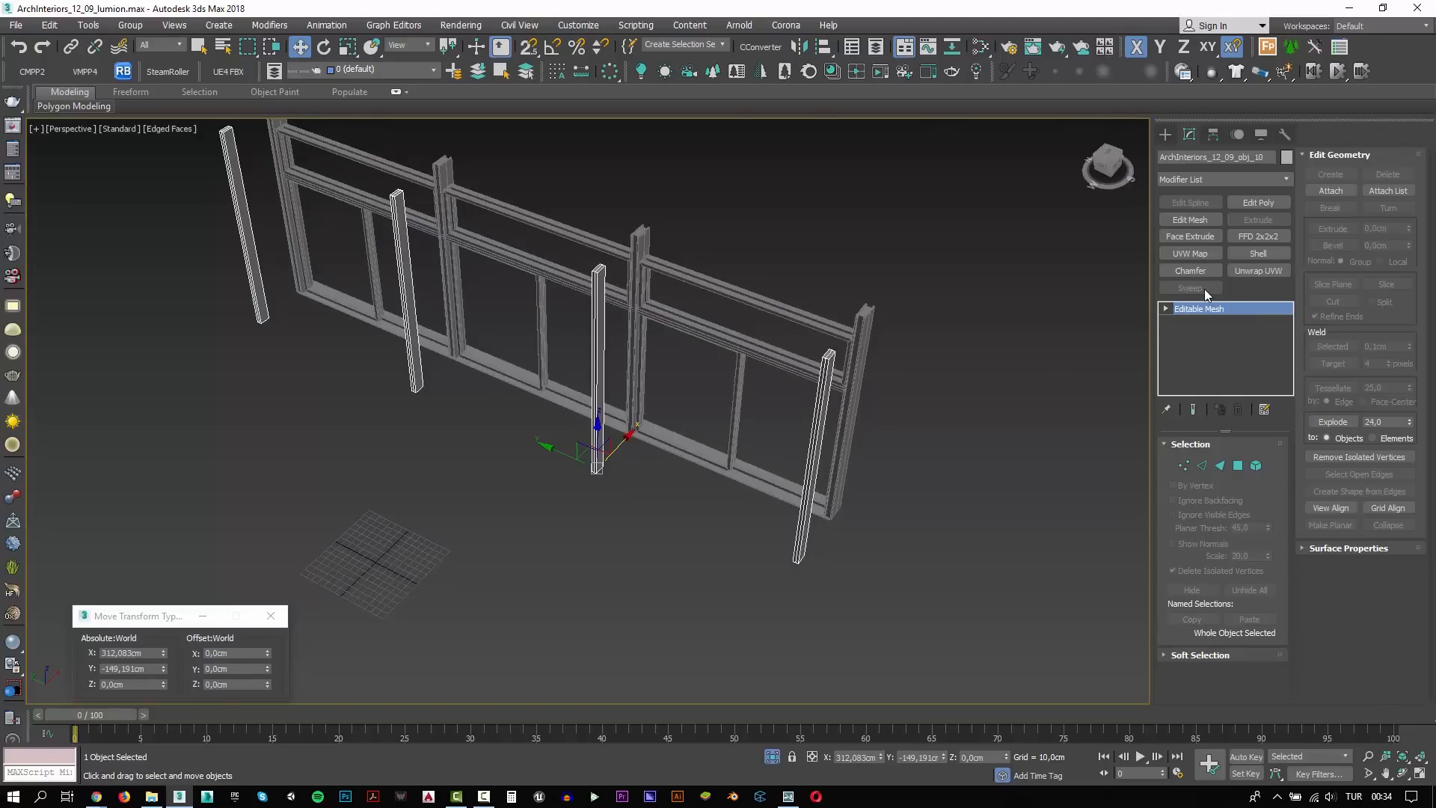
pyautogui.click(857, 367)
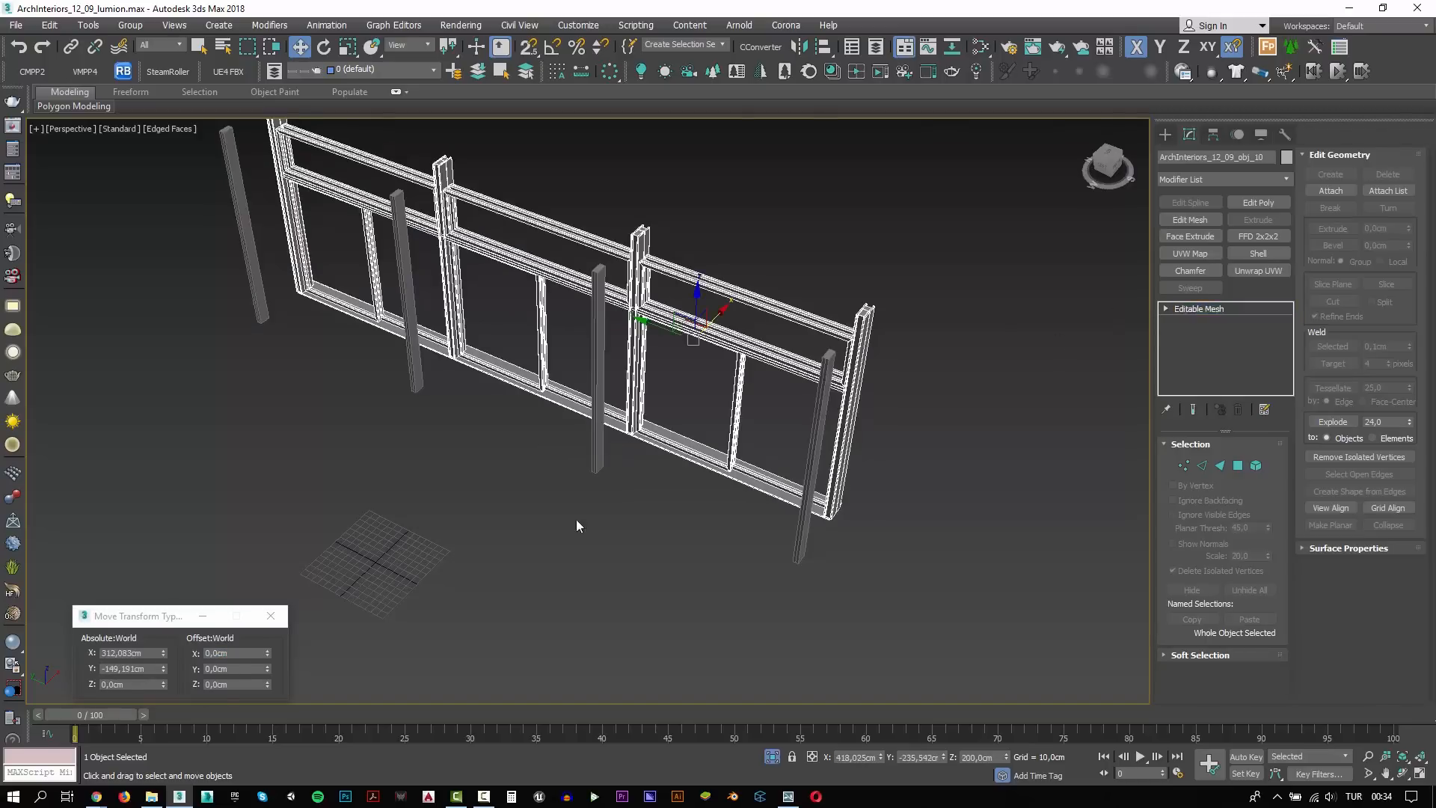
# Move the attached window frame by a world X offset of -100 cm and attach the separate posts to it
pyautogui.click(231, 656)
pyautogui.write('-100')
pyautogui.press('Return')
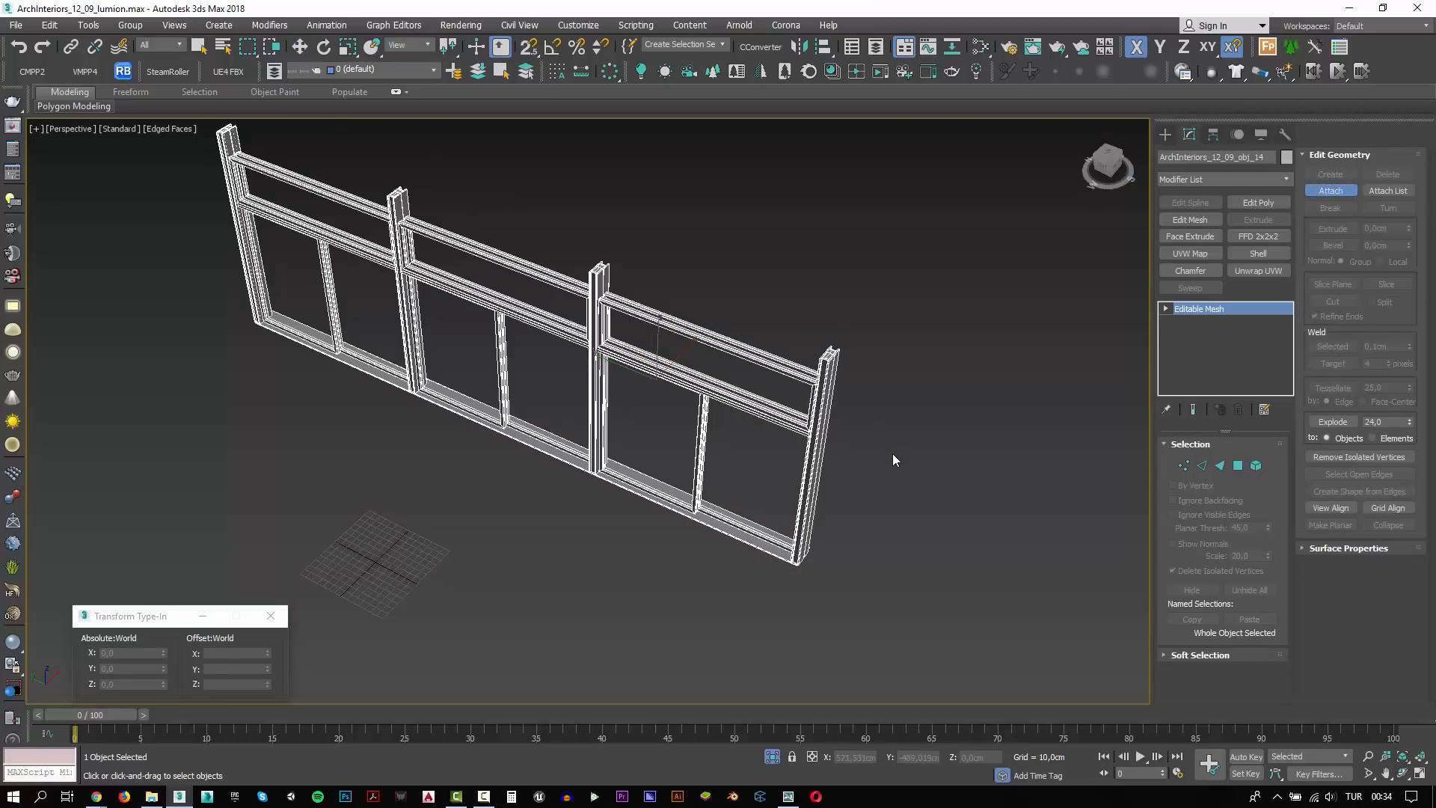
pyautogui.press('w')
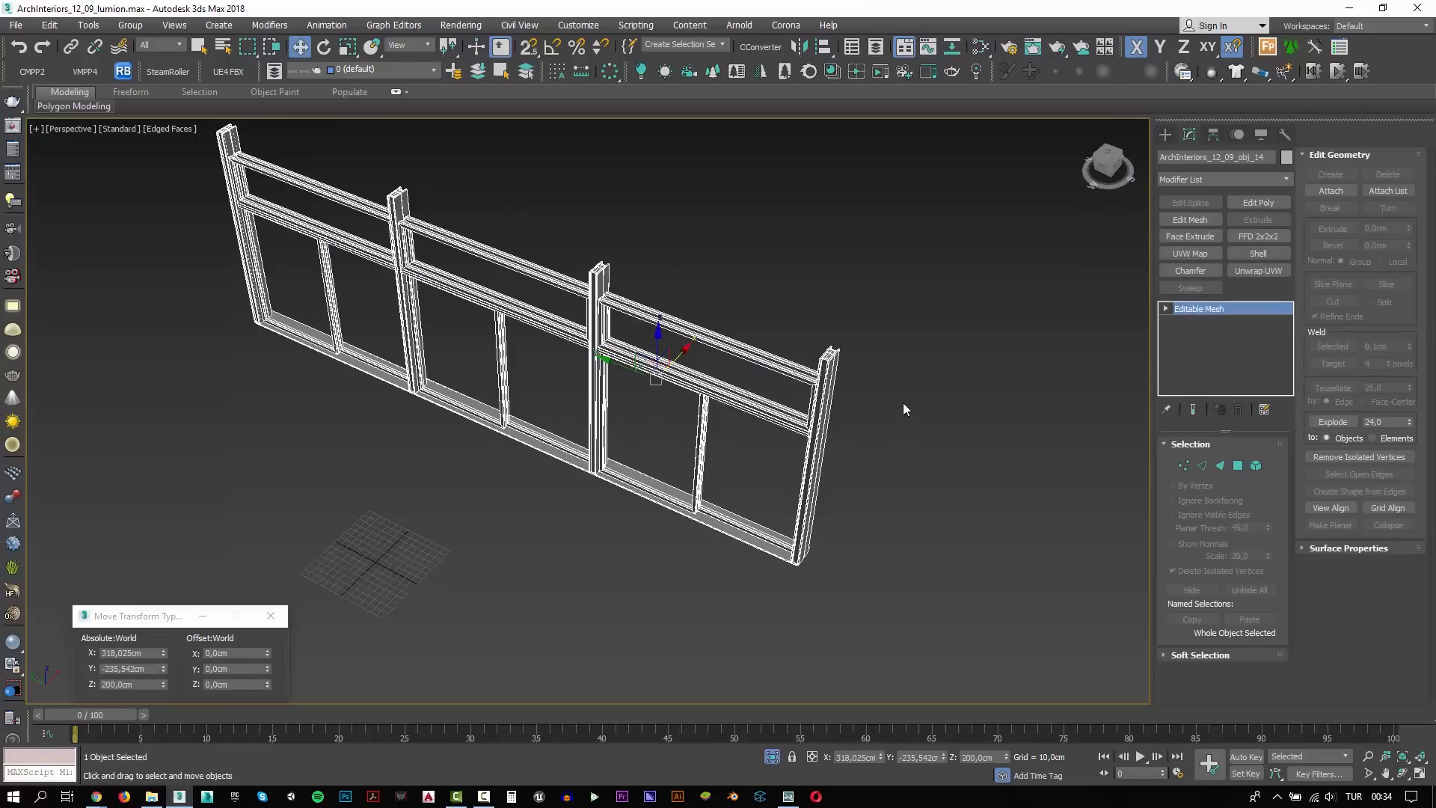
# Apply a Shell modifier to the combined window frame and exit isolation to bring back the whole scene
pyautogui.keyDown('alt'); pyautogui.moveTo(903, 405); pyautogui.dragTo(685, 464, button='middle'); pyautogui.keyUp('alt')
pyautogui.click(1259, 254)
pyautogui.click(772, 757)
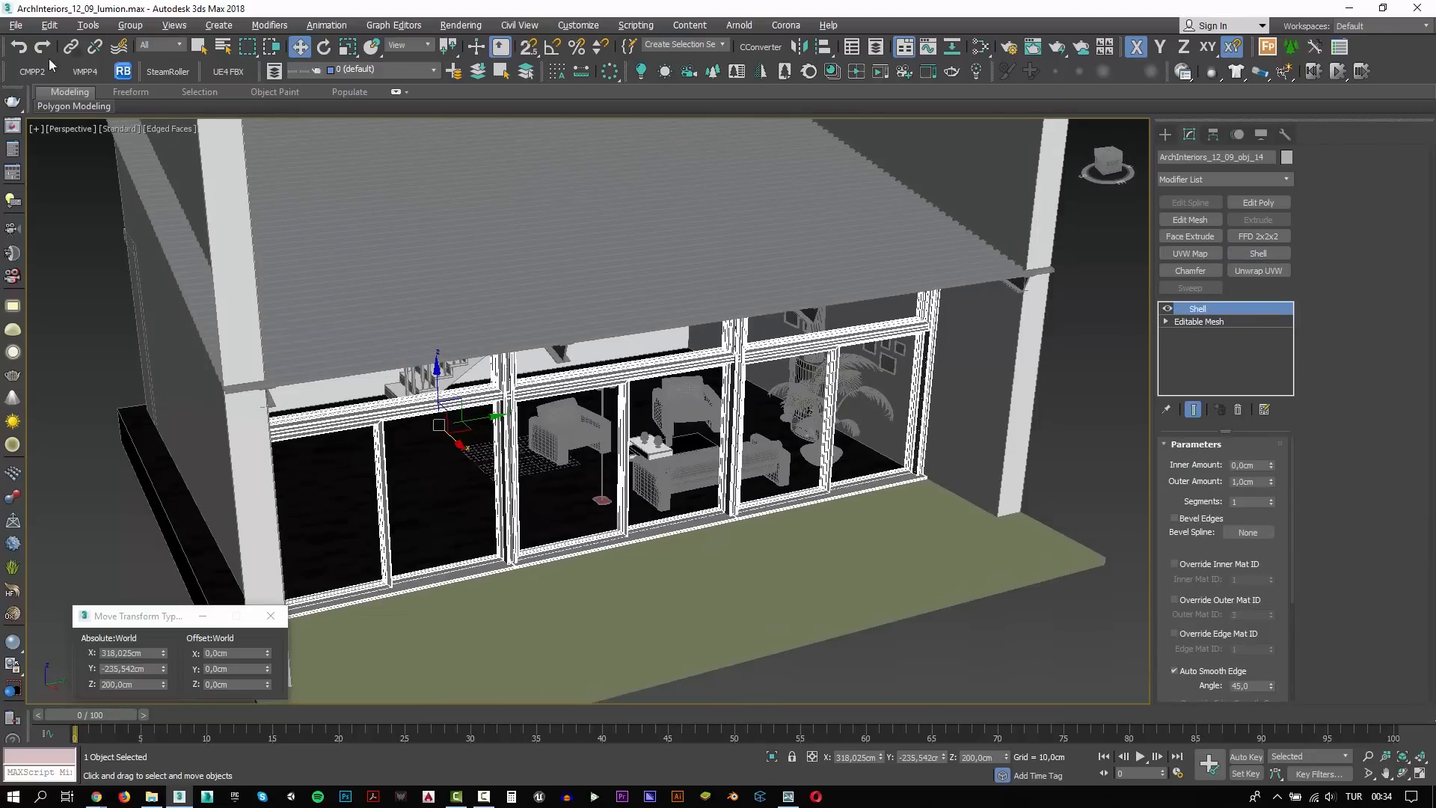
# Save the 3ds Max scene and switch to Lumion
pyautogui.click(15, 25)
pyautogui.click(28, 142)
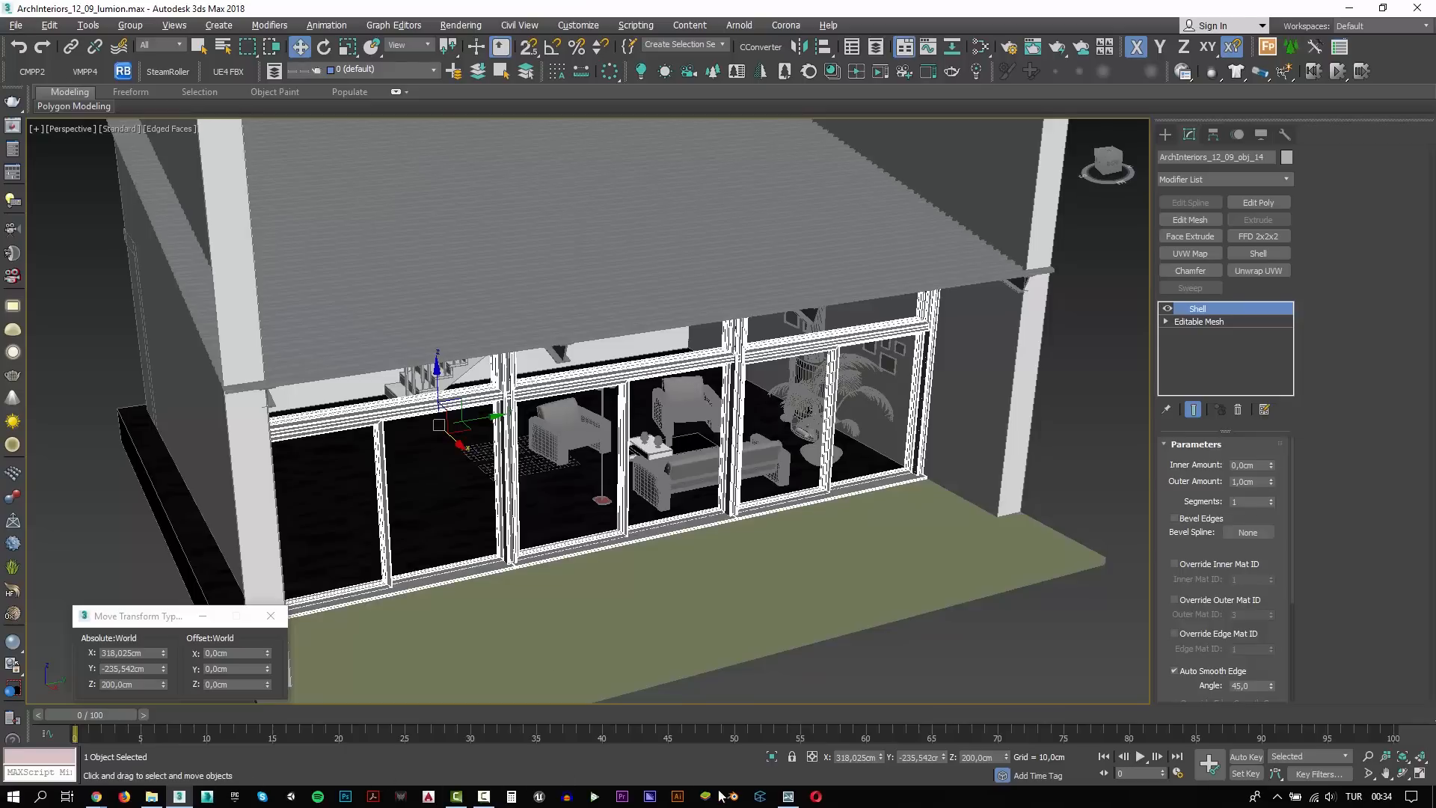
pyautogui.click(788, 795)
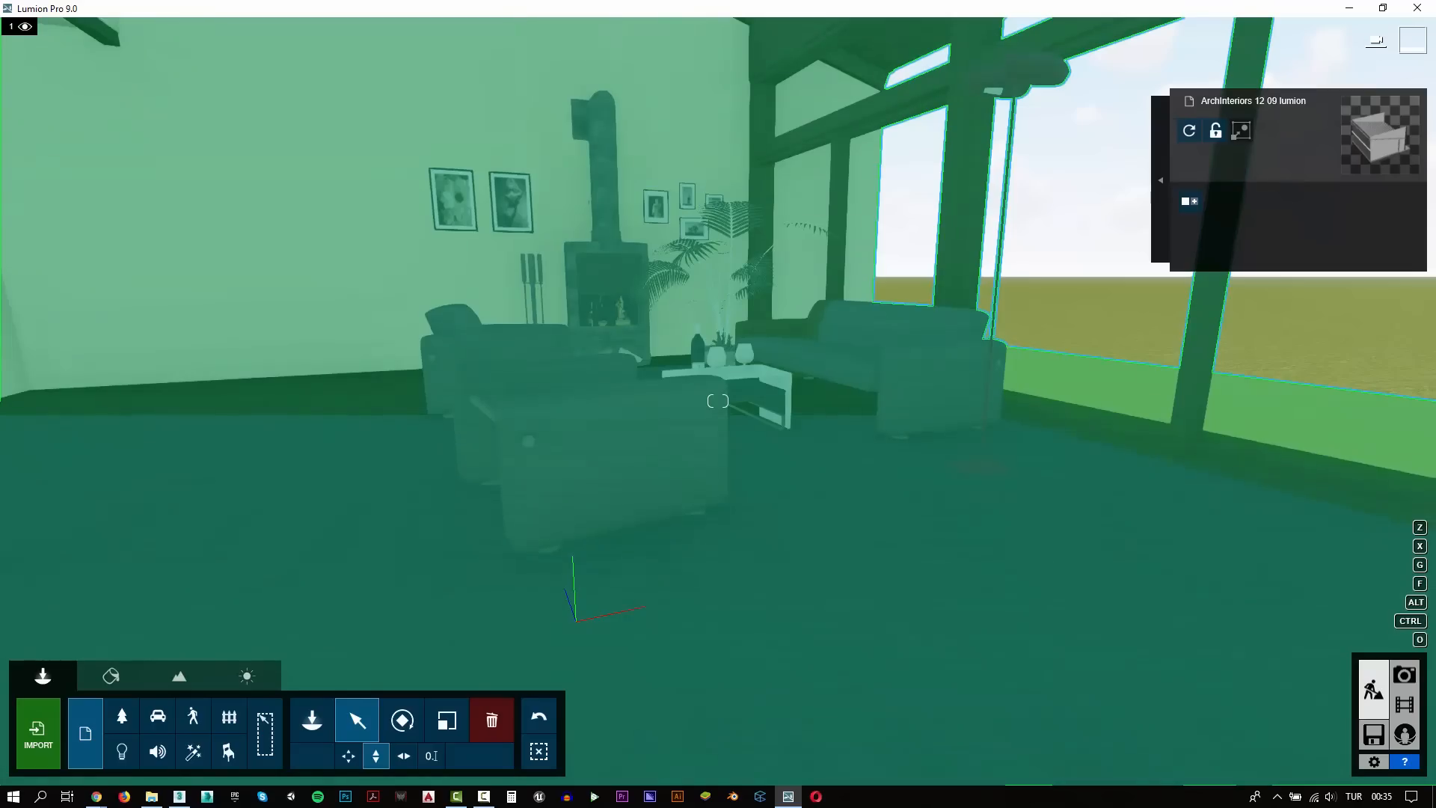
# Look over the living room in Build and Photo modes from behind the armchairs toward the fireplace, including the staircase and windows
pyautogui.moveTo(950, 348); pyautogui.dragTo(914, 358, button='right')
pyautogui.press('w')
pyautogui.press('w')
pyautogui.press('a')
pyautogui.press('d')
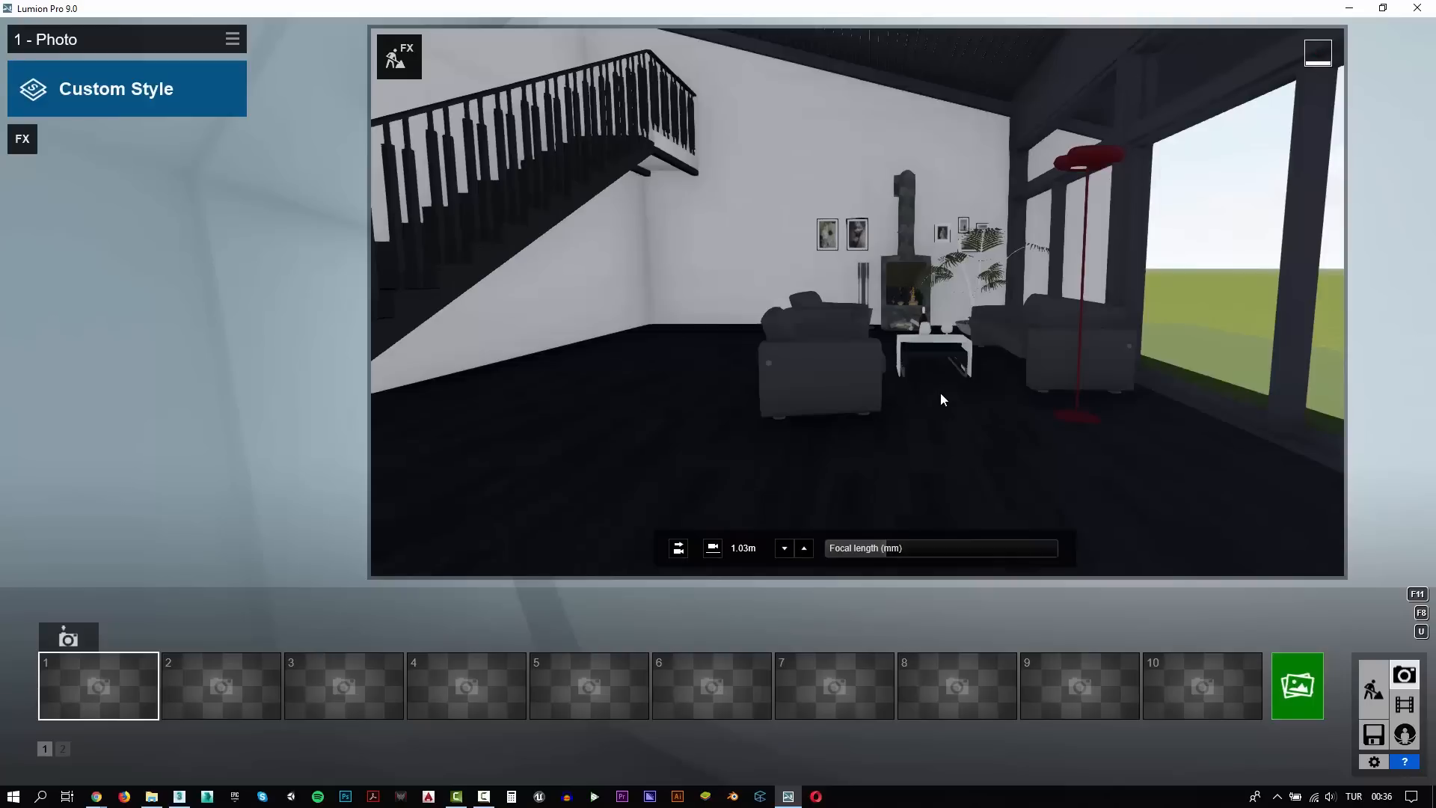
pyautogui.moveTo(941, 393)
pyautogui.mouseDown(button='right')
pyautogui.moveTo(954, 386)
pyautogui.moveTo(942, 381)
pyautogui.mouseUp(button='right')
pyautogui.press('w')
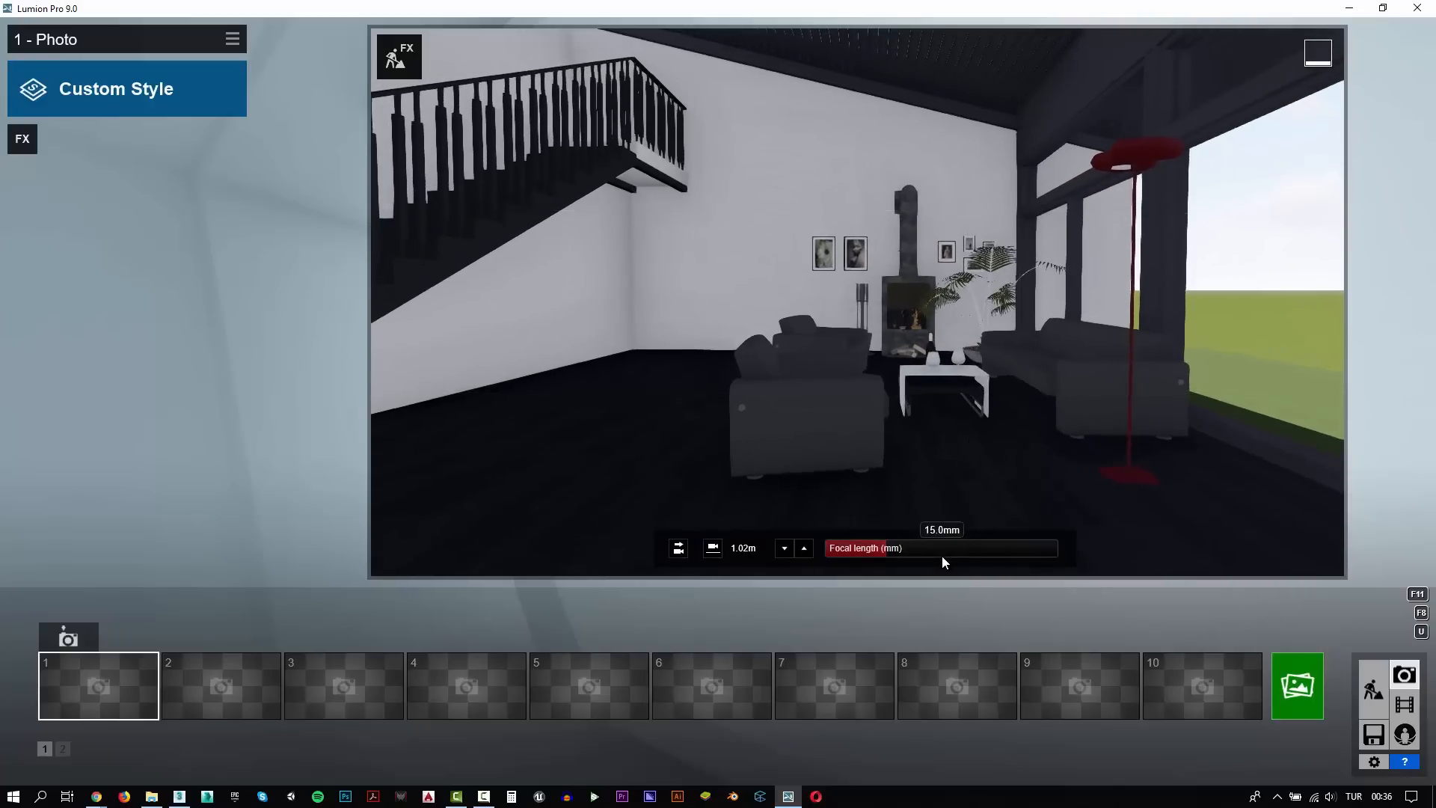
# Try a longer focal length with several camera heights and positions facing the fireplace and seating area
pyautogui.click(927, 554)
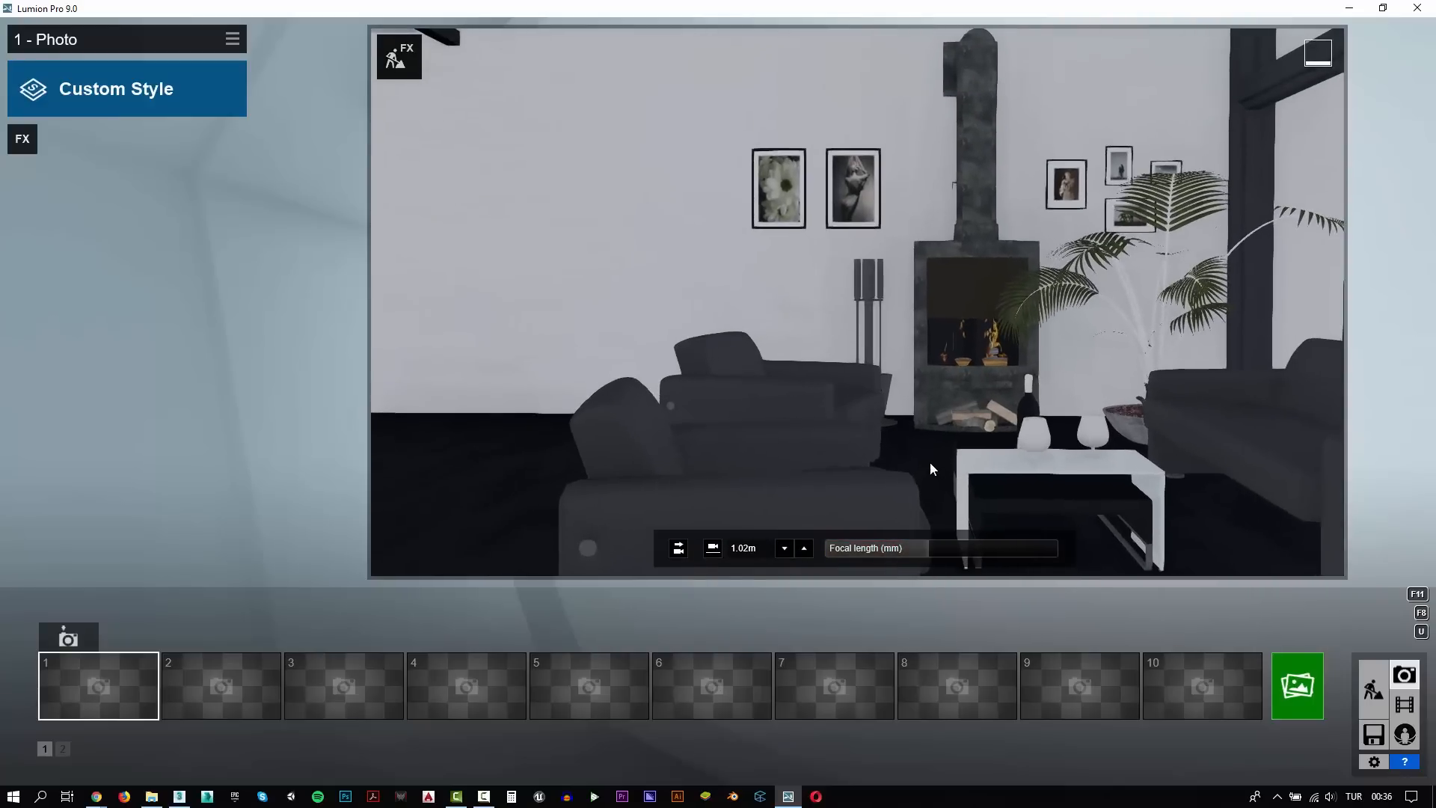
pyautogui.moveTo(944, 459); pyautogui.dragTo(981, 453, button='right')
pyautogui.press('s')
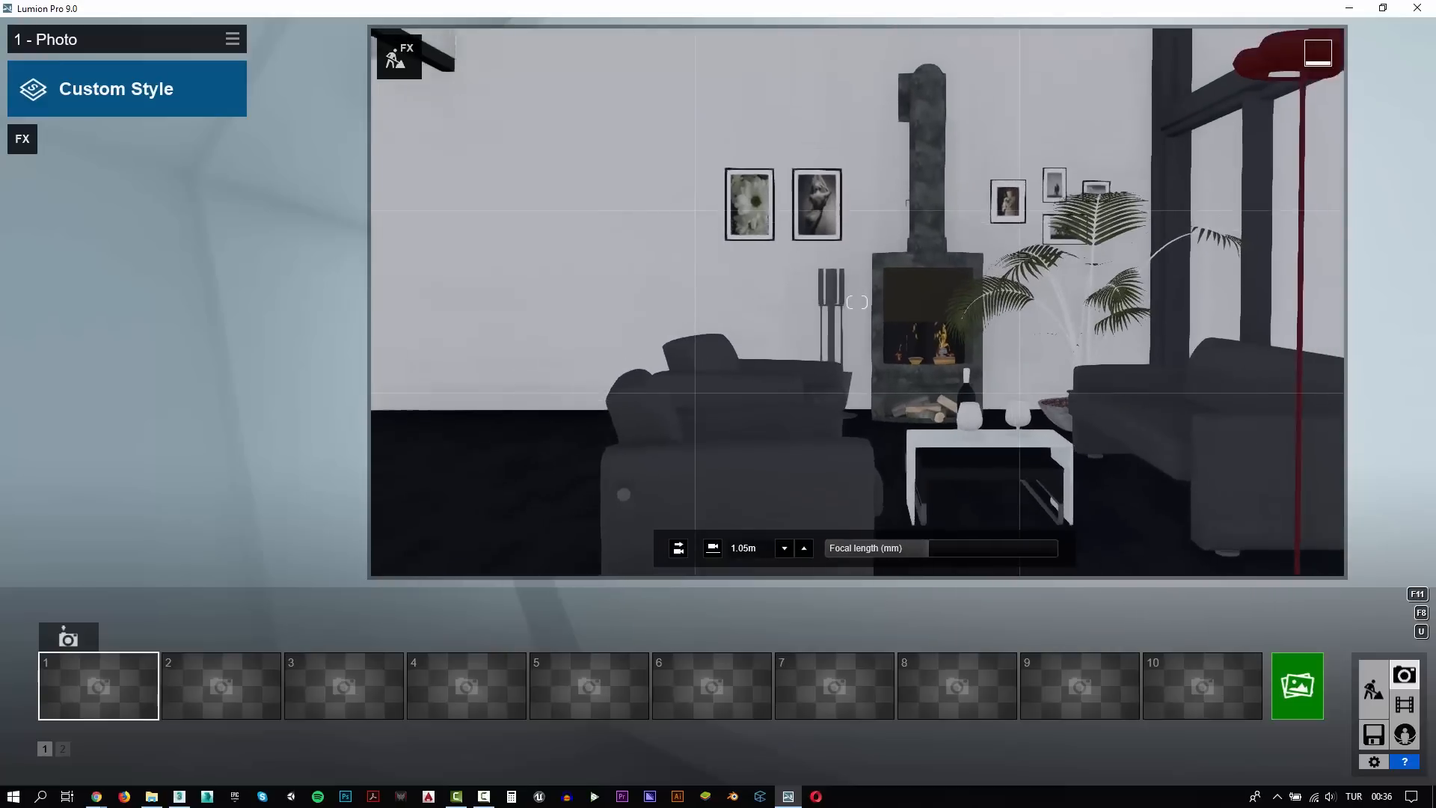
pyautogui.press('s')
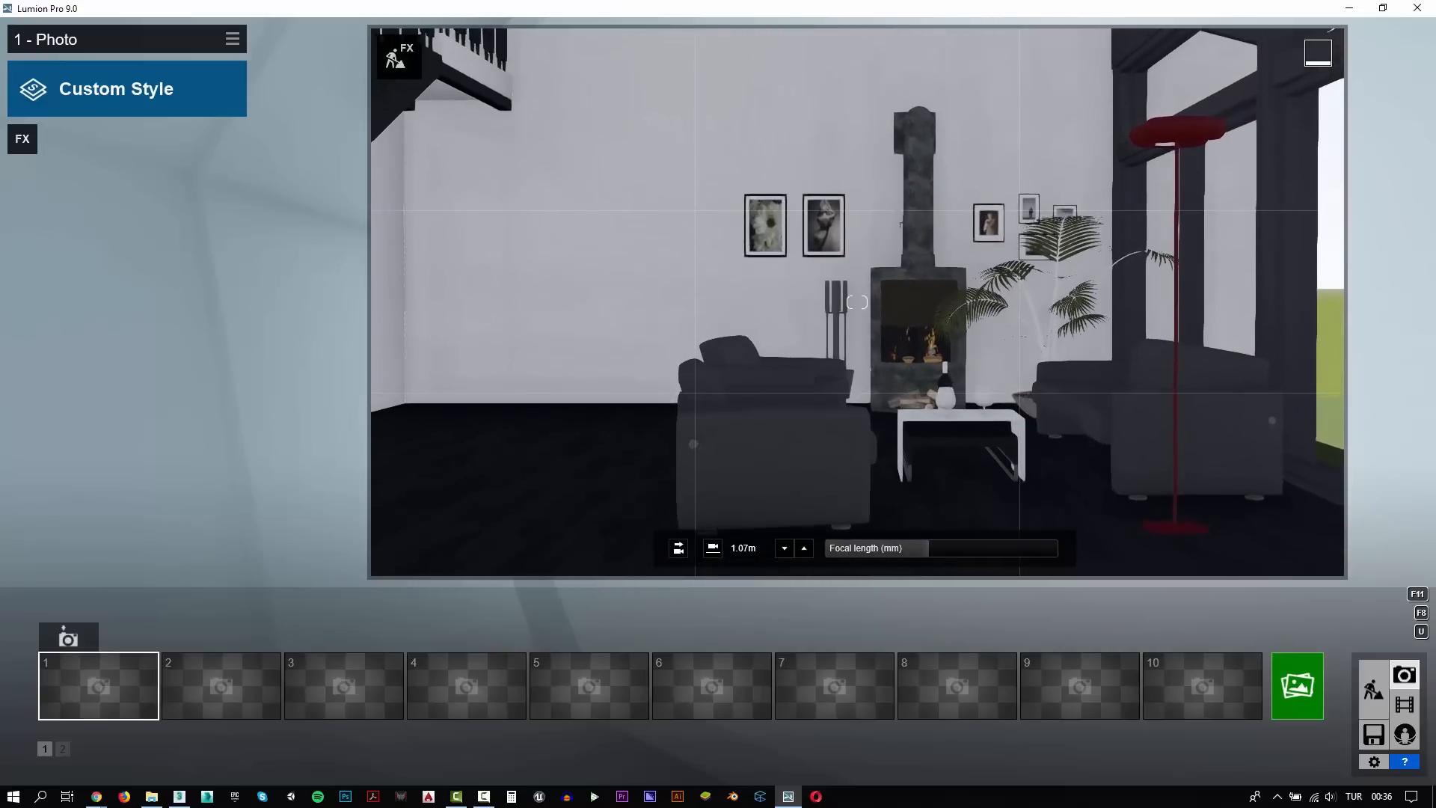
pyautogui.press('a')
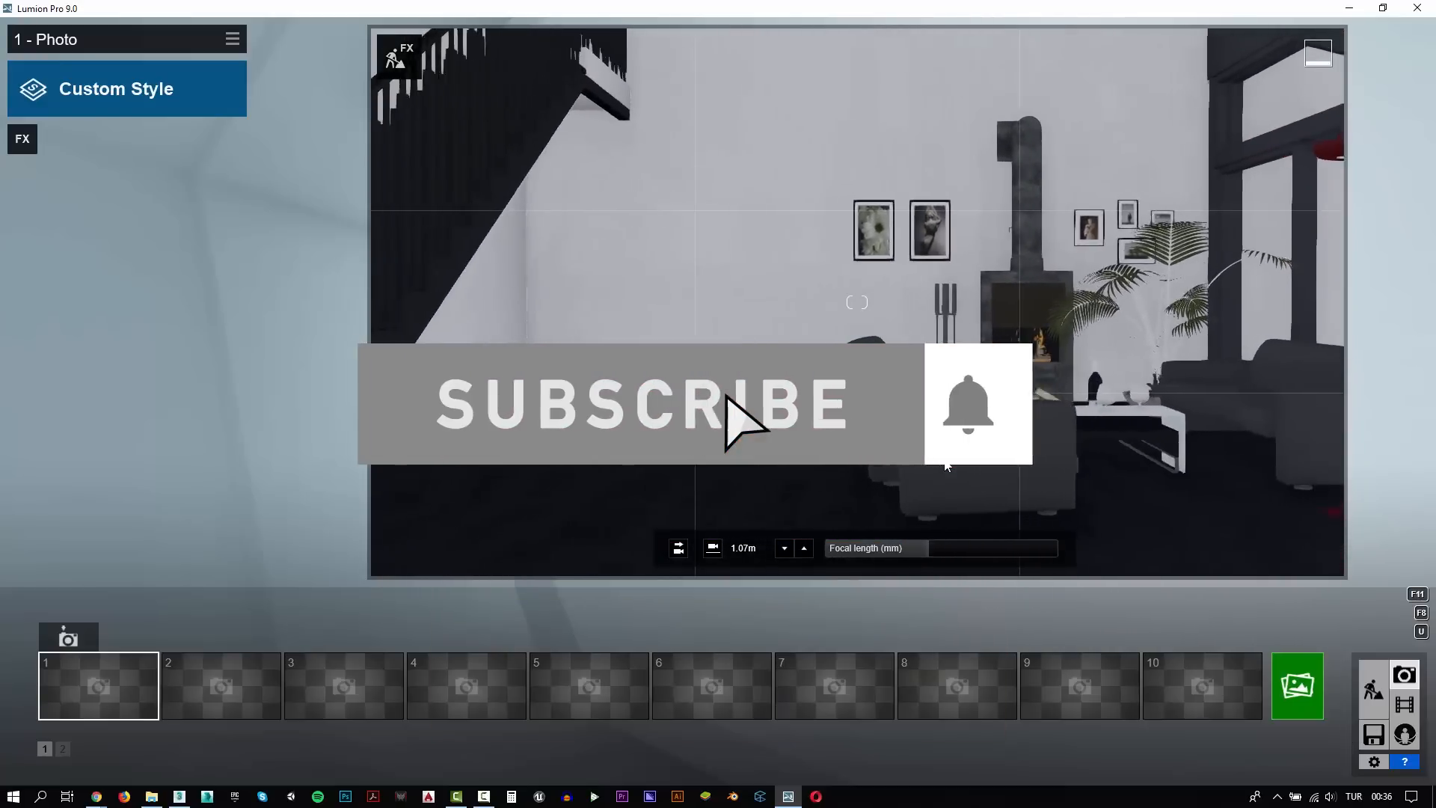
pyautogui.press('e')
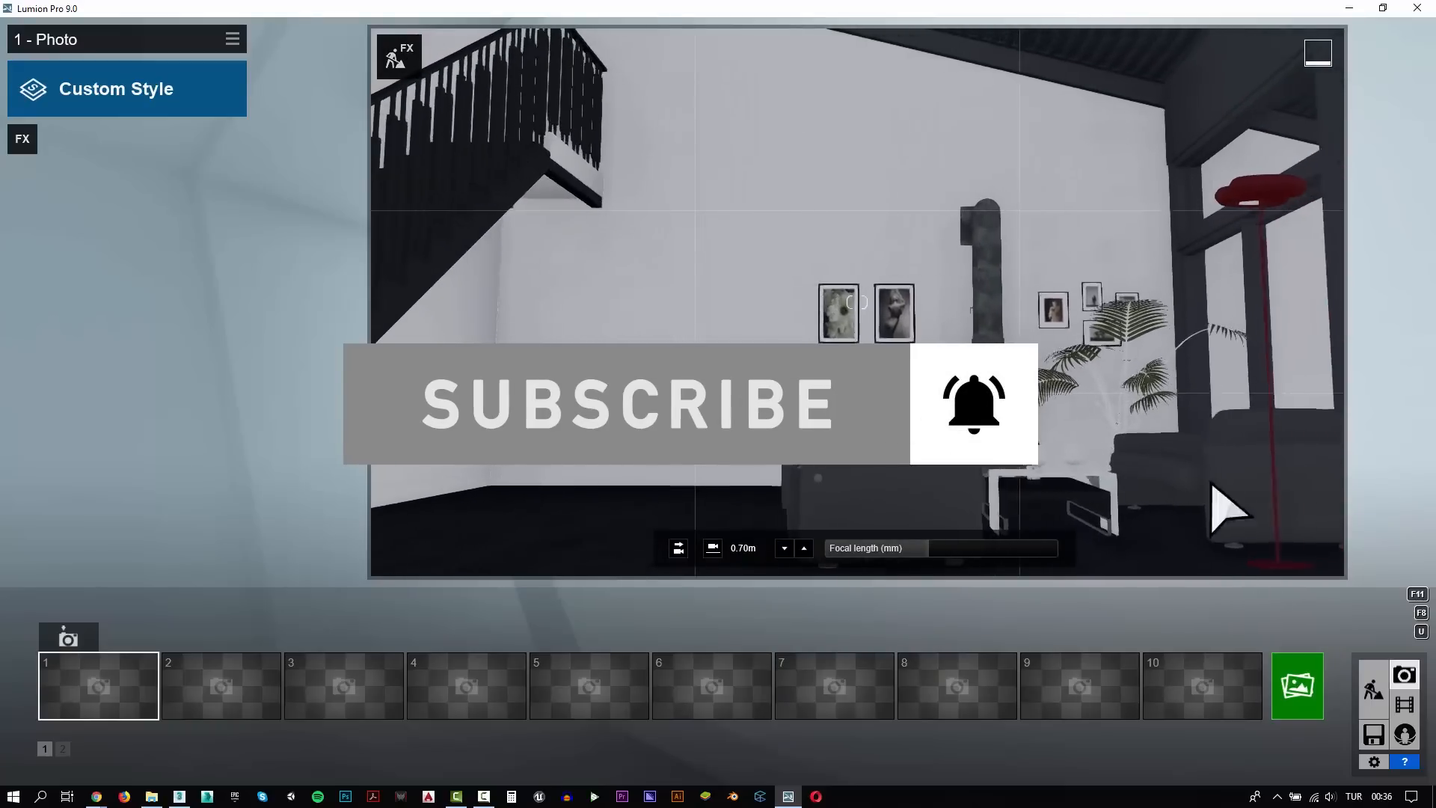
pyautogui.press('q')
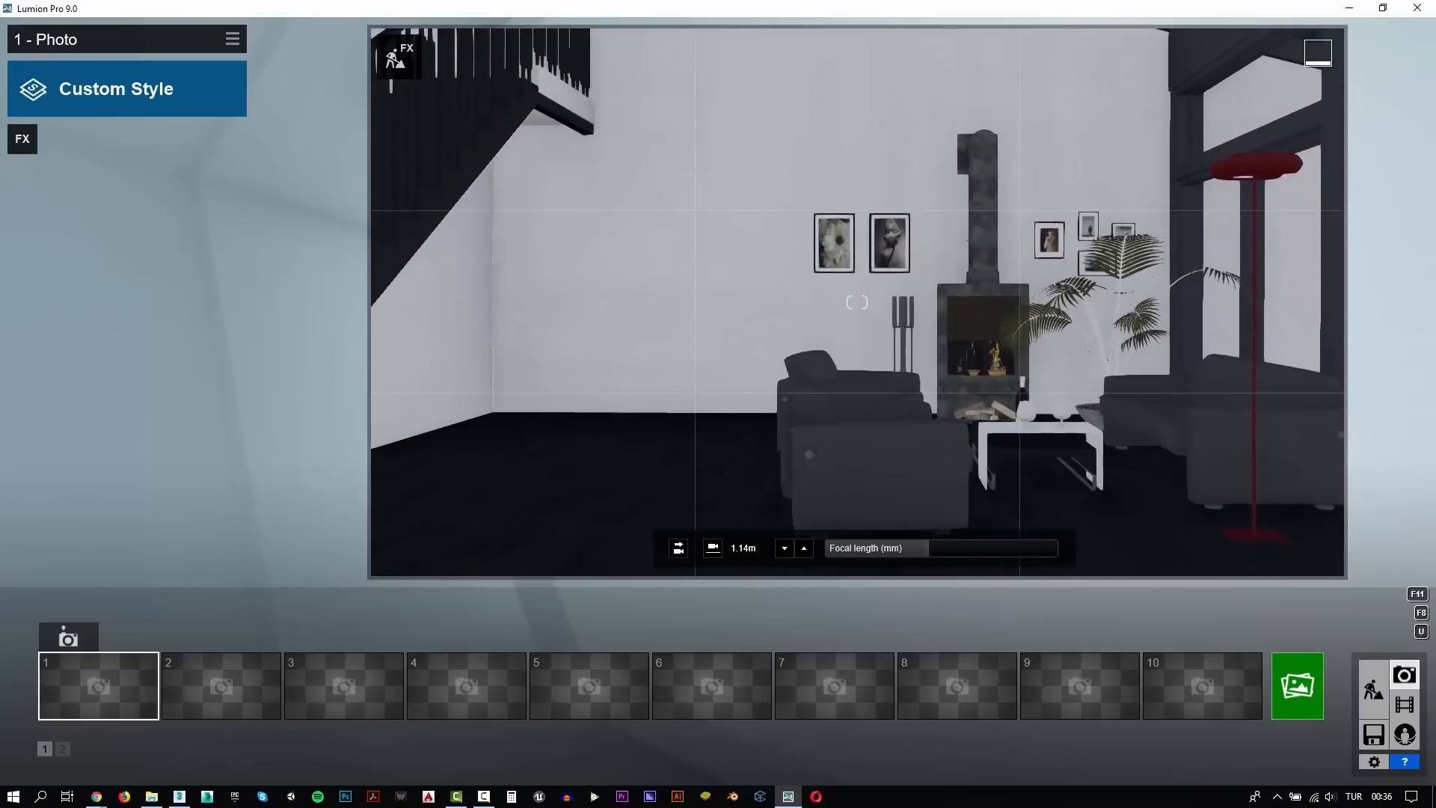
pyautogui.moveTo(857, 302)
pyautogui.mouseDown(button='right')
pyautogui.moveTo(857, 224)
pyautogui.moveTo(865, 300)
pyautogui.mouseUp(button='right')
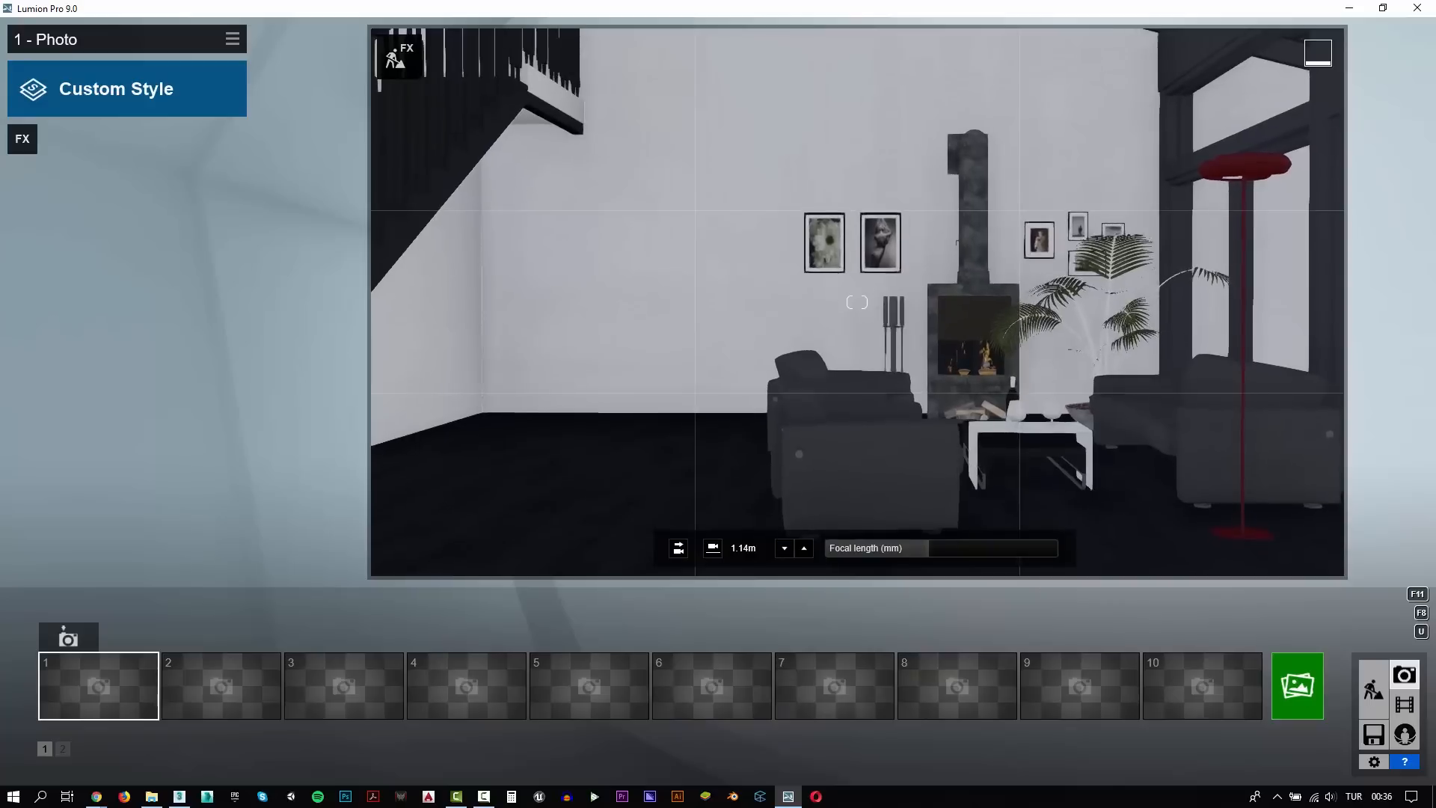
pyautogui.press('d')
pyautogui.press('w')
pyautogui.press('e')
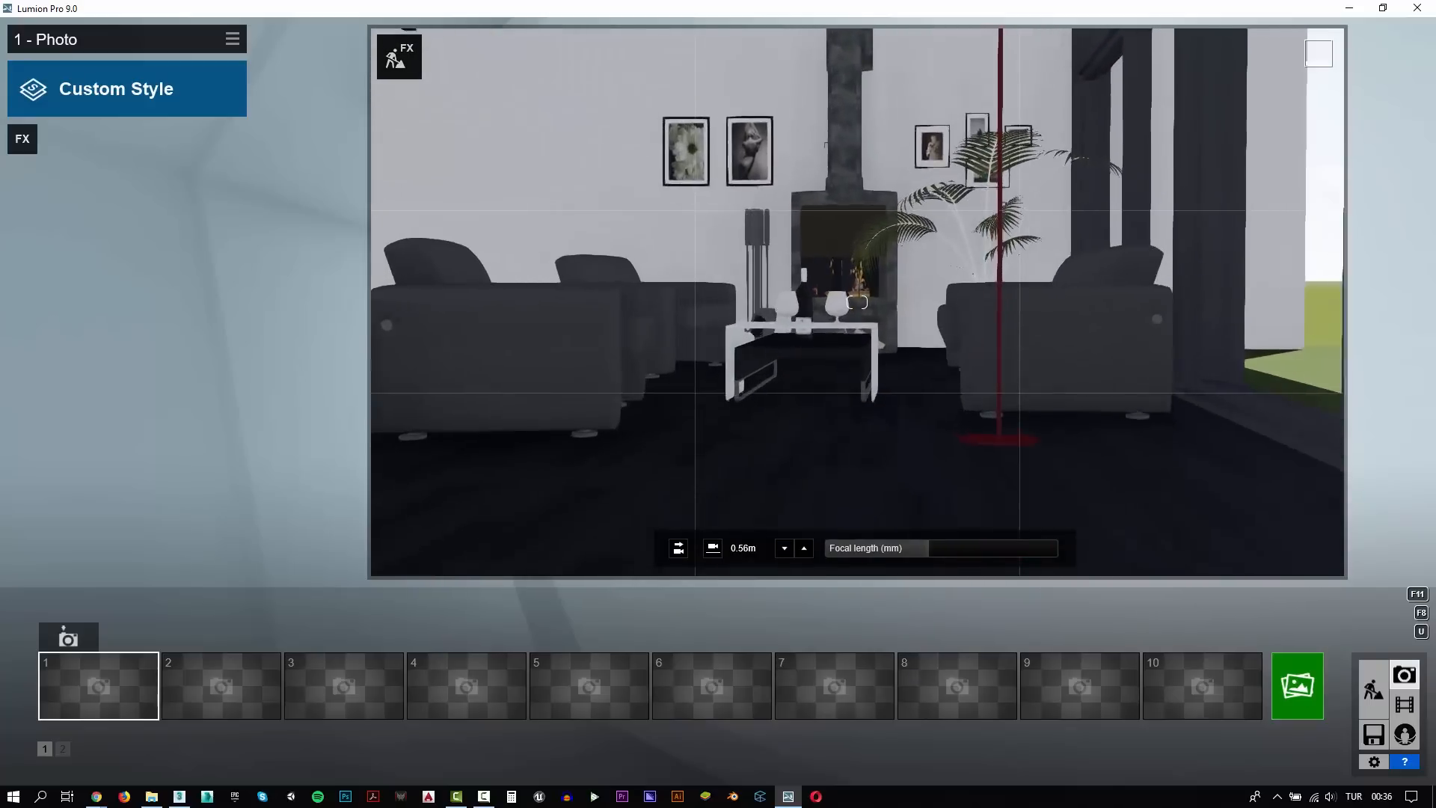
pyautogui.press('q')
pyautogui.press('a')
pyautogui.press('a')
pyautogui.moveTo(857, 302); pyautogui.dragTo(867, 299, button='right')
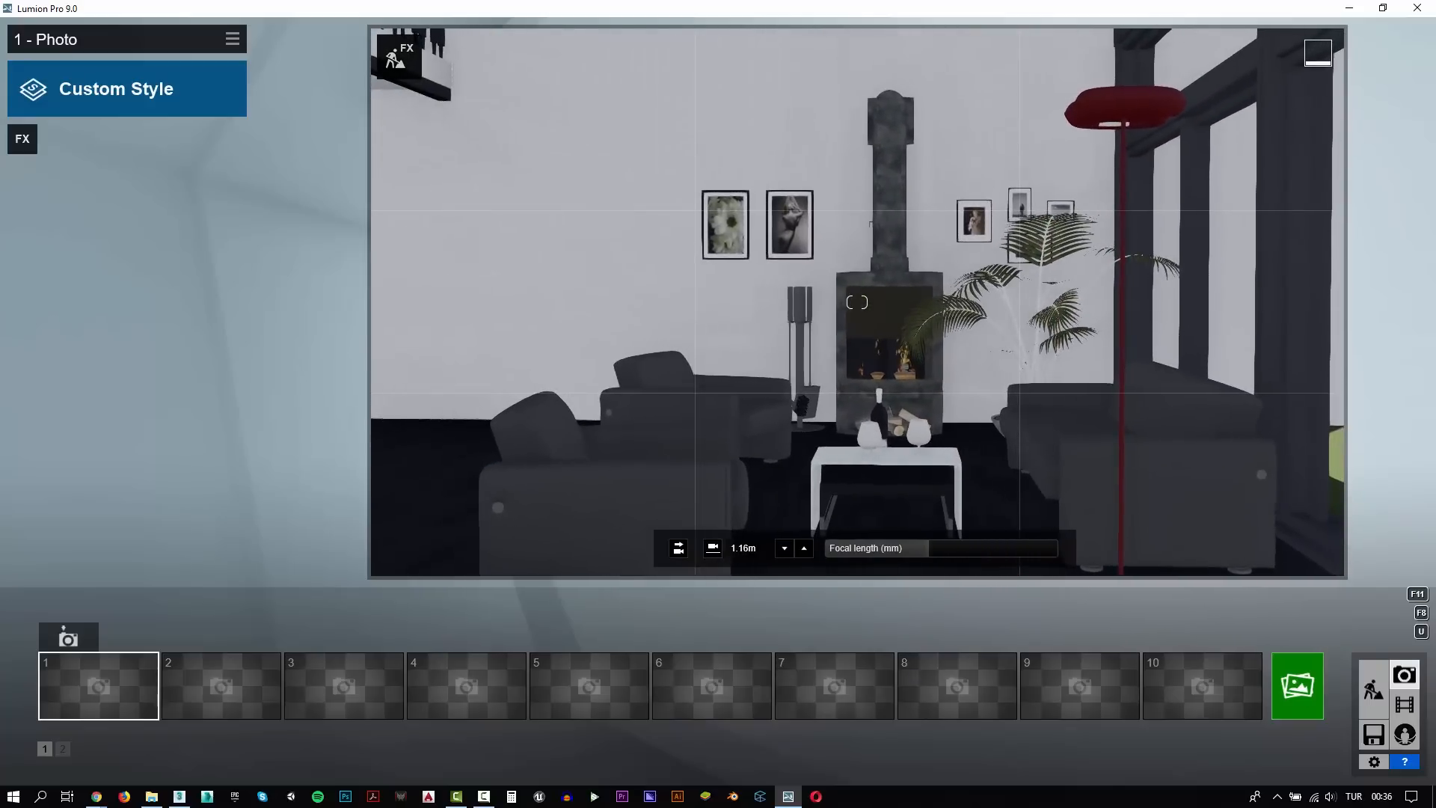
pyautogui.press('w')
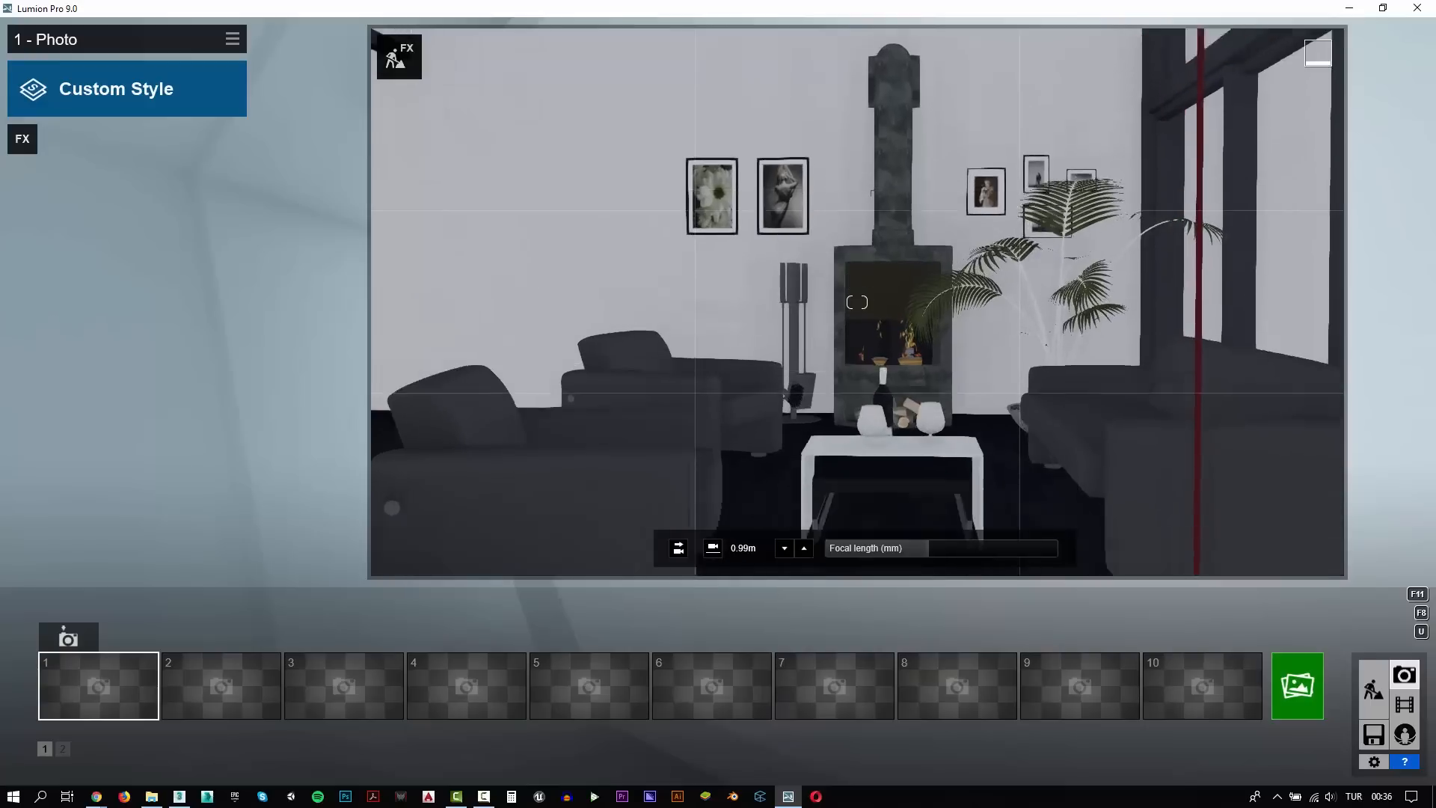
pyautogui.press('e')
pyautogui.press('a')
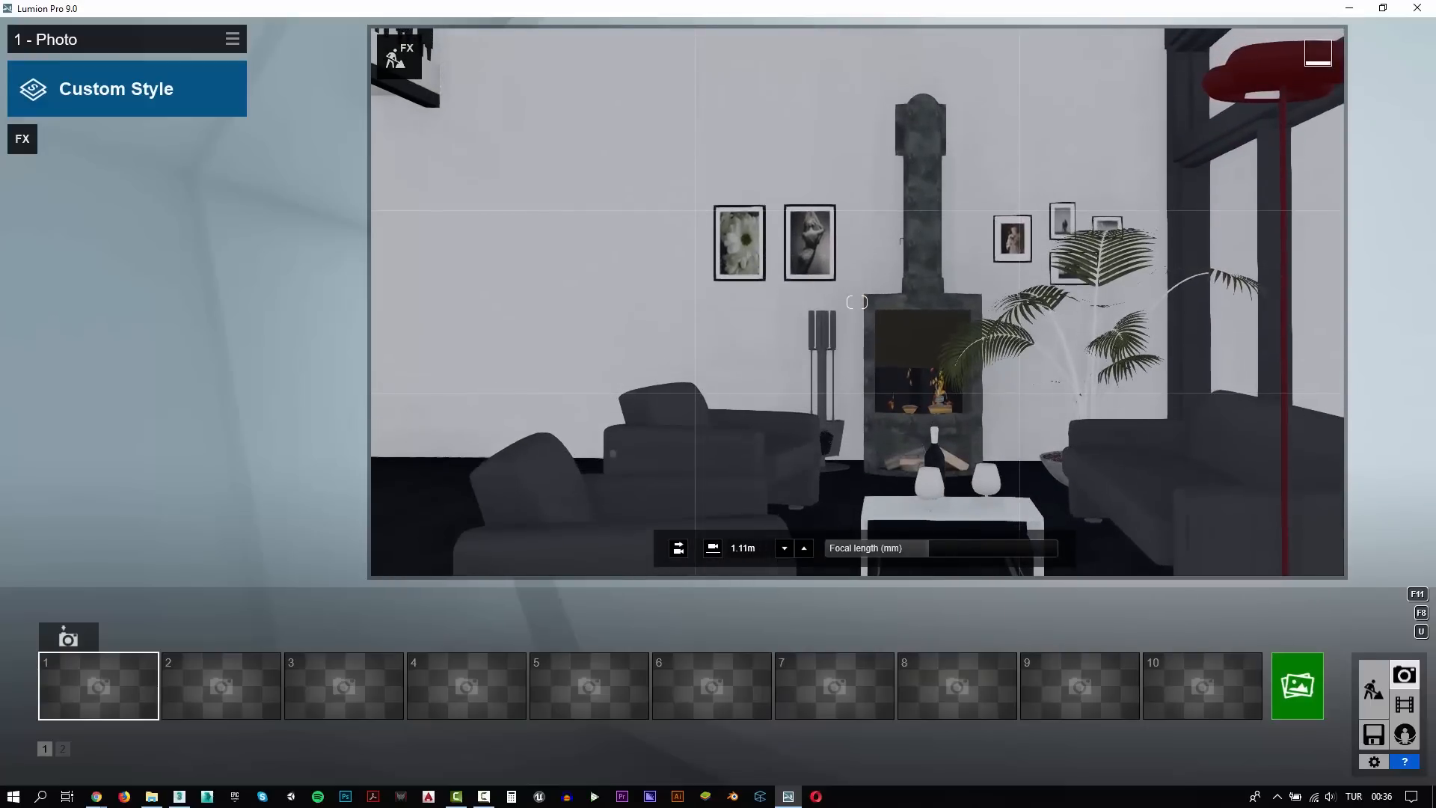
pyautogui.press('q')
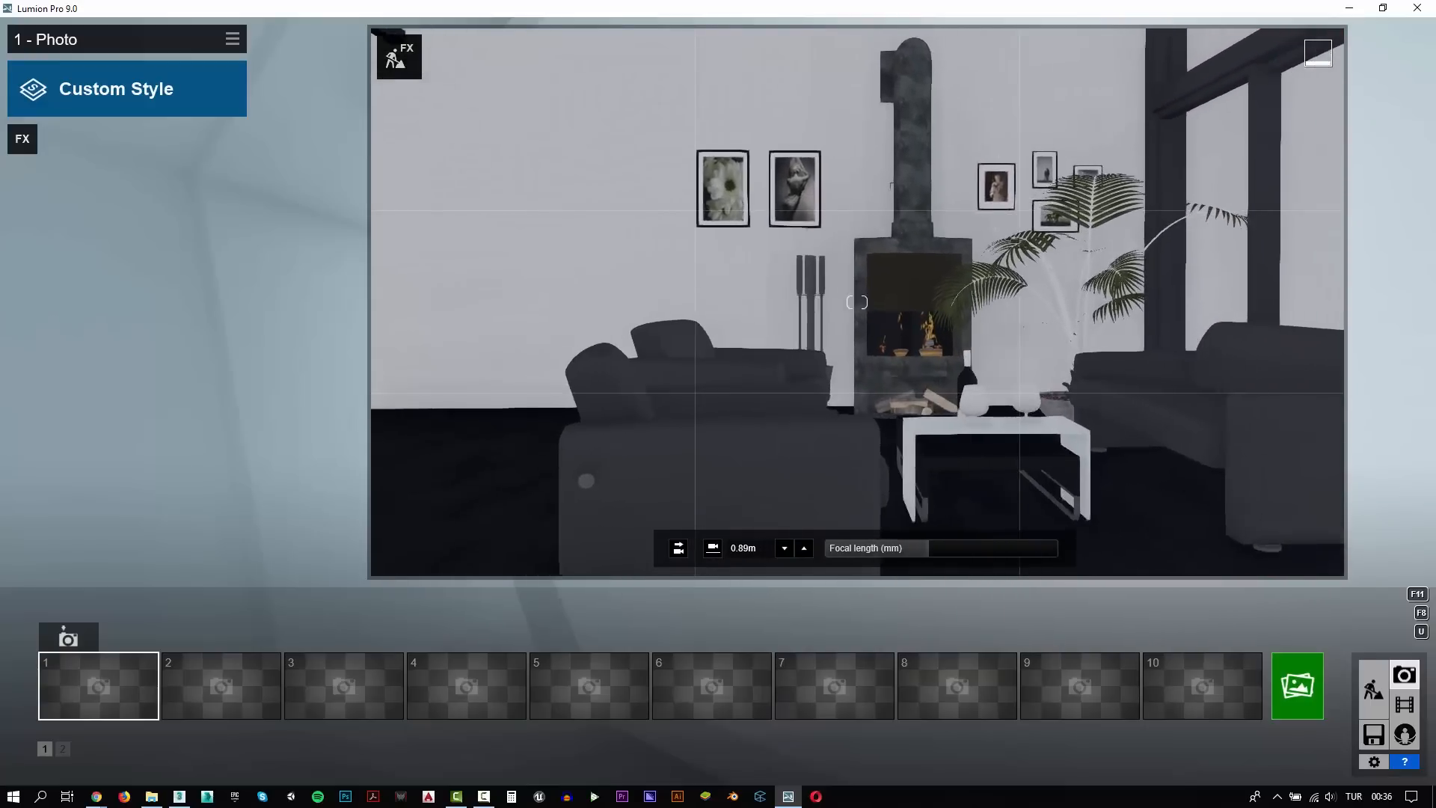
pyautogui.press('w')
pyautogui.press('d')
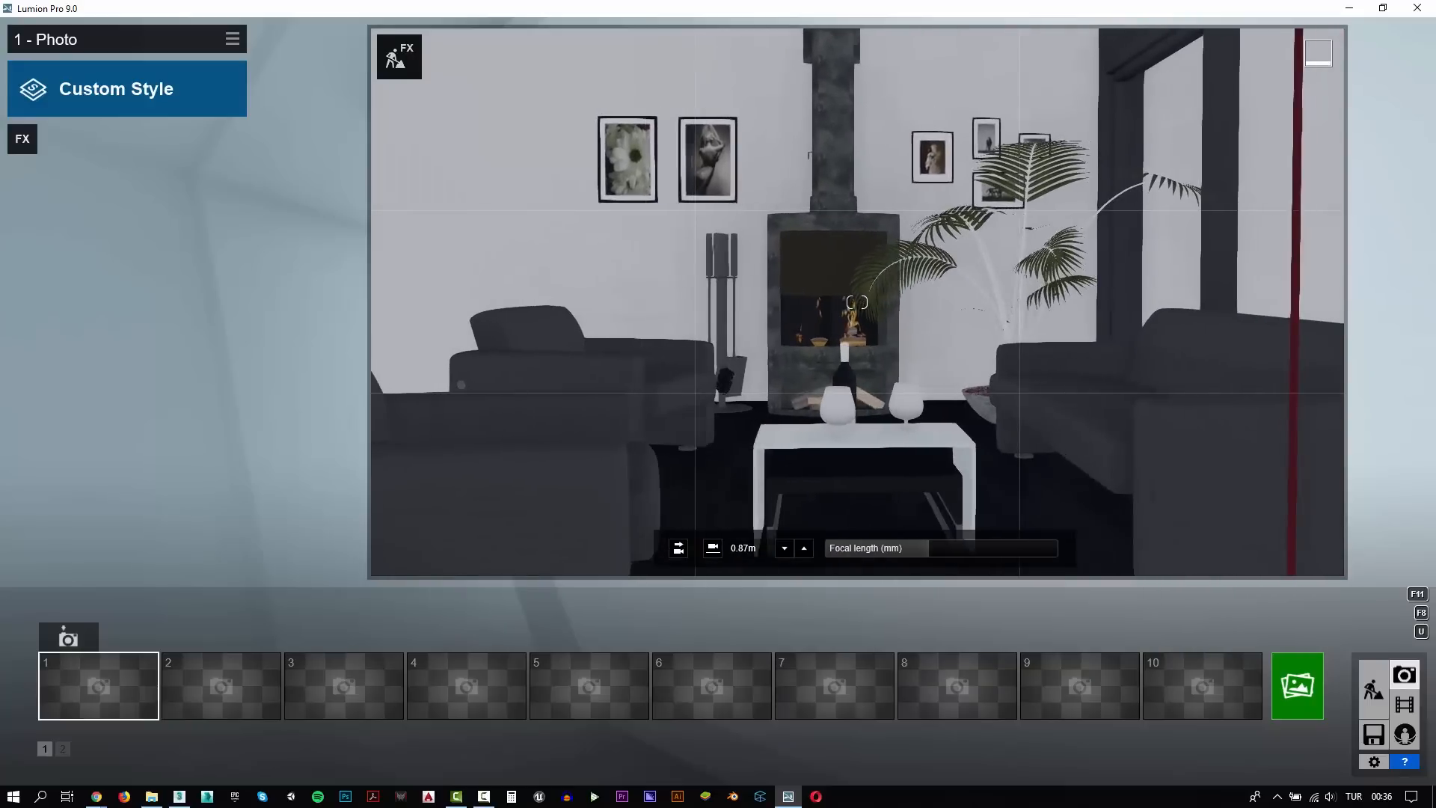
# Fly the camera outside the house and, in Build mode, raise the imported model high above the ground
pyautogui.press('d')
pyautogui.press('s')
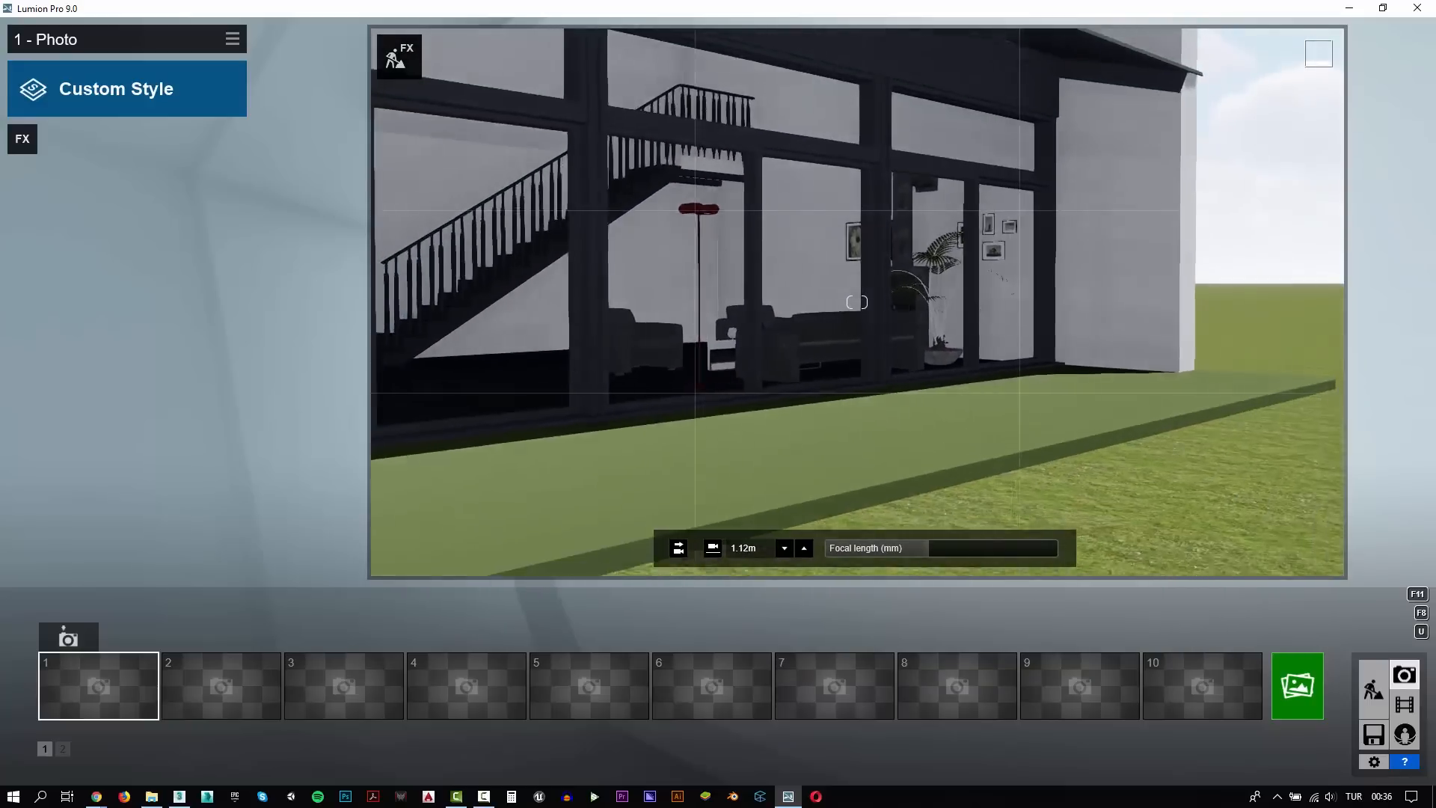
pyautogui.press('s')
pyautogui.press('a')
pyautogui.press('q')
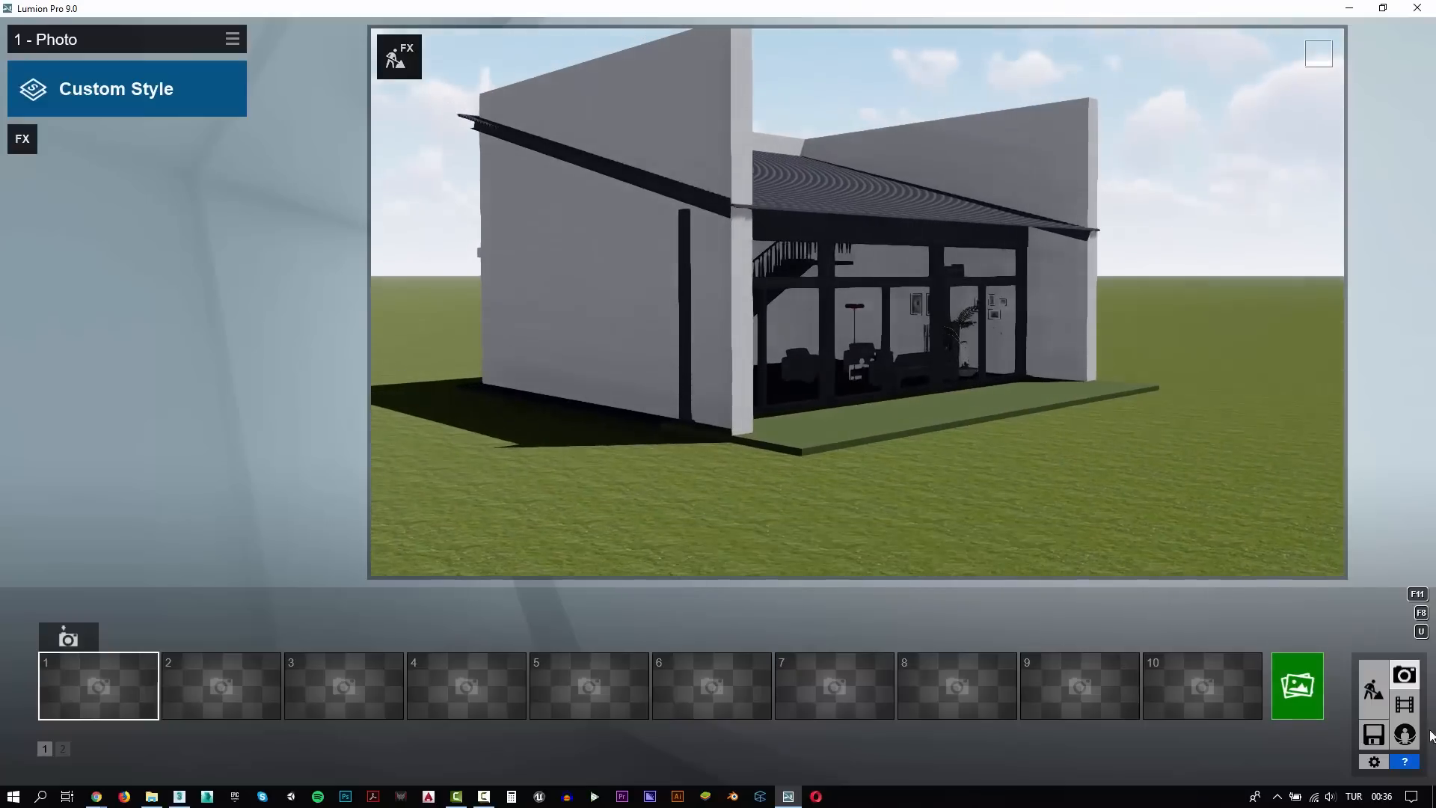
pyautogui.click(1374, 688)
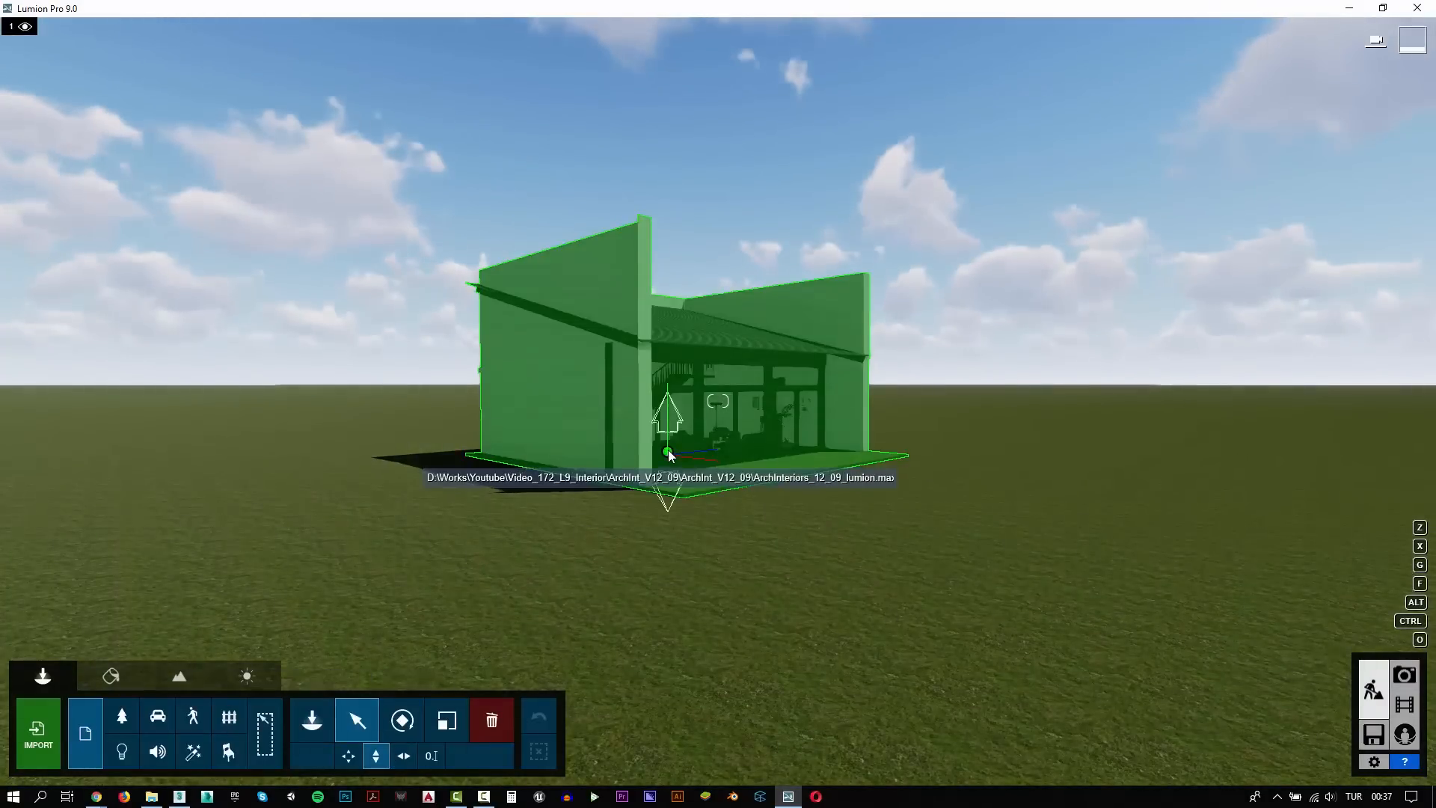
pyautogui.moveTo(668, 451); pyautogui.dragTo(793, 2)
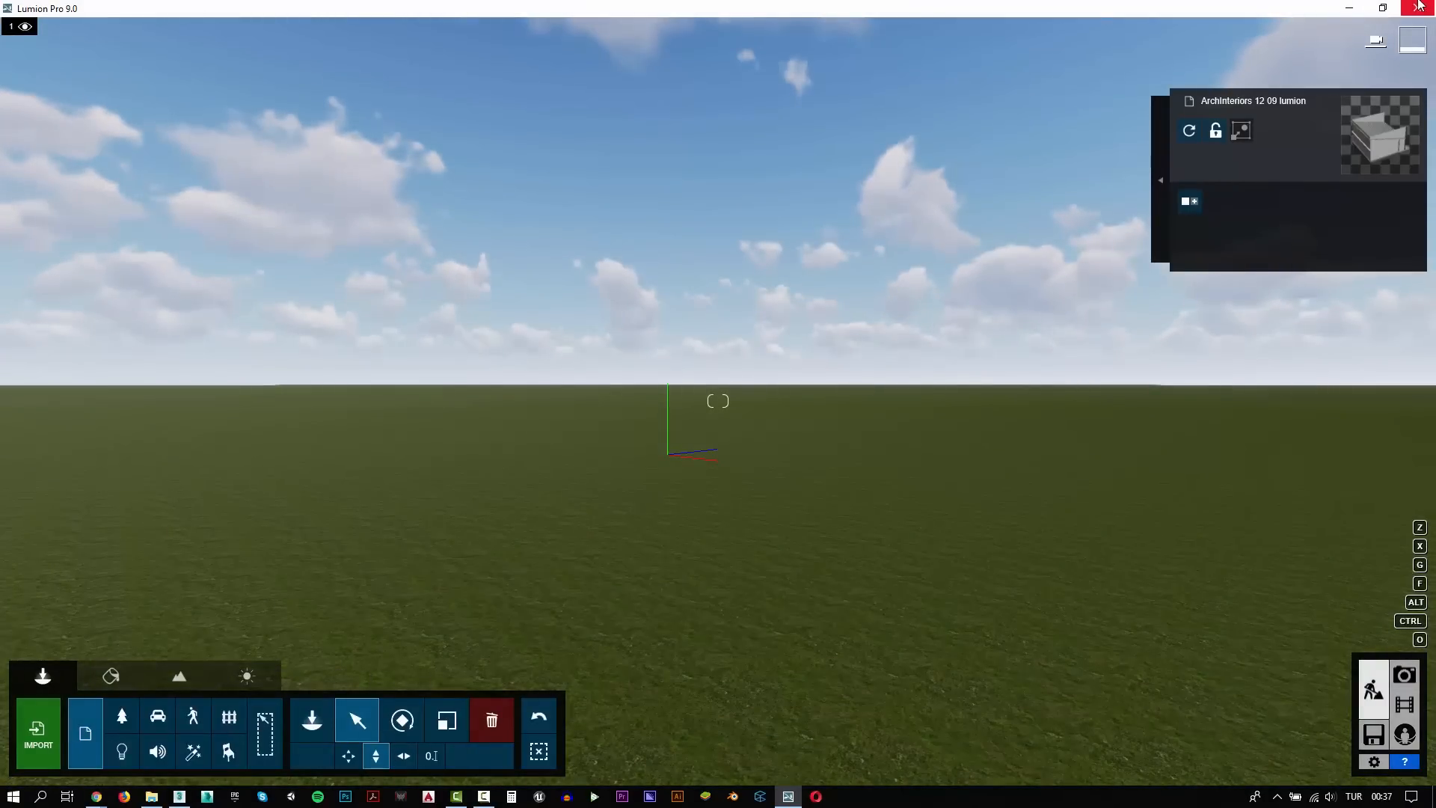
# In Photo mode, fly the camera up to the raised house and into its living room
pyautogui.click(1404, 685)
pyautogui.moveTo(775, 243); pyautogui.dragTo(813, 190, button='right')
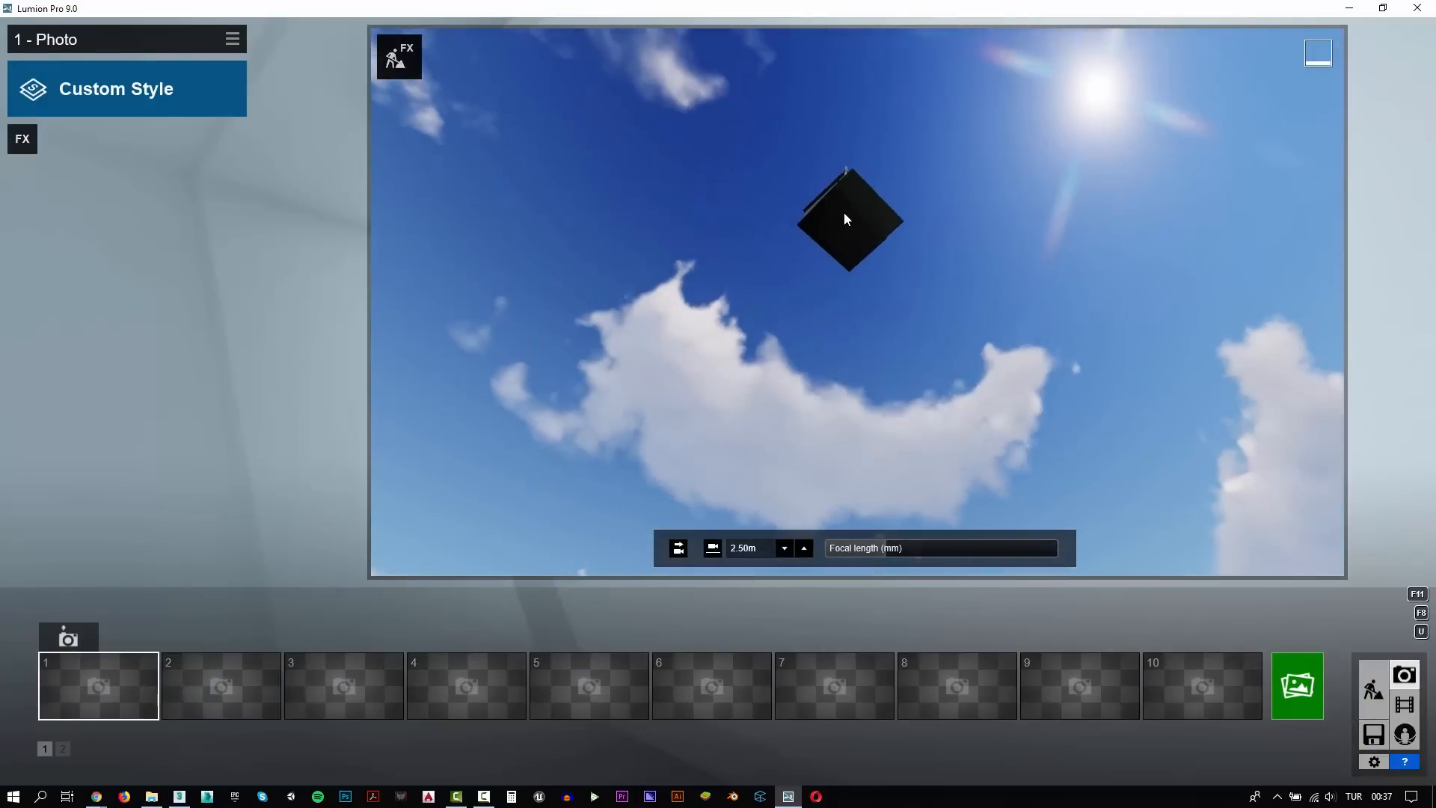
pyautogui.press('e')
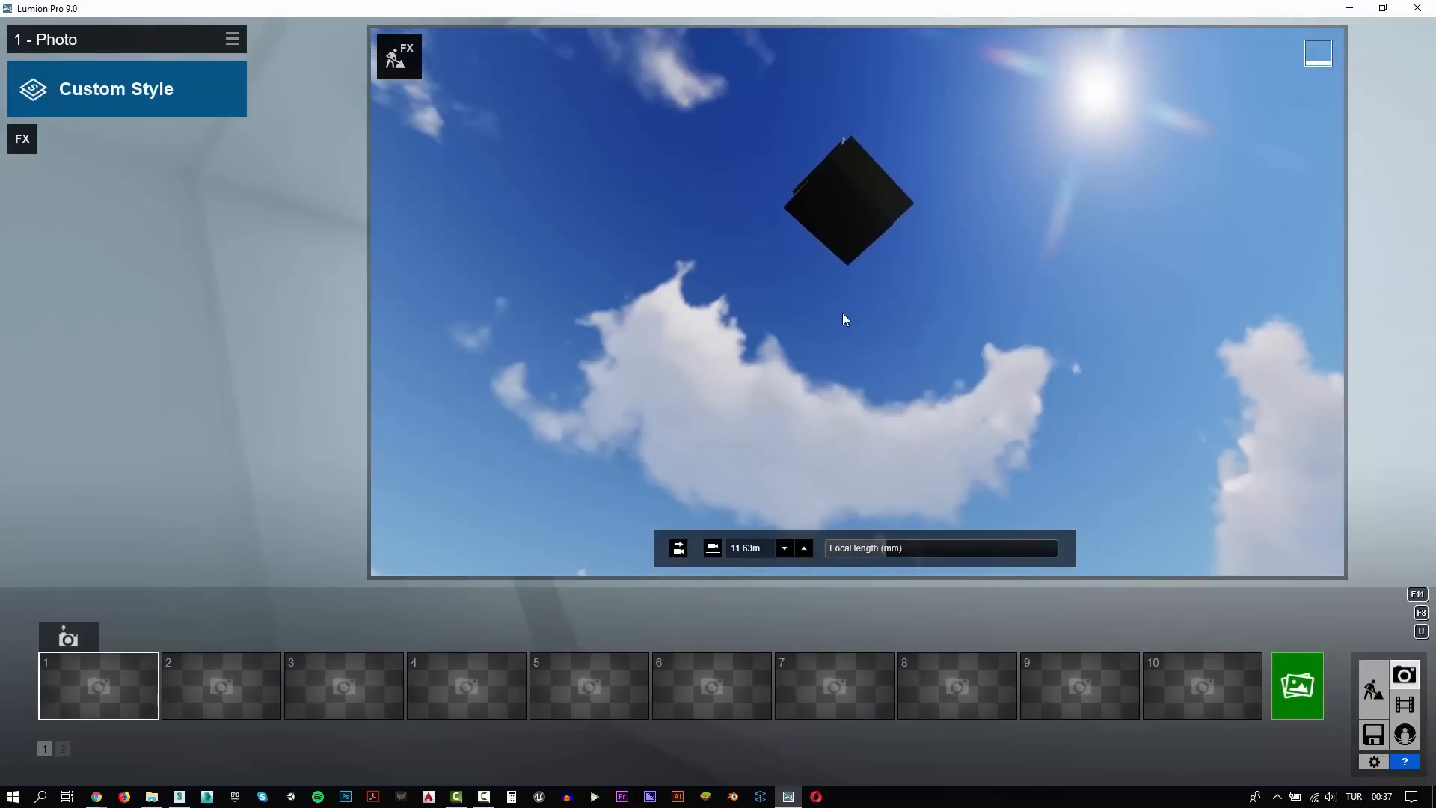
pyautogui.press('w')
pyautogui.moveTo(863, 236); pyautogui.dragTo(914, 296, button='right')
pyautogui.press('s')
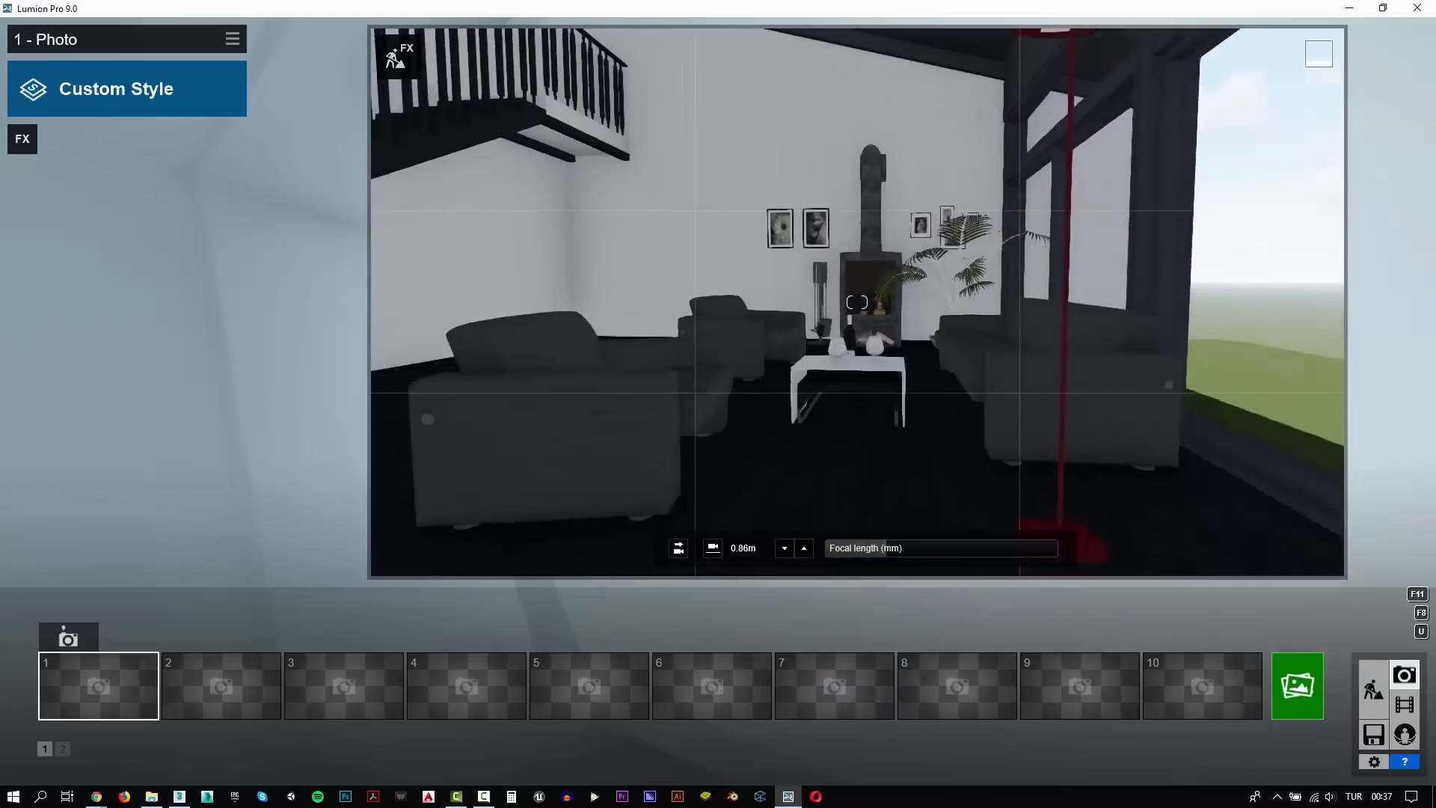
# Frame the living room with the staircase, seating, fireplace and windows, and store the camera view in photo slot 1
pyautogui.press('a')
pyautogui.press('s')
pyautogui.press('d')
pyautogui.press('a')
pyautogui.press('w')
pyautogui.press('q')
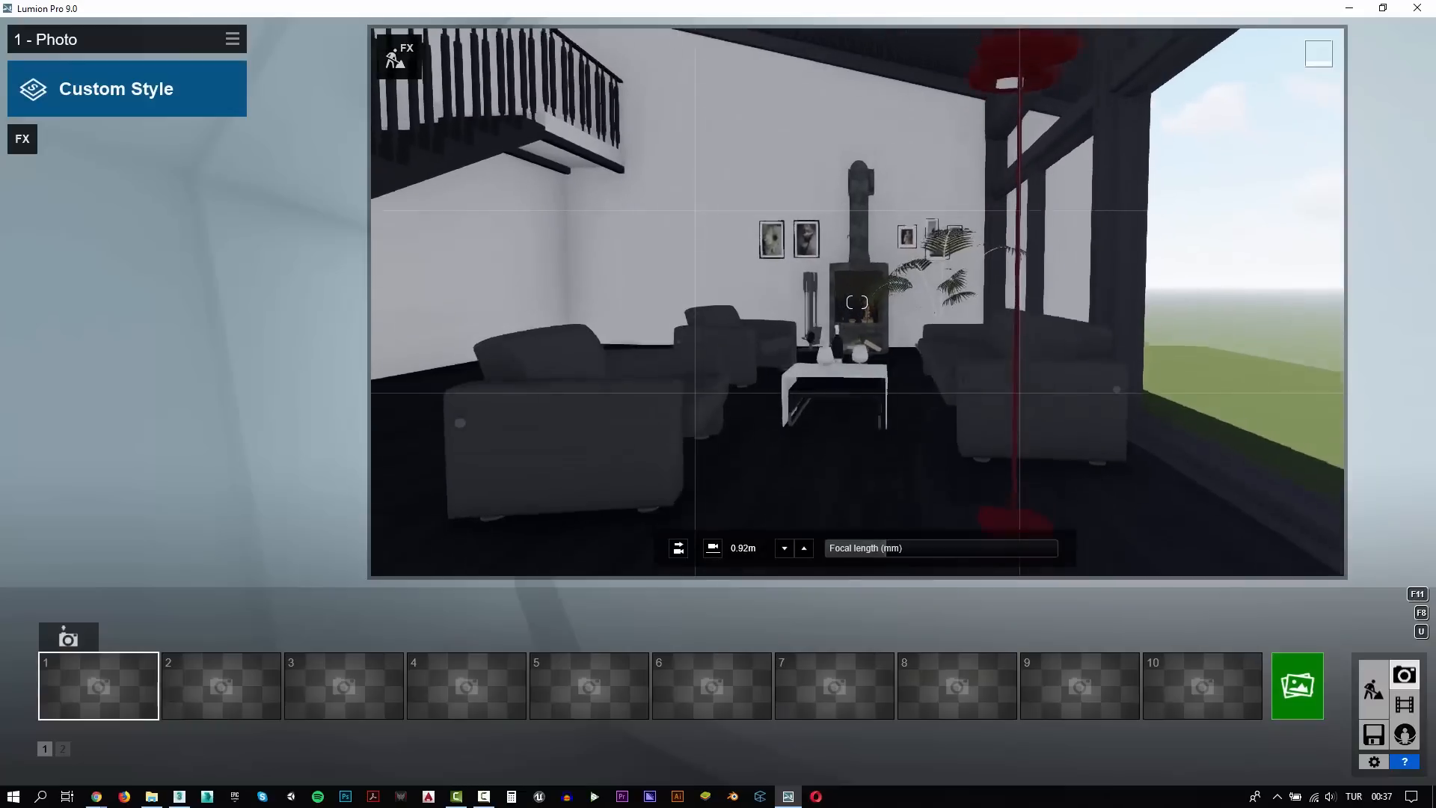
pyautogui.press('s')
pyautogui.press('a')
pyautogui.press('d')
pyautogui.press('s')
pyautogui.press('a')
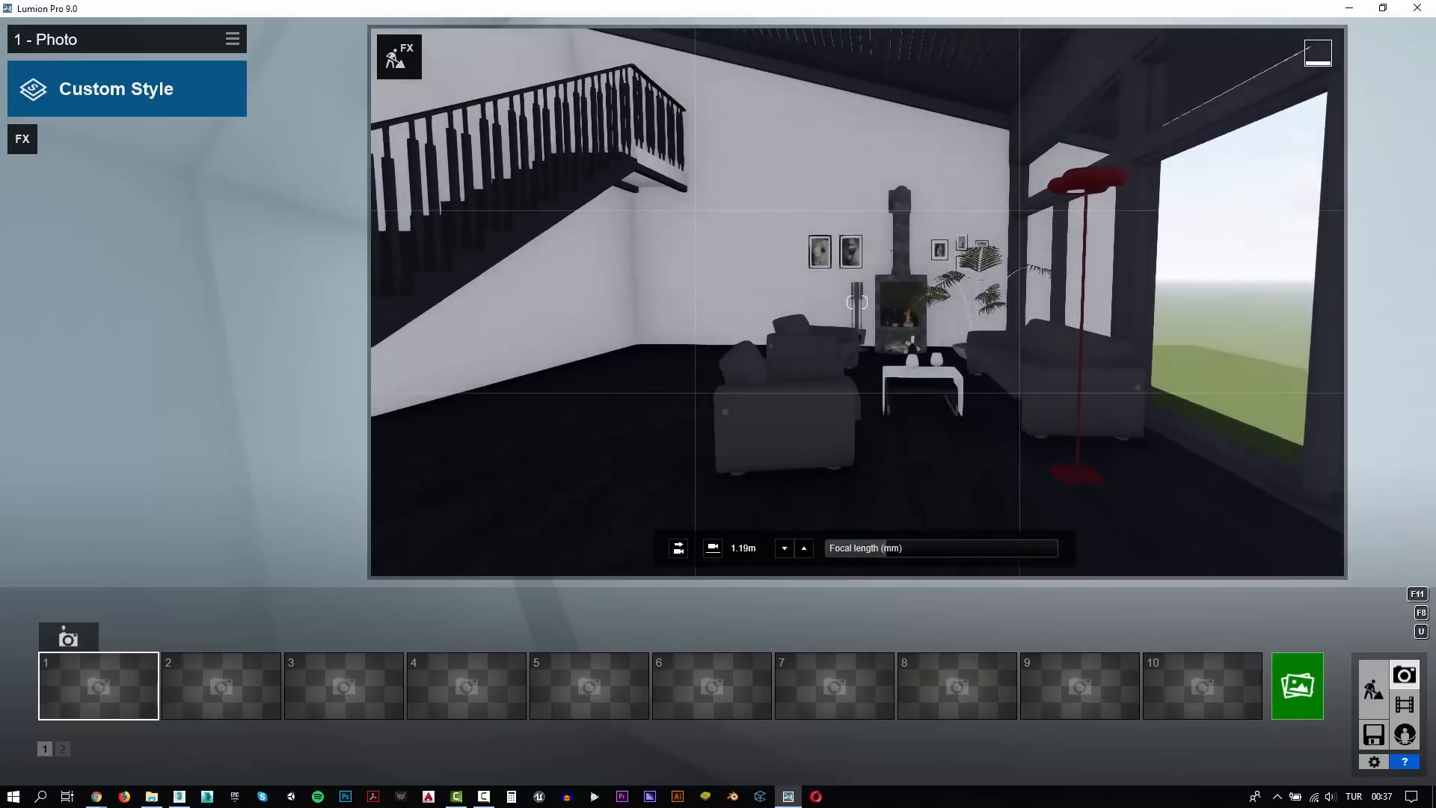
pyautogui.click(68, 637)
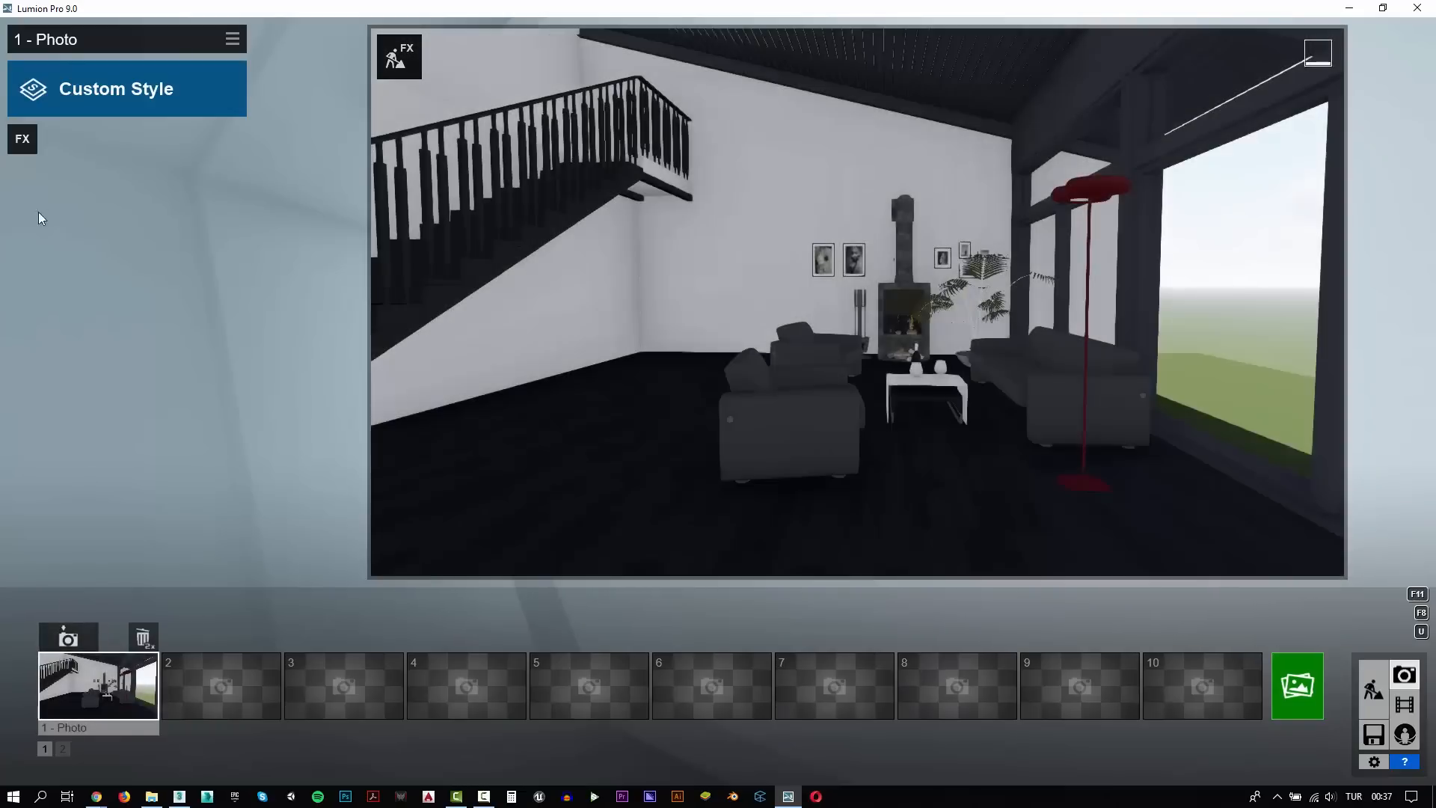
# Add the 2-Point Perspective effect to the first photo
pyautogui.click(27, 143)
pyautogui.click(440, 136)
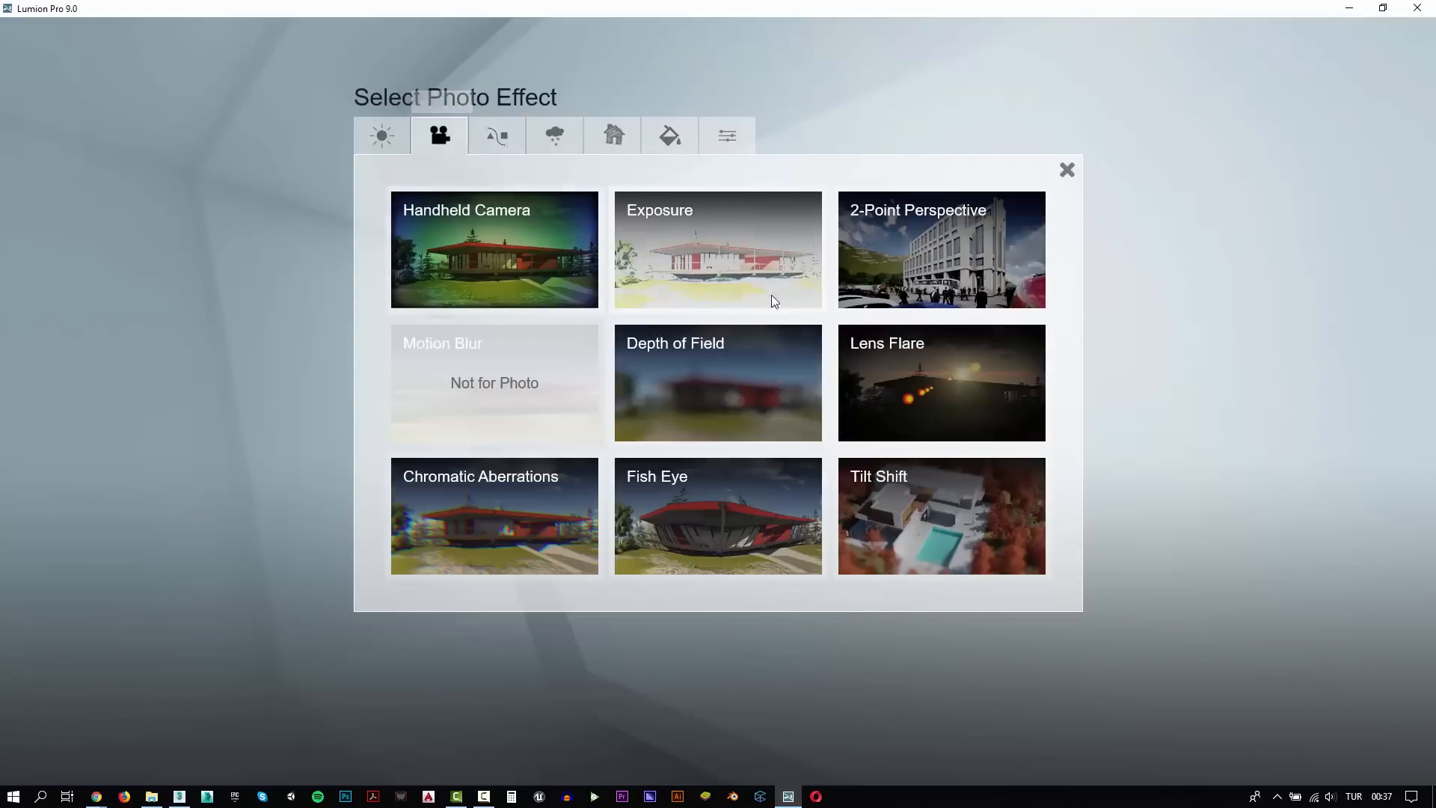
pyautogui.click(942, 254)
# Turn on the landscape ocean in Build mode and return to Photo mode
pyautogui.click(1374, 681)
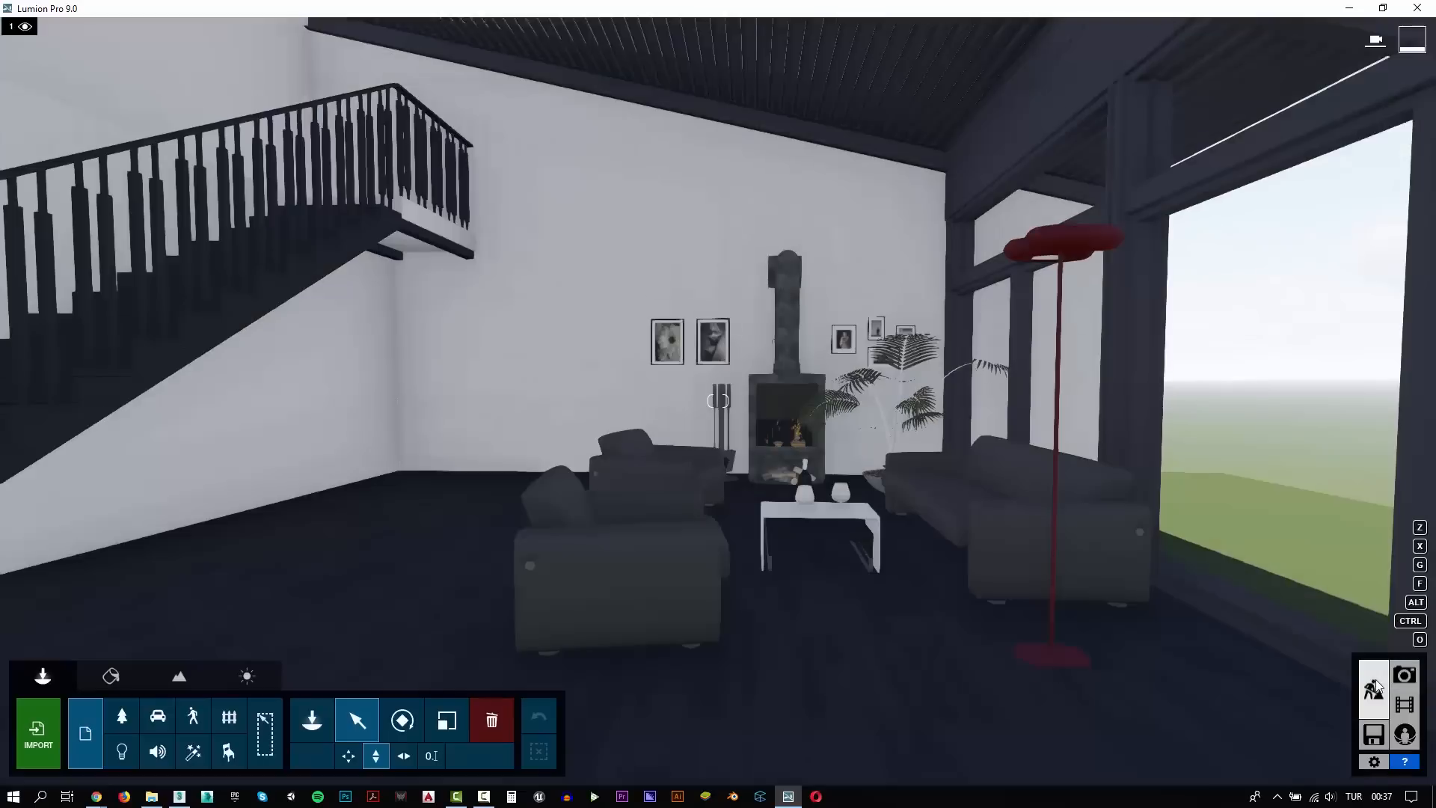
pyautogui.click(180, 682)
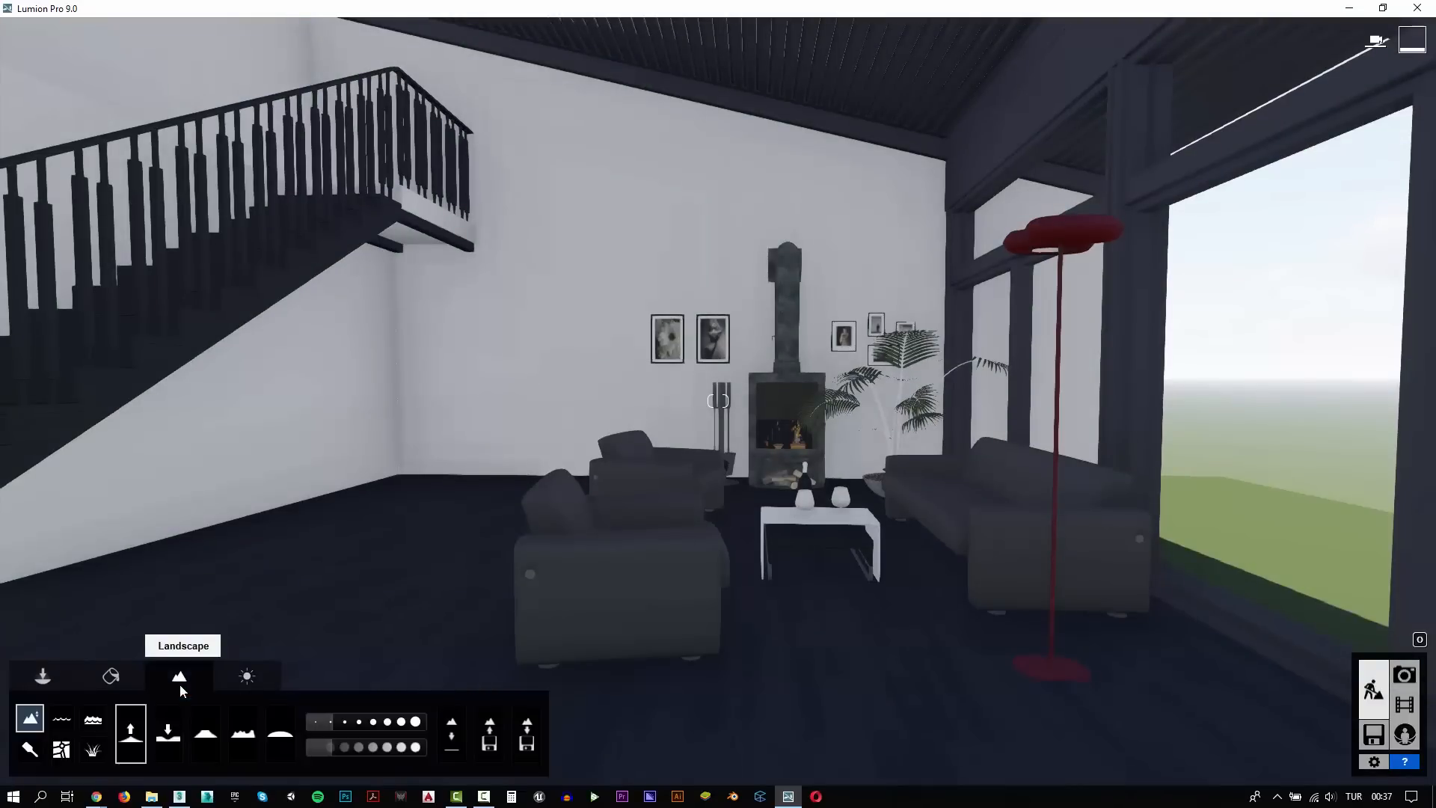
pyautogui.click(93, 718)
pyautogui.click(155, 734)
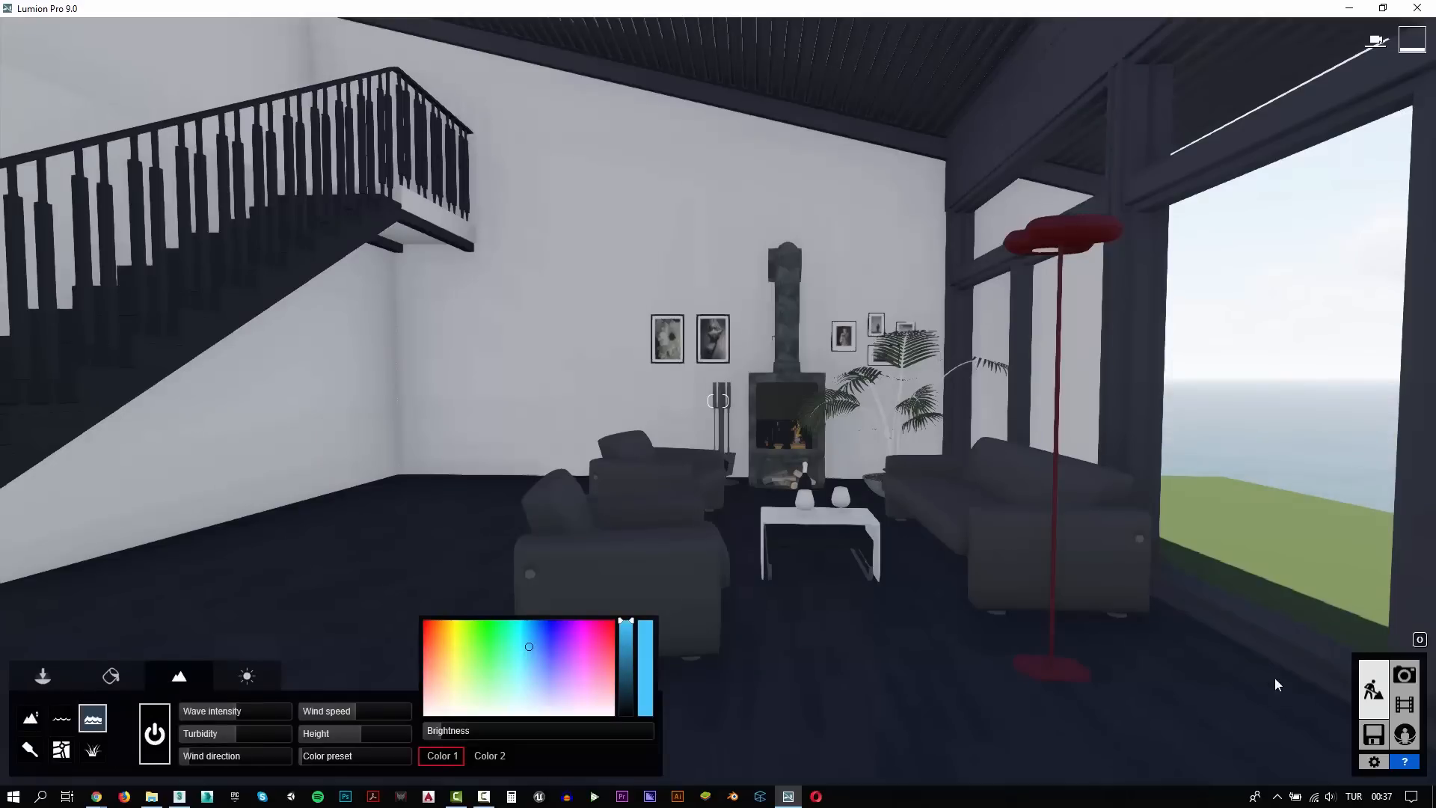
pyautogui.click(1404, 675)
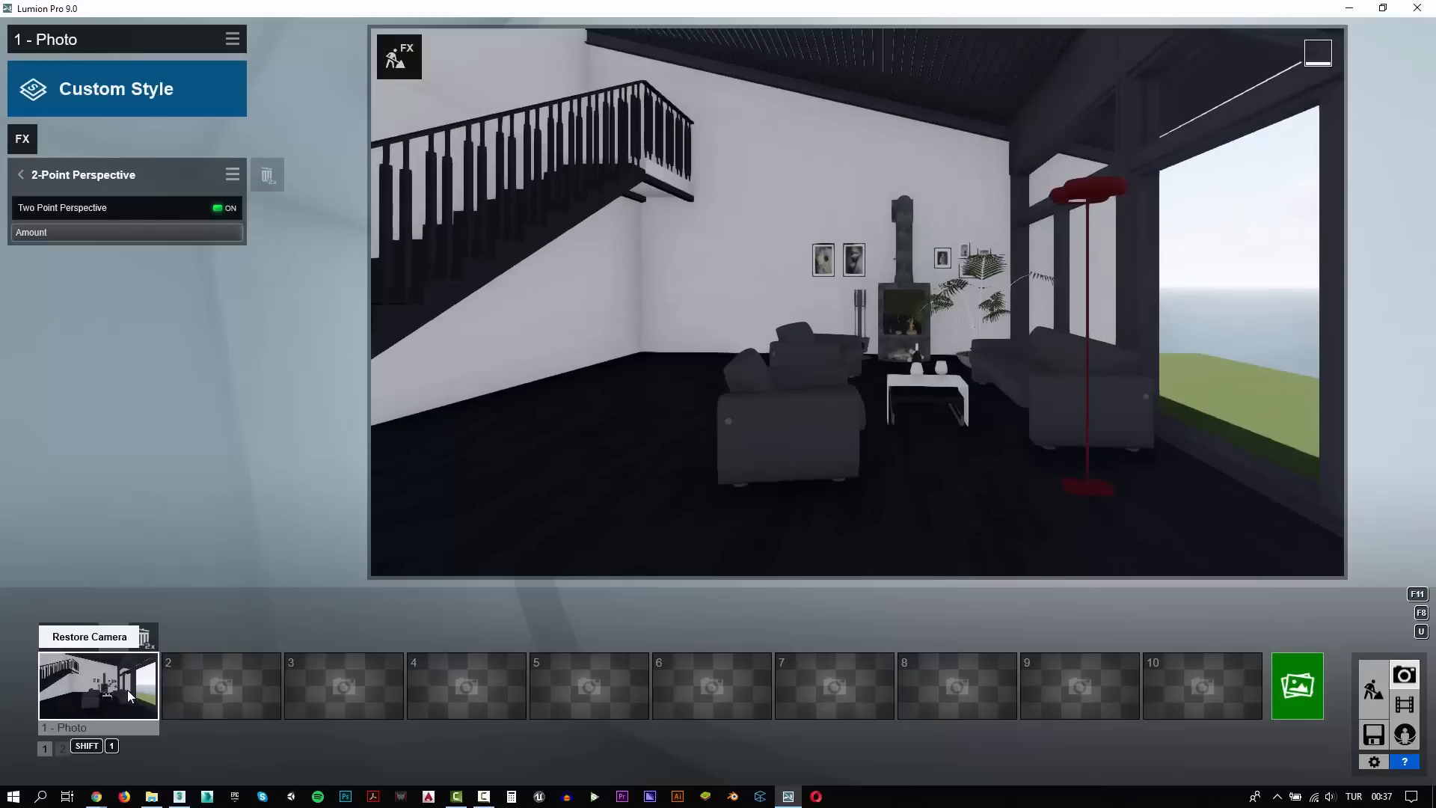
# Reframe the living room from farther back, showing more ceiling, staircase and windows, and store this camera view in photo slot 1
pyautogui.moveTo(896, 549); pyautogui.dragTo(903, 549)
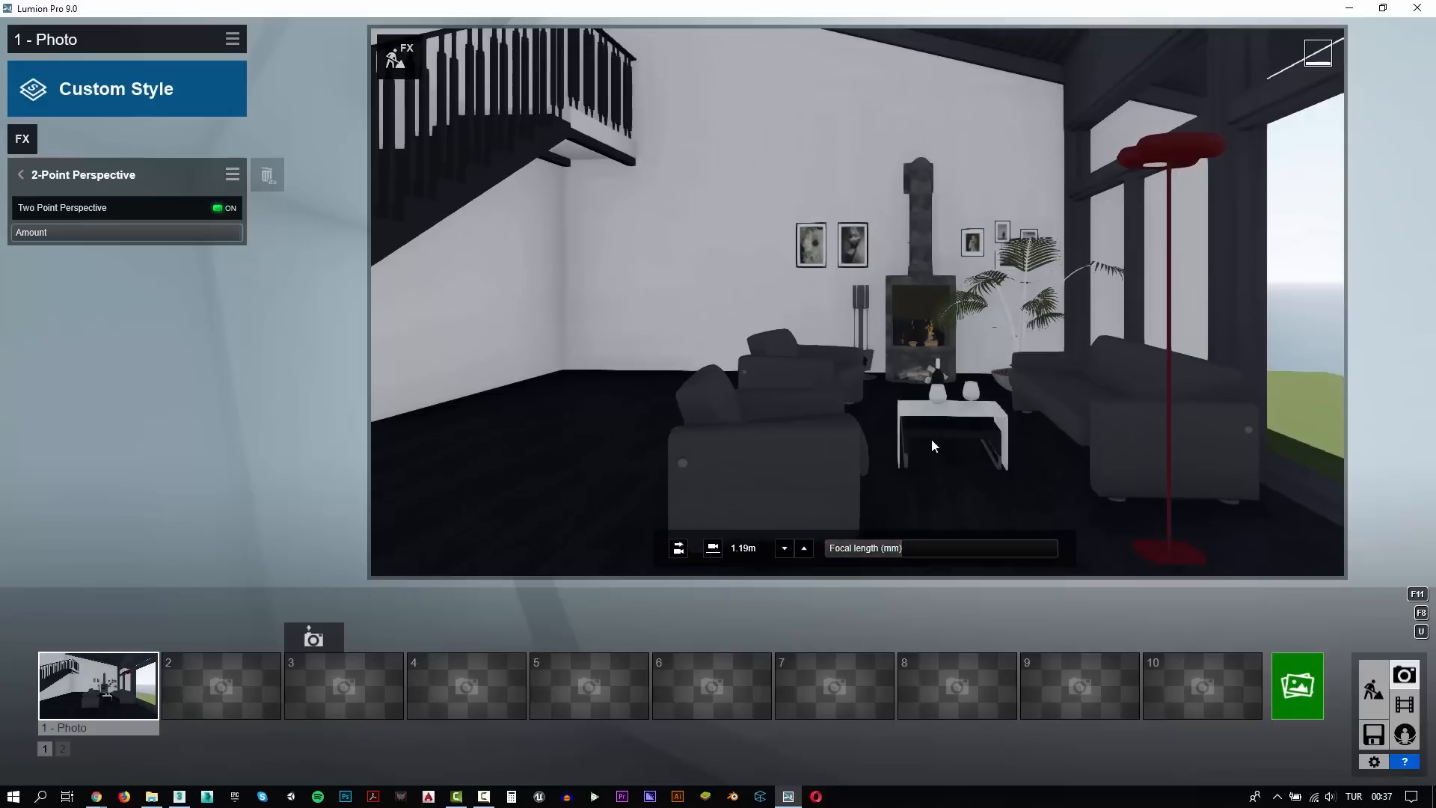
pyautogui.moveTo(932, 438); pyautogui.dragTo(956, 419, button='right')
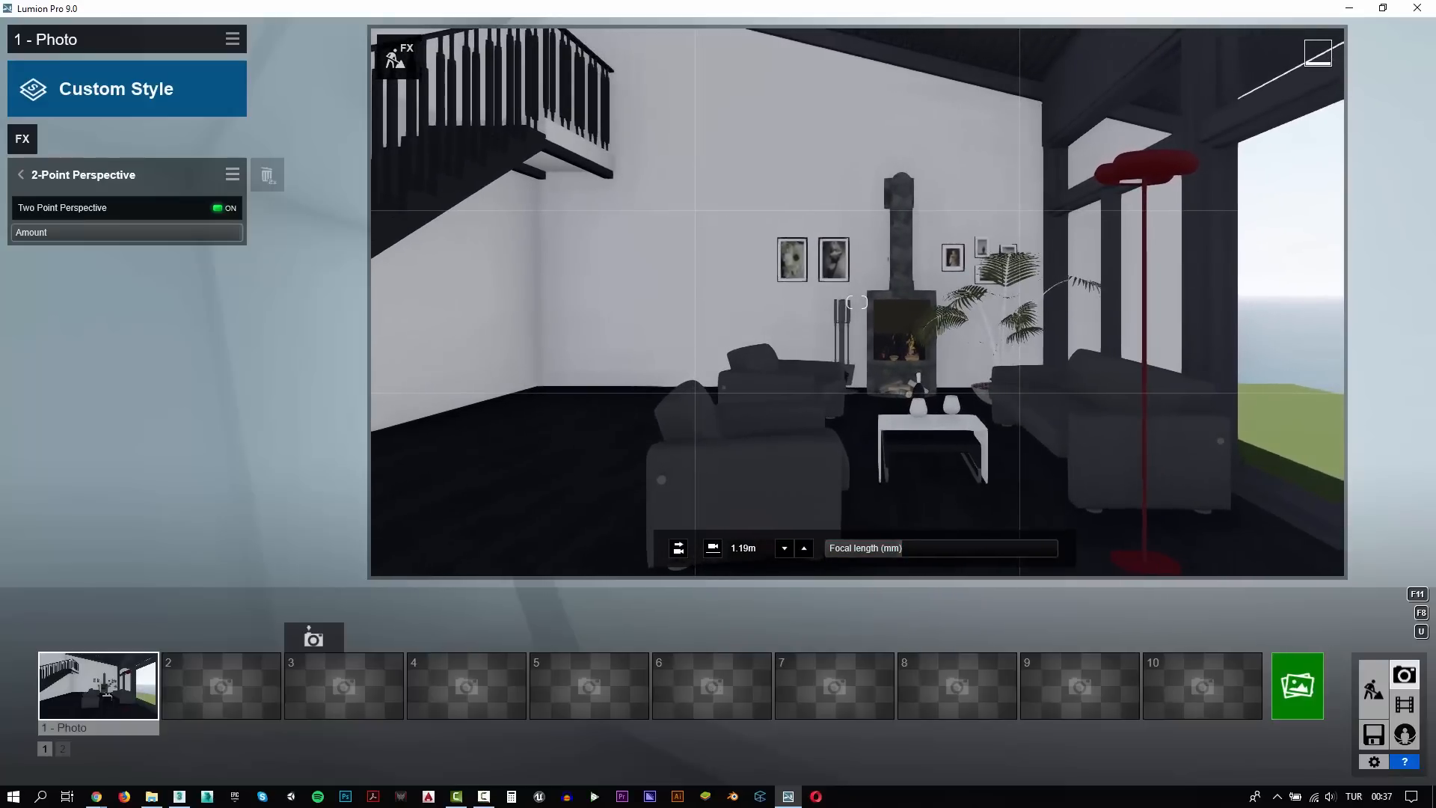
pyautogui.press('a')
pyautogui.press('d')
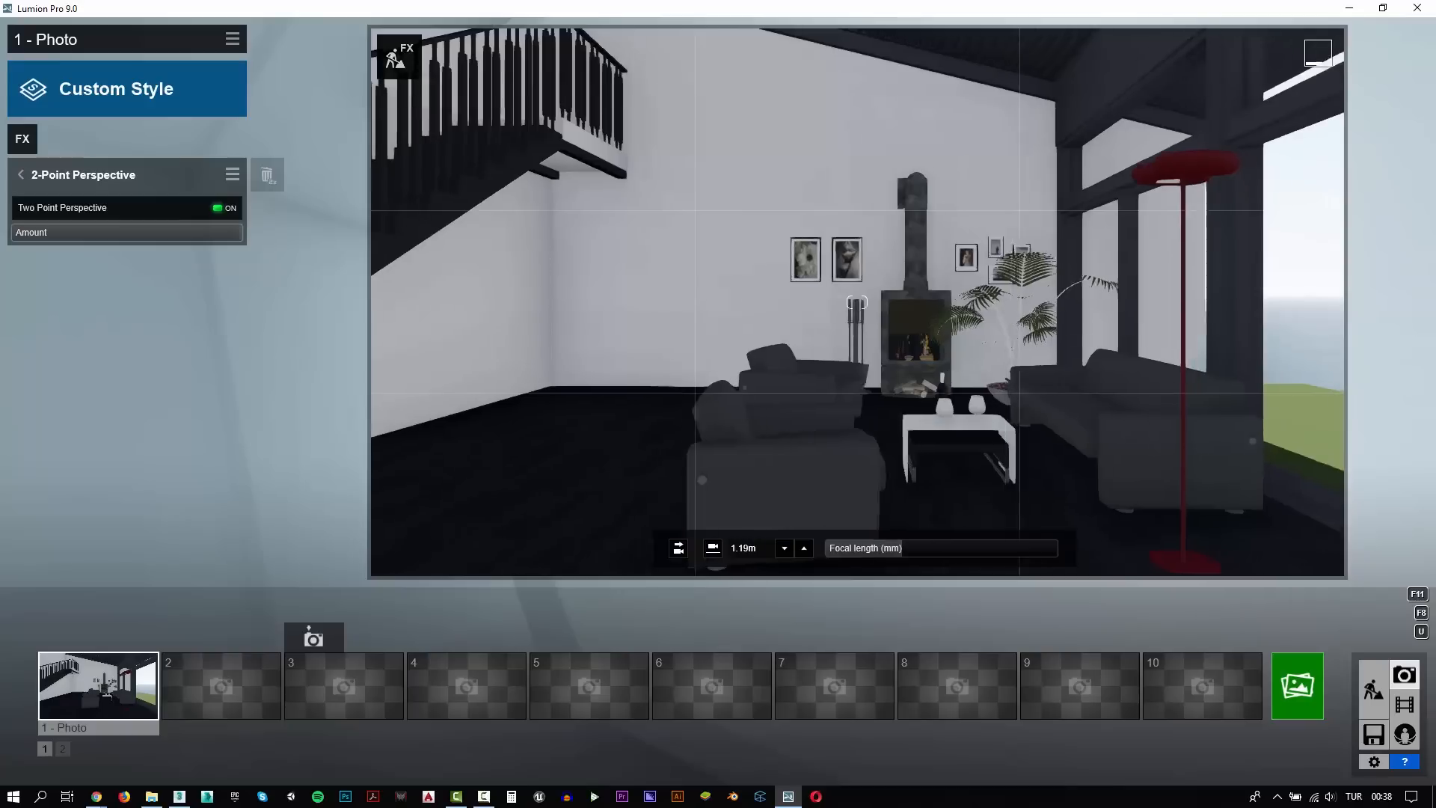
pyautogui.press('w')
pyautogui.press('a')
pyautogui.press('e')
pyautogui.press('s')
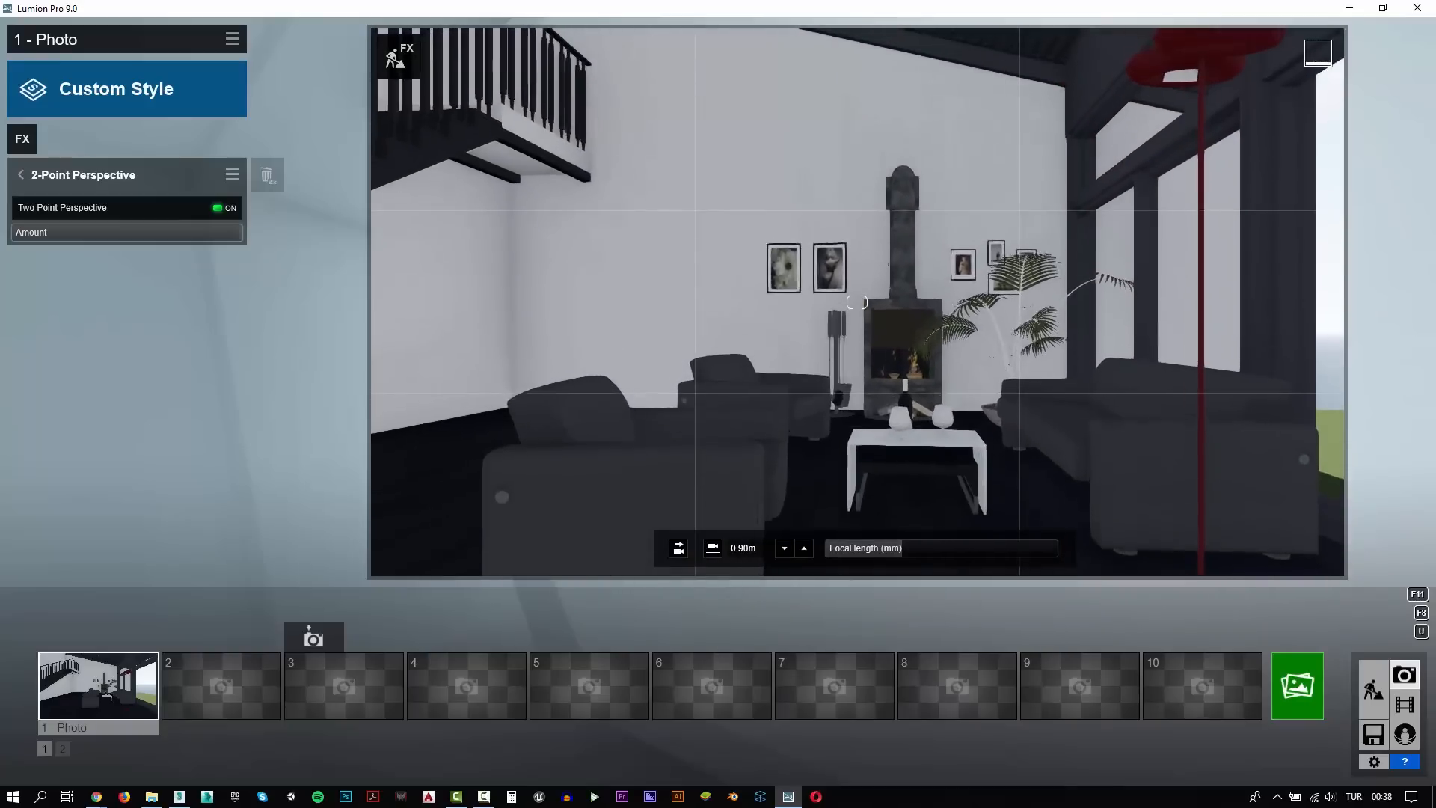
pyautogui.press('q')
pyautogui.press('s')
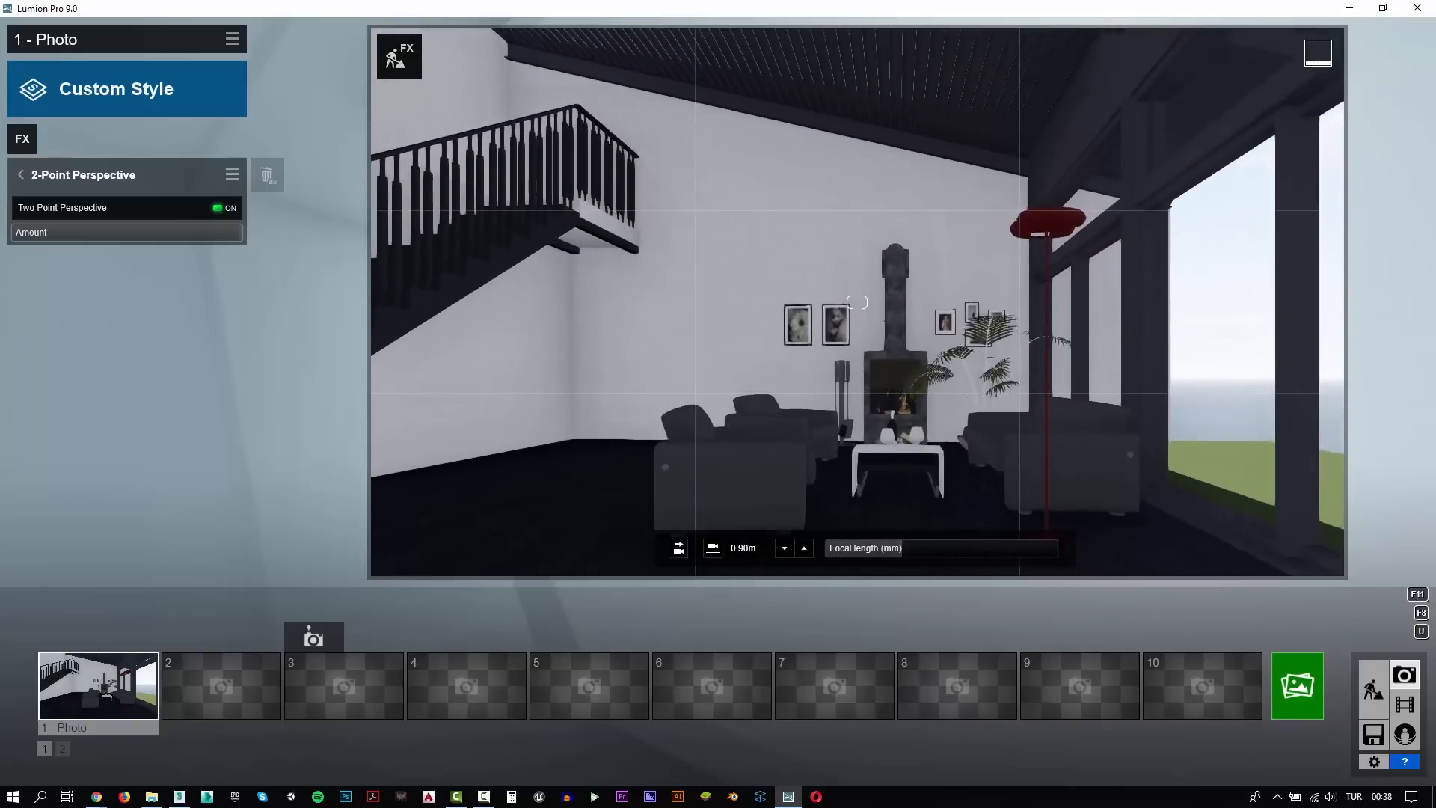
pyautogui.moveTo(932, 456); pyautogui.dragTo(941, 441, button='right')
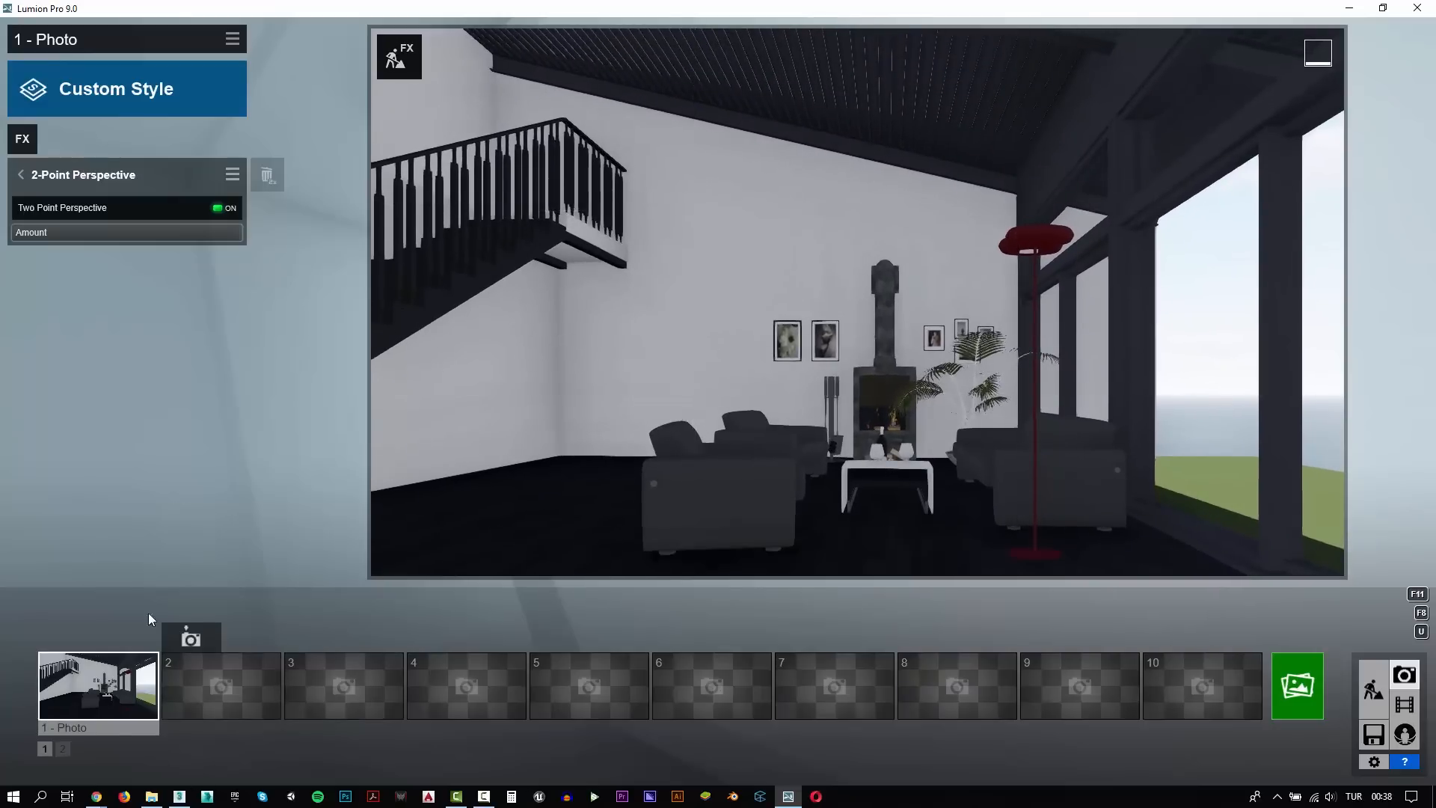
pyautogui.click(72, 645)
# Apply the Interior style to the first photo and disable its Chromatic Aberrations and Depth of Field effects
pyautogui.click(108, 99)
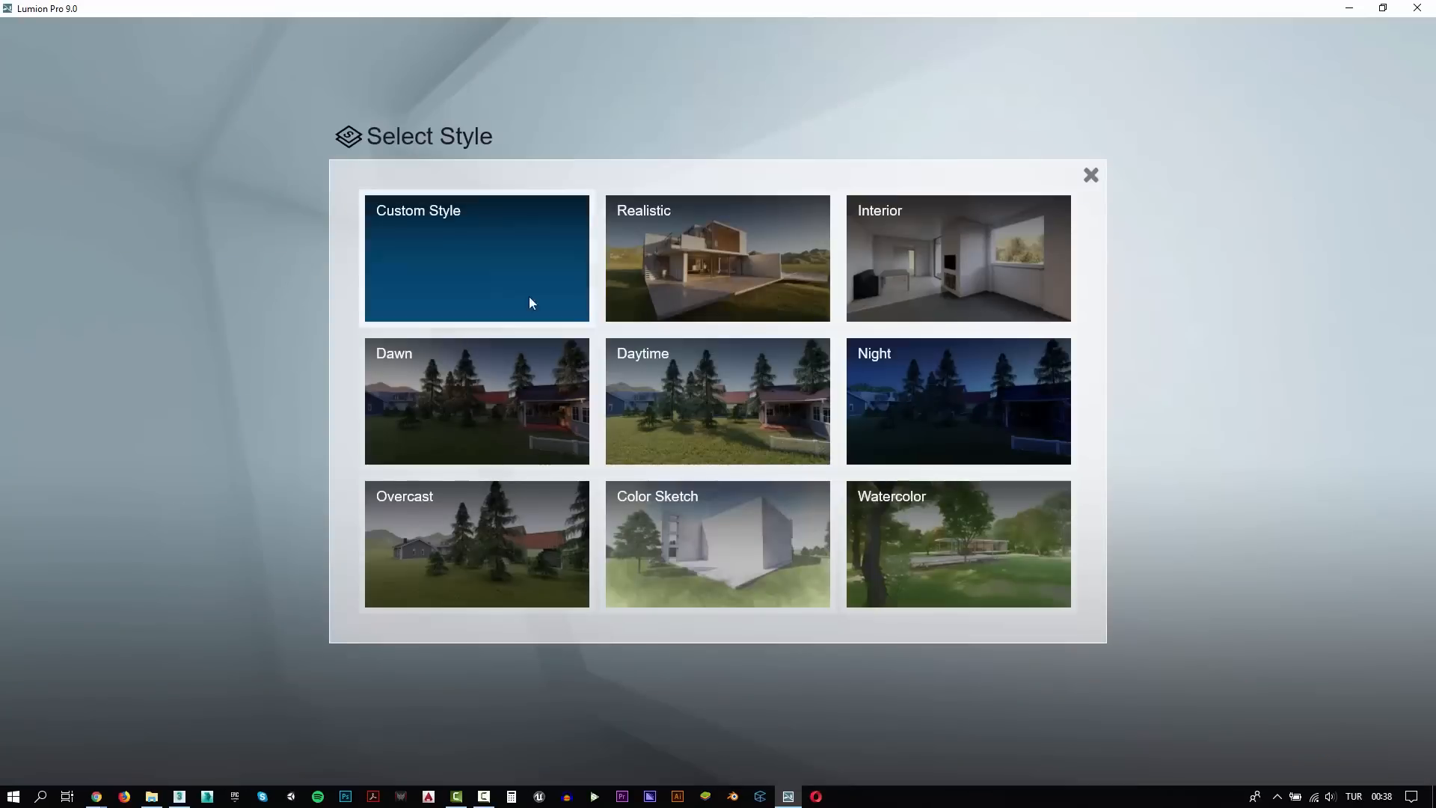
pyautogui.click(949, 295)
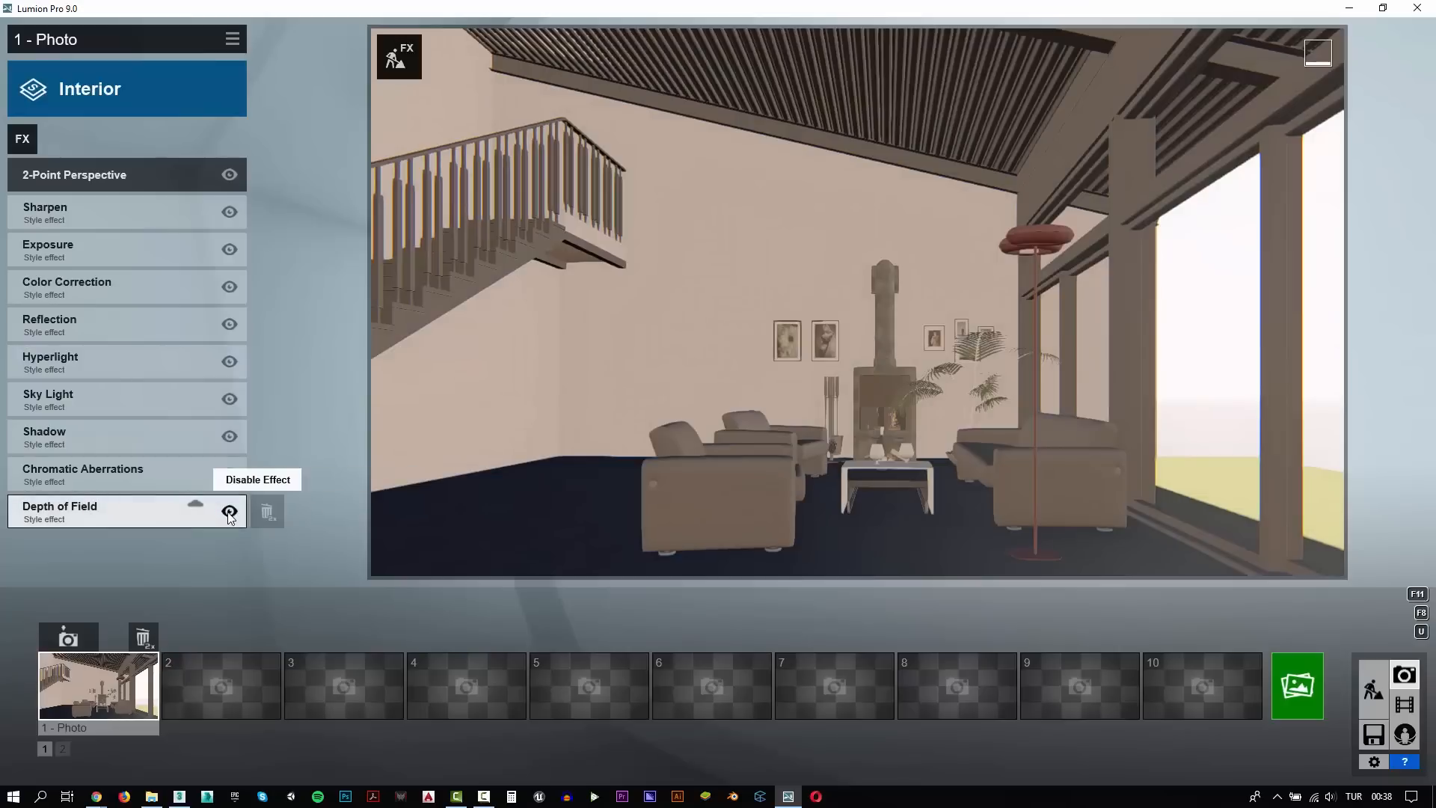
pyautogui.click(230, 513)
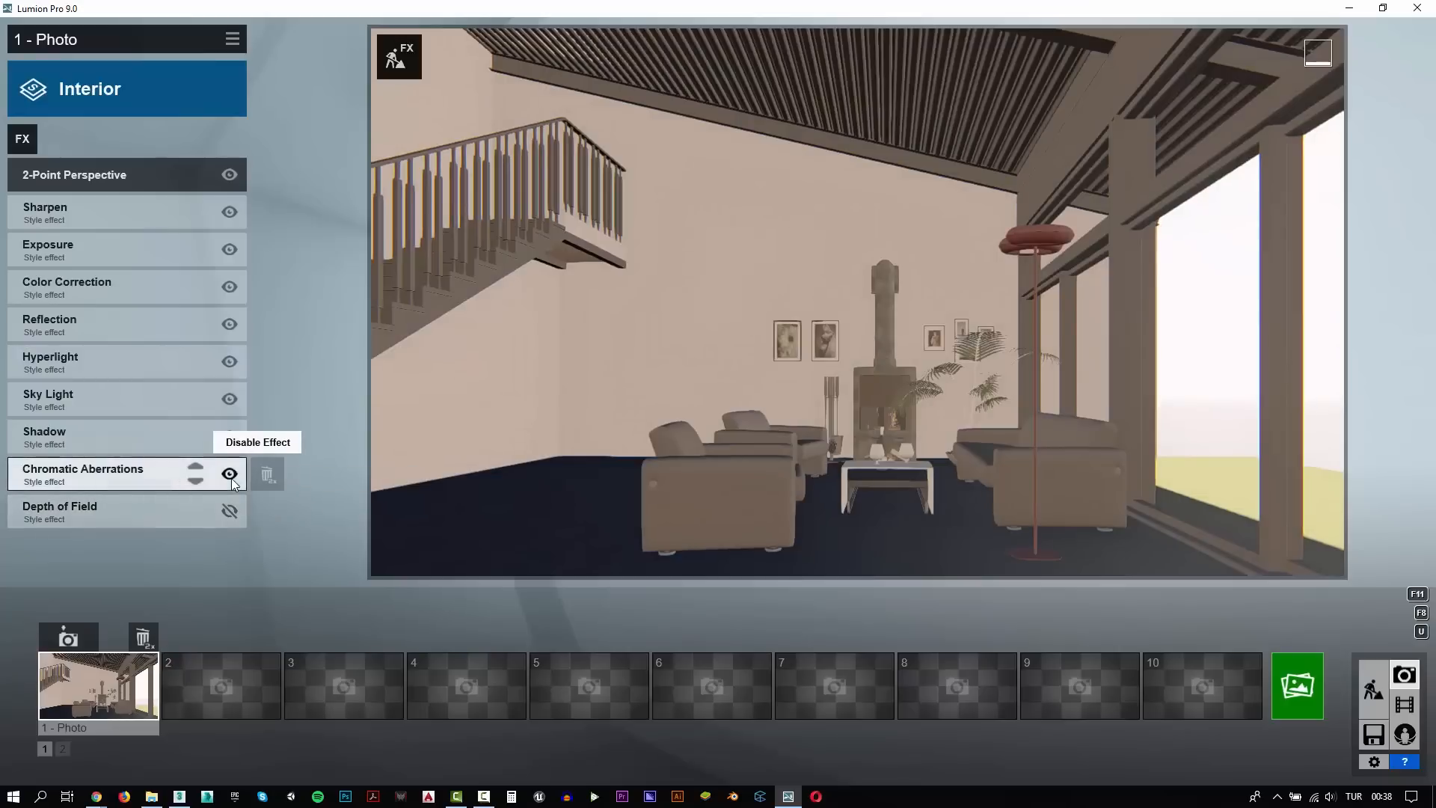
# Open the photo's Reflection effect and set its preview quality to High
pyautogui.click(161, 316)
pyautogui.click(190, 322)
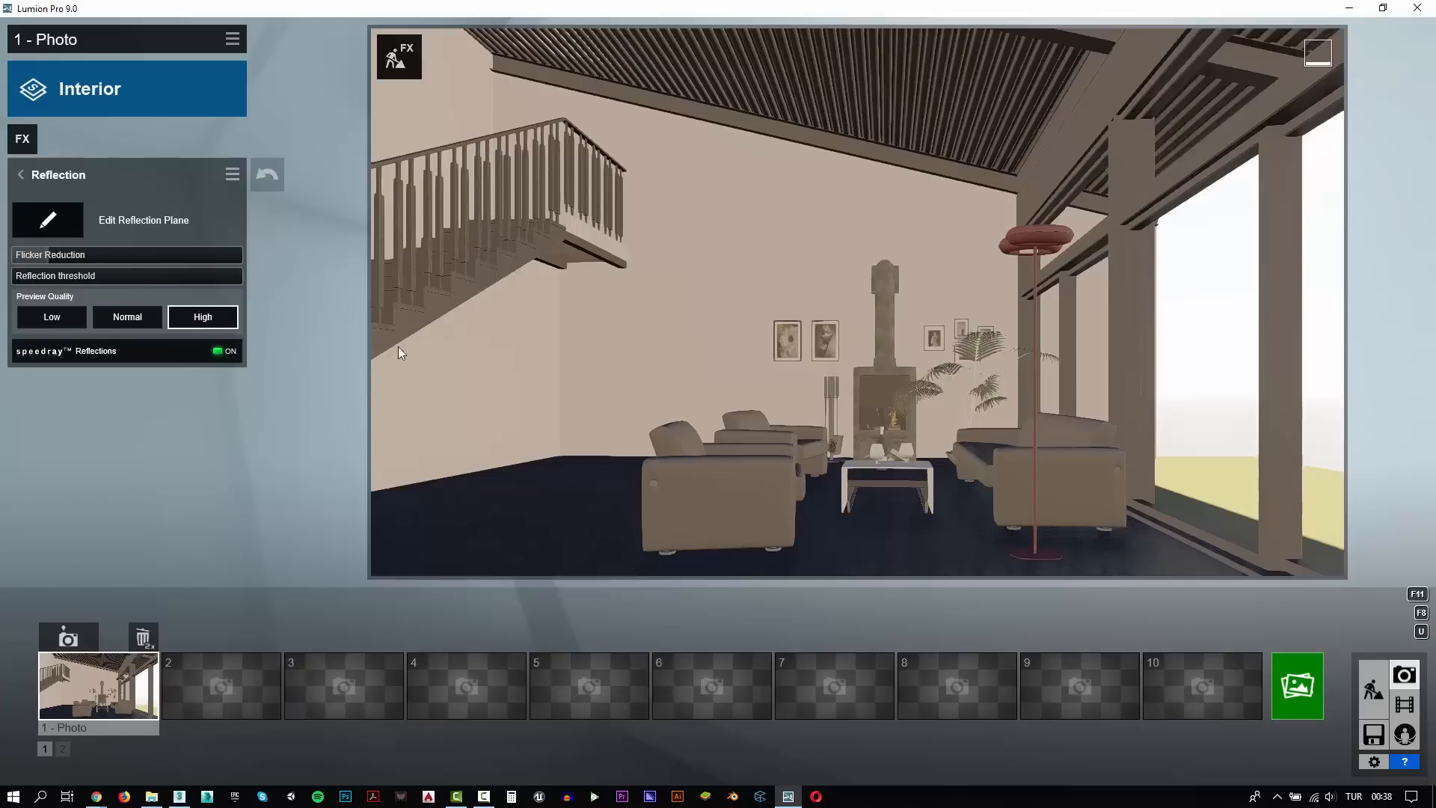
# In Build mode, assign the indoor Leather 006C 1024 material to the sofas and armchairs and save the material change
pyautogui.click(1374, 689)
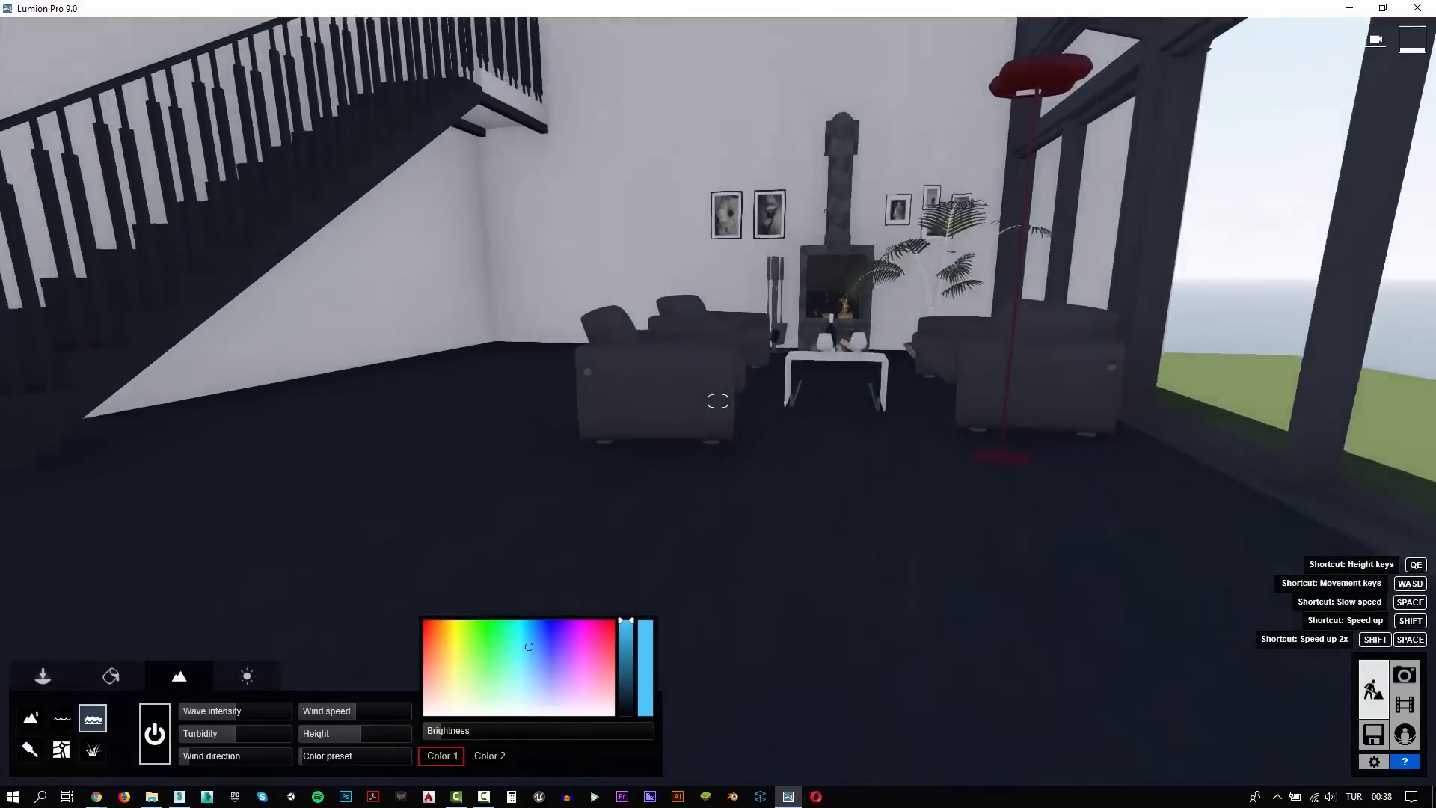
pyautogui.press('w')
pyautogui.moveTo(793, 419); pyautogui.dragTo(785, 480, button='right')
pyautogui.click(132, 681)
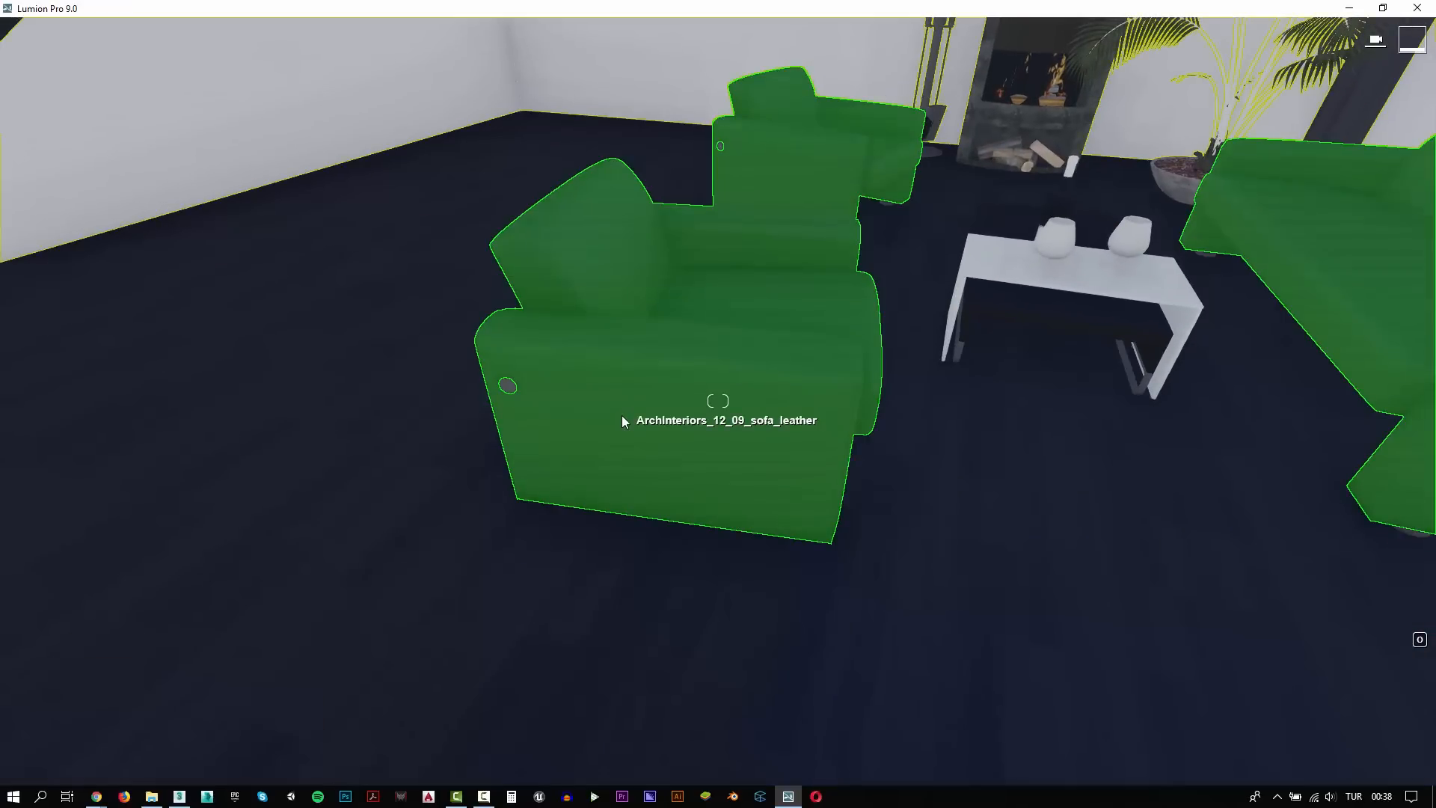
pyautogui.click(585, 413)
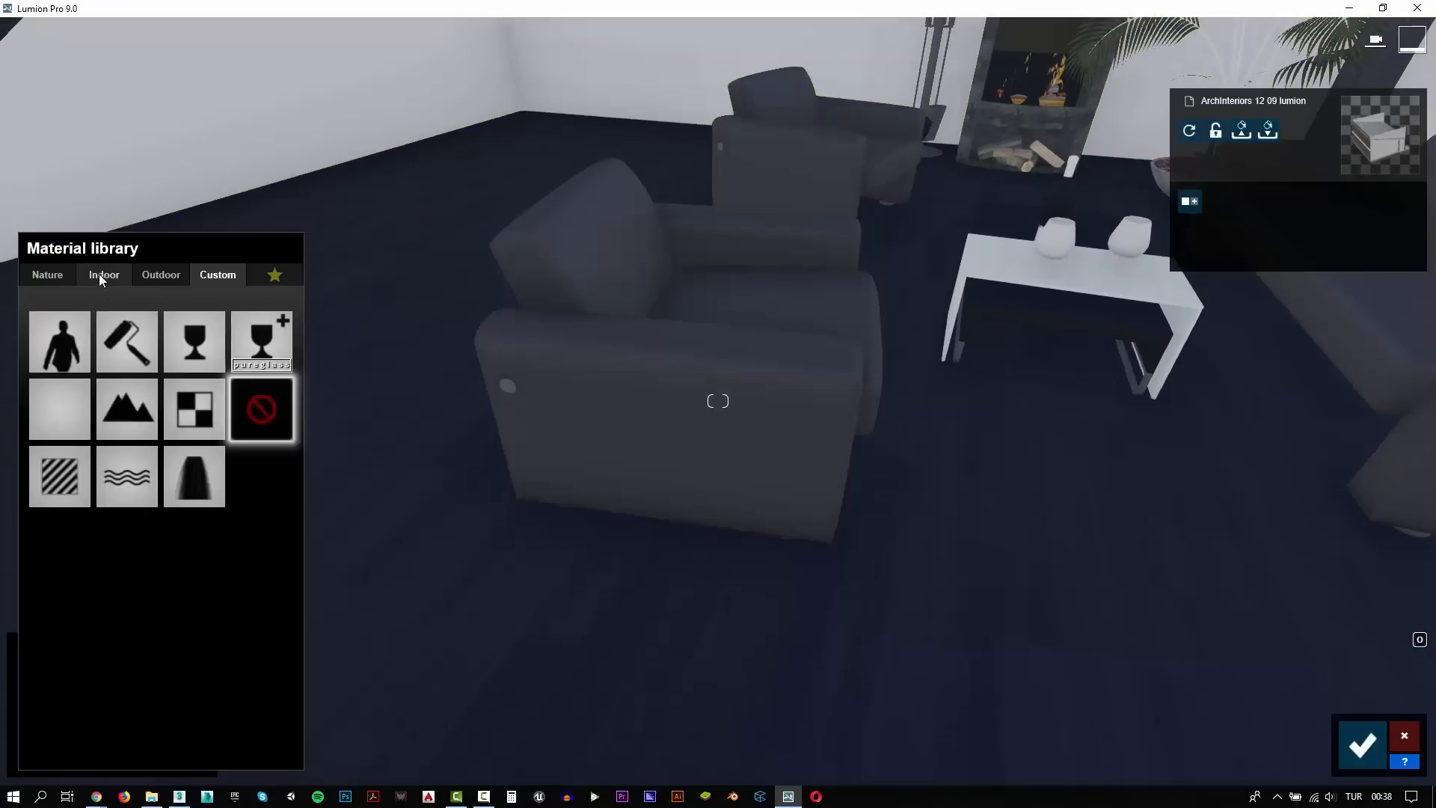
pyautogui.click(100, 275)
pyautogui.click(161, 323)
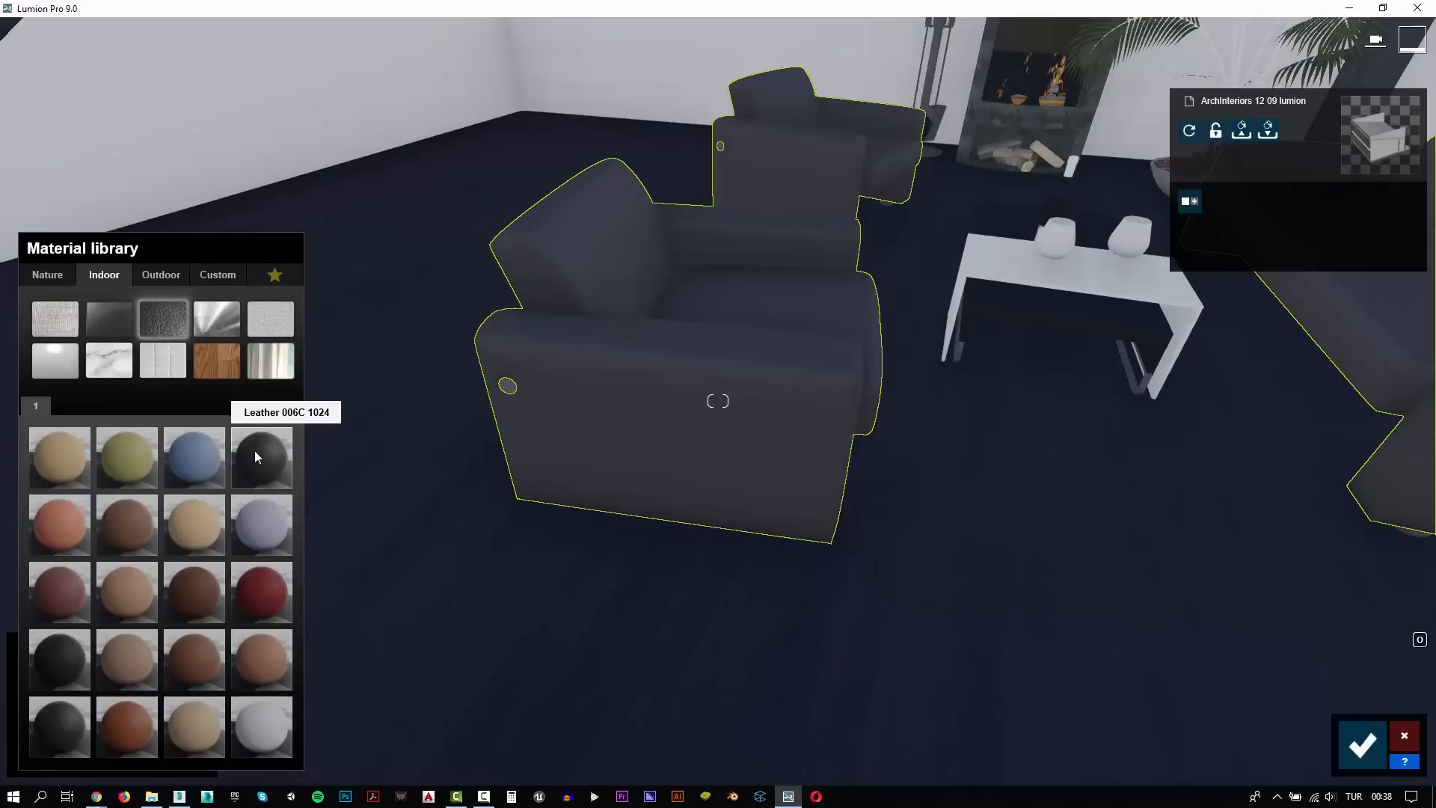
pyautogui.scroll(3, 605, 413)
pyautogui.scroll(-3, 387, 474)
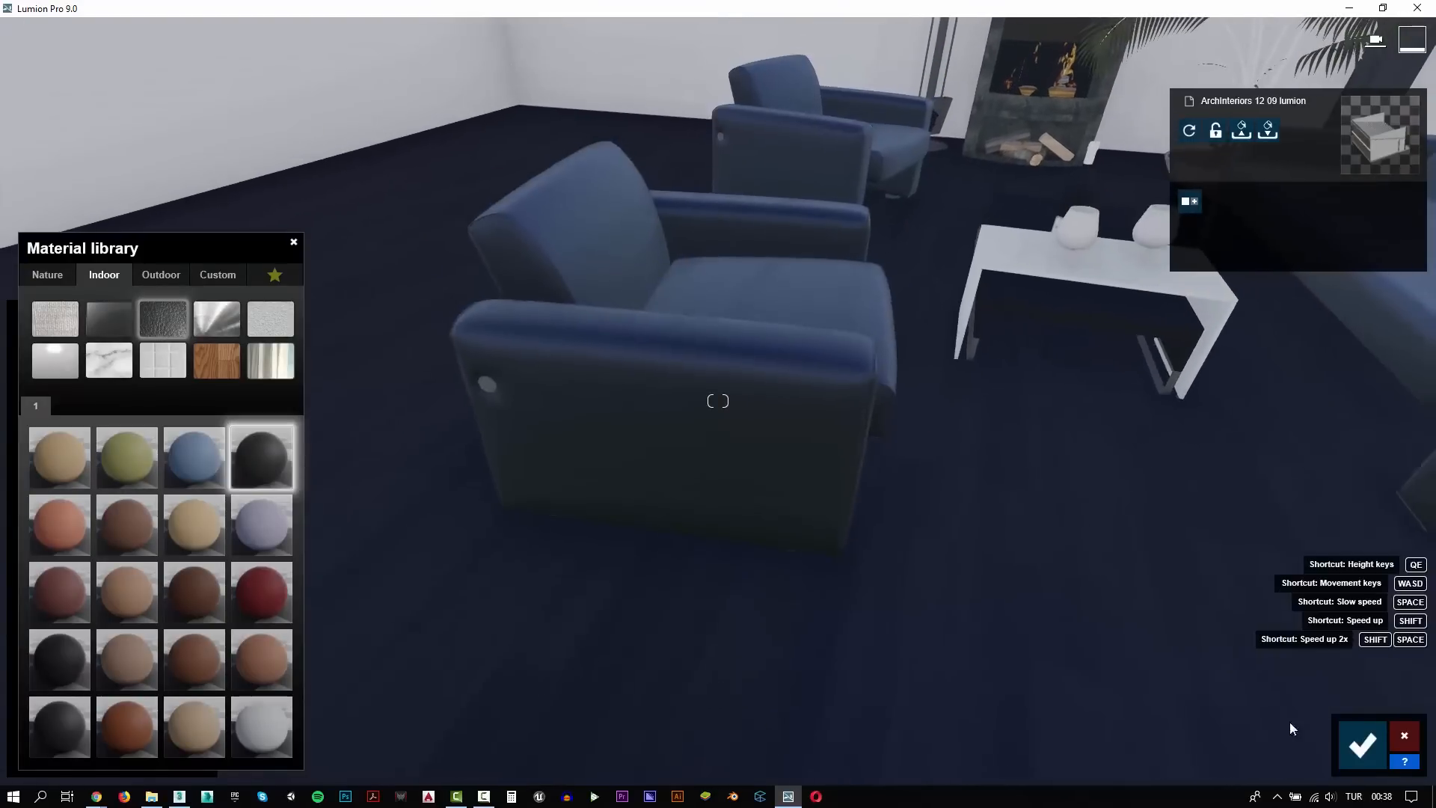
pyautogui.click(1348, 742)
# Place a reflection control sphere from the lights and utilities library on the floor beside the coffee table
pyautogui.click(44, 677)
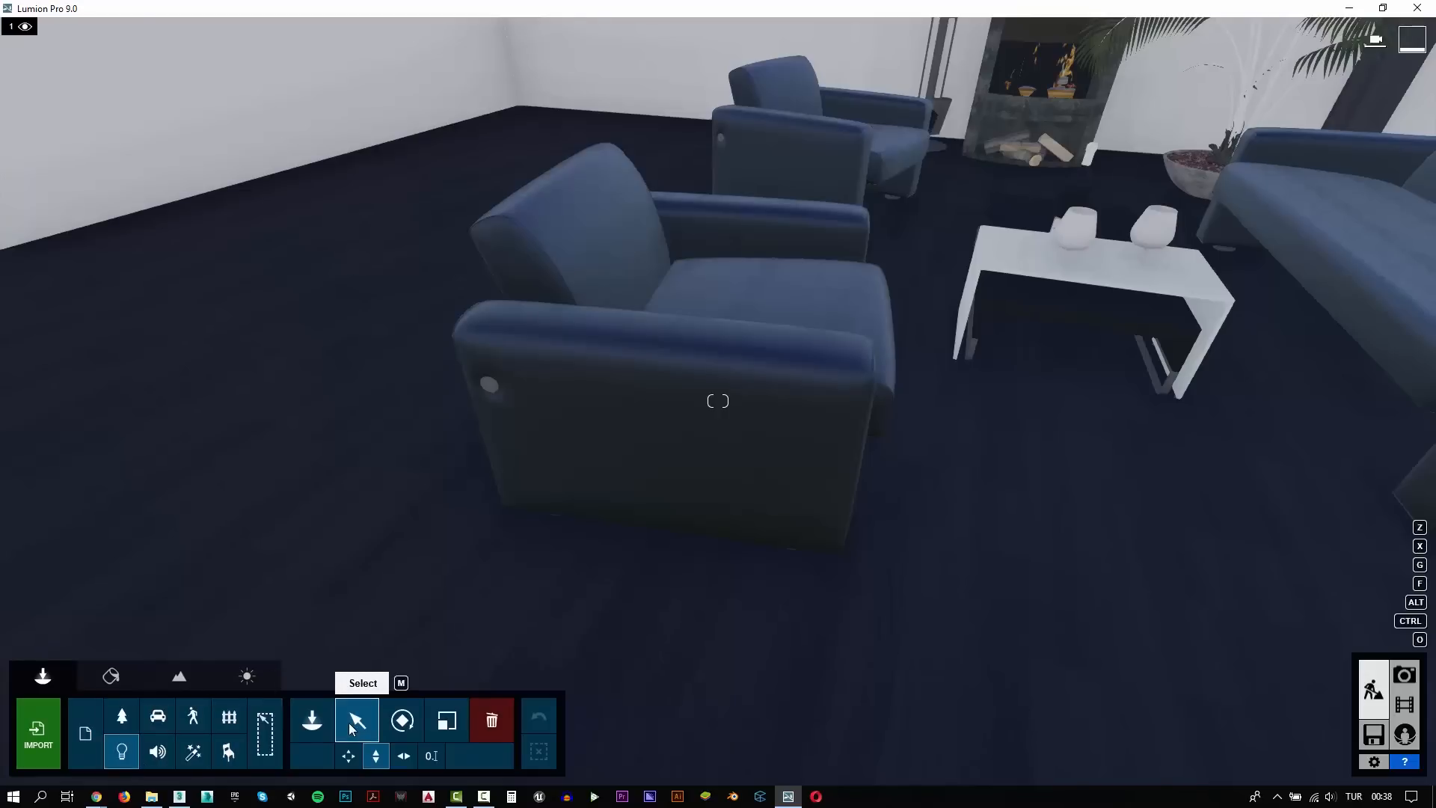
pyautogui.click(326, 723)
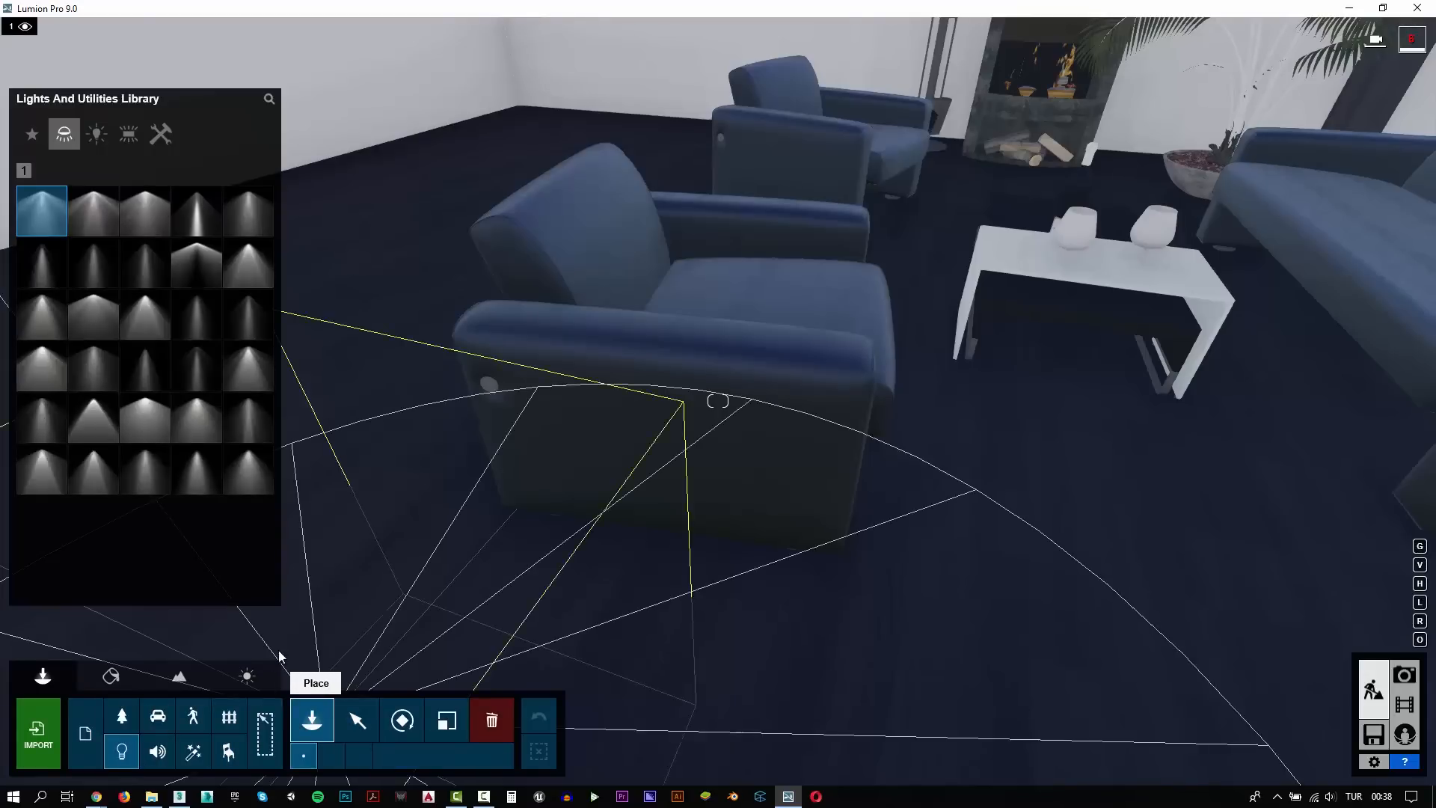
pyautogui.click(160, 134)
pyautogui.click(196, 210)
pyautogui.click(1083, 454)
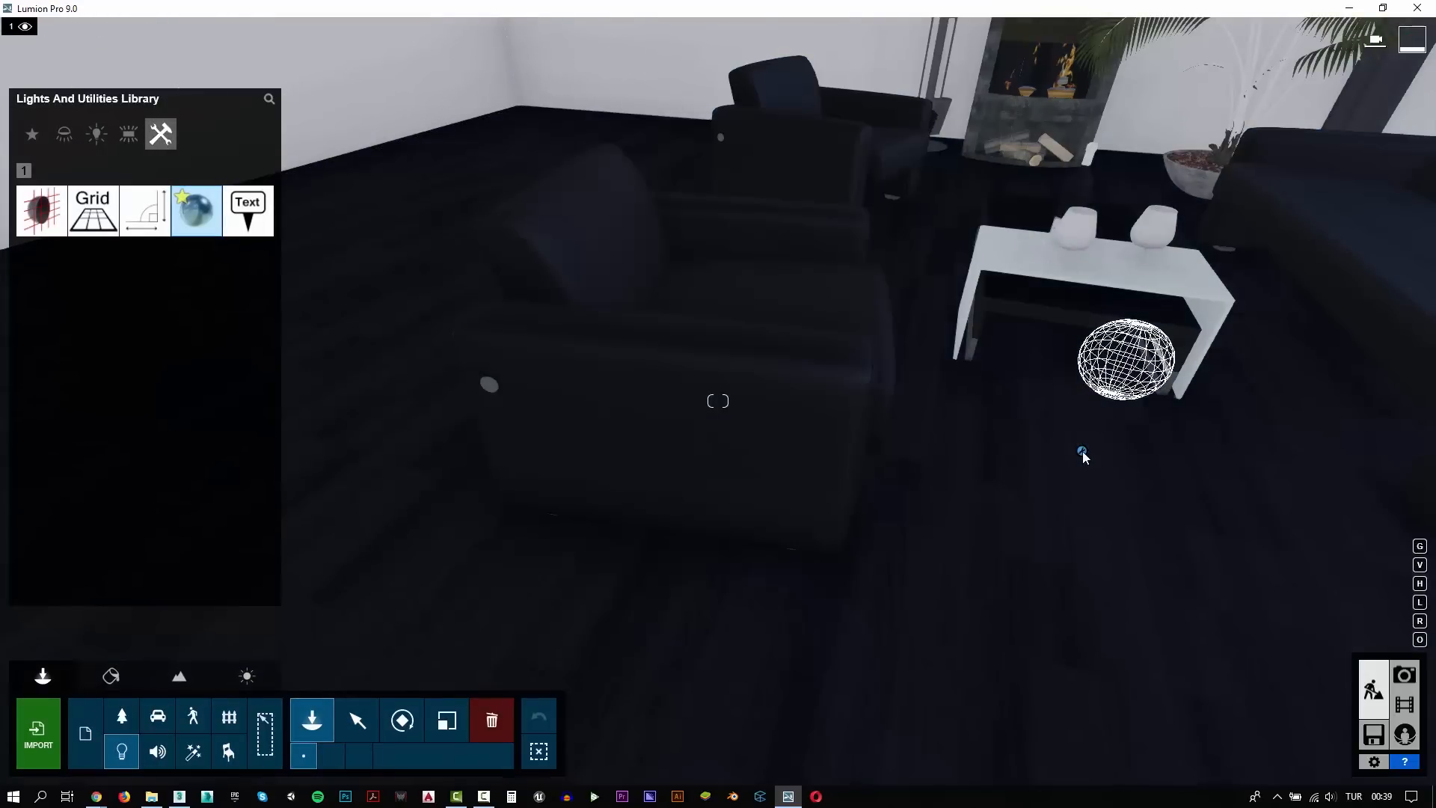
# Assign a dark indoor metal material to the round side buttons and feet of the sofas and armchairs
pyautogui.press('d')
pyautogui.press('a')
pyautogui.moveTo(951, 471); pyautogui.dragTo(995, 396, button='right')
pyautogui.press('a')
pyautogui.press('s')
pyautogui.moveTo(908, 532); pyautogui.dragTo(914, 528, button='right')
pyautogui.click(110, 675)
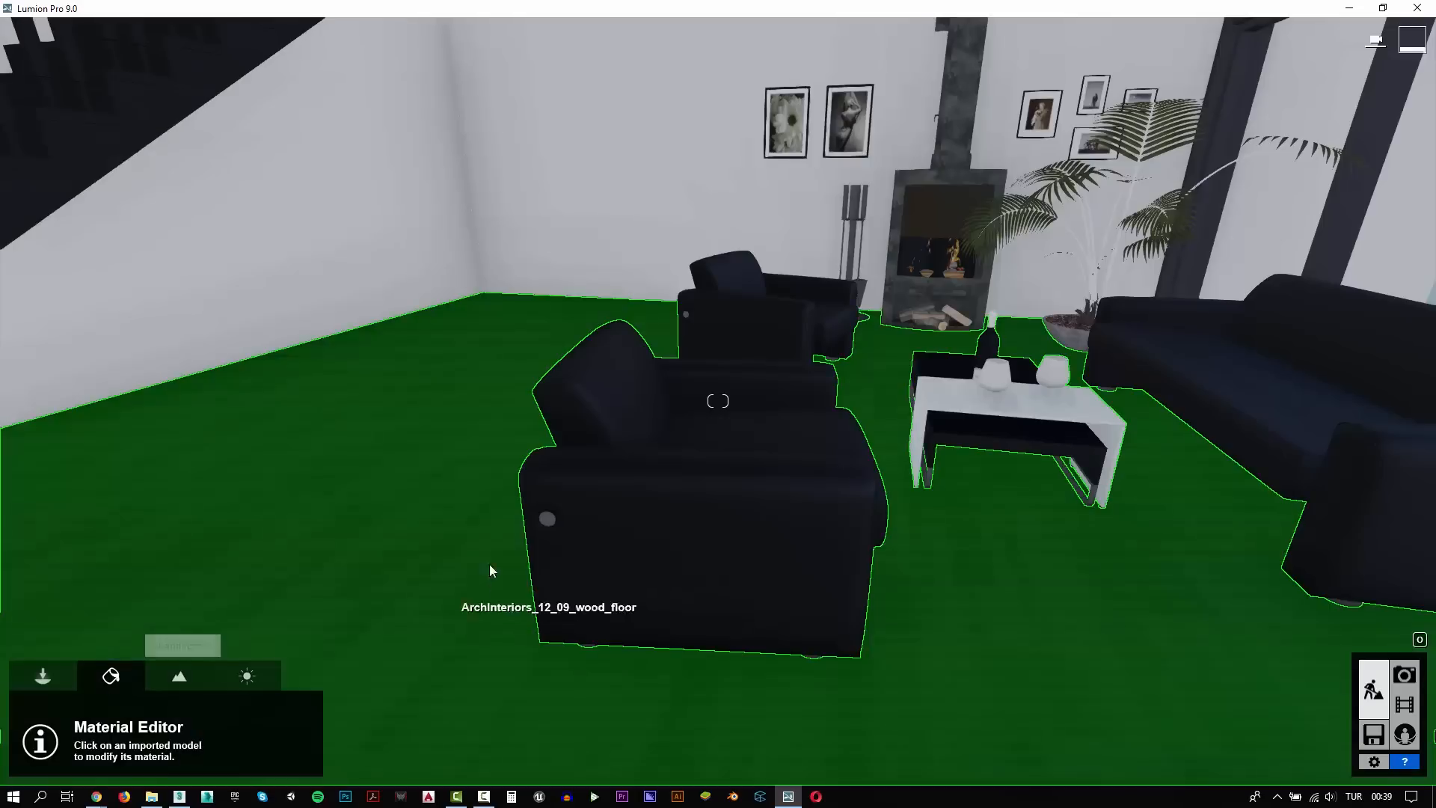
pyautogui.click(549, 521)
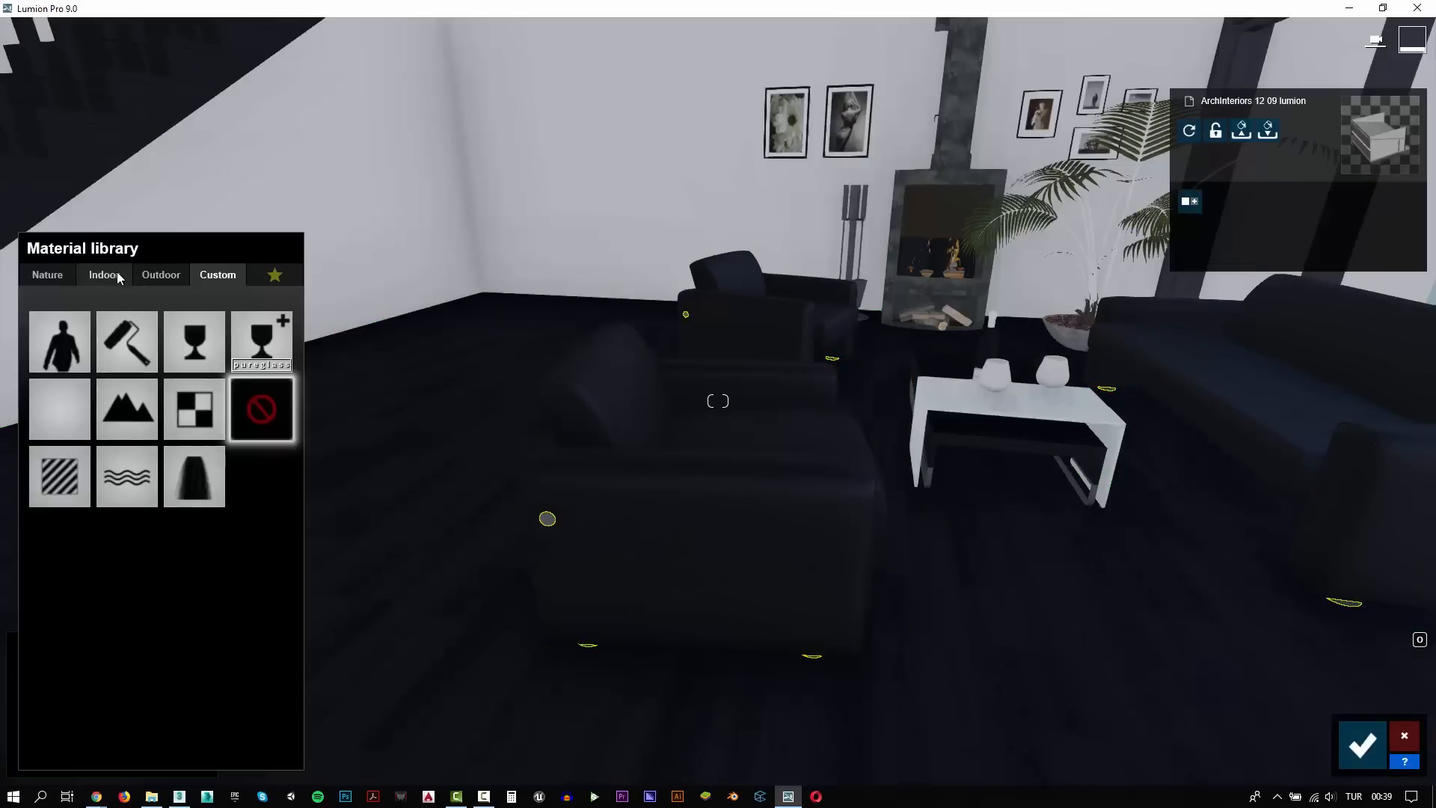
pyautogui.click(104, 276)
pyautogui.click(216, 318)
pyautogui.click(66, 406)
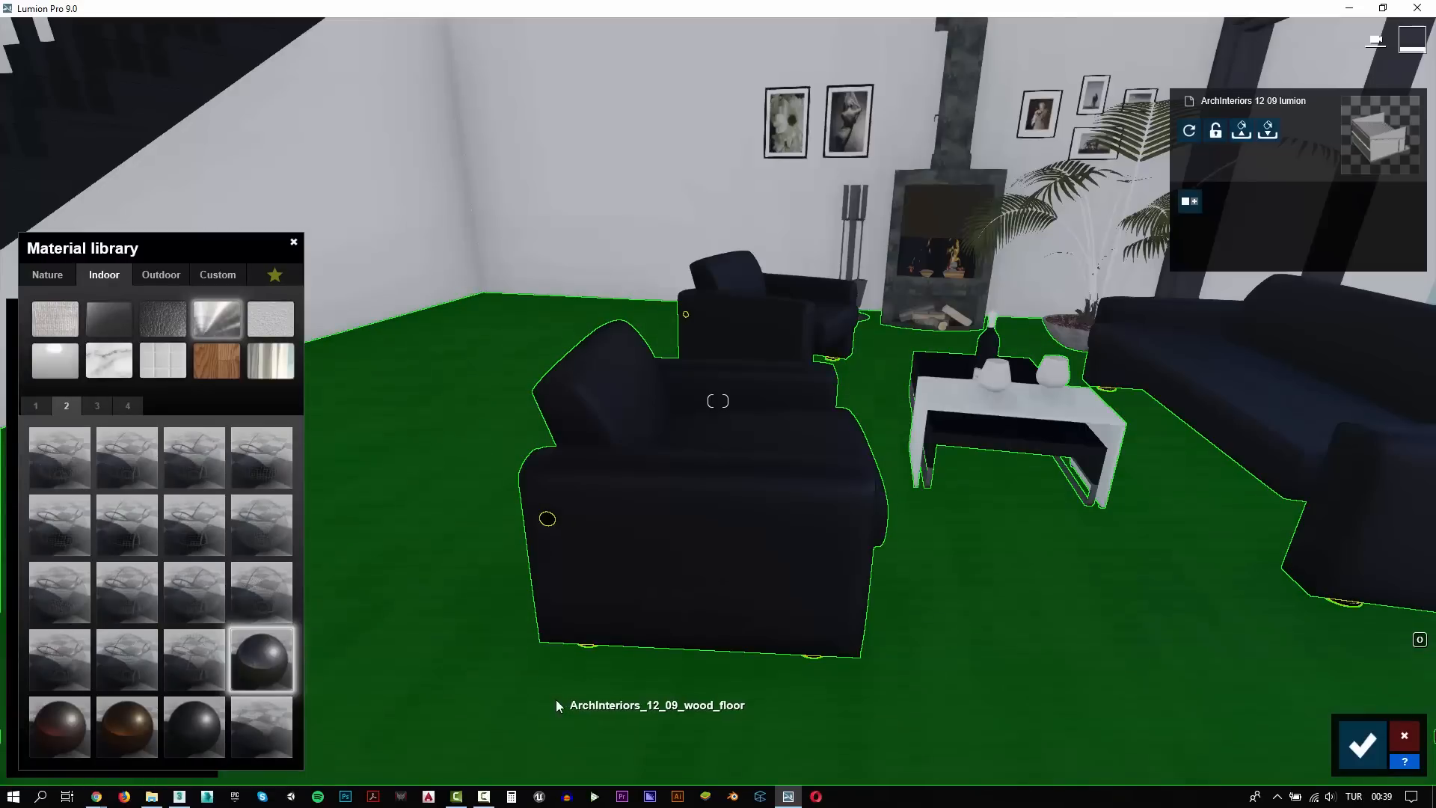
# Assign the custom Standard material to the living room's wood floor
pyautogui.click(555, 698)
pyautogui.click(74, 487)
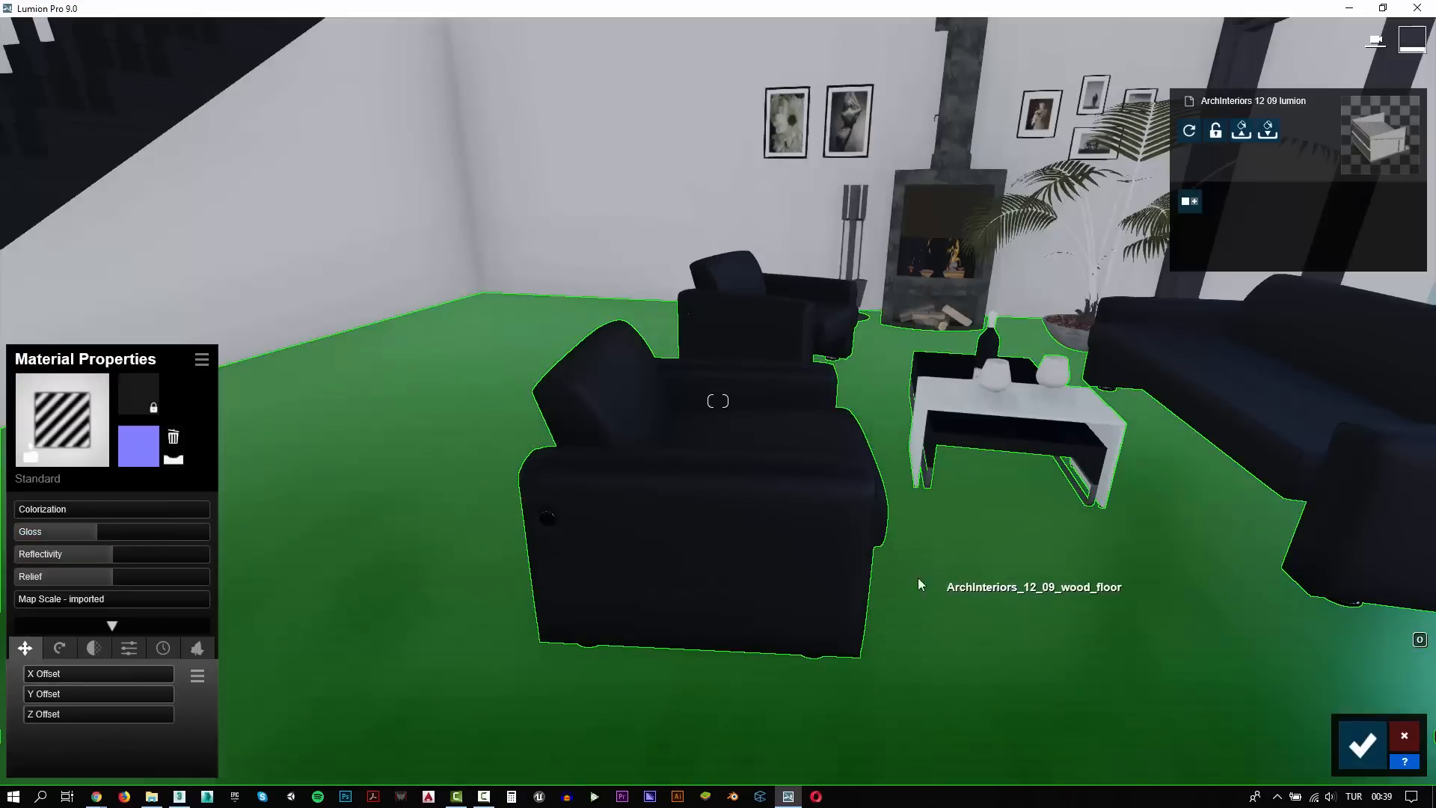
# Move to the coffee table and assign the indoor Interior Glass 001 material to the two wine glasses
pyautogui.moveTo(918, 577); pyautogui.dragTo(1062, 593, button='right')
pyautogui.press('w')
pyautogui.moveTo(718, 401); pyautogui.dragTo(669, 445, button='right')
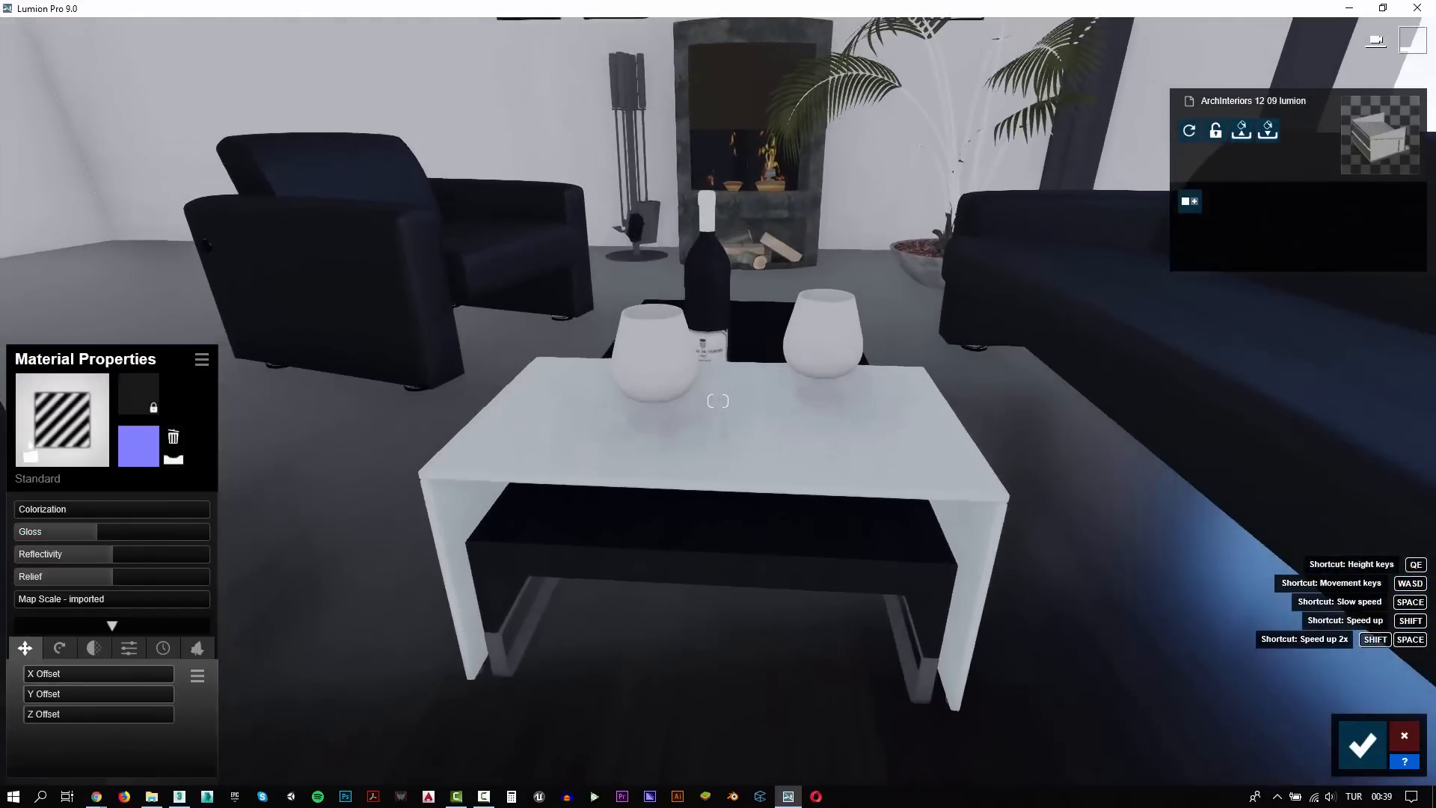
pyautogui.click(536, 404)
pyautogui.click(104, 276)
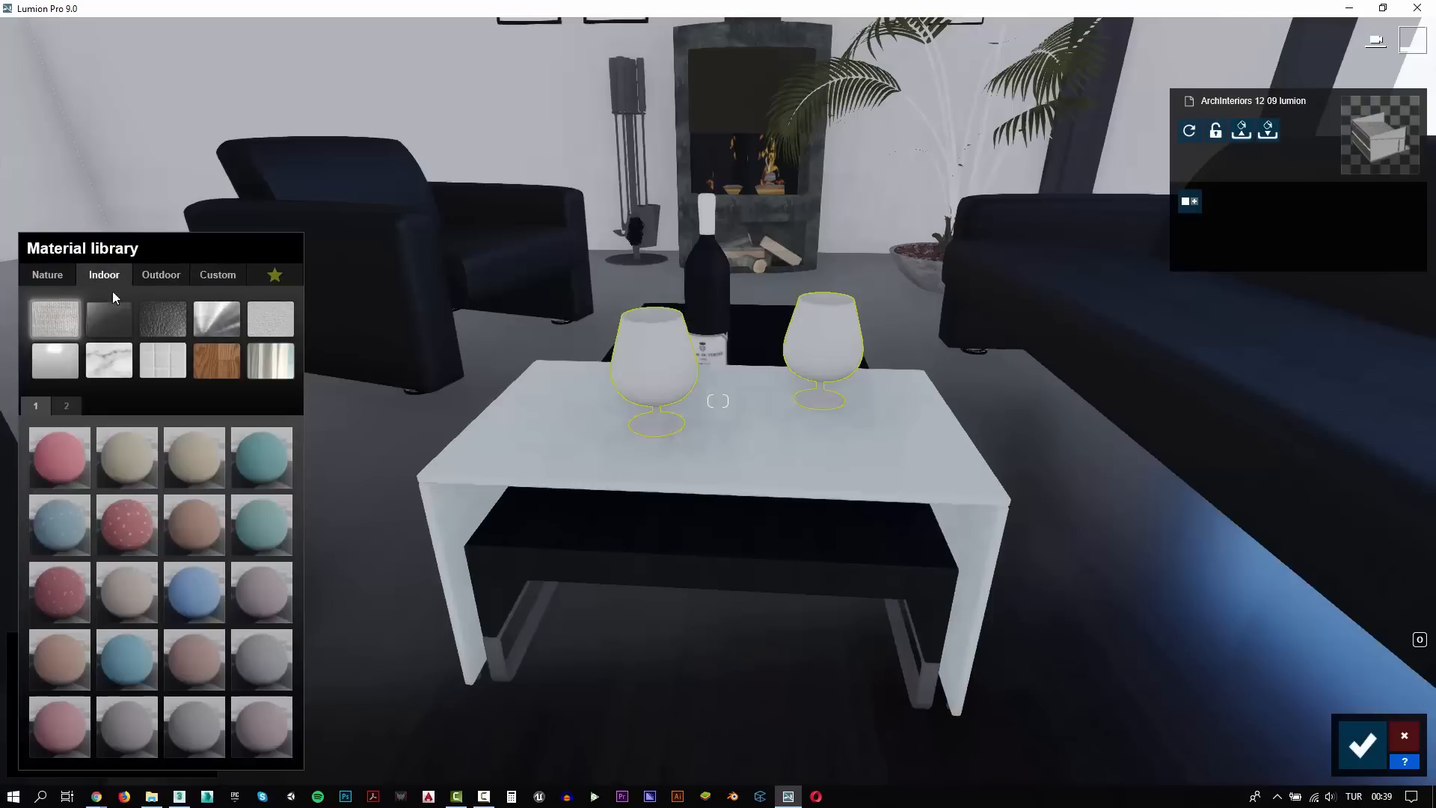
pyautogui.click(101, 323)
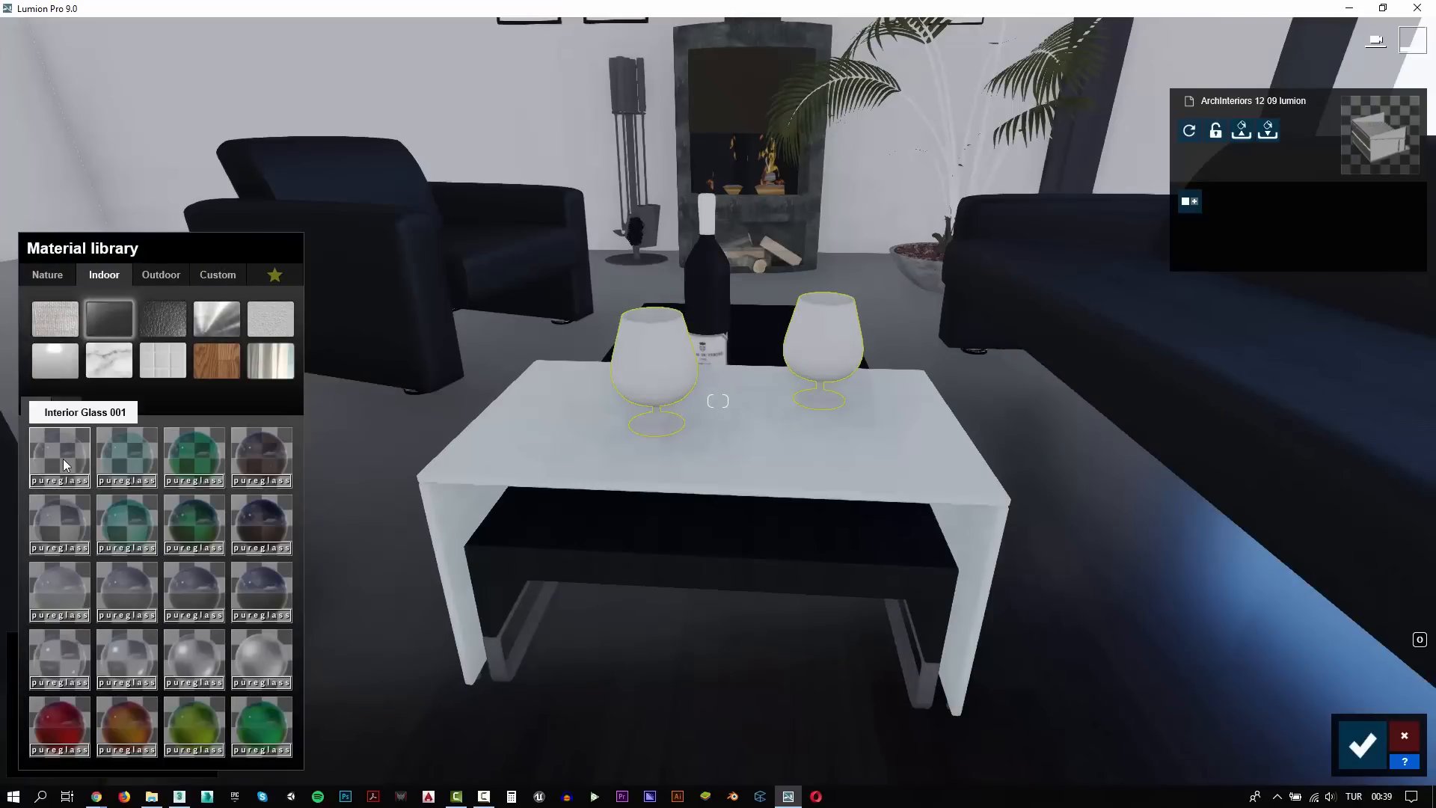
pyautogui.click(63, 459)
# Assign the red indoor DecoGlass 007 material to the wine inside the glasses and save the material changes
pyautogui.press('w')
pyautogui.moveTo(703, 438); pyautogui.dragTo(640, 441, button='right')
pyautogui.press('q')
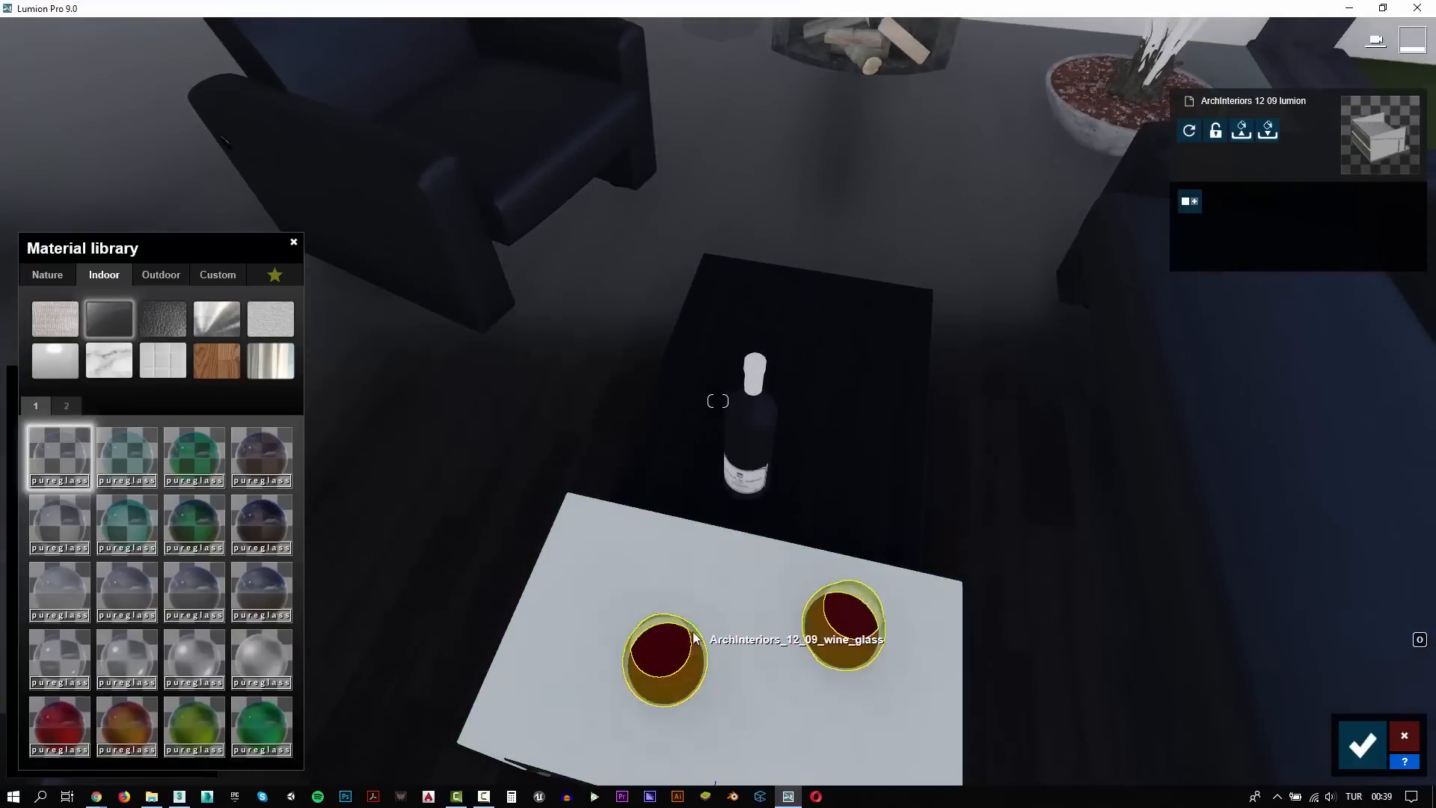
pyautogui.click(666, 656)
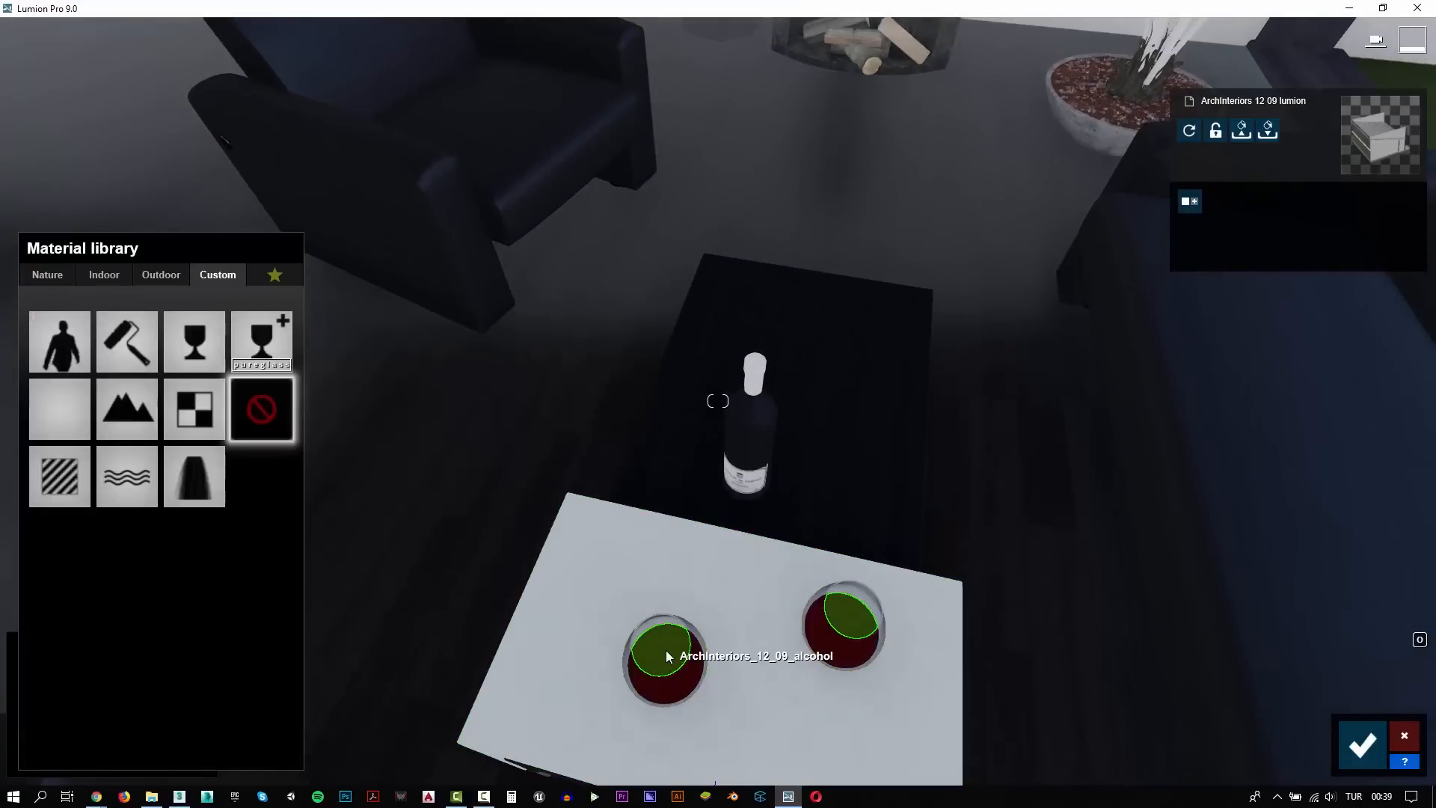
pyautogui.click(108, 279)
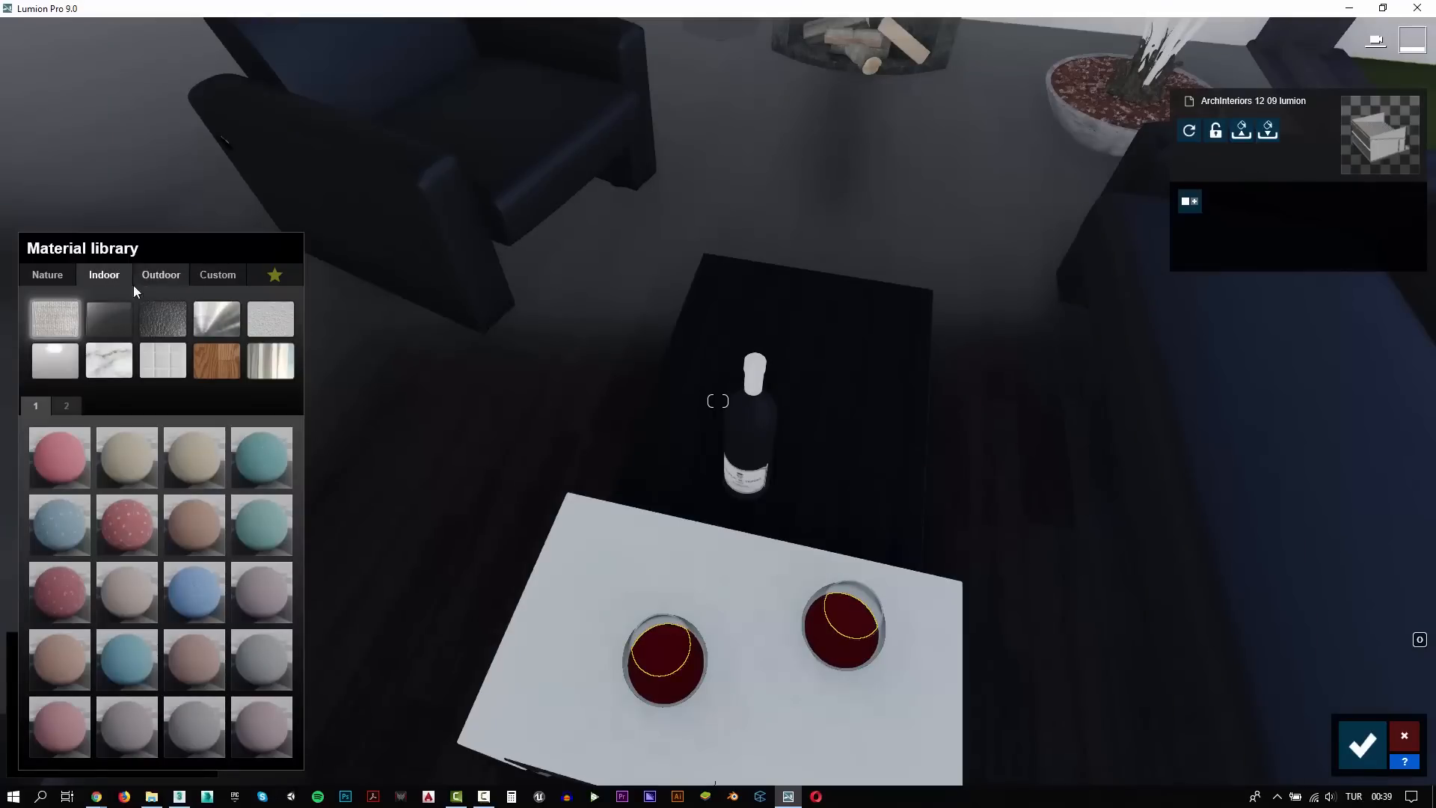
pyautogui.click(108, 319)
pyautogui.click(70, 729)
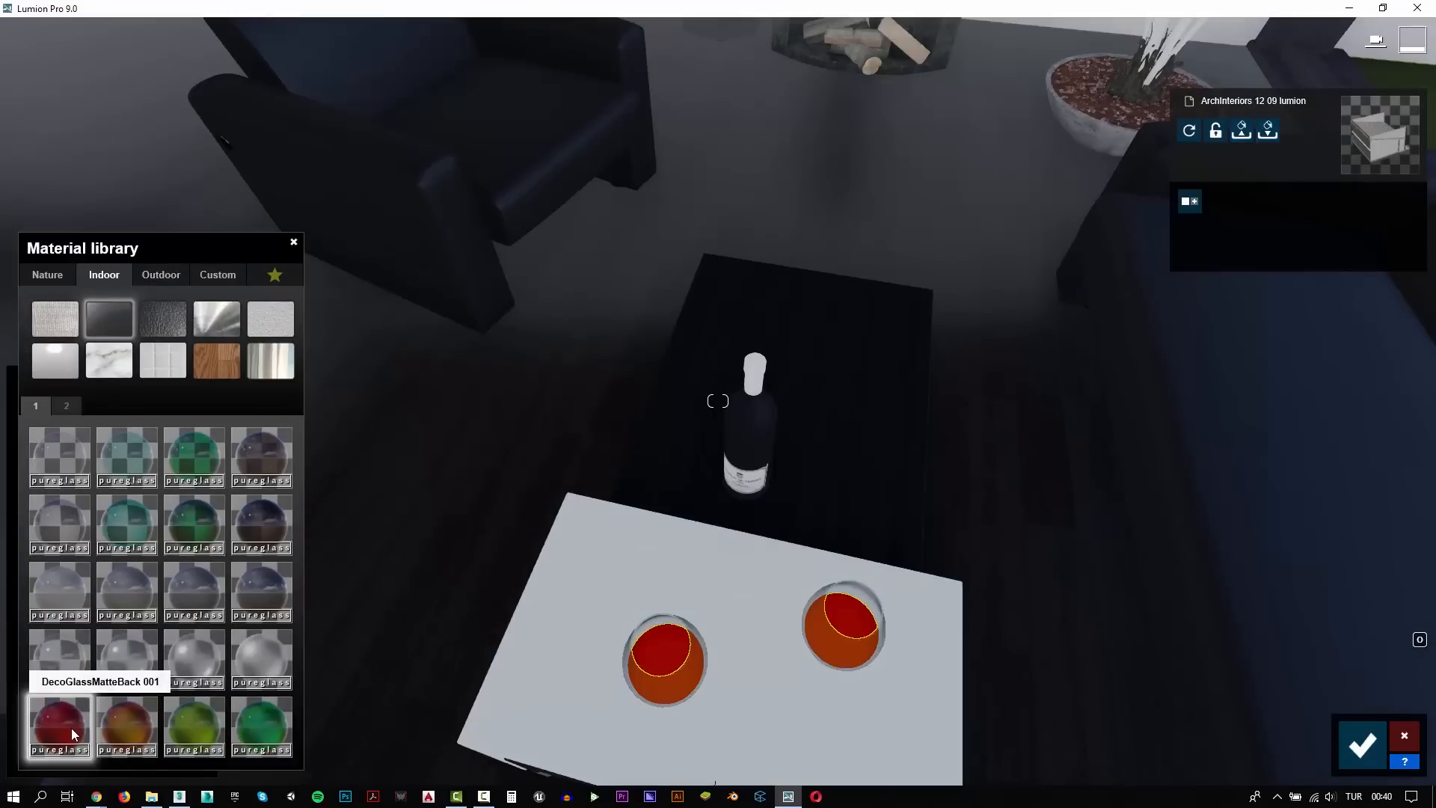
pyautogui.click(66, 406)
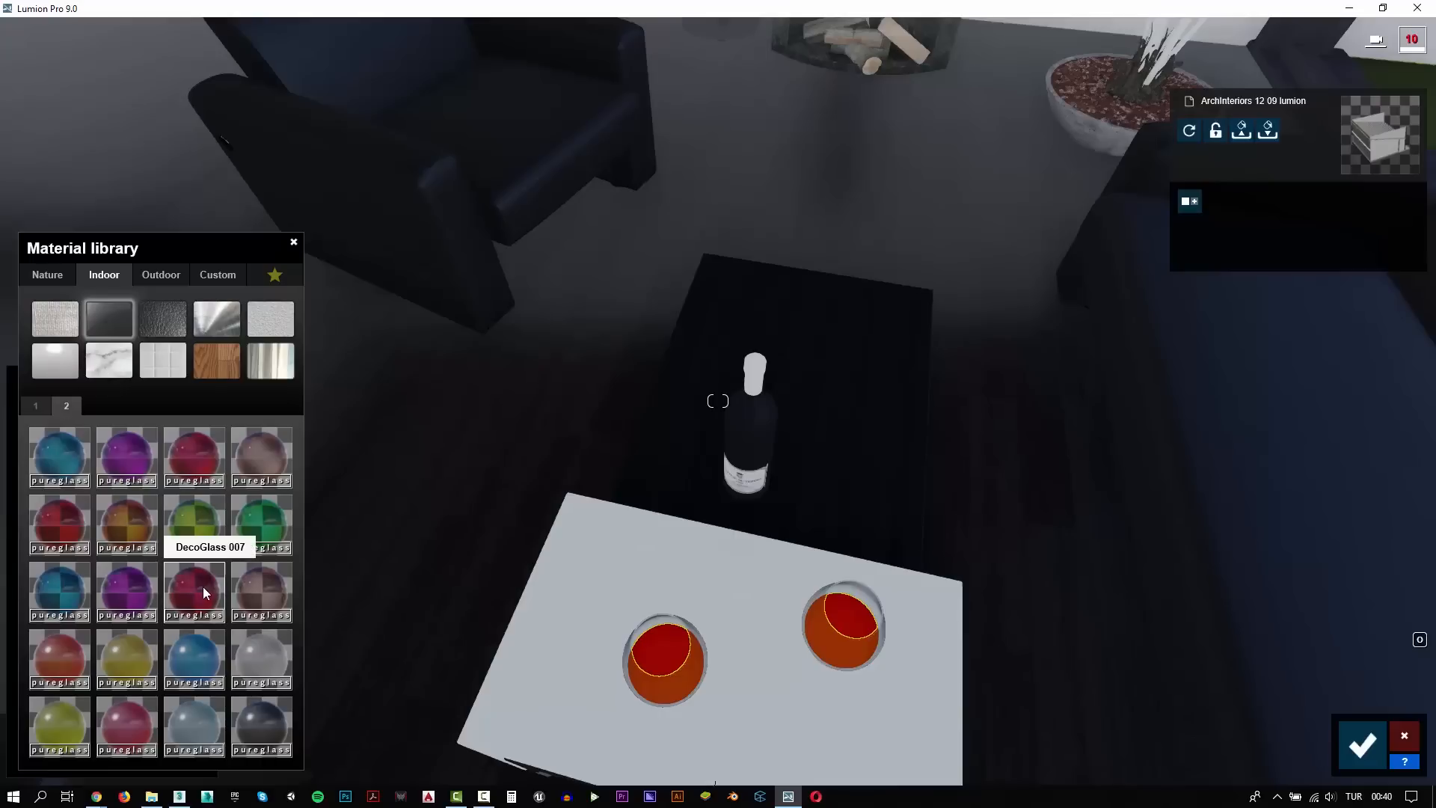
pyautogui.click(199, 466)
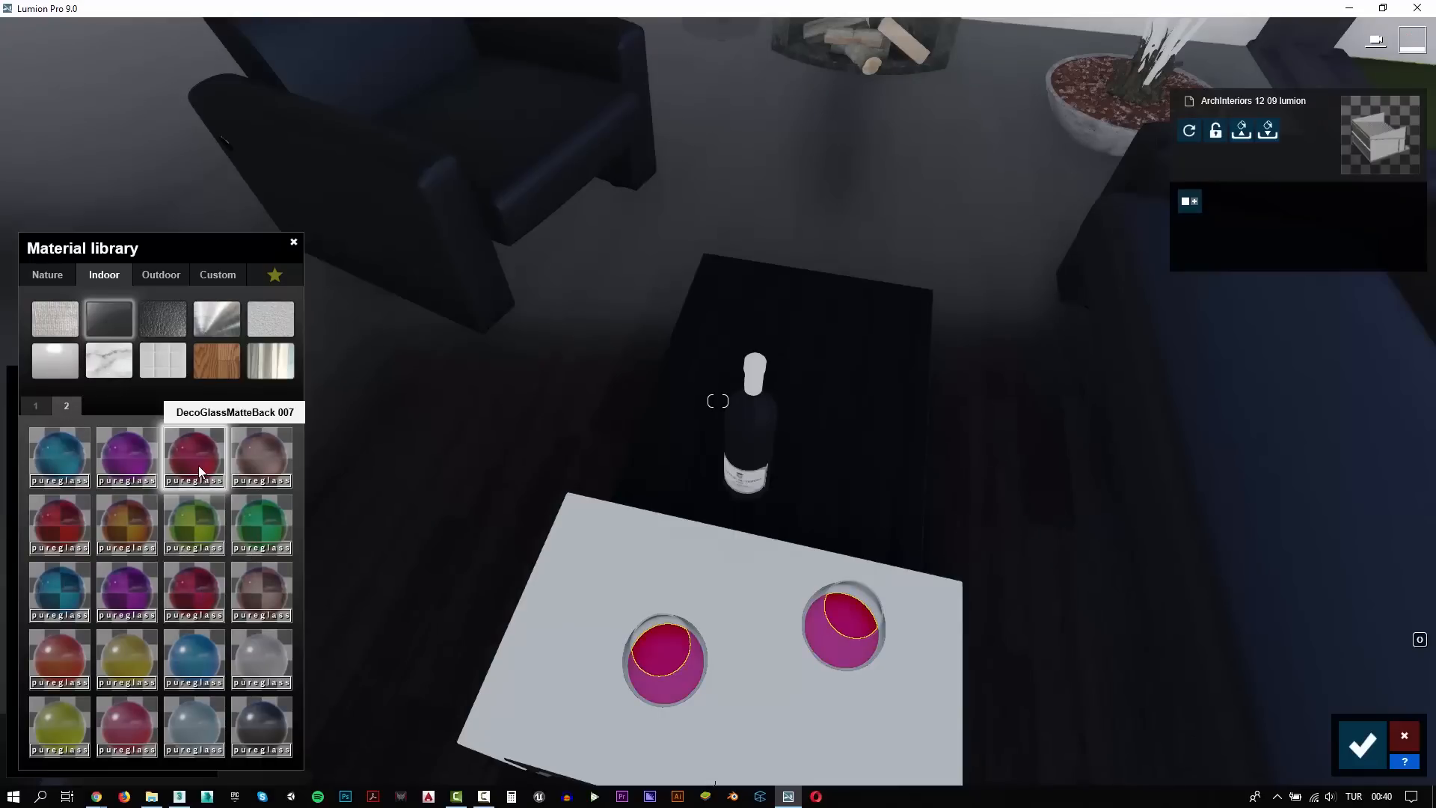
pyautogui.click(200, 588)
pyautogui.click(1362, 745)
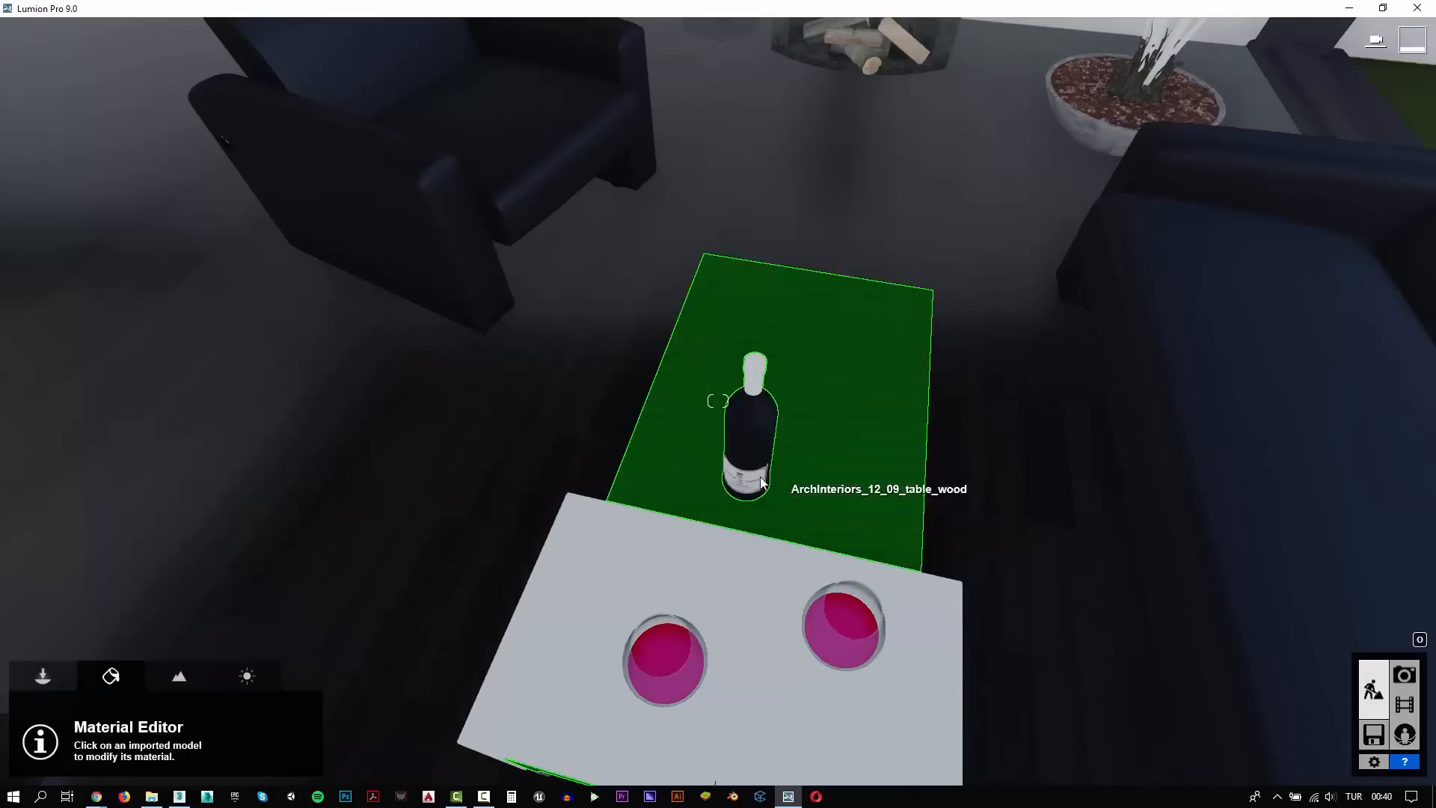
# Replace the material of the wine in both glasses with the custom Standard material
pyautogui.scroll(-4, 727, 463)
pyautogui.moveTo(727, 464); pyautogui.dragTo(709, 191, button='right')
pyautogui.click(711, 66)
pyautogui.moveTo(710, 66); pyautogui.dragTo(705, 161, button='right')
pyautogui.press('w')
pyautogui.press('s')
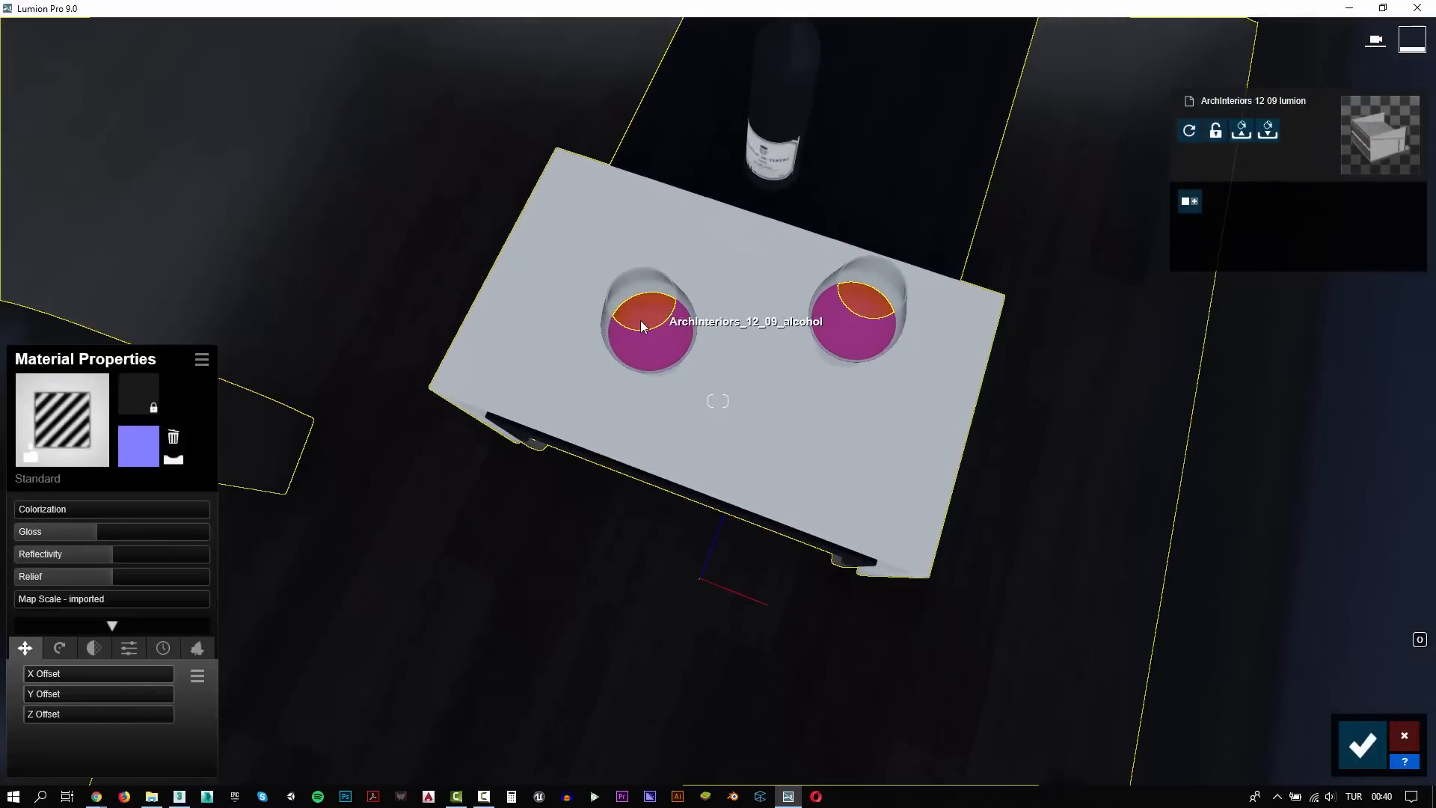
pyautogui.click(640, 320)
pyautogui.click(60, 447)
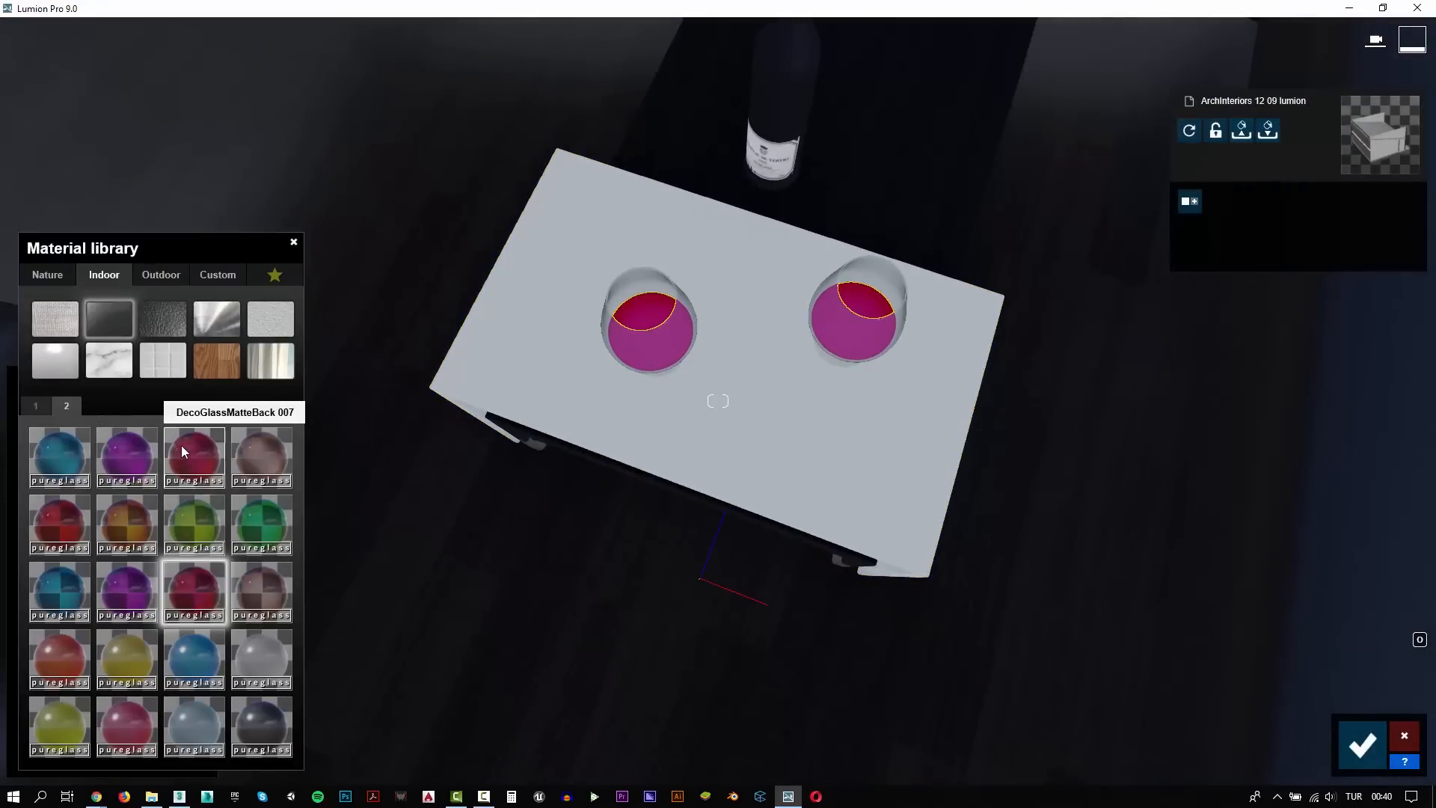
pyautogui.click(44, 277)
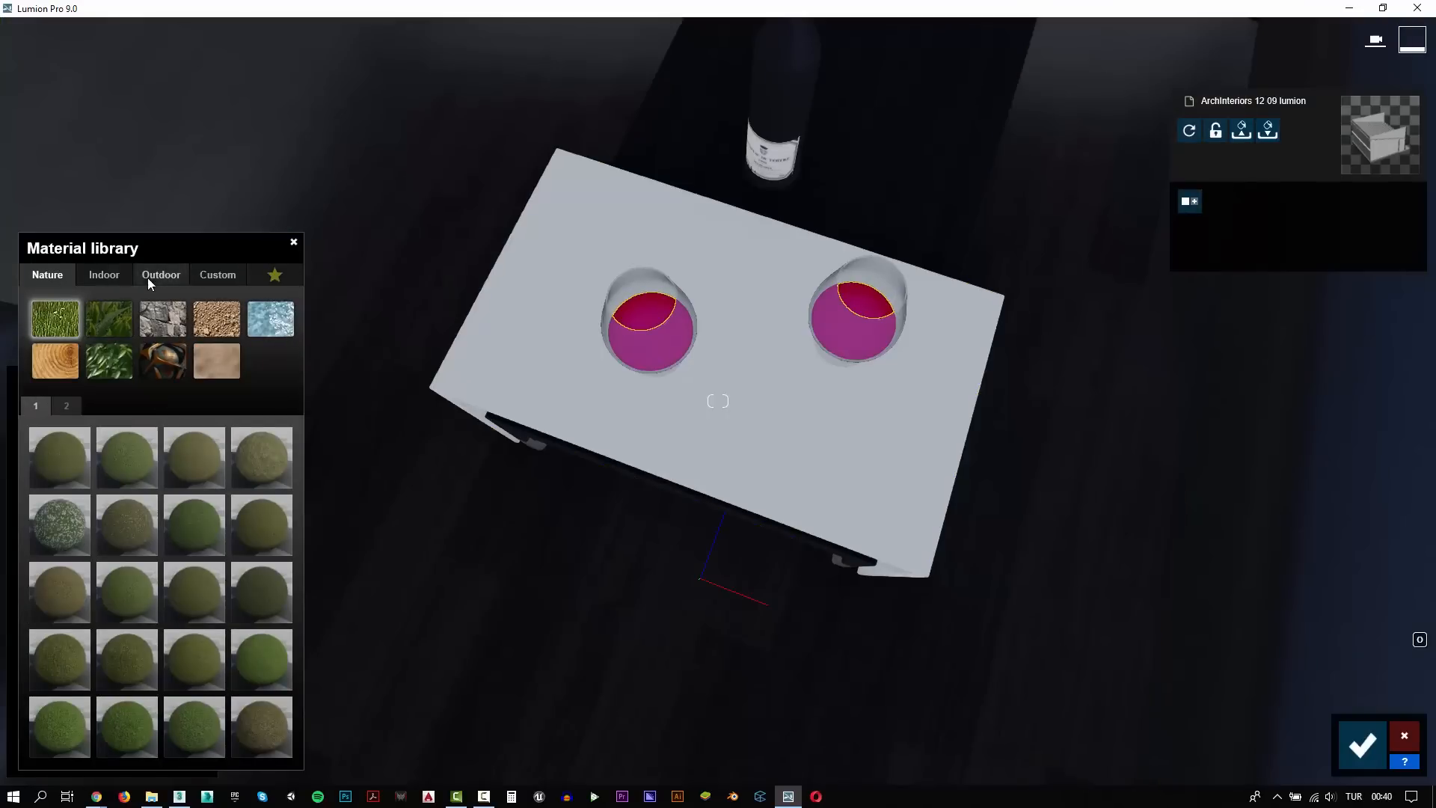
pyautogui.click(210, 274)
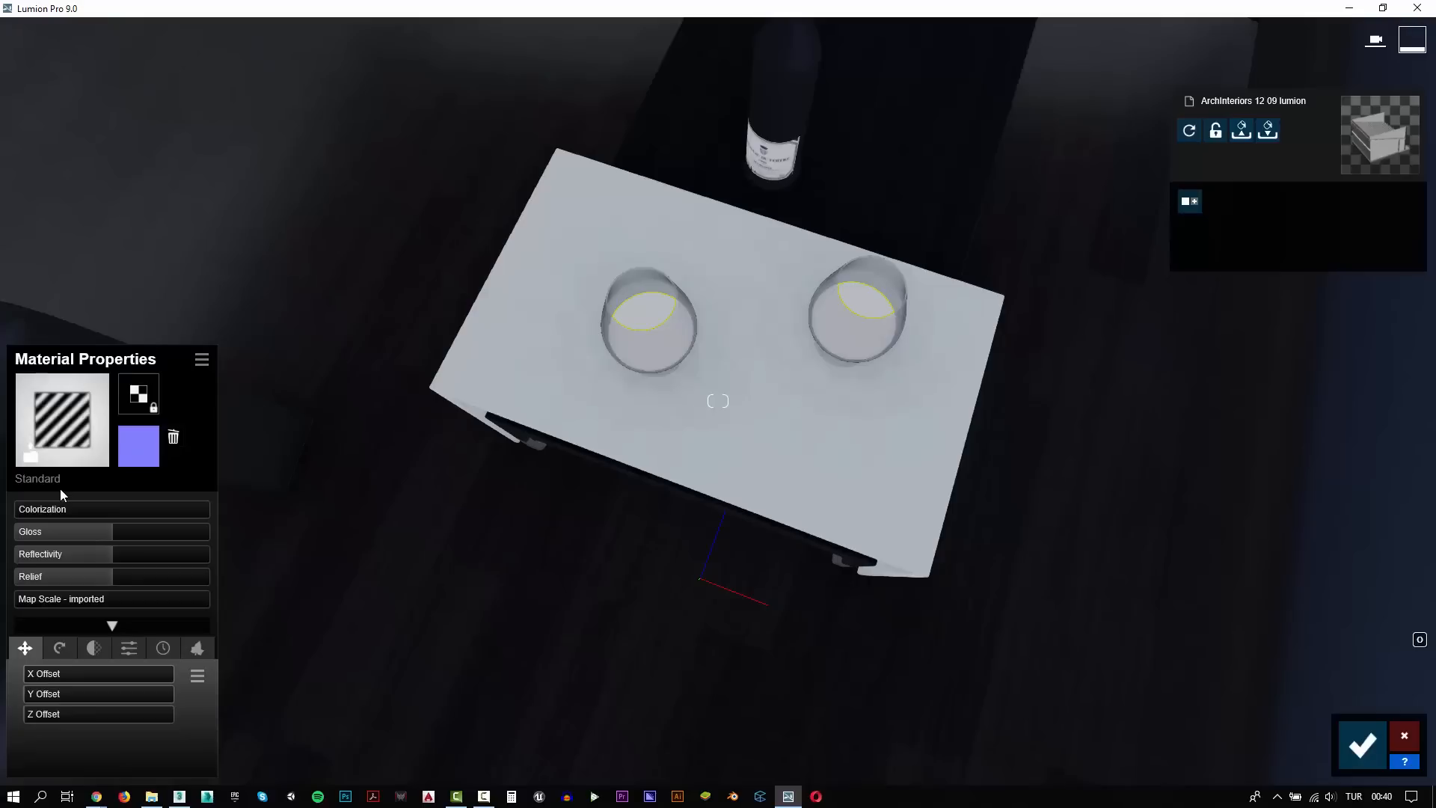
# Colorize the wine in the glasses a dark red at full strength and raise its gloss and reflectivity
pyautogui.click(69, 509)
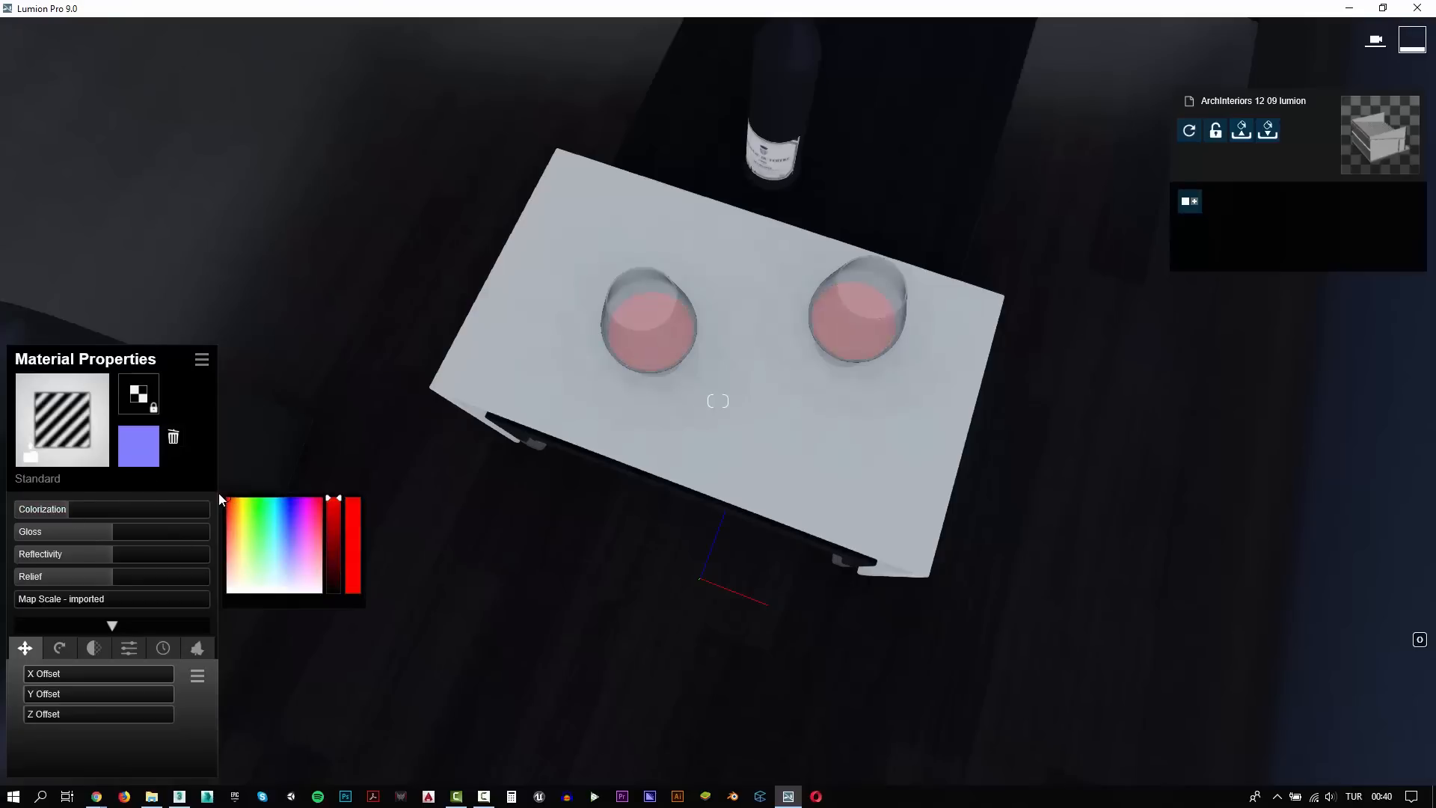
pyautogui.click(335, 561)
pyautogui.moveTo(334, 563); pyautogui.dragTo(333, 570)
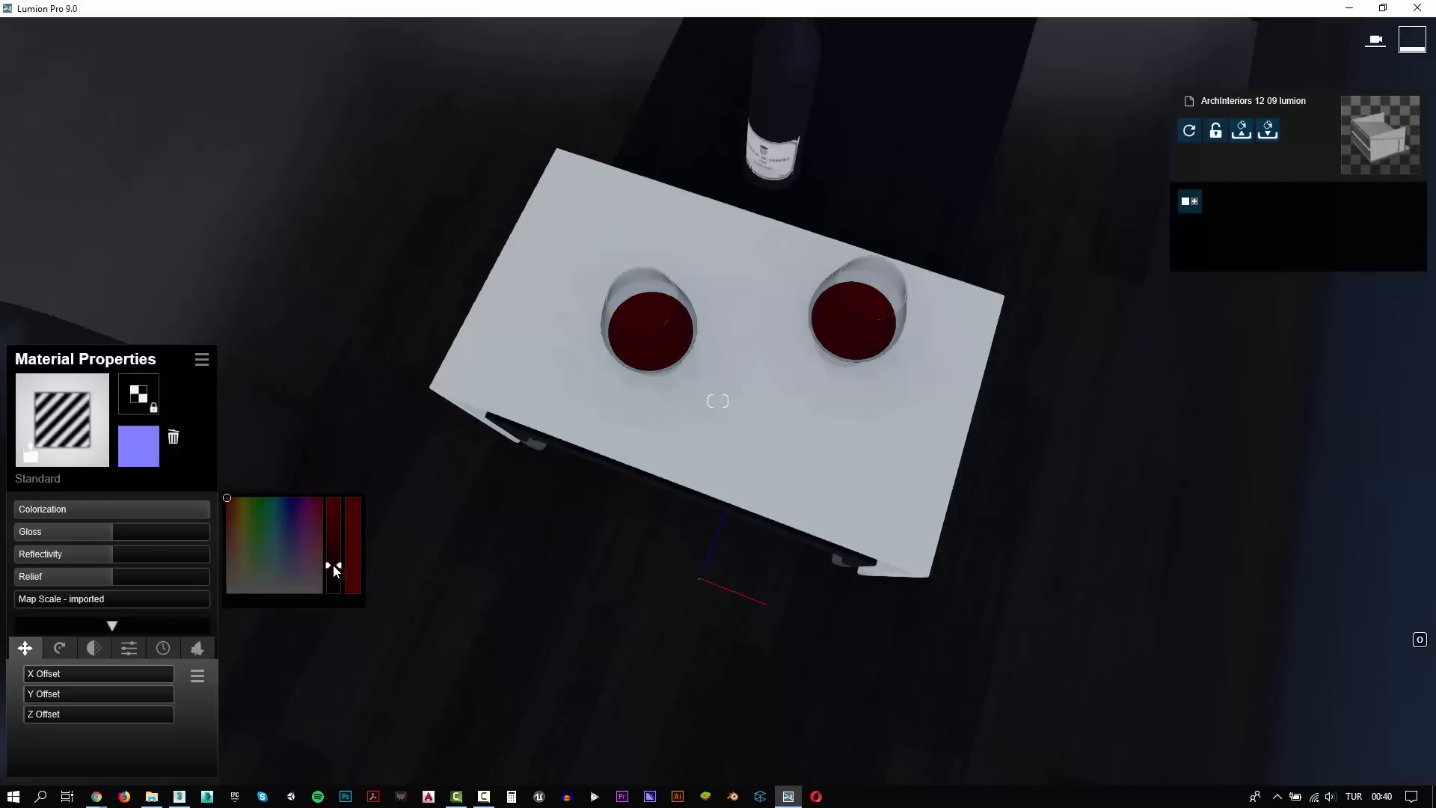
pyautogui.click(179, 534)
# Assign the dark indoor Milky Glass 004 material to the wine bottle's body
pyautogui.press('s')
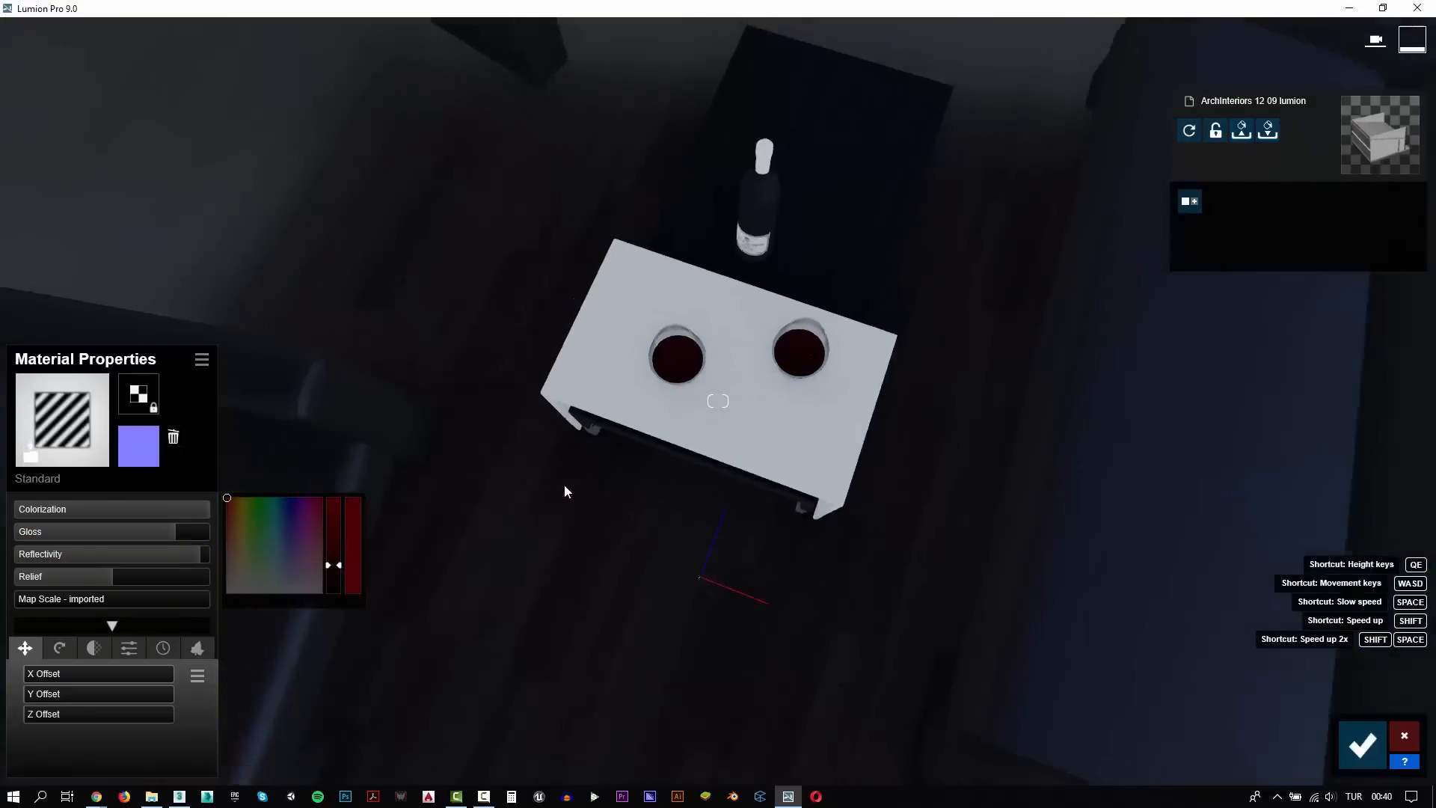
pyautogui.click(644, 262)
pyautogui.moveTo(644, 262); pyautogui.dragTo(648, 187, button='right')
pyautogui.press('w')
pyautogui.moveTo(718, 401); pyautogui.dragTo(625, 304, button='right')
pyautogui.press('e')
pyautogui.press('q')
pyautogui.press('w')
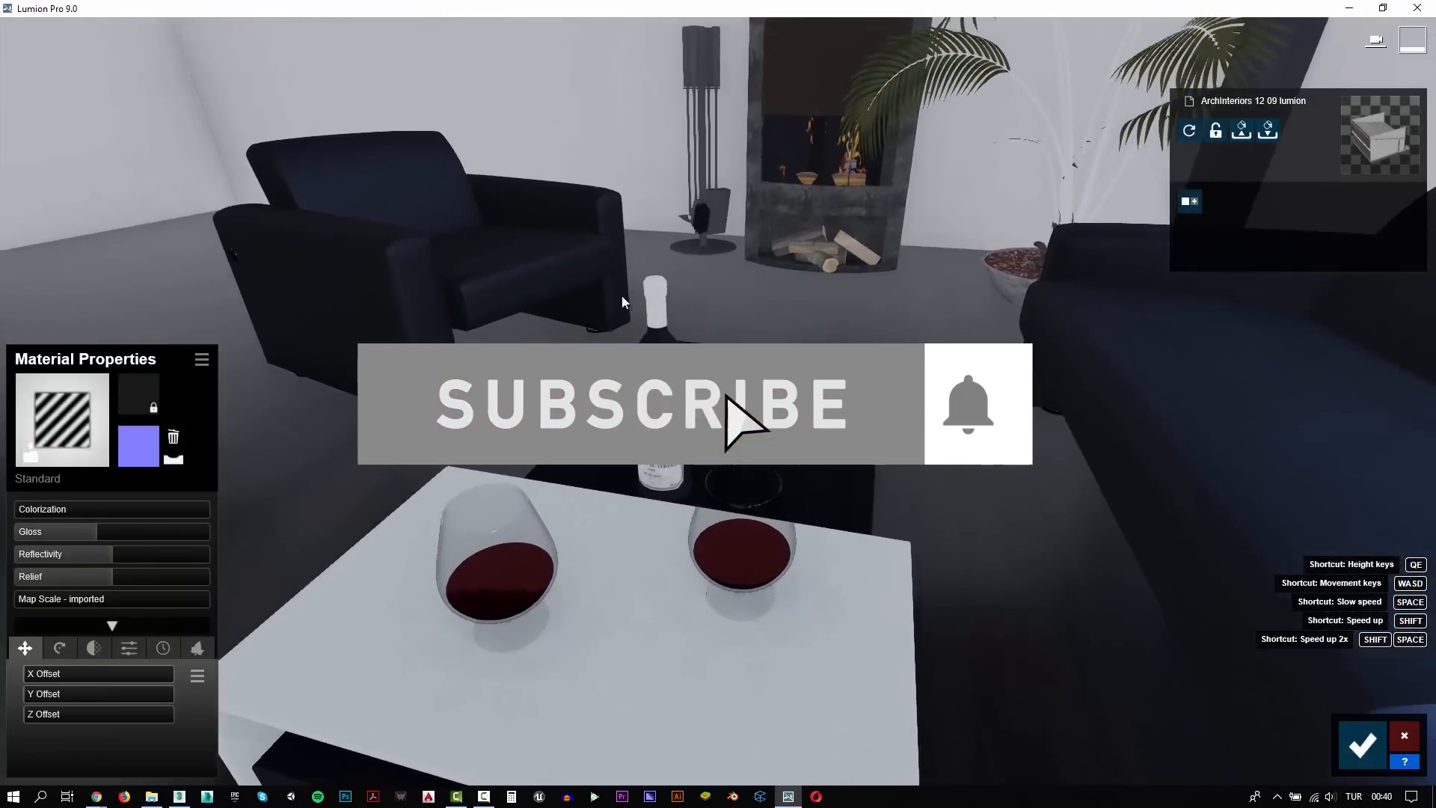
pyautogui.click(661, 359)
pyautogui.click(105, 275)
pyautogui.click(123, 326)
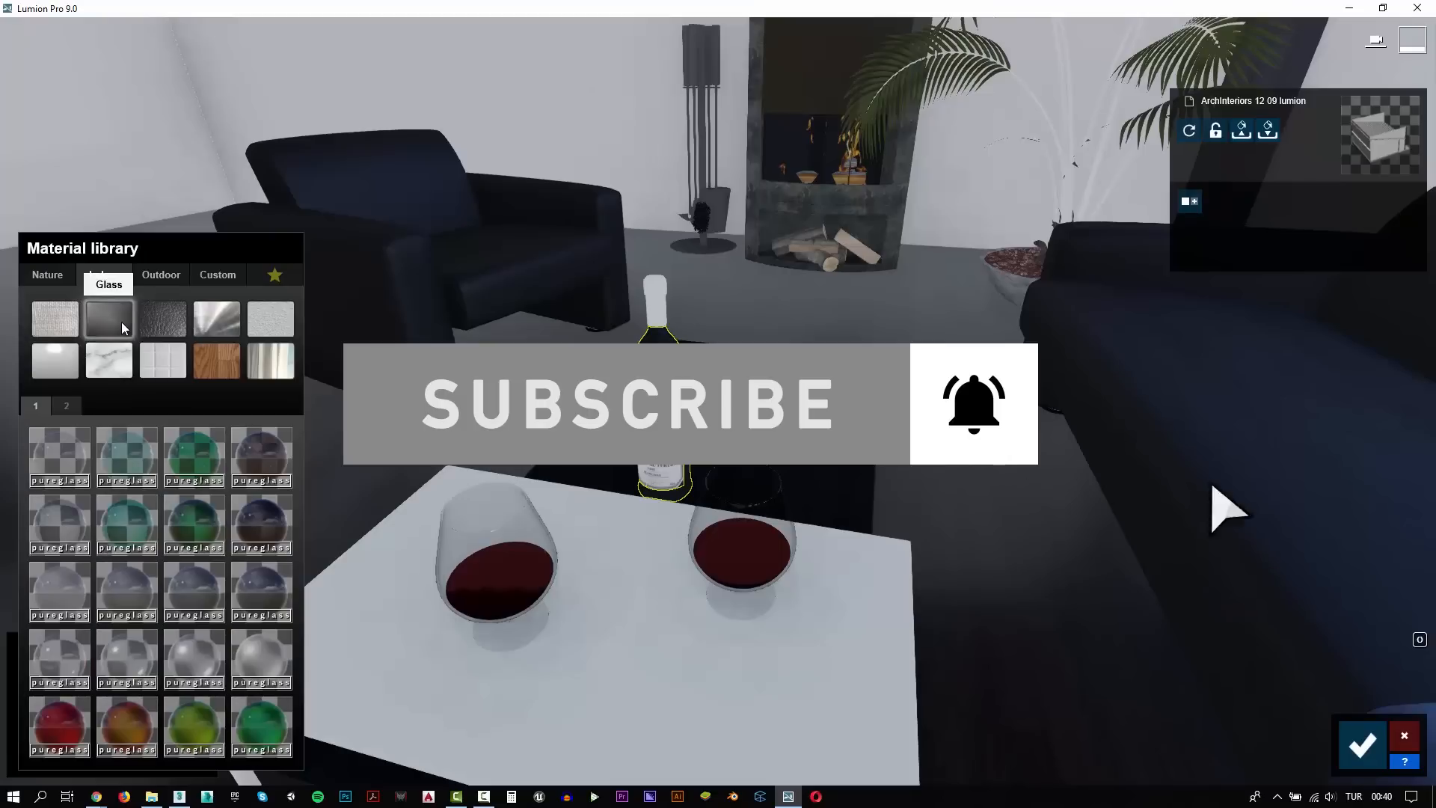
pyautogui.click(254, 525)
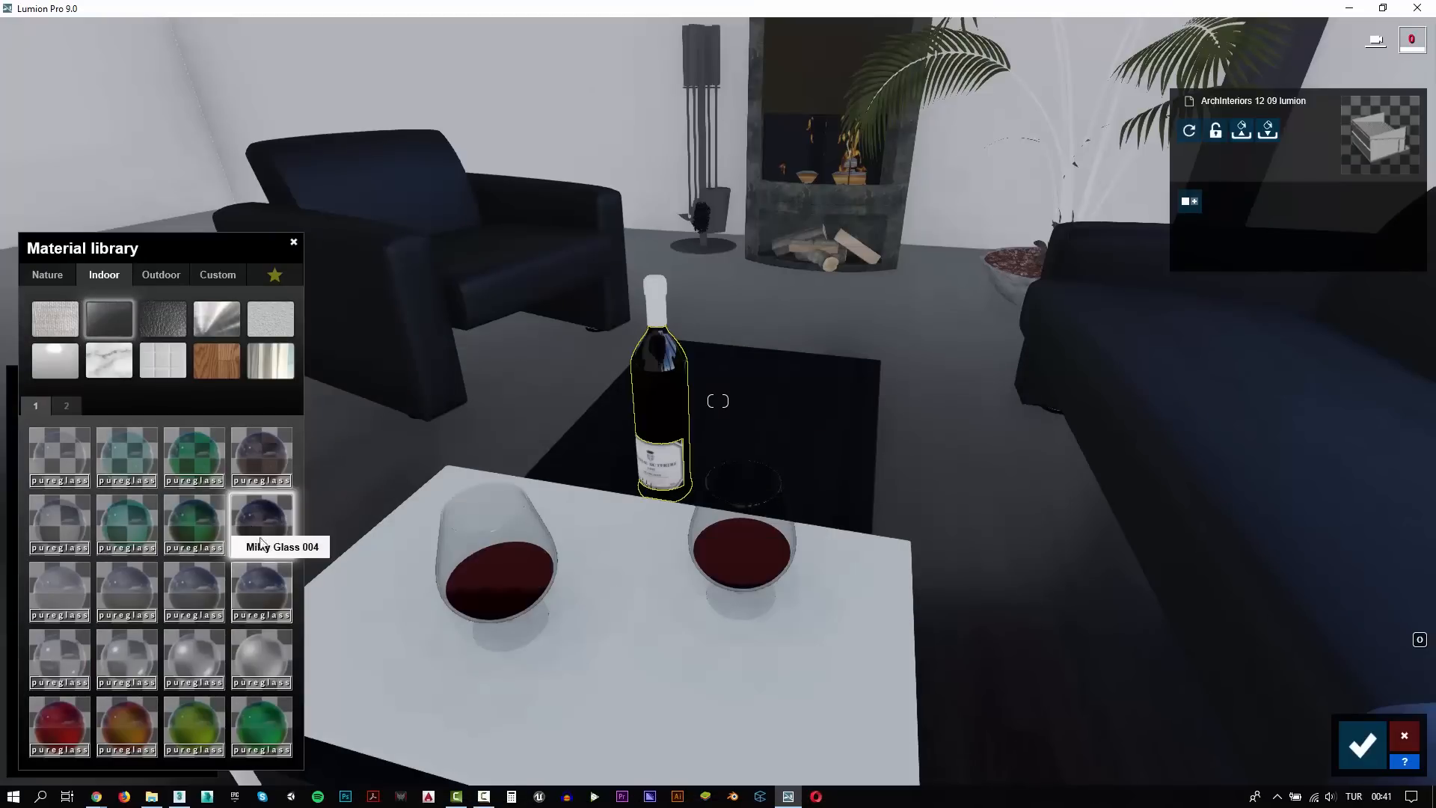
# Assign the indoor plaster material Polii TerracottaClayWorn 001 2K to the wine bottle's cap
pyautogui.click(655, 308)
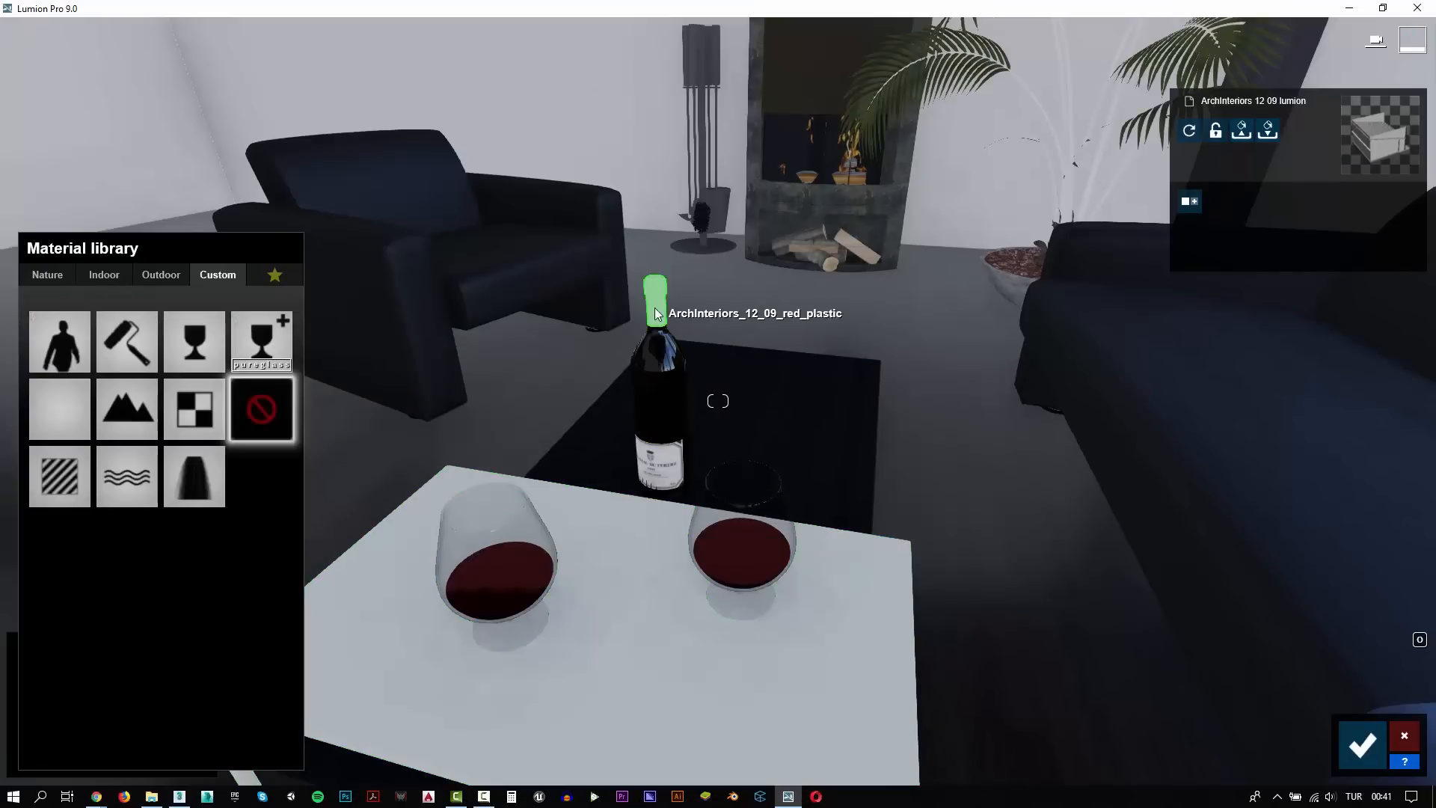
pyautogui.click(121, 277)
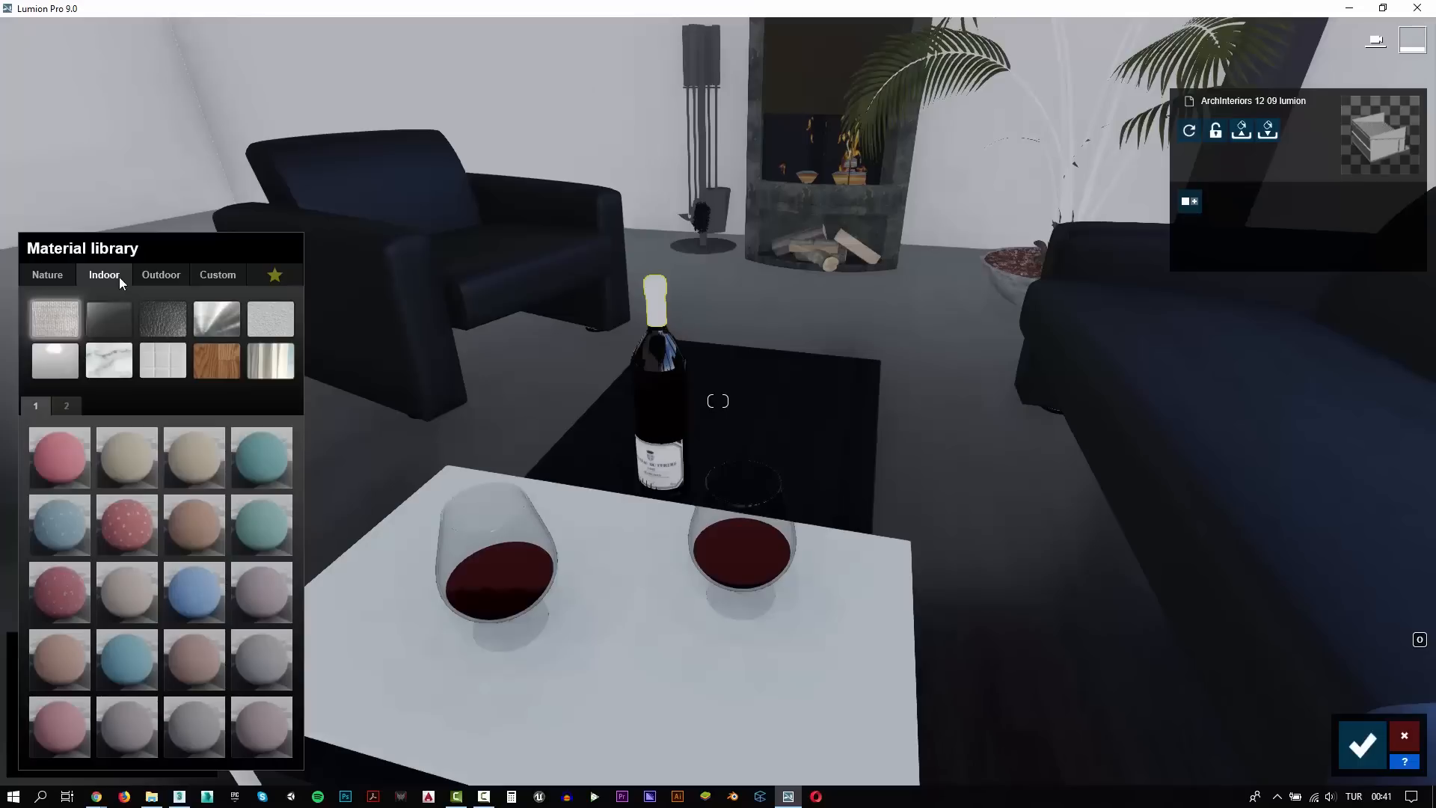
pyautogui.click(263, 320)
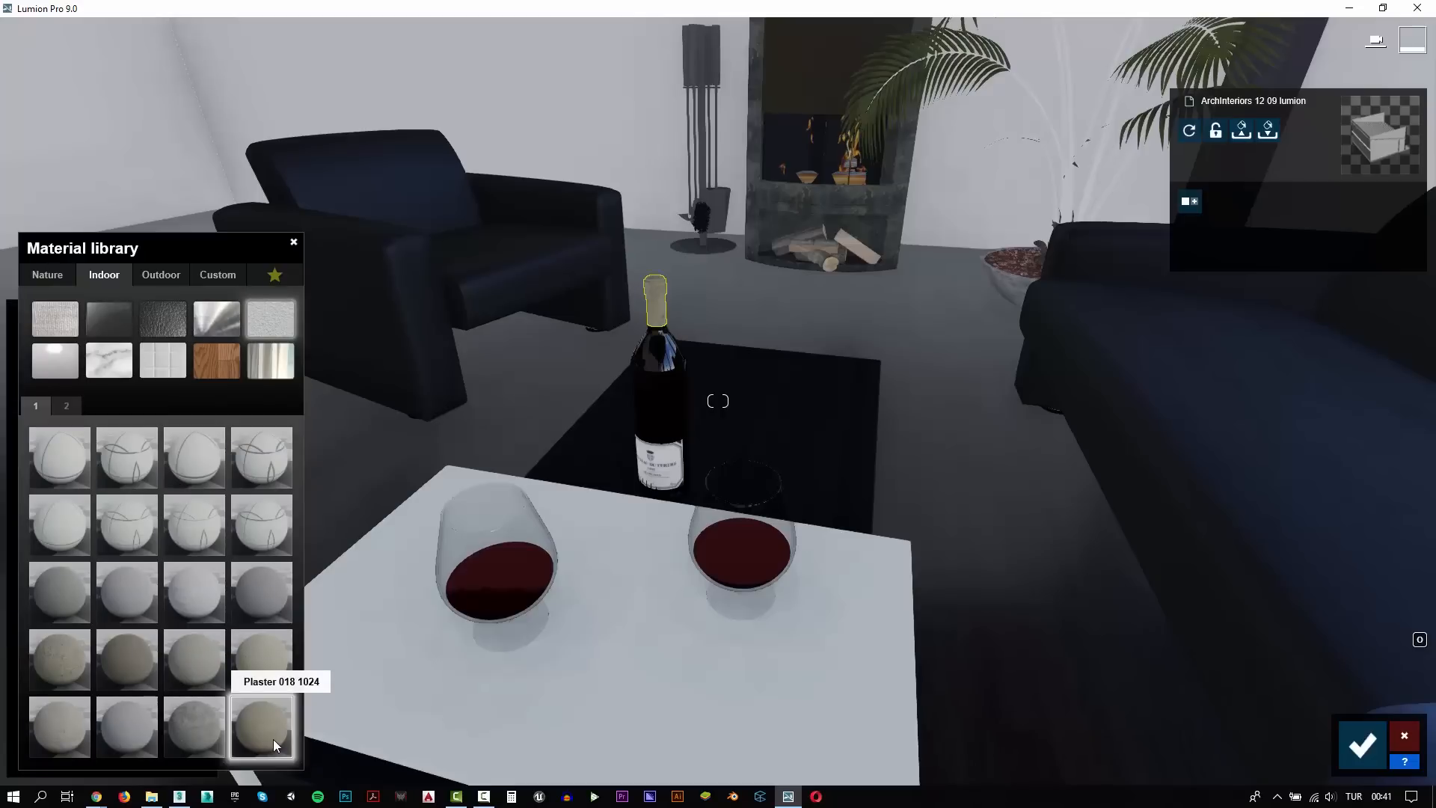
pyautogui.click(49, 658)
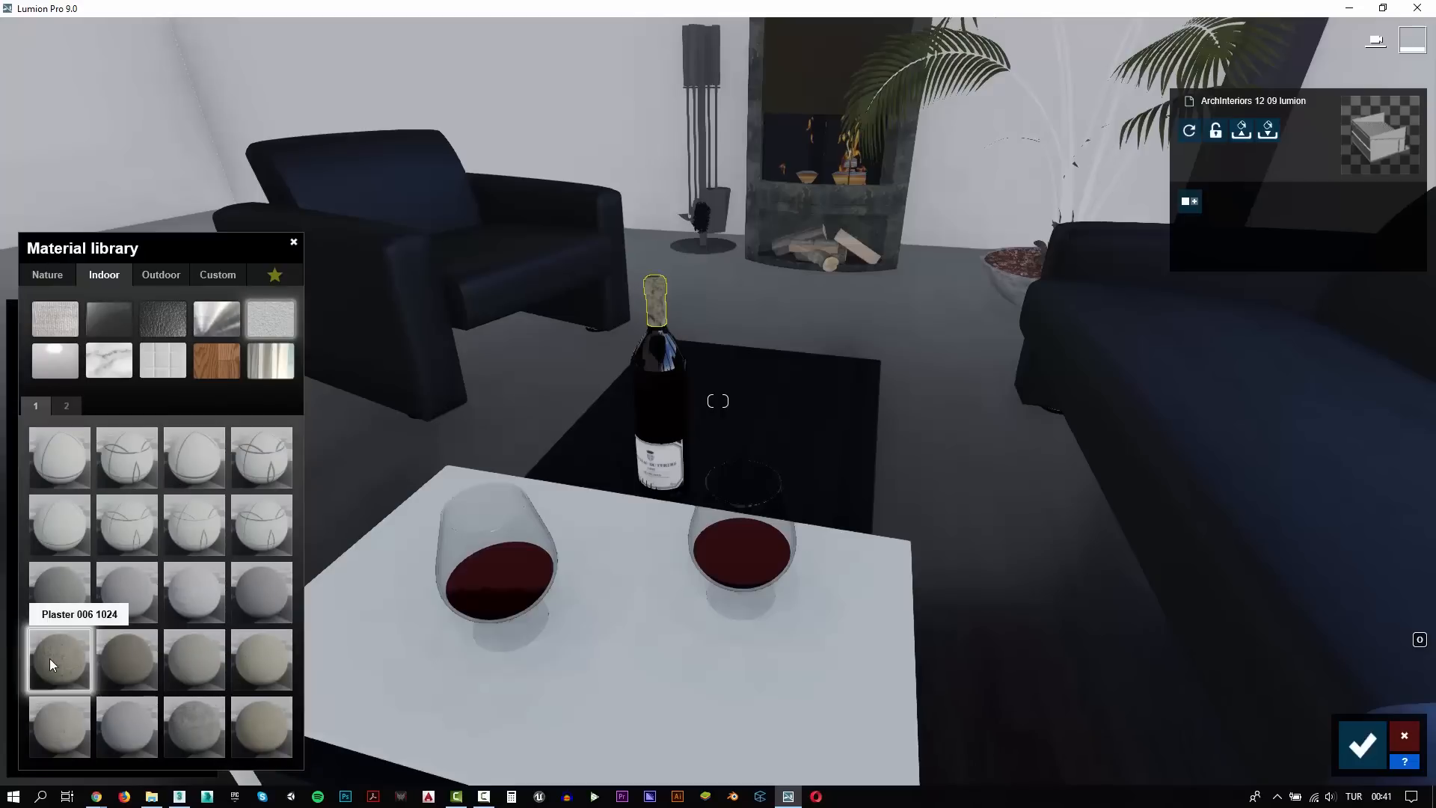
pyautogui.click(67, 401)
pyautogui.click(139, 733)
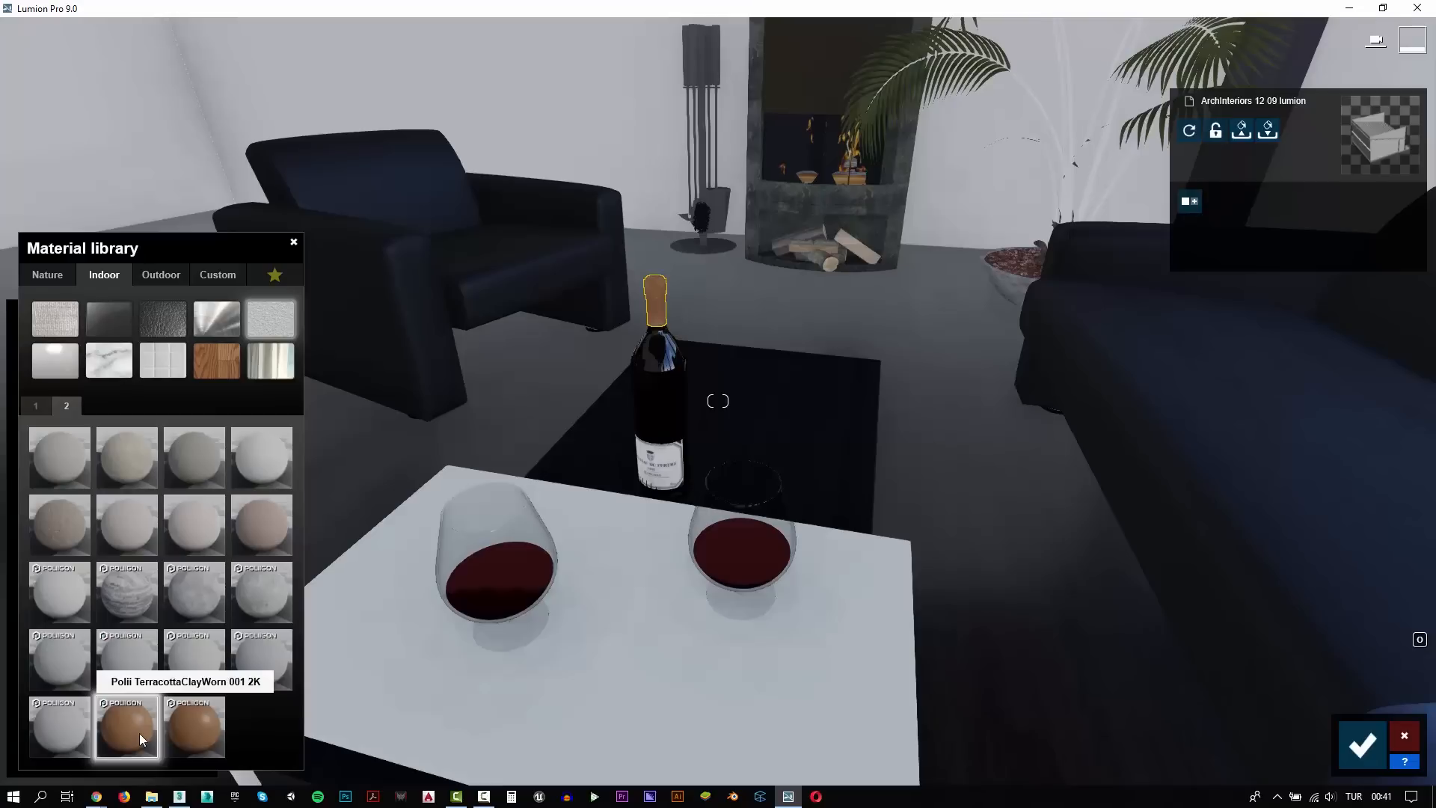
# Move to the fireplace and assign the custom Invisible material to each of the imported flame surfaces around the logs
pyautogui.press('s')
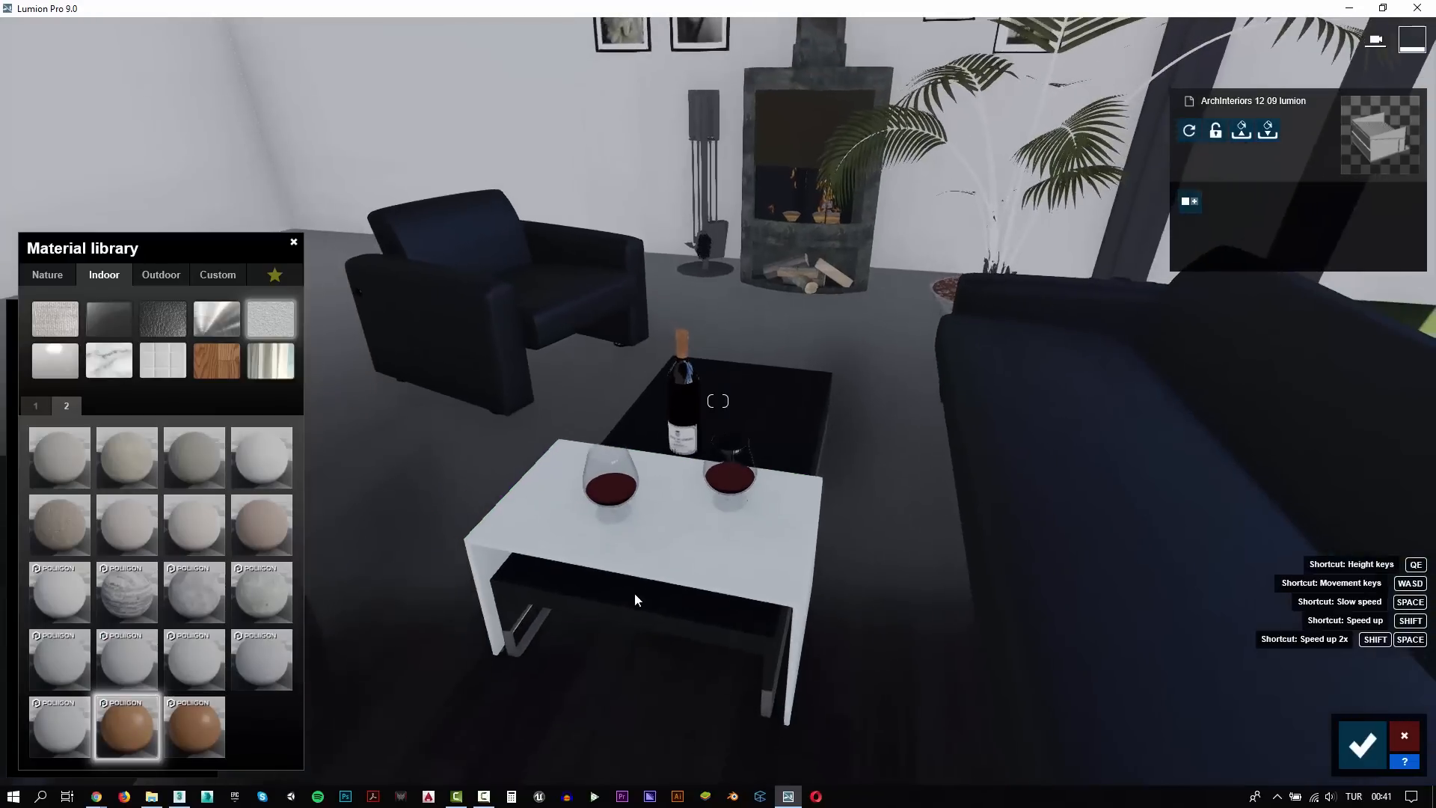
pyautogui.press('w')
pyautogui.press('s')
pyautogui.press('w')
pyautogui.moveTo(641, 591); pyautogui.dragTo(748, 528, button='right')
pyautogui.press('w')
pyautogui.moveTo(718, 401); pyautogui.dragTo(699, 486, button='right')
pyautogui.press('w')
pyautogui.press('a')
pyautogui.press('d')
pyautogui.press('w')
pyautogui.press('s')
pyautogui.press('w')
pyautogui.click(737, 519)
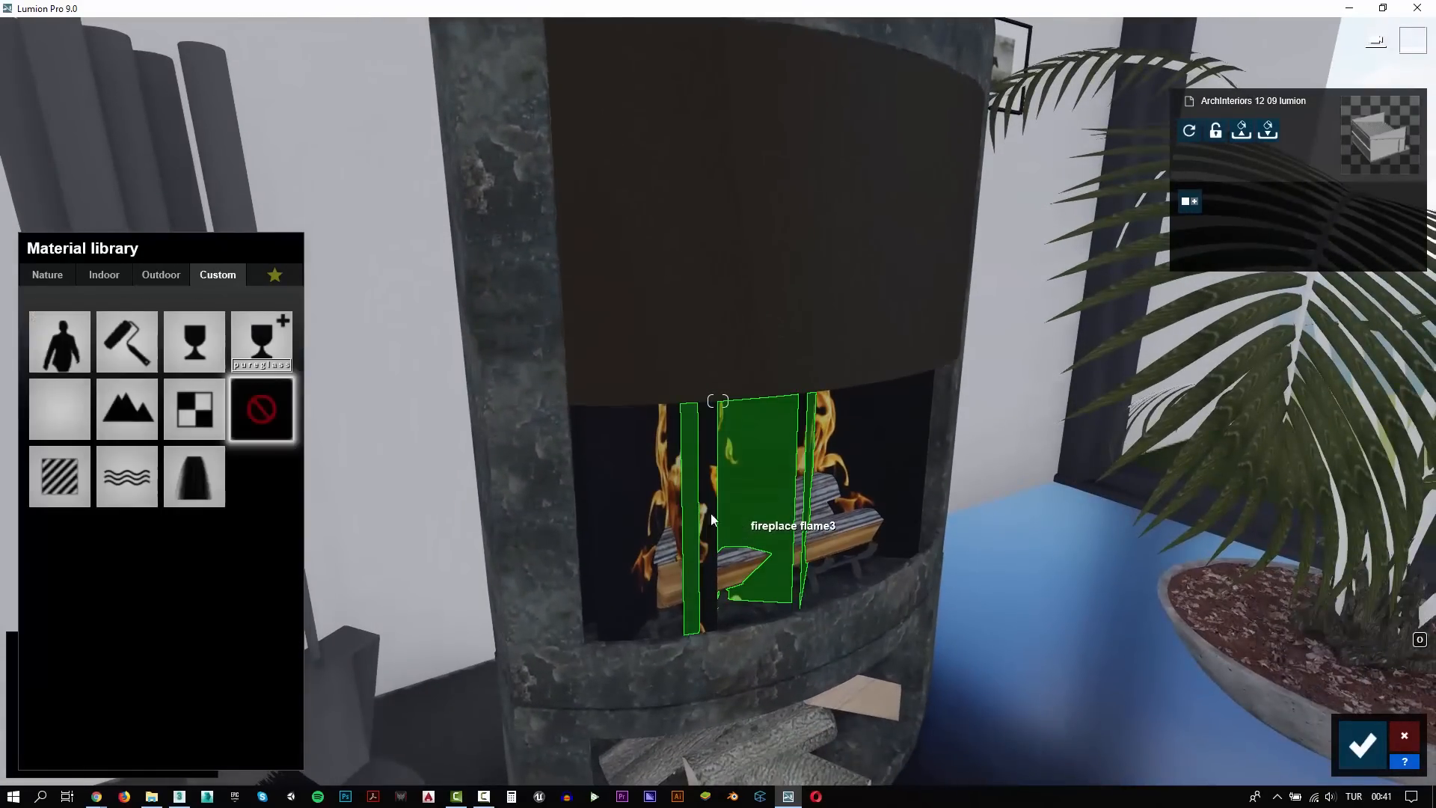
pyautogui.click(60, 408)
pyautogui.click(819, 451)
pyautogui.click(79, 428)
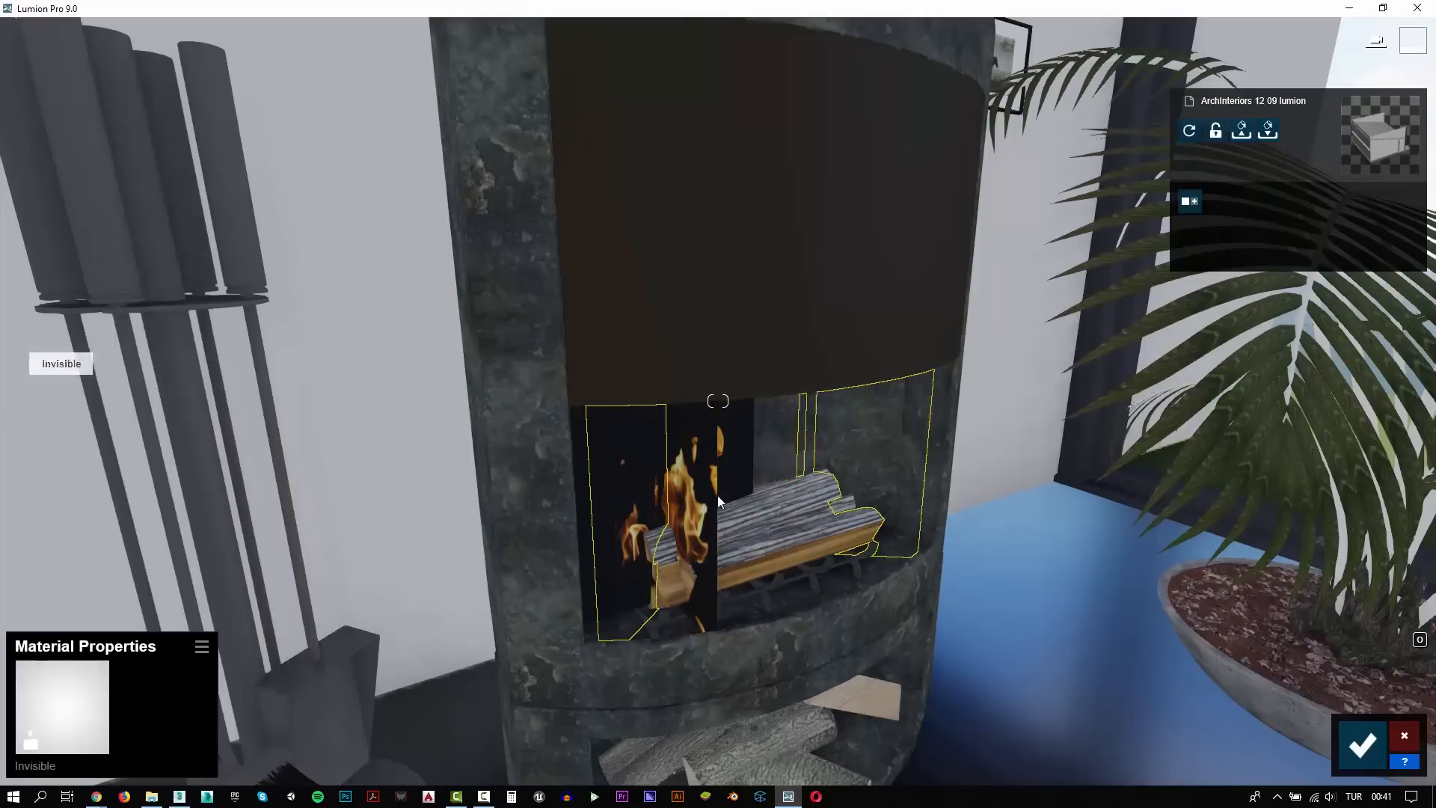
pyautogui.click(682, 500)
pyautogui.click(70, 424)
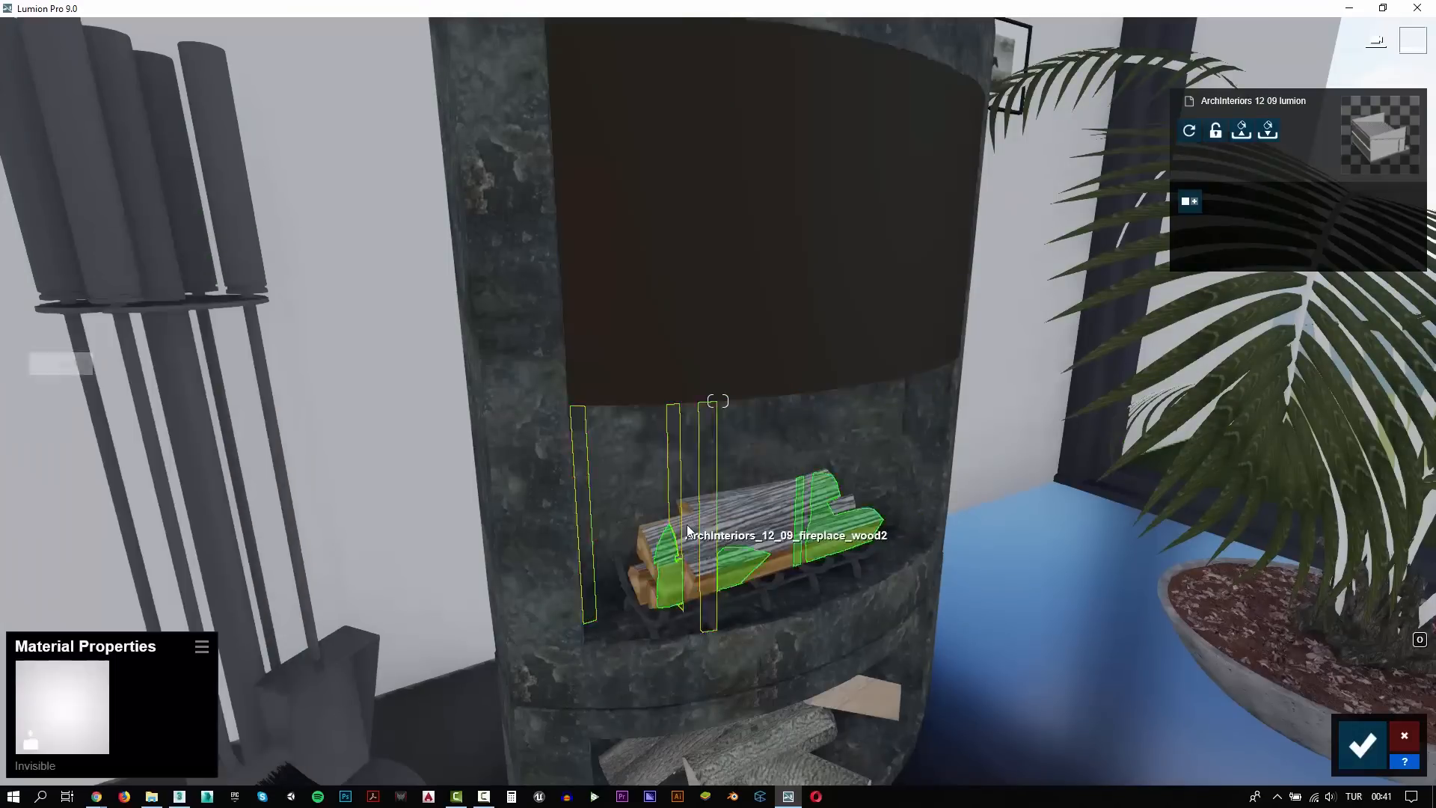
# Assign the custom Standard material to the framed figure picture beside the fireplace, raise its reflectivity and set its gloss to 1.6
pyautogui.scroll(-5, 885, 648)
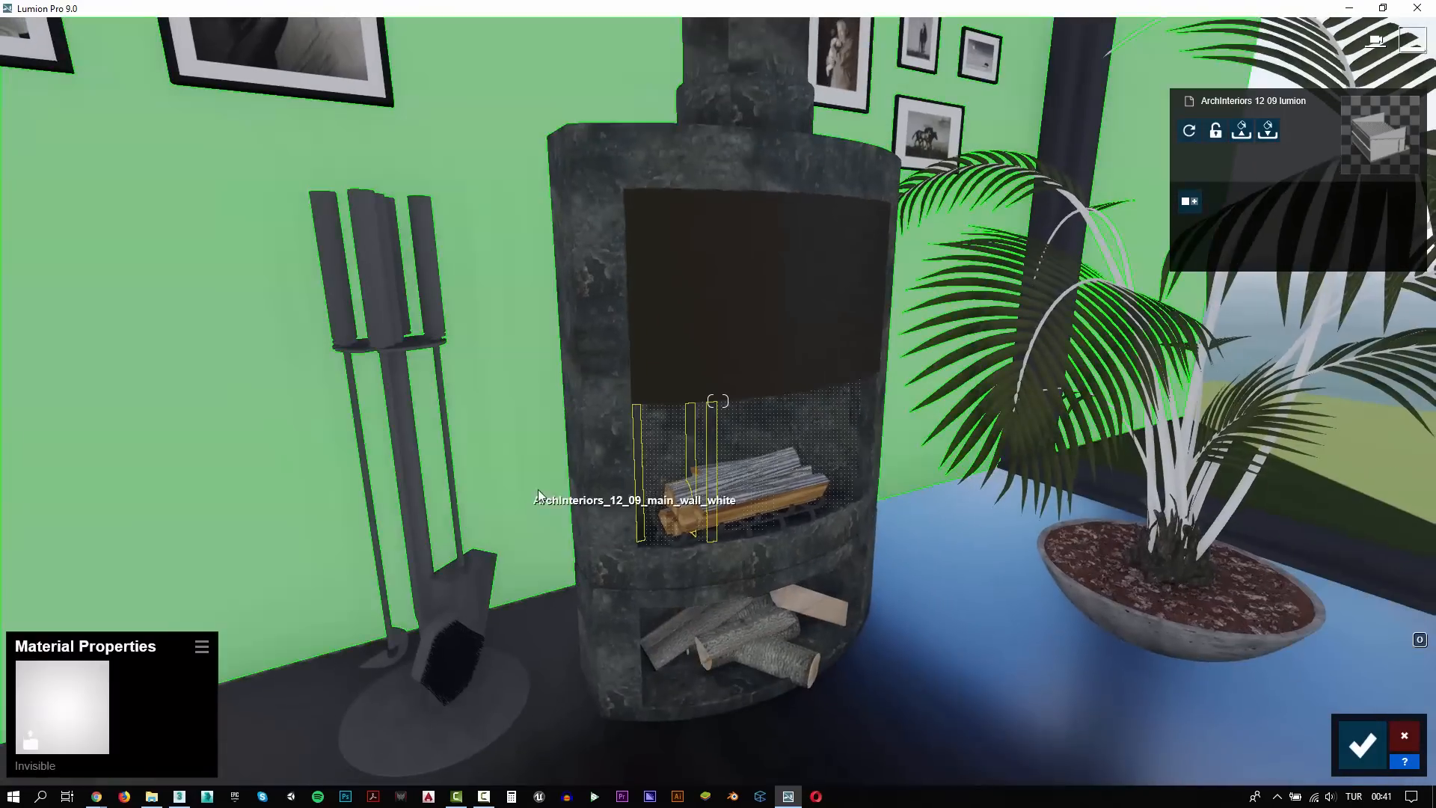
pyautogui.scroll(-5, 524, 540)
pyautogui.scroll(3, 486, 501)
pyautogui.moveTo(486, 501); pyautogui.dragTo(318, 397, button='right')
pyautogui.click(329, 282)
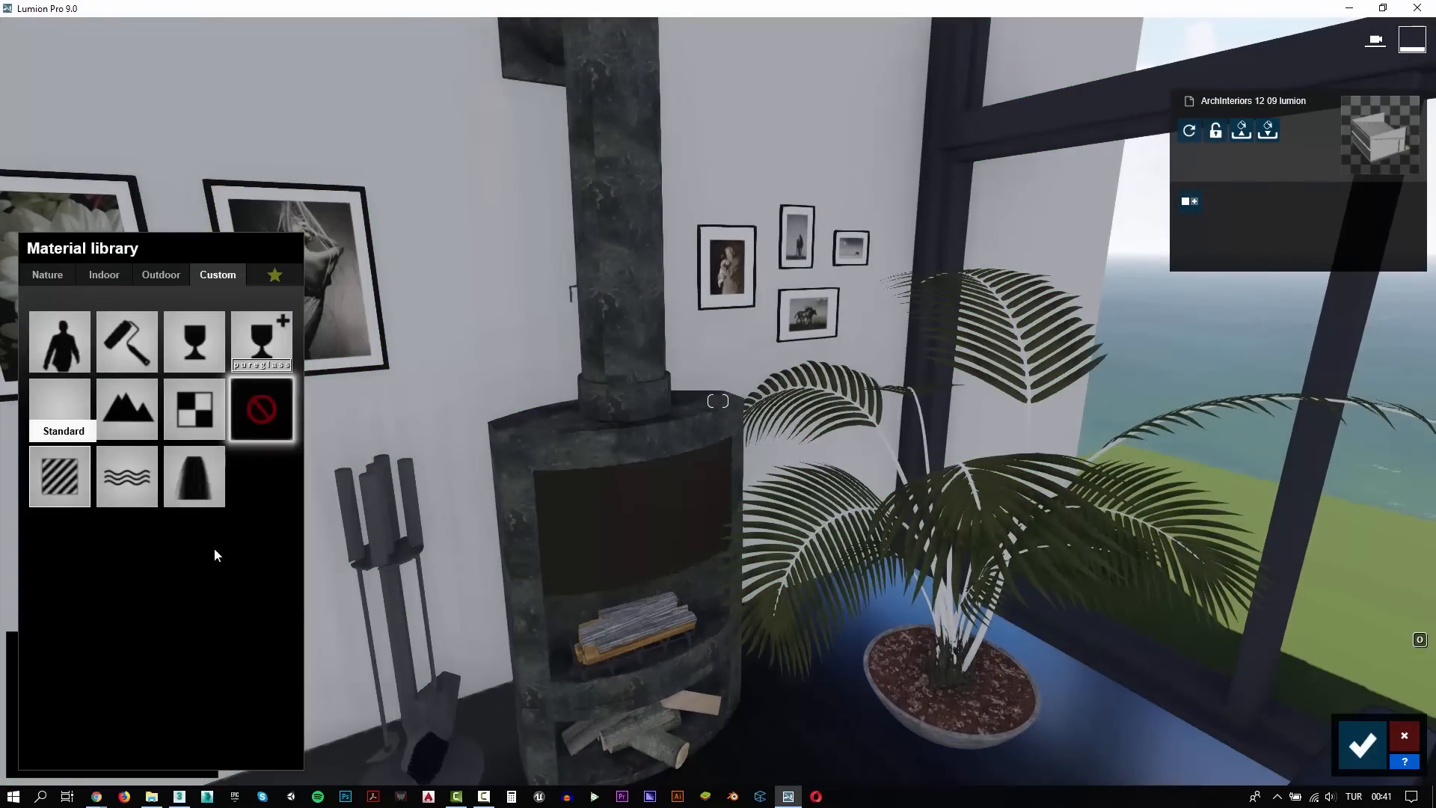
pyautogui.click(61, 477)
pyautogui.press('a')
pyautogui.click(181, 558)
pyautogui.click(172, 534)
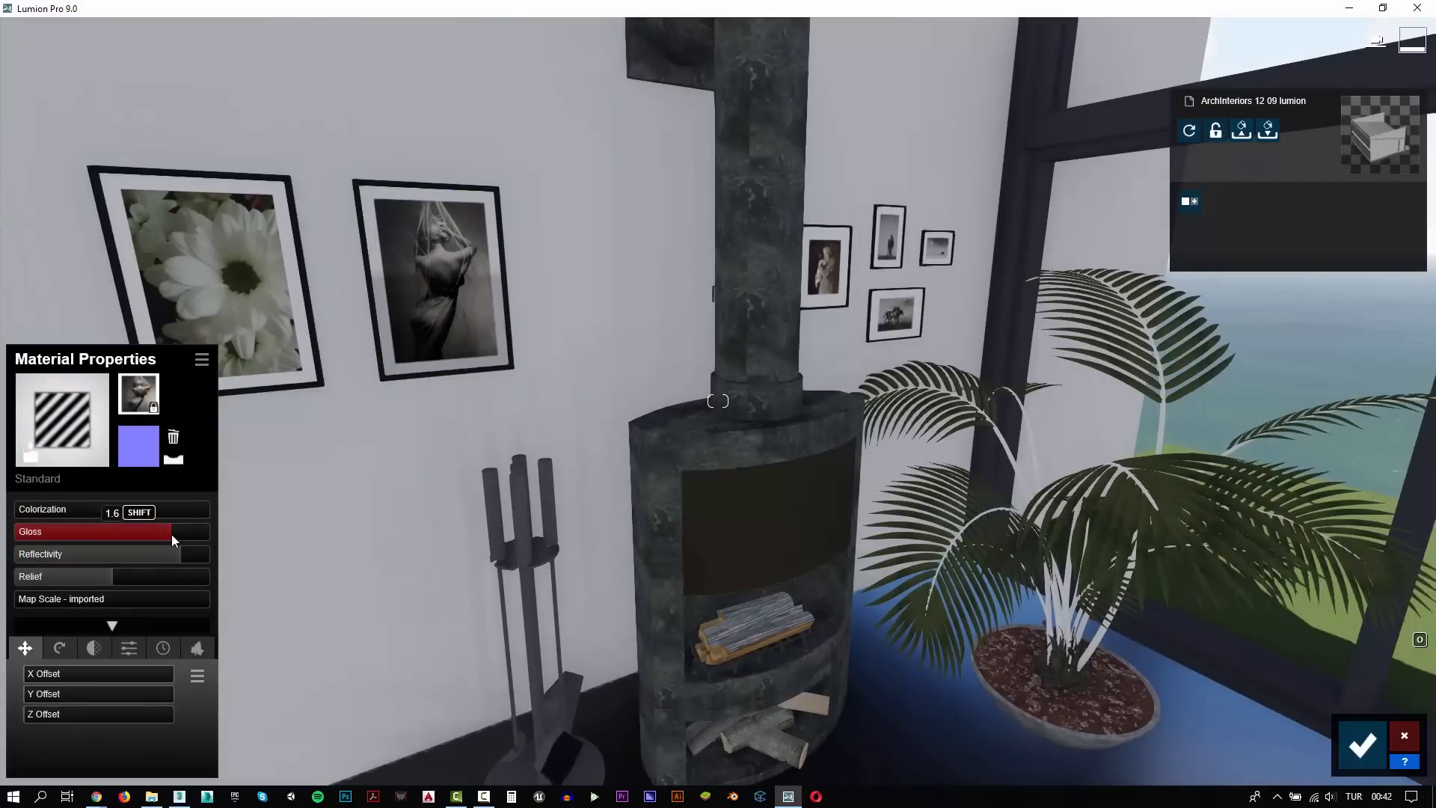
# Try the custom Glass Advanced material on the framed flower picture and discard all unsaved material changes
pyautogui.click(244, 322)
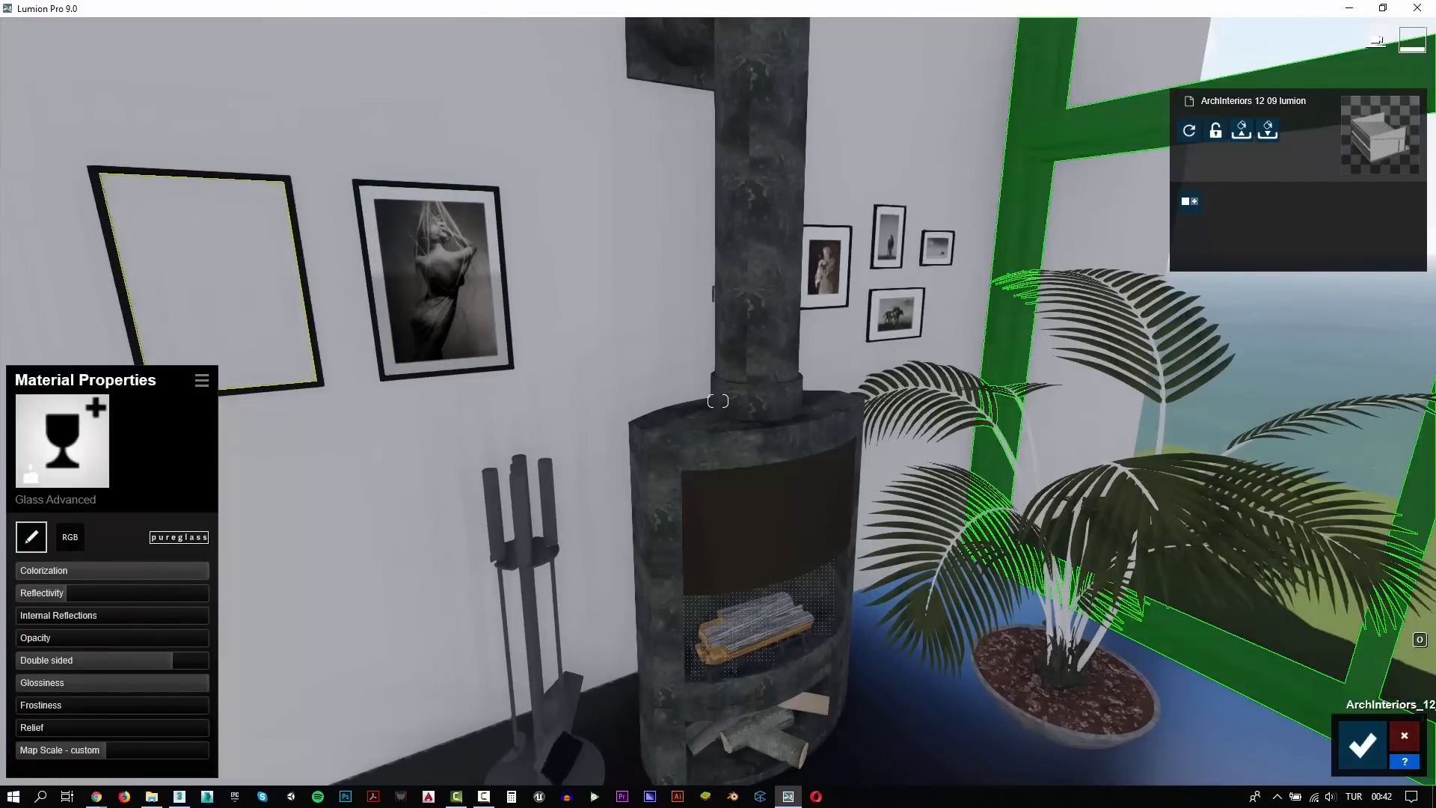
pyautogui.click(1405, 736)
# Assign the custom Standard material to the framed flower picture and raise its gloss and reflectivity
pyautogui.click(213, 311)
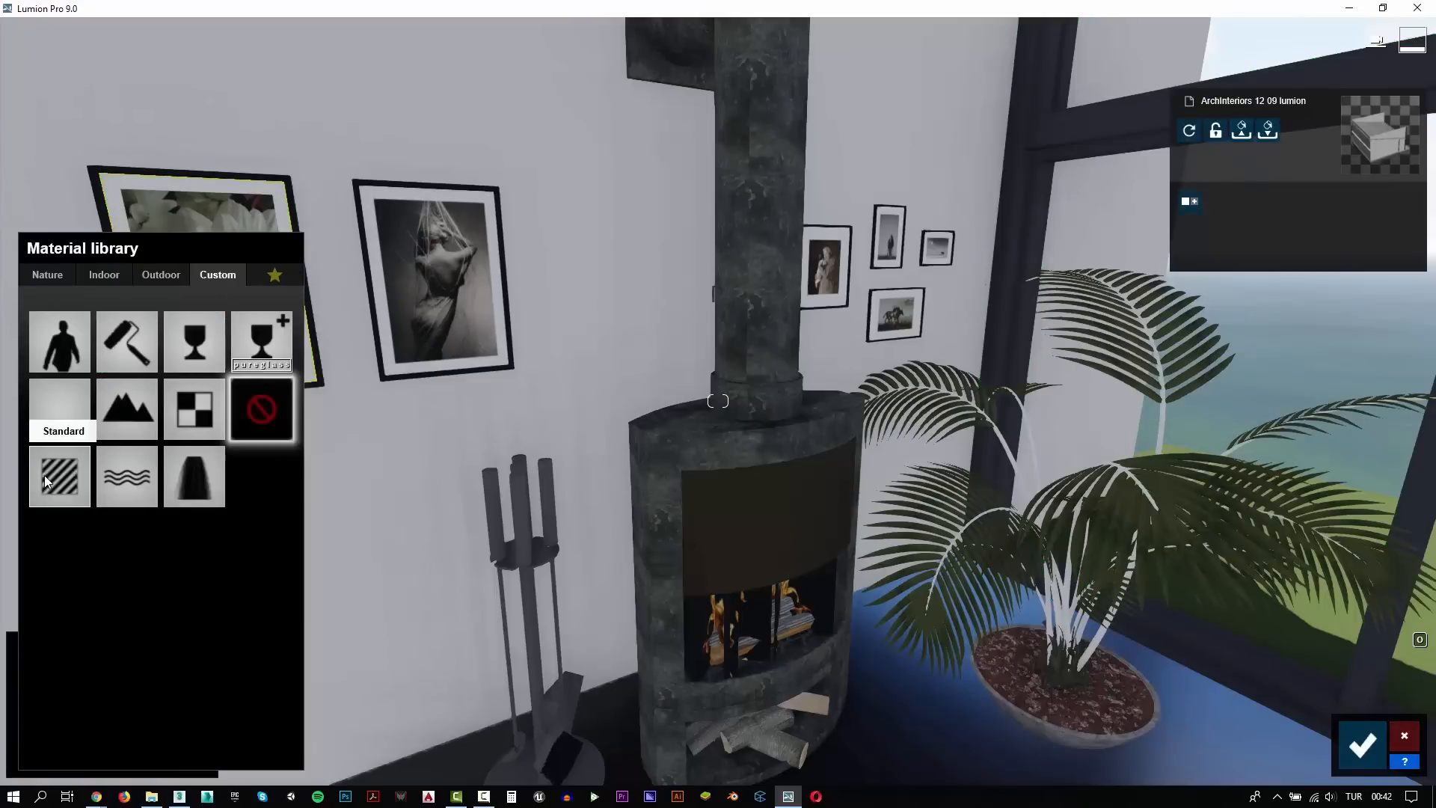
pyautogui.click(44, 475)
pyautogui.click(186, 555)
pyautogui.click(174, 533)
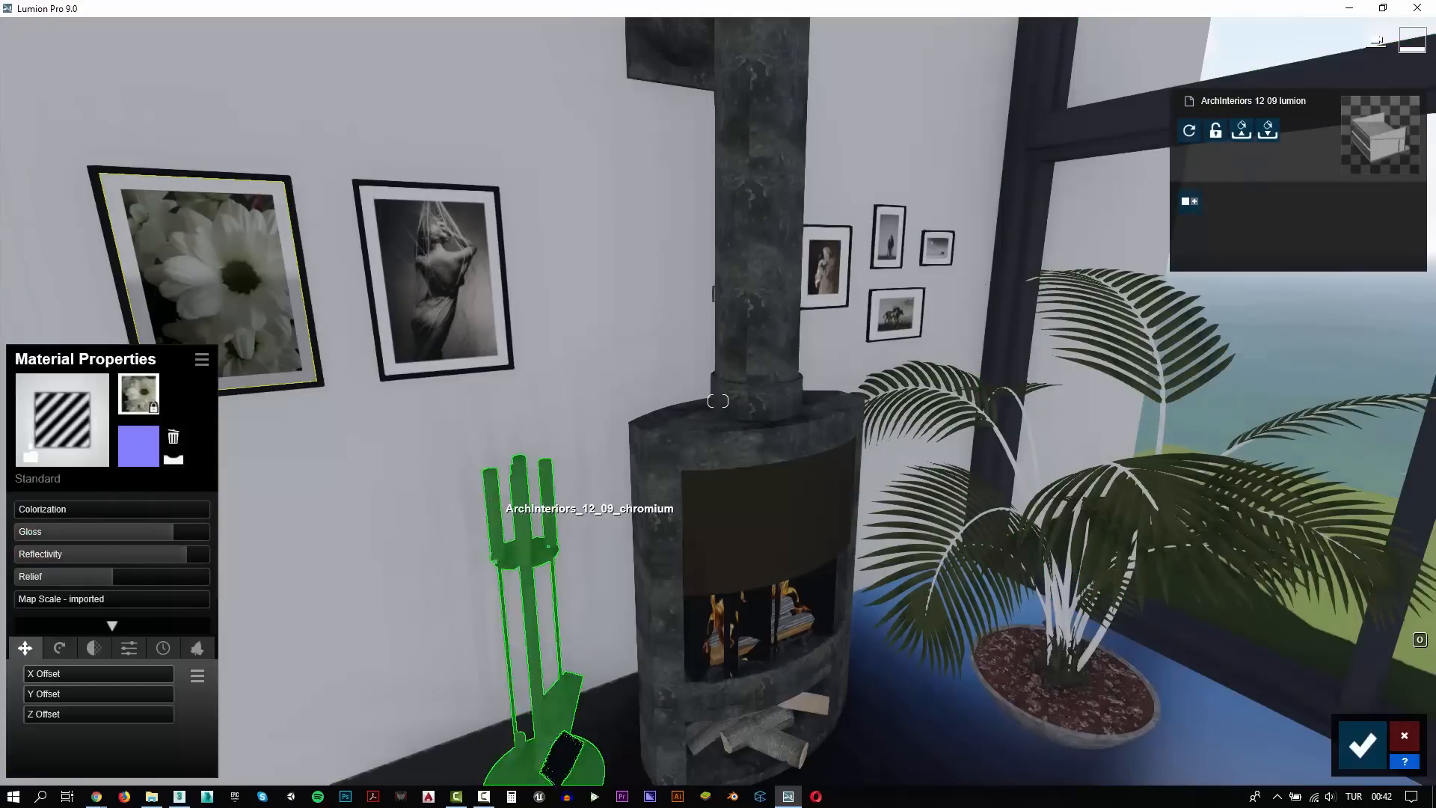
# Return to the seating area and assign the custom Glass material to the white coffee table
pyautogui.moveTo(509, 516); pyautogui.dragTo(374, 509, button='right')
pyautogui.press('w')
pyautogui.press('s')
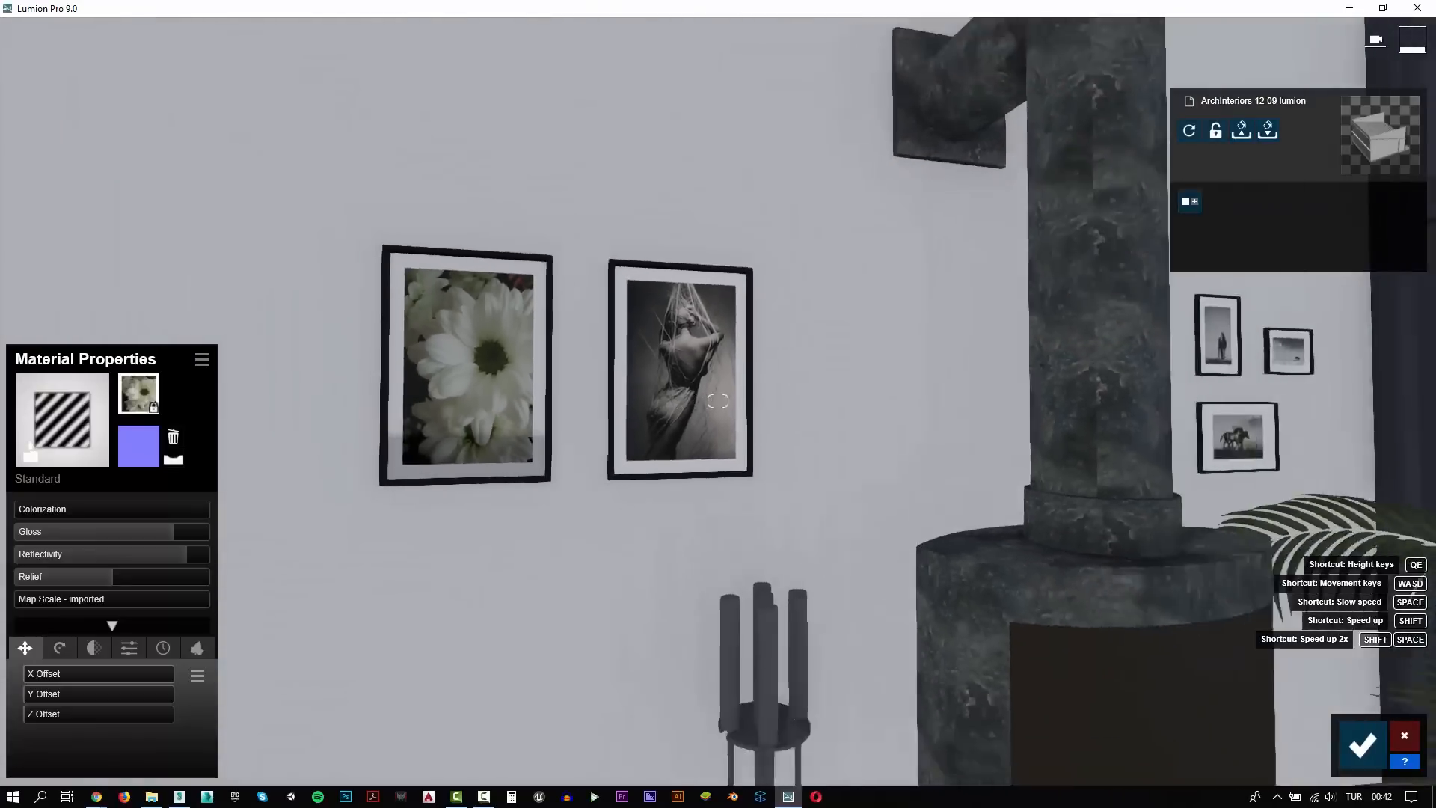
pyautogui.press('s')
pyautogui.press('e')
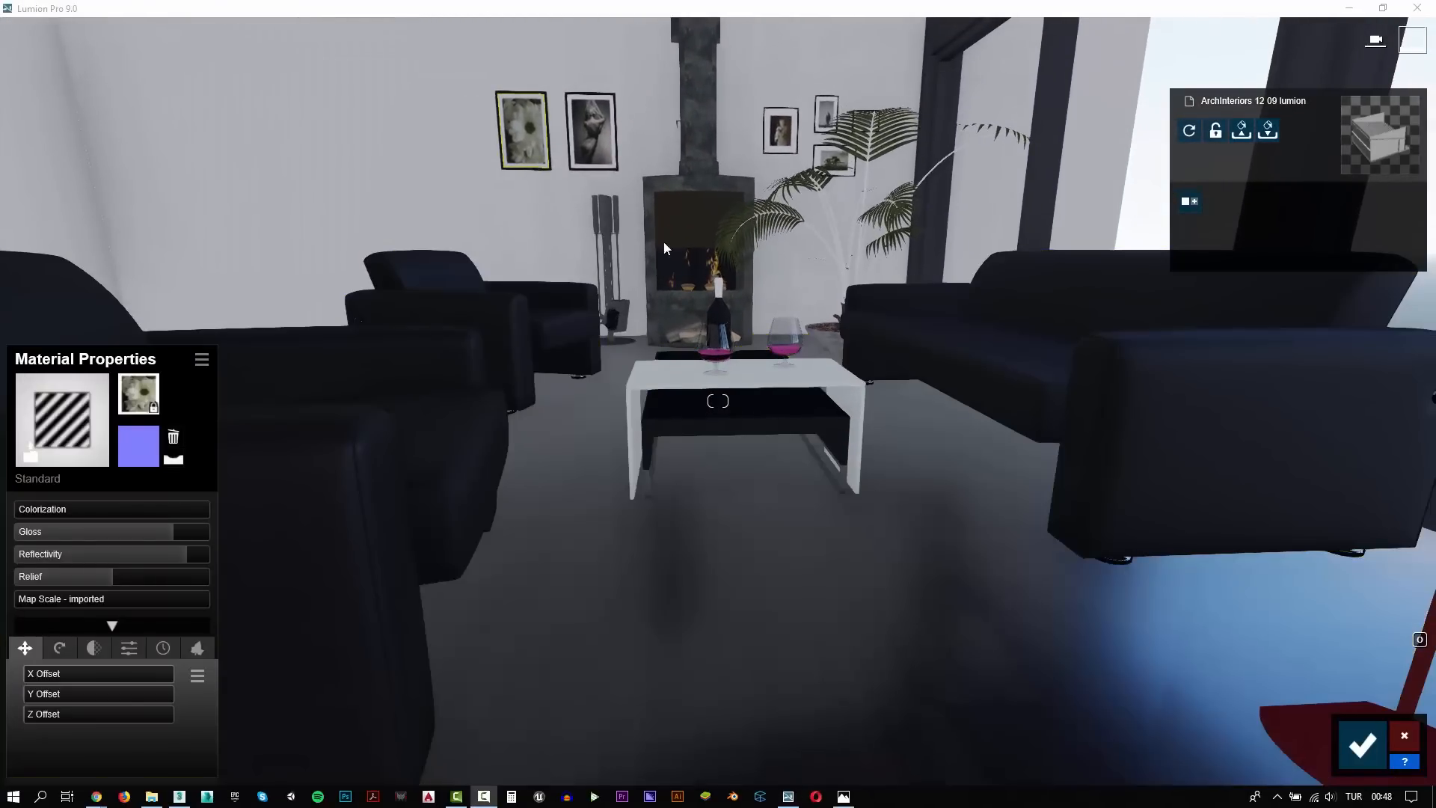
pyautogui.press('w')
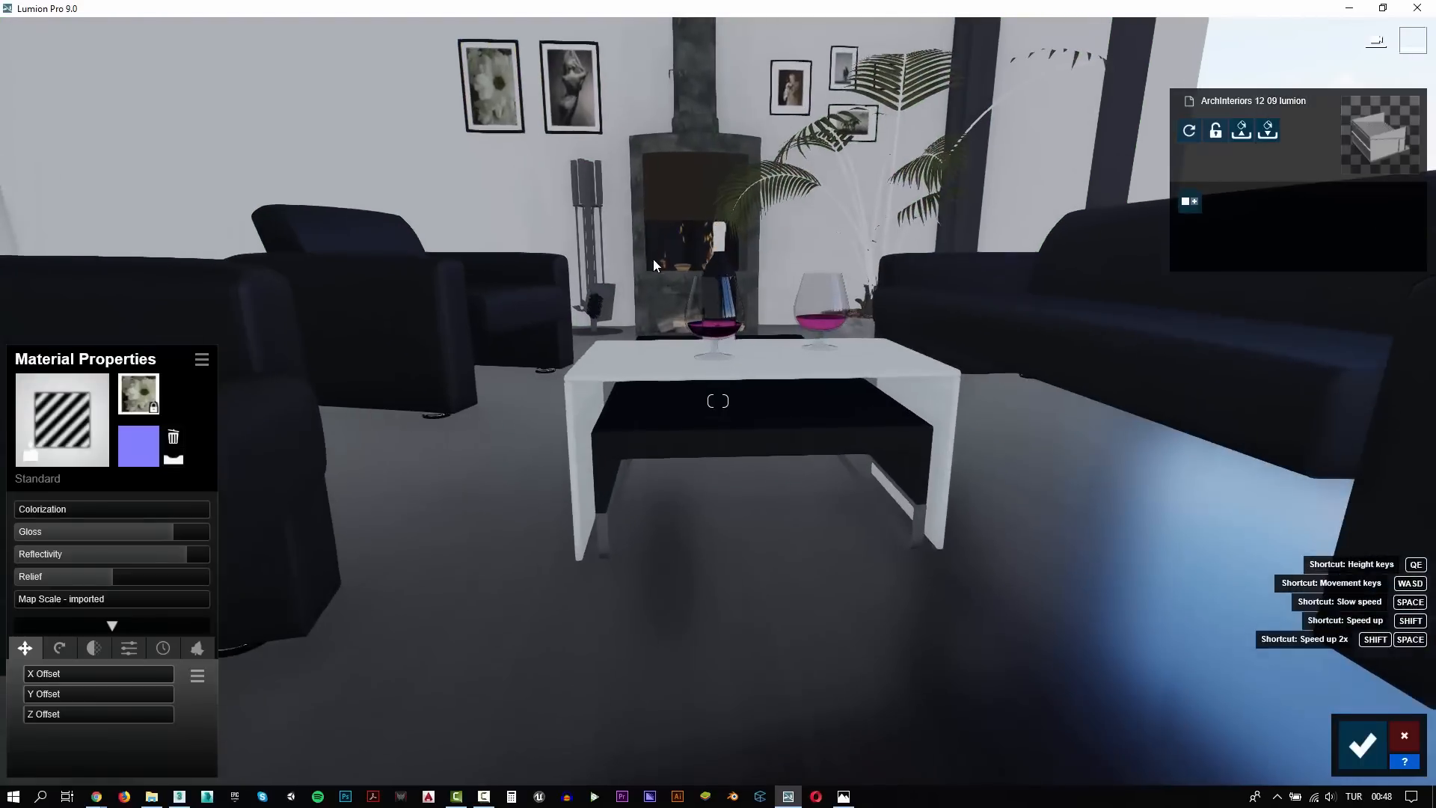
pyautogui.click(593, 516)
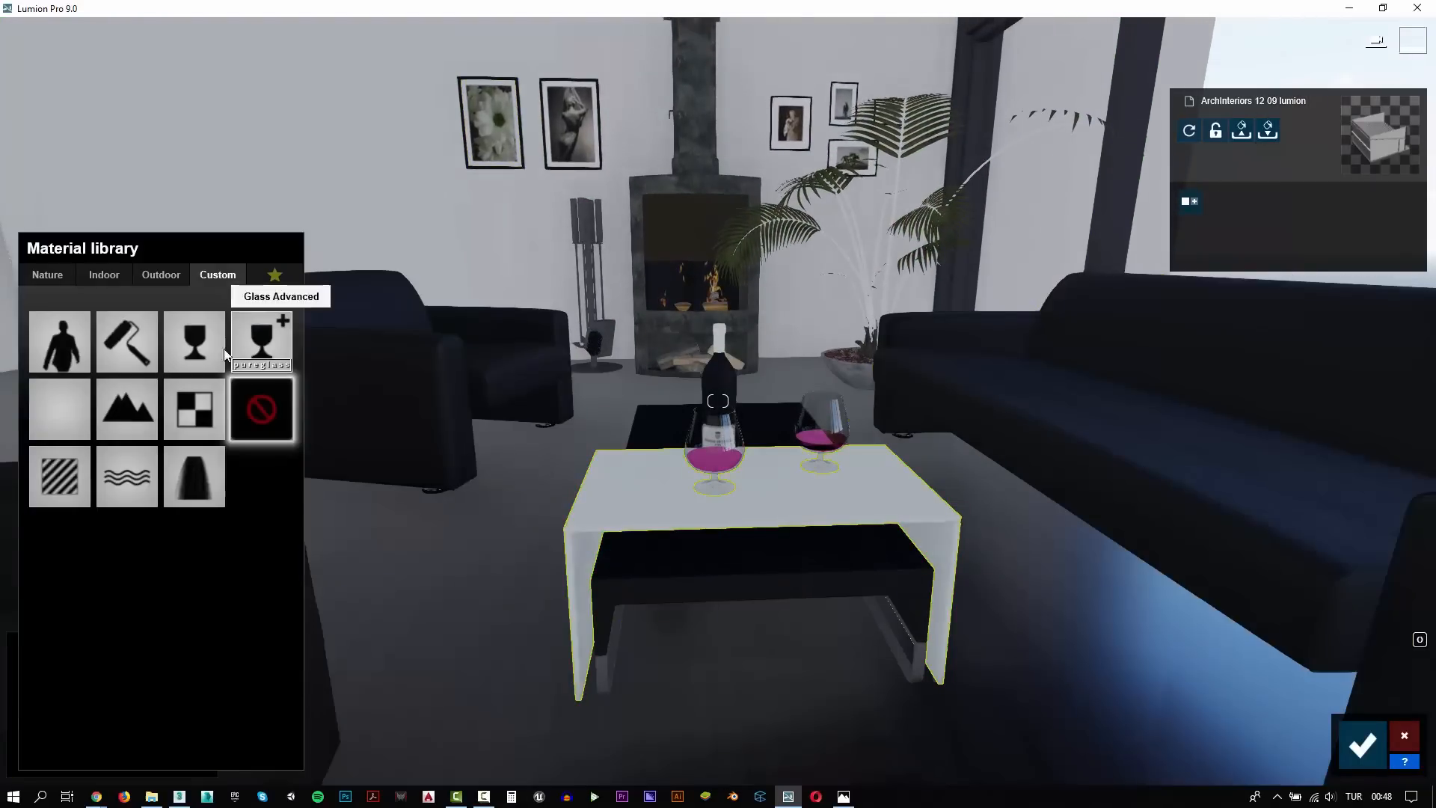
pyautogui.click(192, 330)
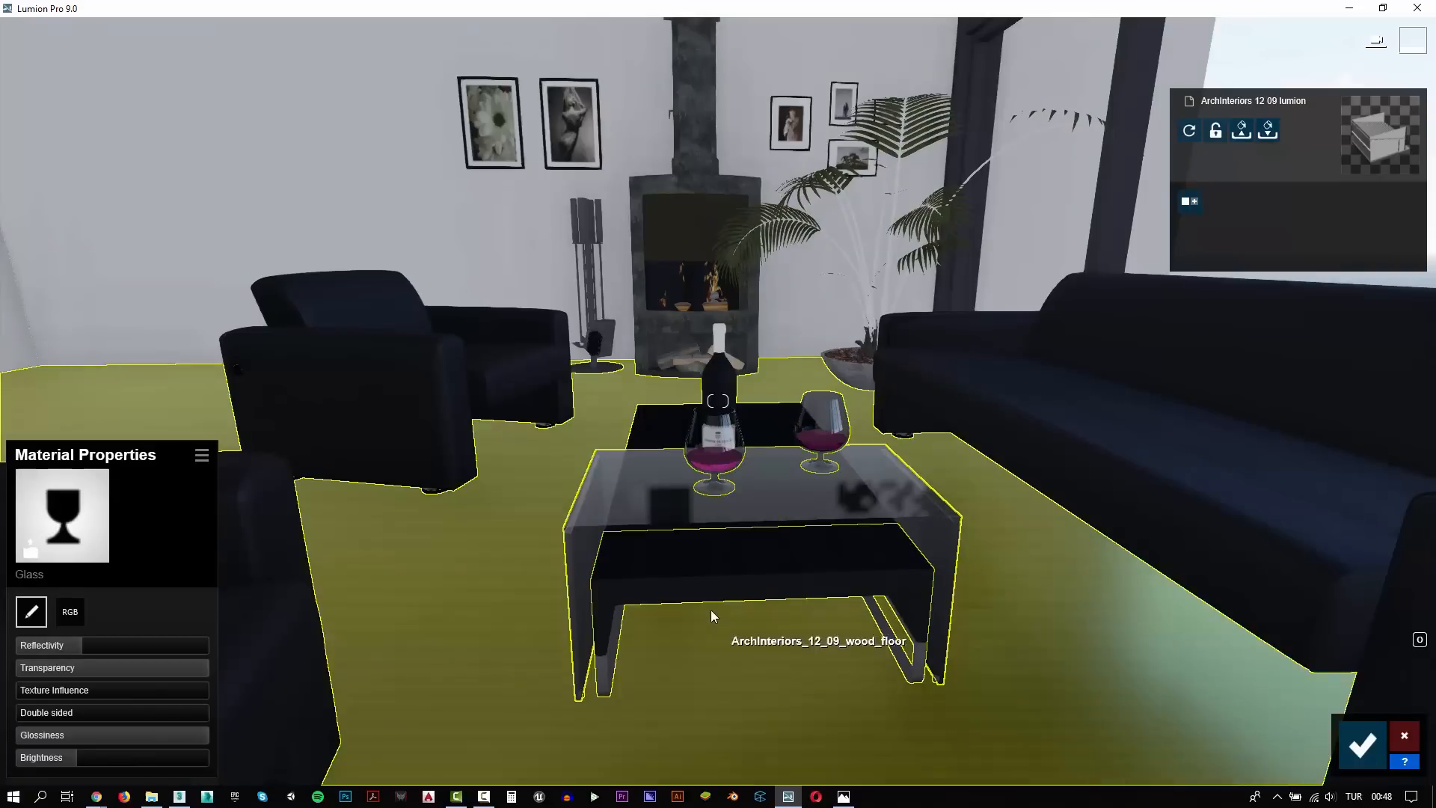
# Assign the custom Standard material to the black wood coffee table and set its reflectivity to 0.8
pyautogui.click(713, 567)
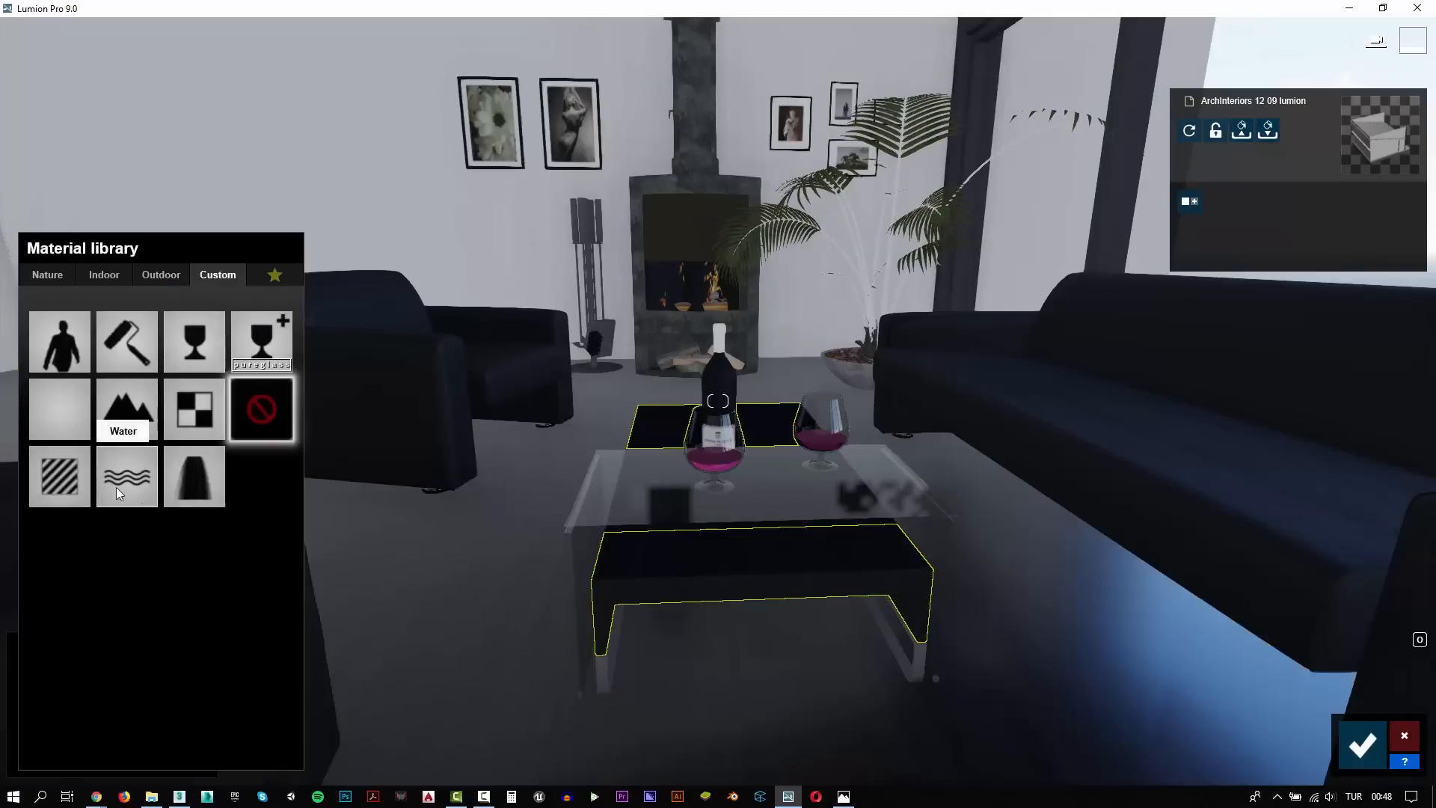
pyautogui.click(63, 476)
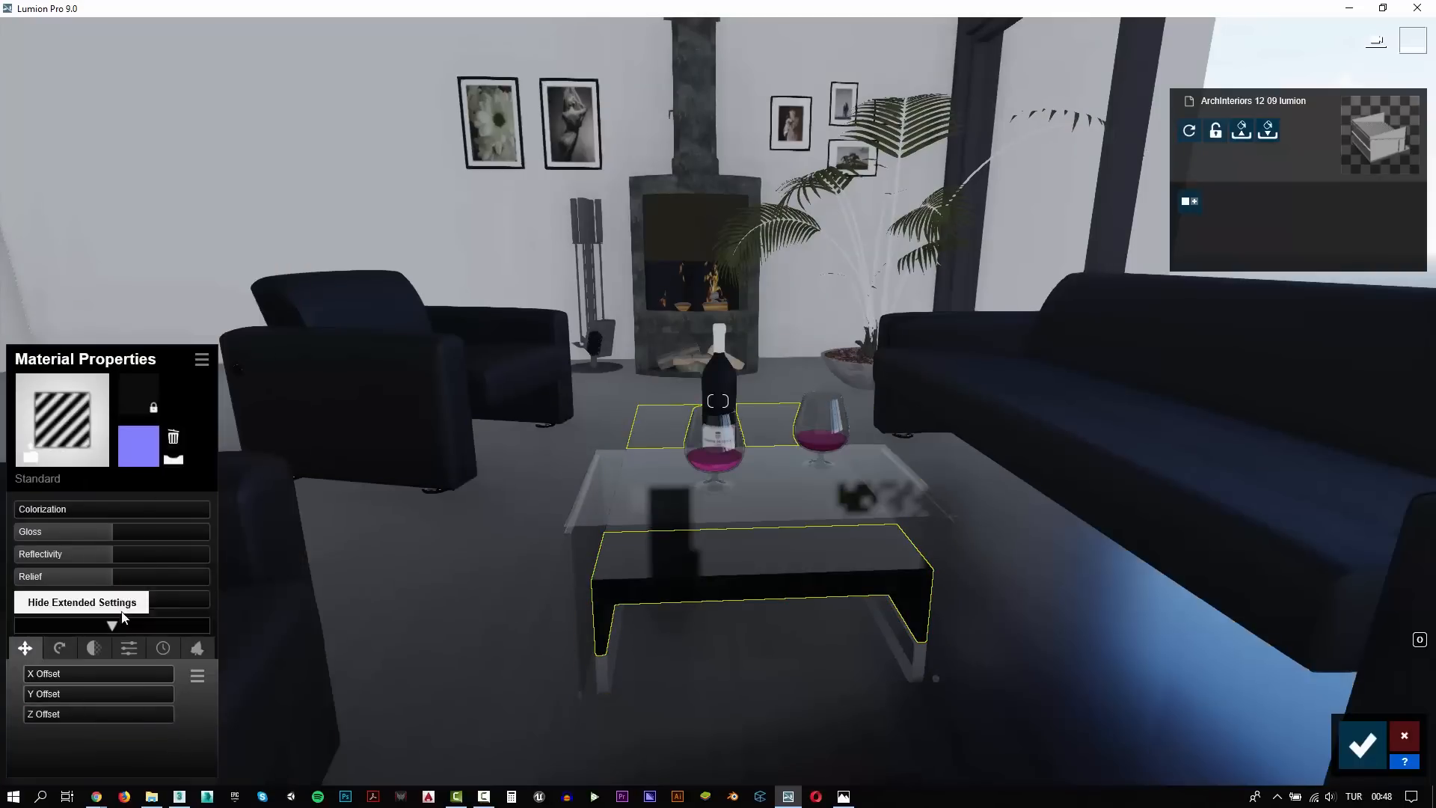
pyautogui.moveTo(97, 554); pyautogui.dragTo(89, 555)
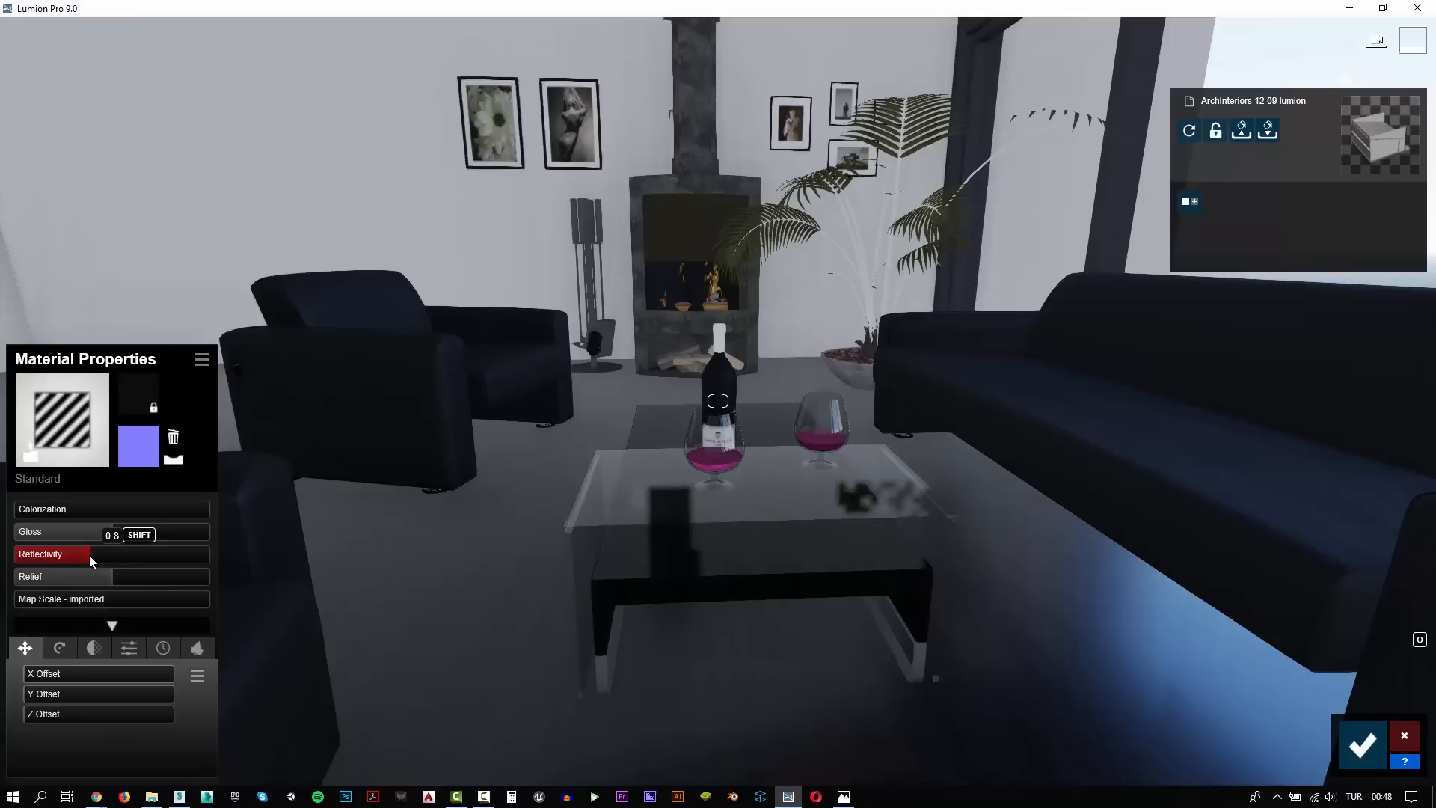
# Assign a brown indoor plaster material to the wine bottle's cap and save the material changes
pyautogui.press('s')
pyautogui.press('a')
pyautogui.press('w')
pyautogui.moveTo(742, 567); pyautogui.dragTo(800, 542, button='right')
pyautogui.press('w')
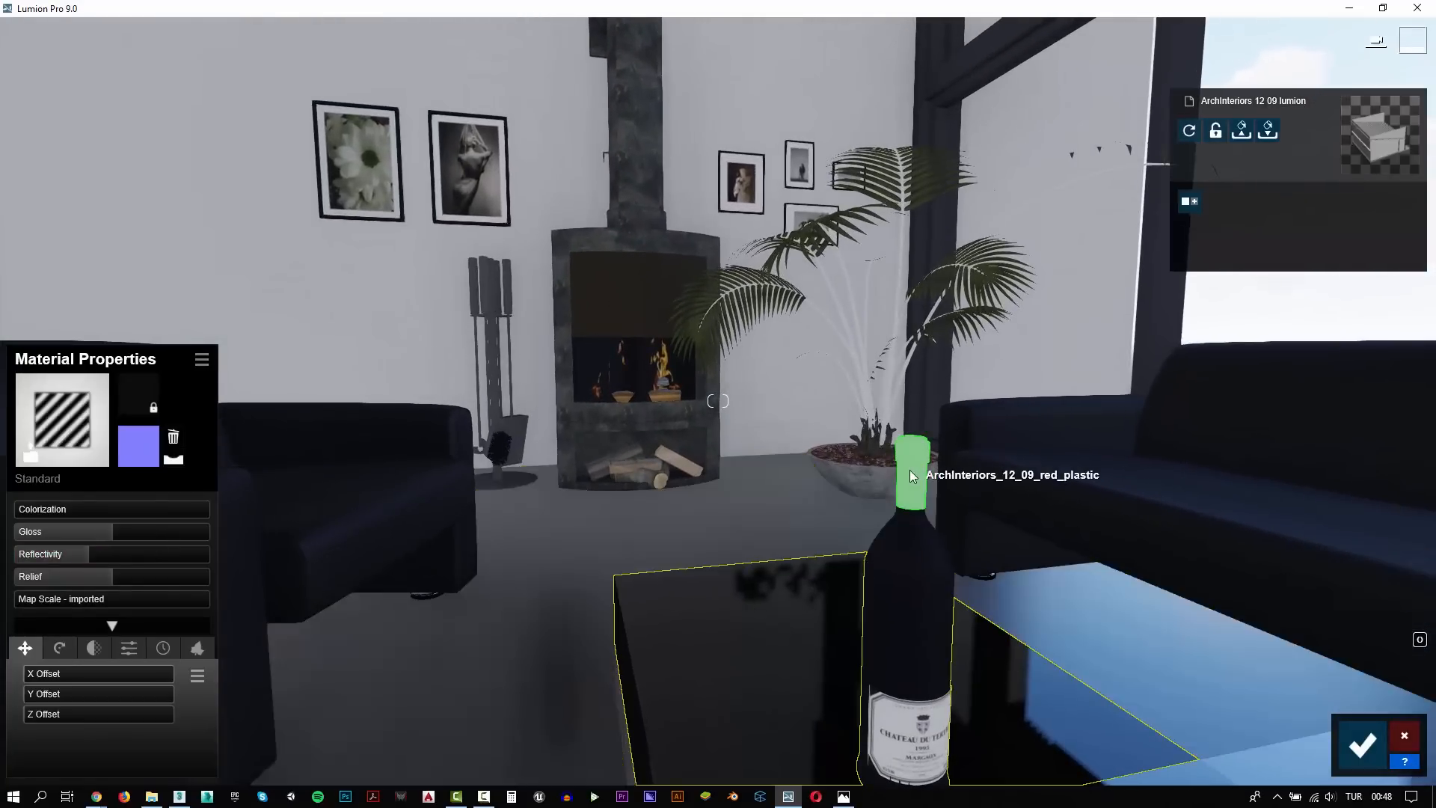
pyautogui.click(909, 469)
pyautogui.click(113, 276)
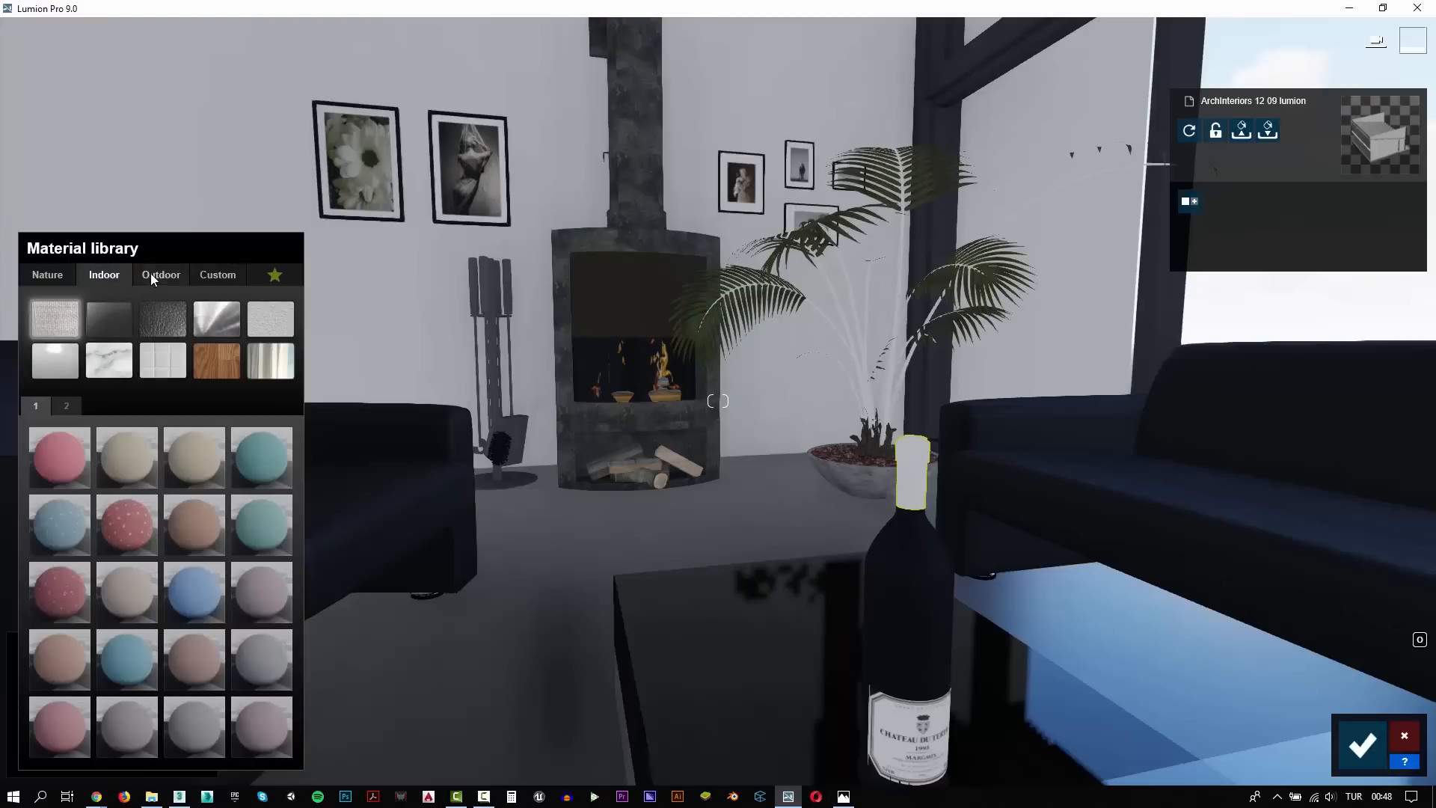
pyautogui.click(263, 320)
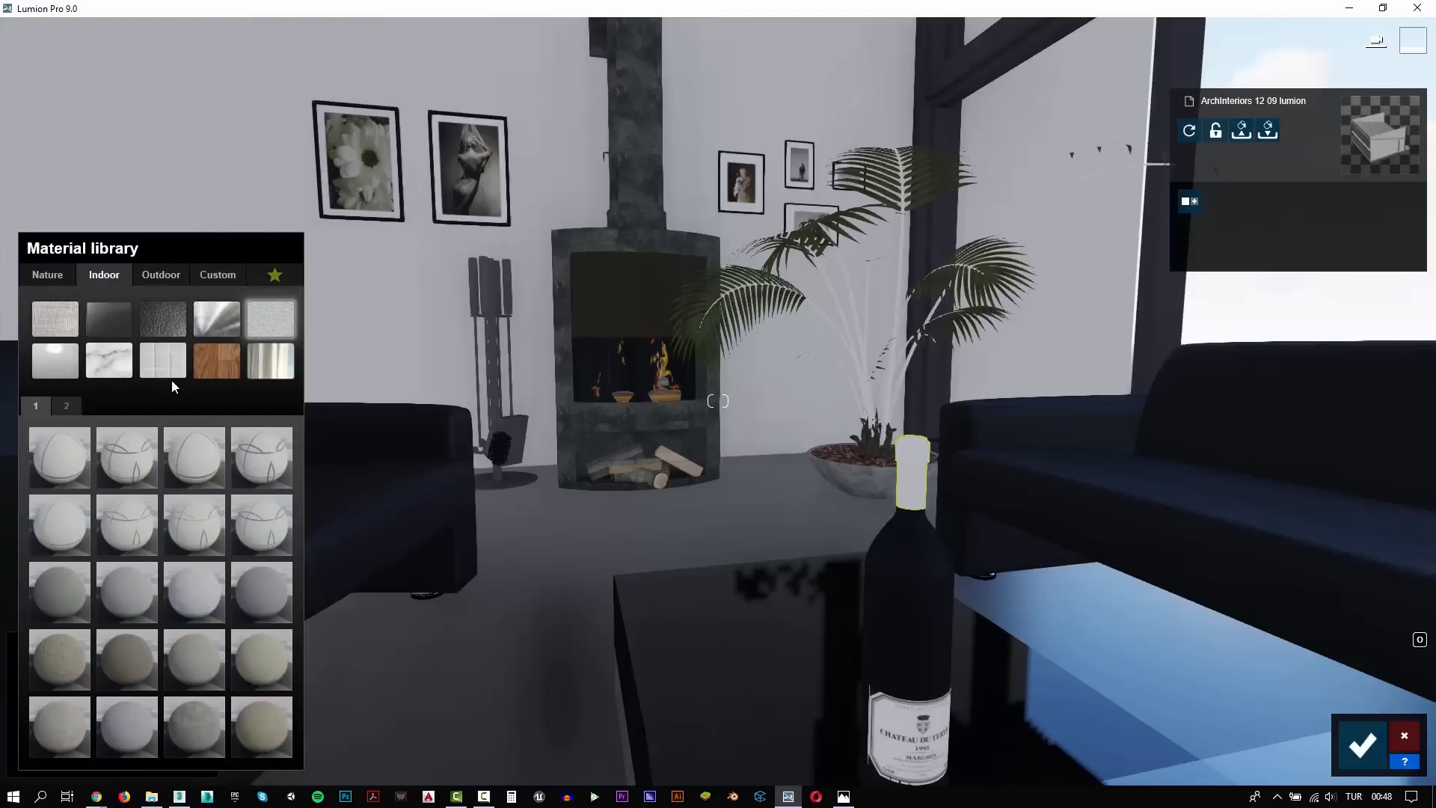
pyautogui.click(79, 406)
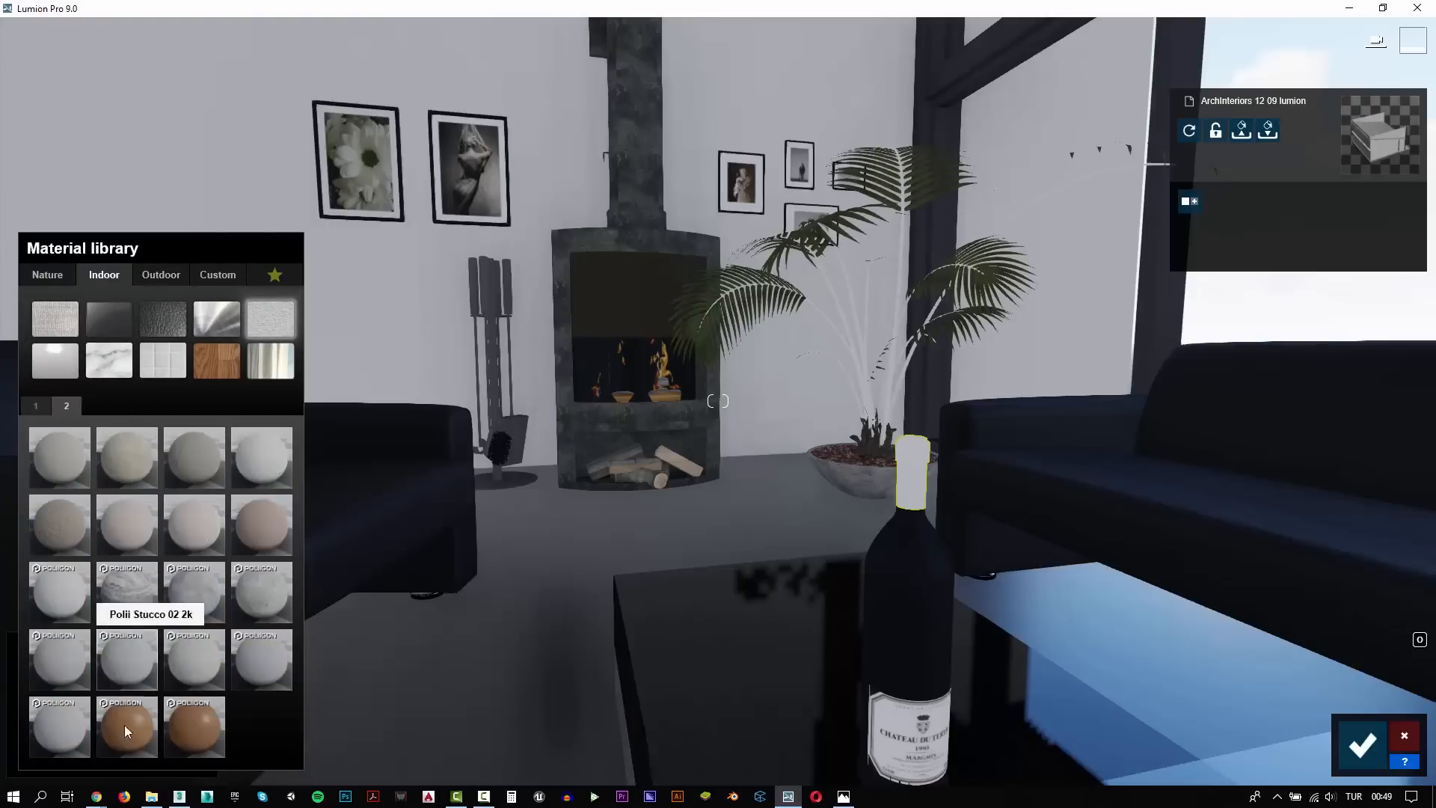
pyautogui.click(131, 738)
pyautogui.click(1356, 744)
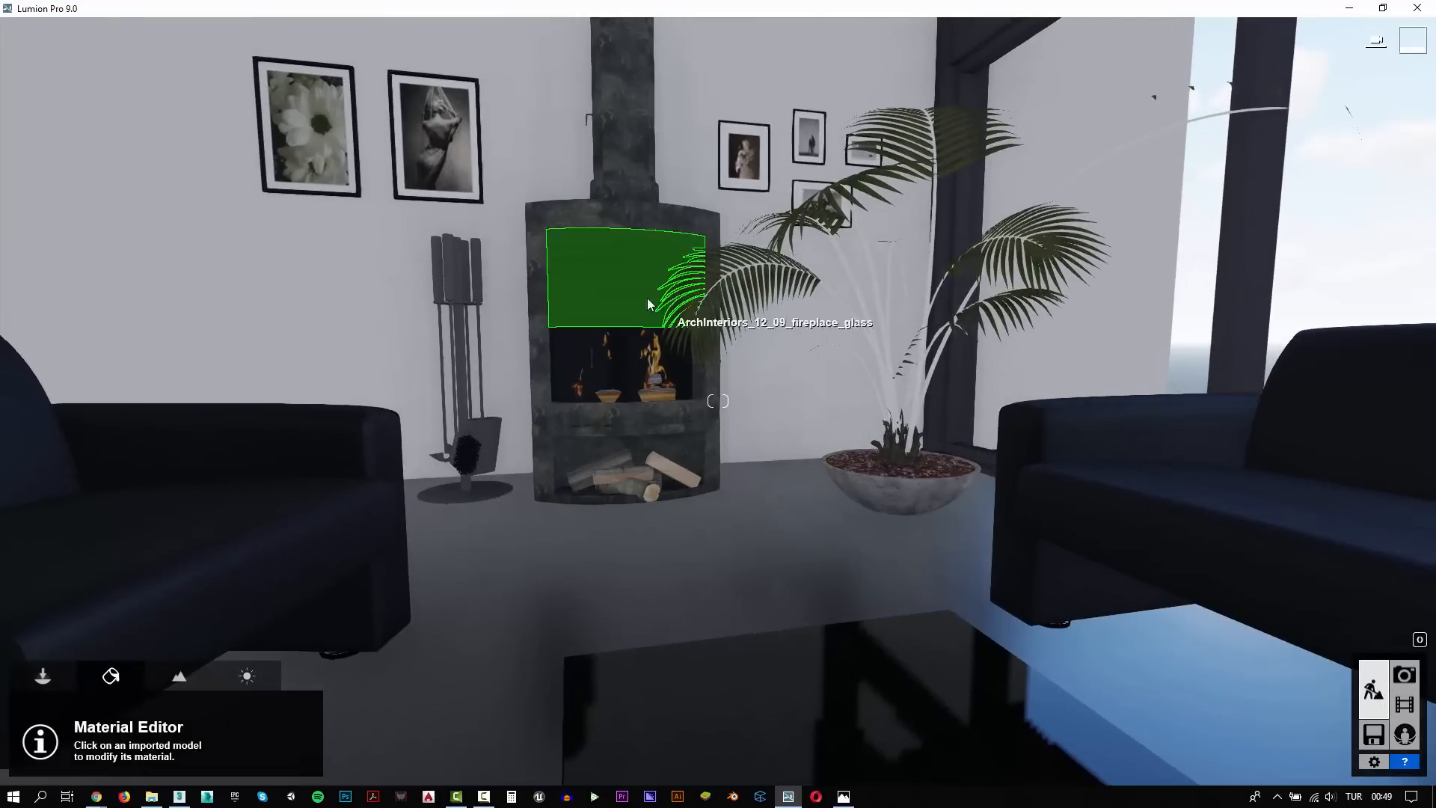
# Assign a dark tinted pureglass material from the indoor glass collection to the fireplace glass
pyautogui.click(621, 294)
pyautogui.click(117, 276)
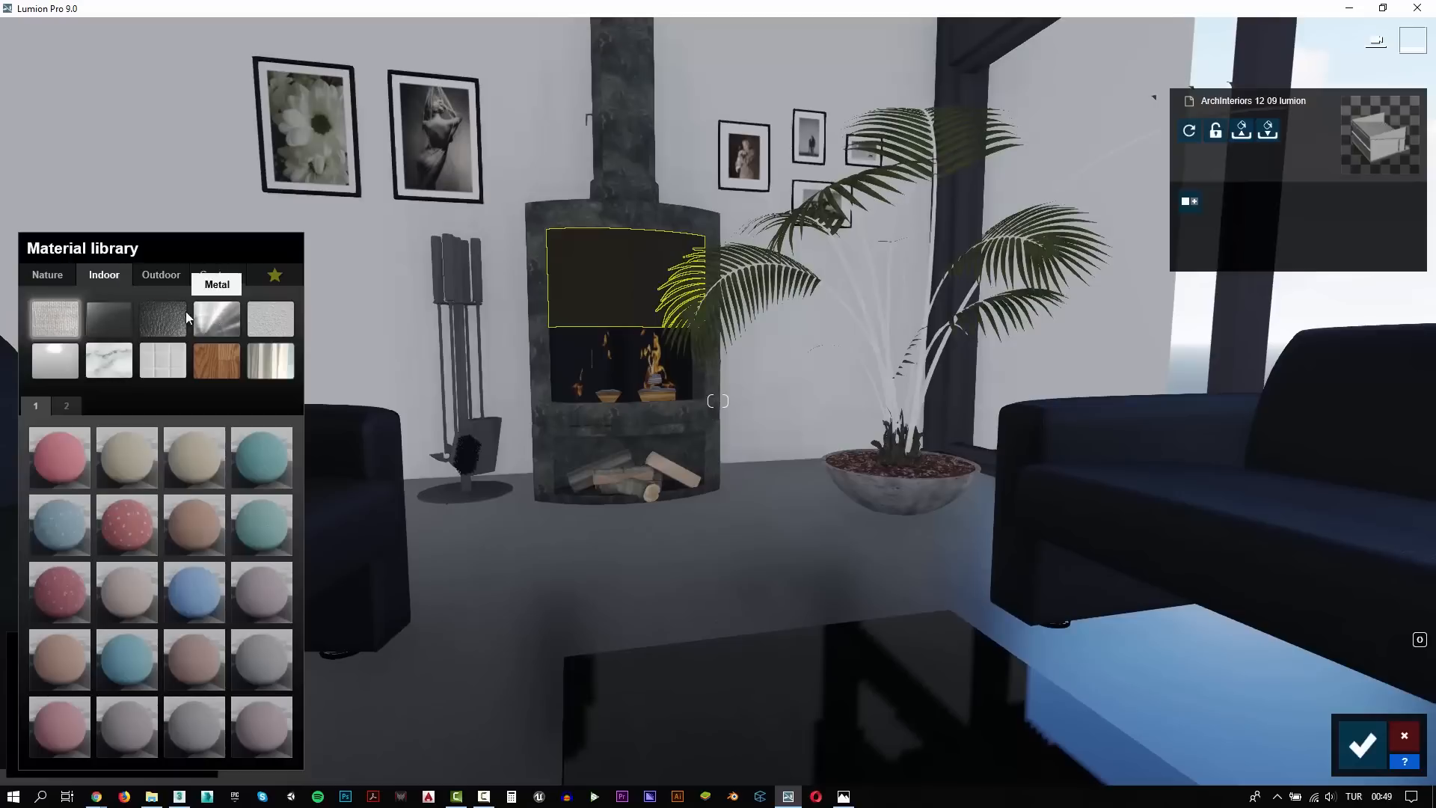
pyautogui.click(108, 318)
pyautogui.click(262, 524)
# Make the flame plane "fireplace flame3" inside the fireplace invisible with the custom Invisible material
pyautogui.press('w')
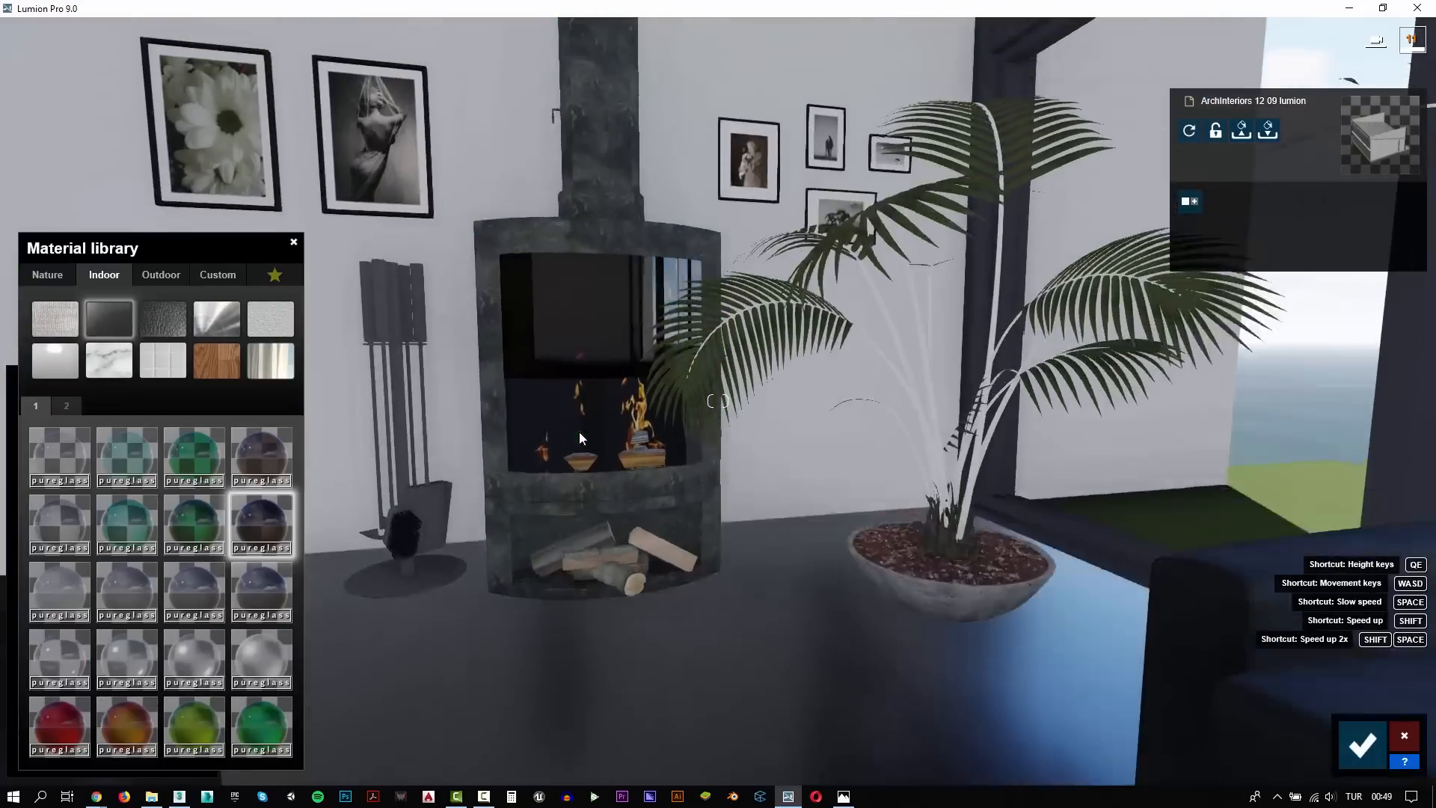
pyautogui.moveTo(579, 432); pyautogui.dragTo(692, 554, button='right')
pyautogui.press('w')
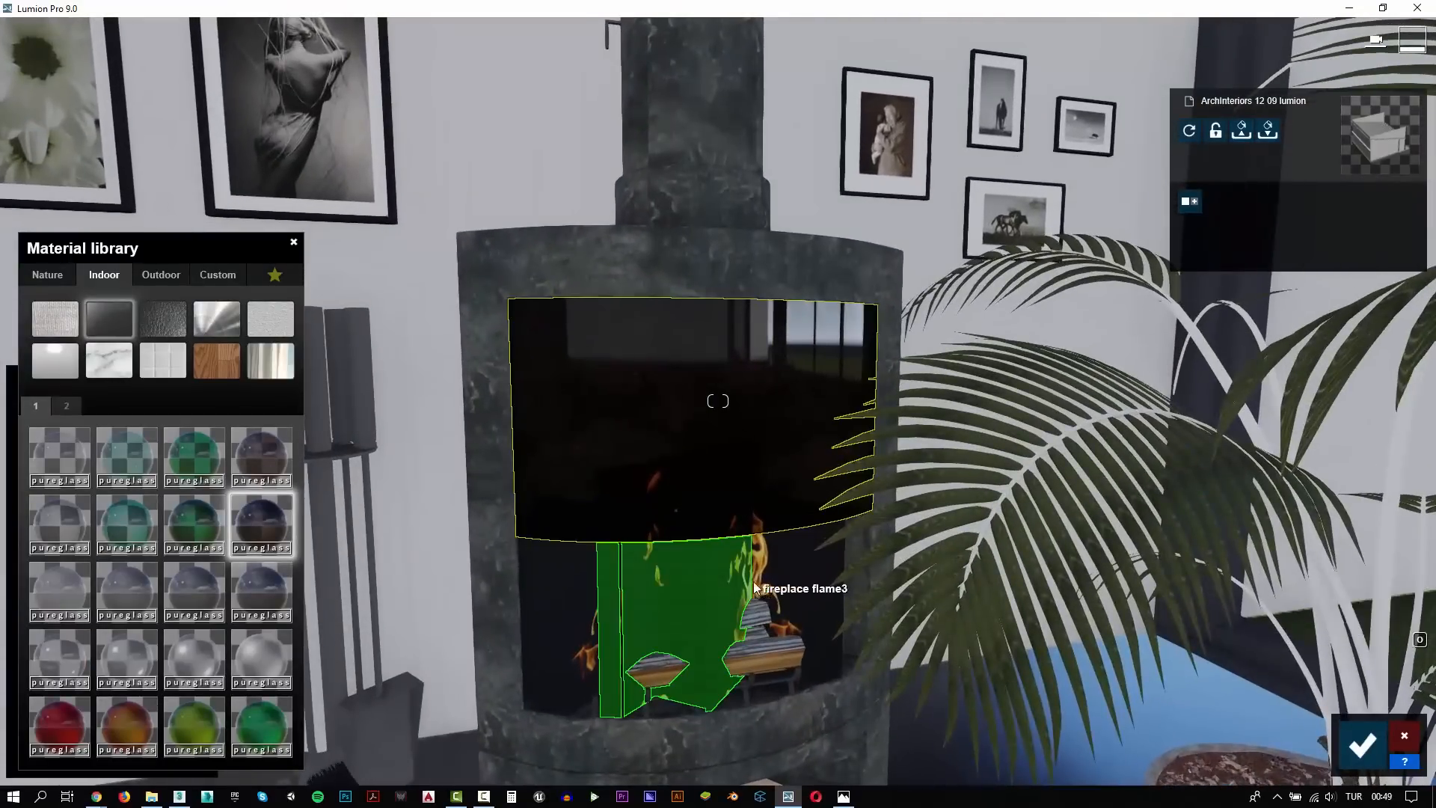
pyautogui.click(739, 584)
pyautogui.click(59, 408)
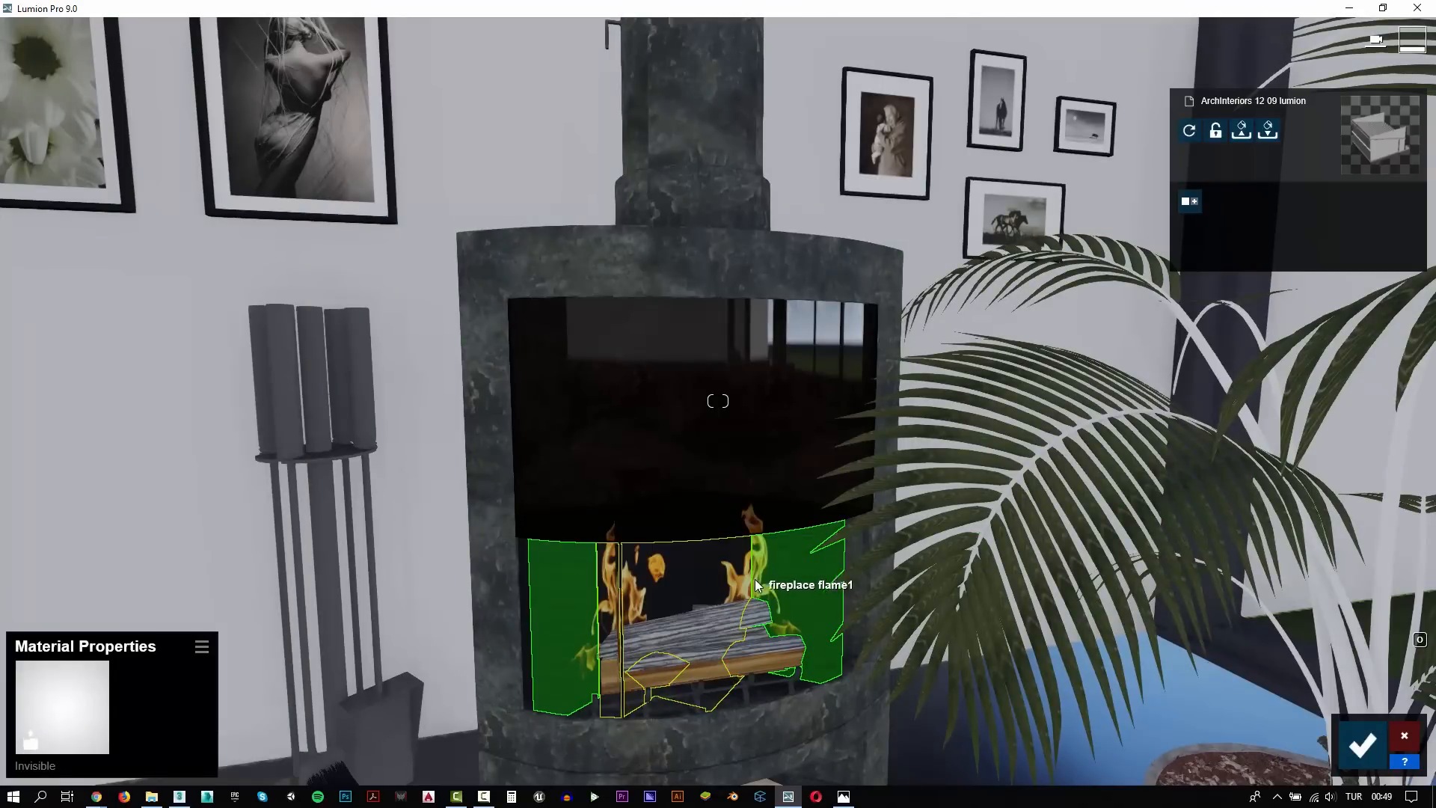
# Make the remaining flame planes around the fireplace logs invisible
pyautogui.moveTo(753, 586); pyautogui.dragTo(707, 404, button='right')
pyautogui.press('w')
pyautogui.press('w')
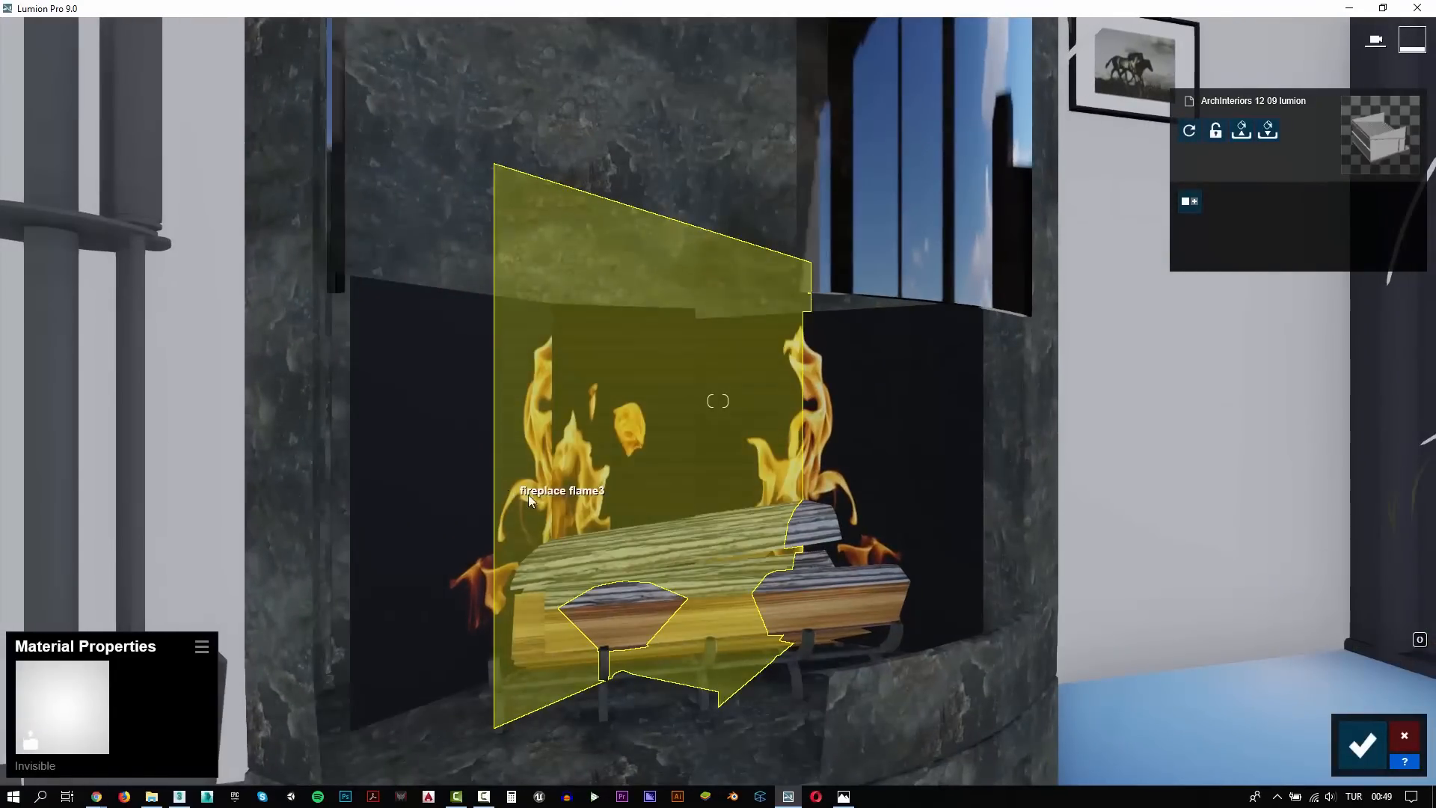
pyautogui.press('a')
pyautogui.click(1040, 513)
pyautogui.click(66, 417)
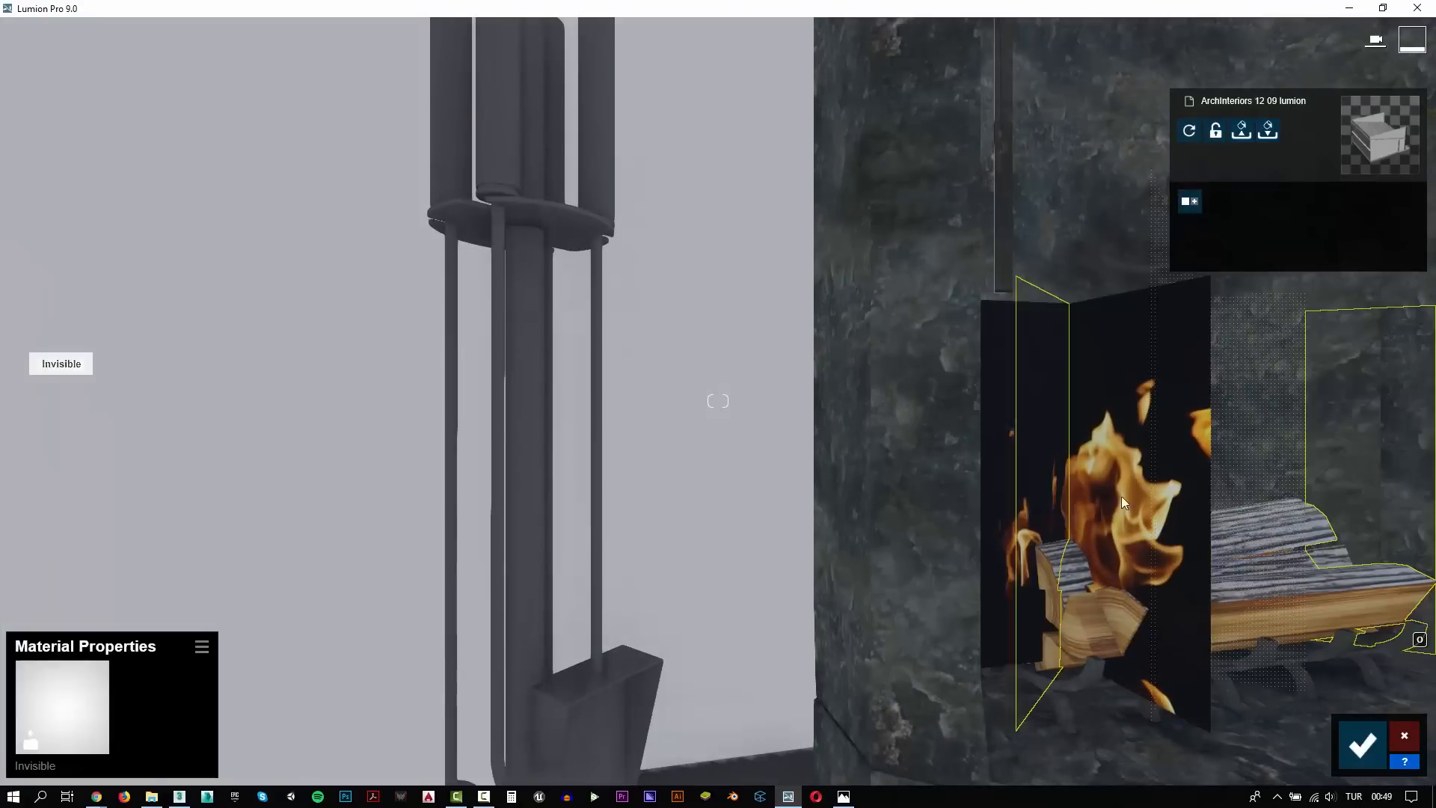
pyautogui.click(1123, 502)
pyautogui.click(75, 420)
pyautogui.press('d')
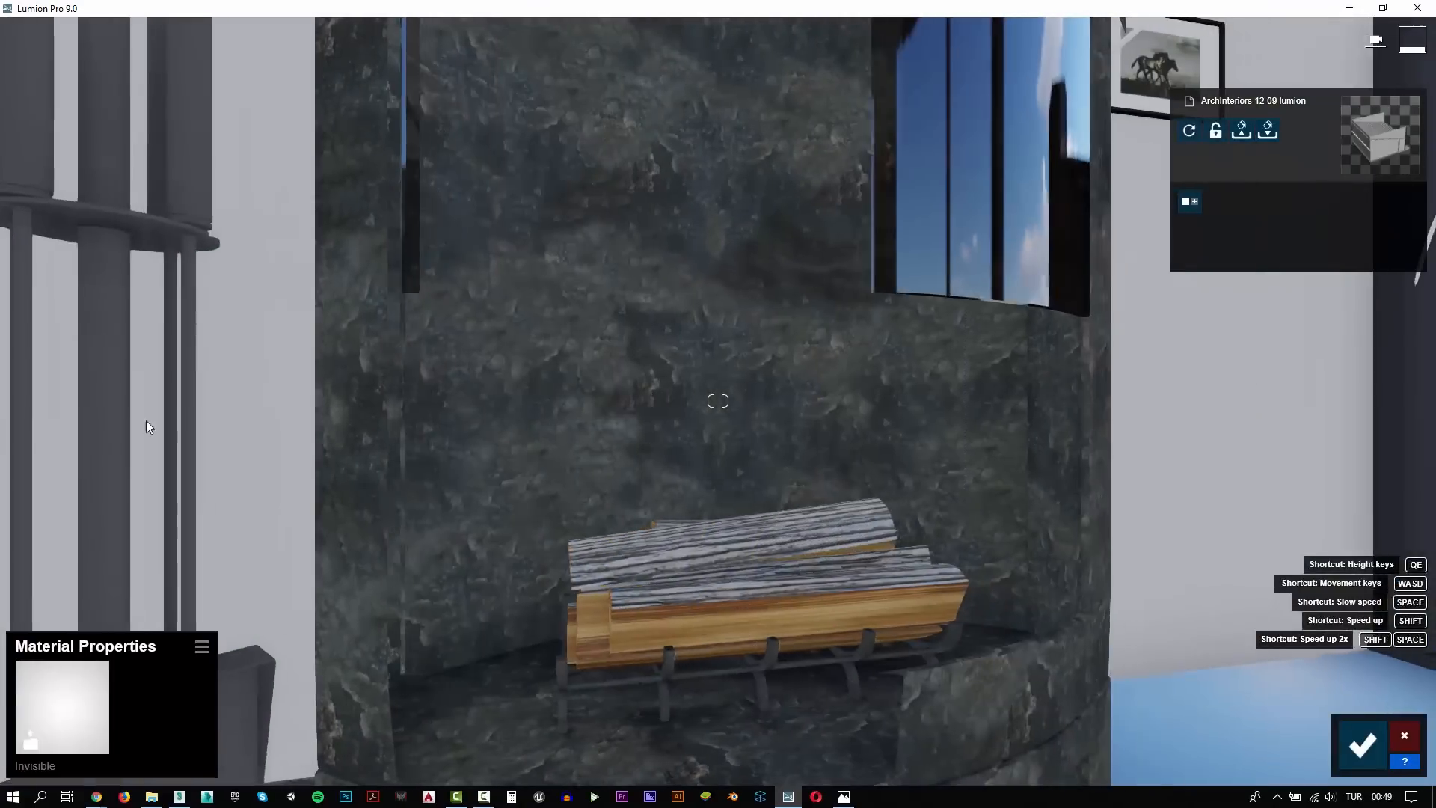
# Assign the custom Standard material to the fireplace body, lower its gloss and apply black colorization at 0.4
pyautogui.press('s')
pyautogui.click(527, 394)
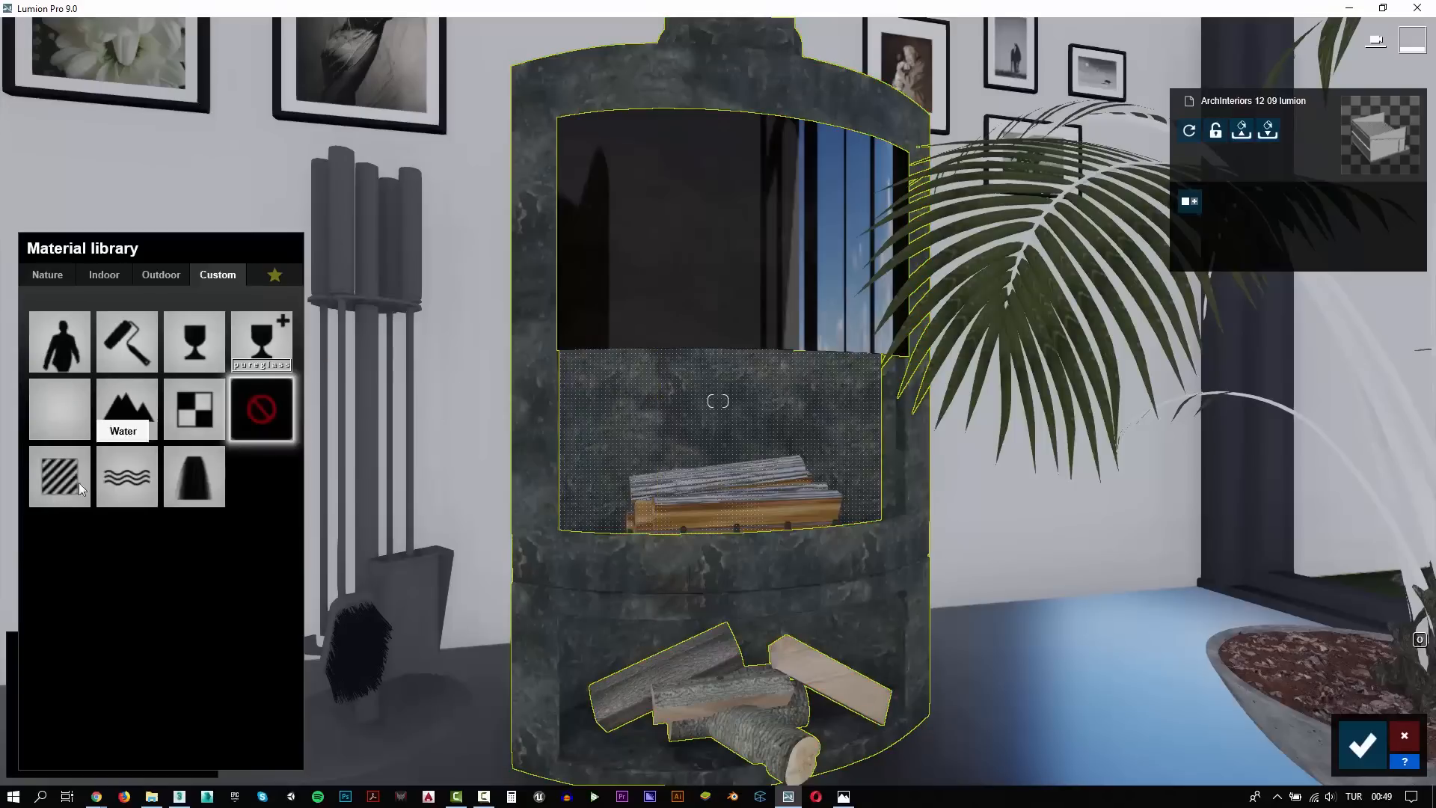
pyautogui.click(64, 483)
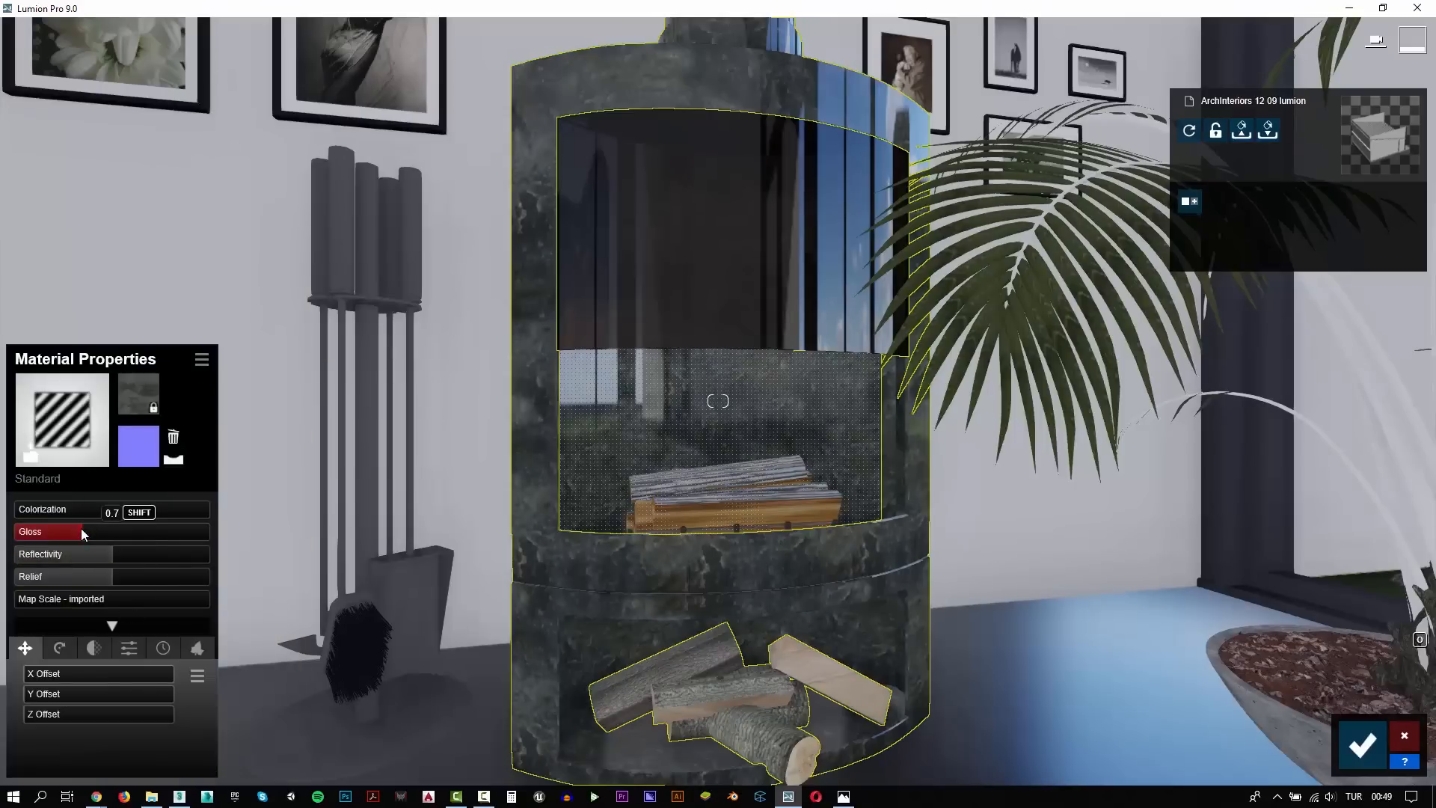
pyautogui.moveTo(81, 528); pyautogui.dragTo(73, 528)
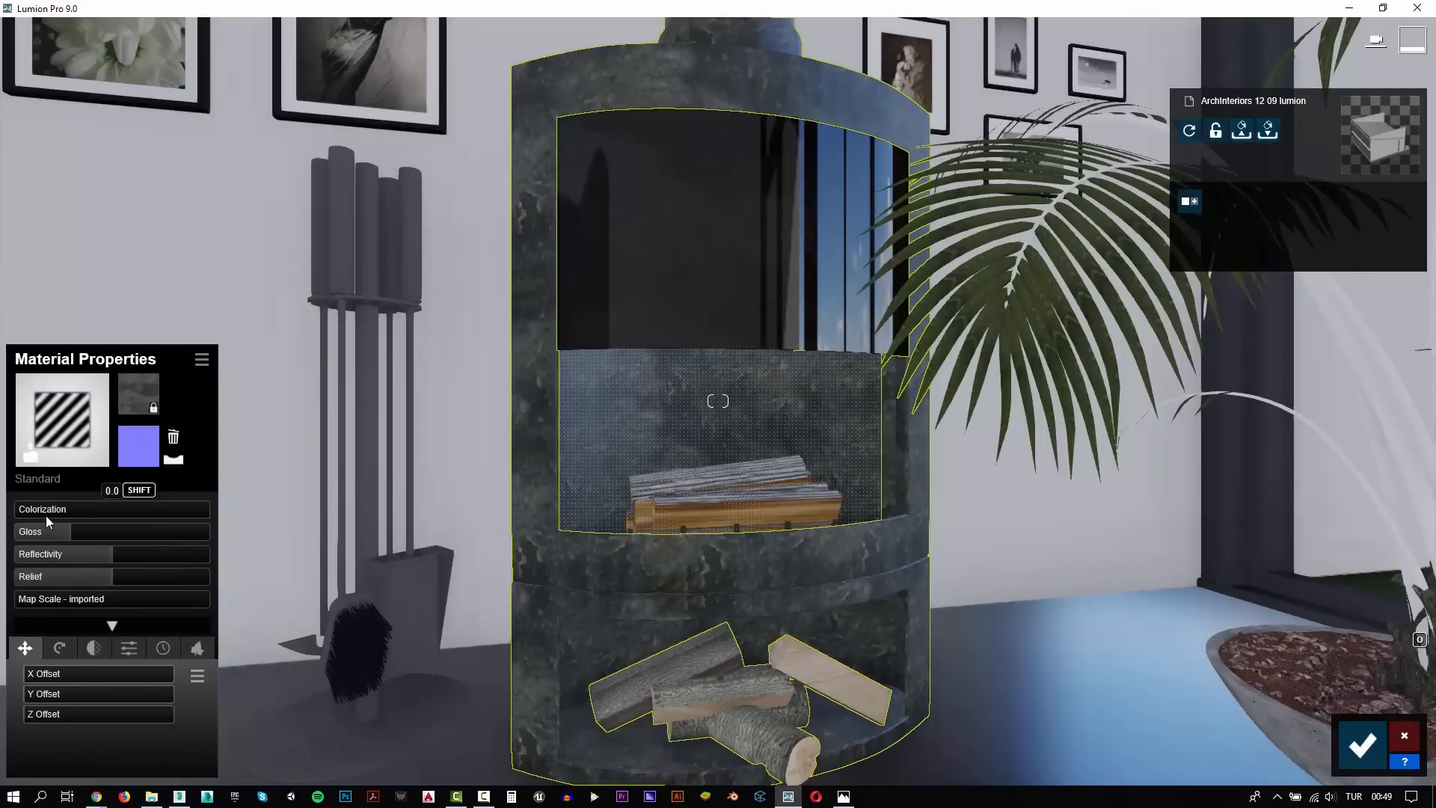
pyautogui.click(57, 511)
pyautogui.moveTo(329, 554); pyautogui.dragTo(344, 593)
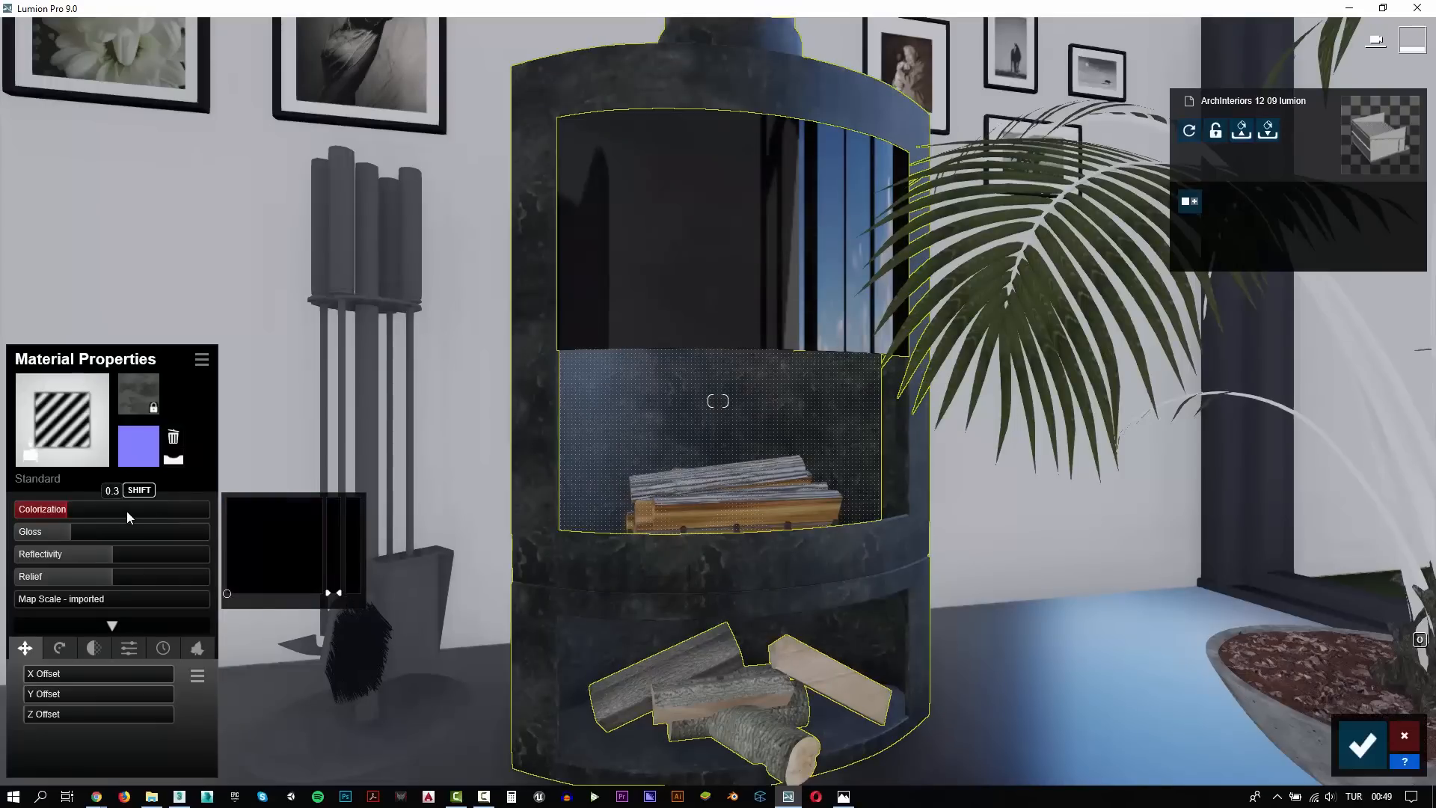
pyautogui.moveTo(127, 510); pyautogui.dragTo(98, 511)
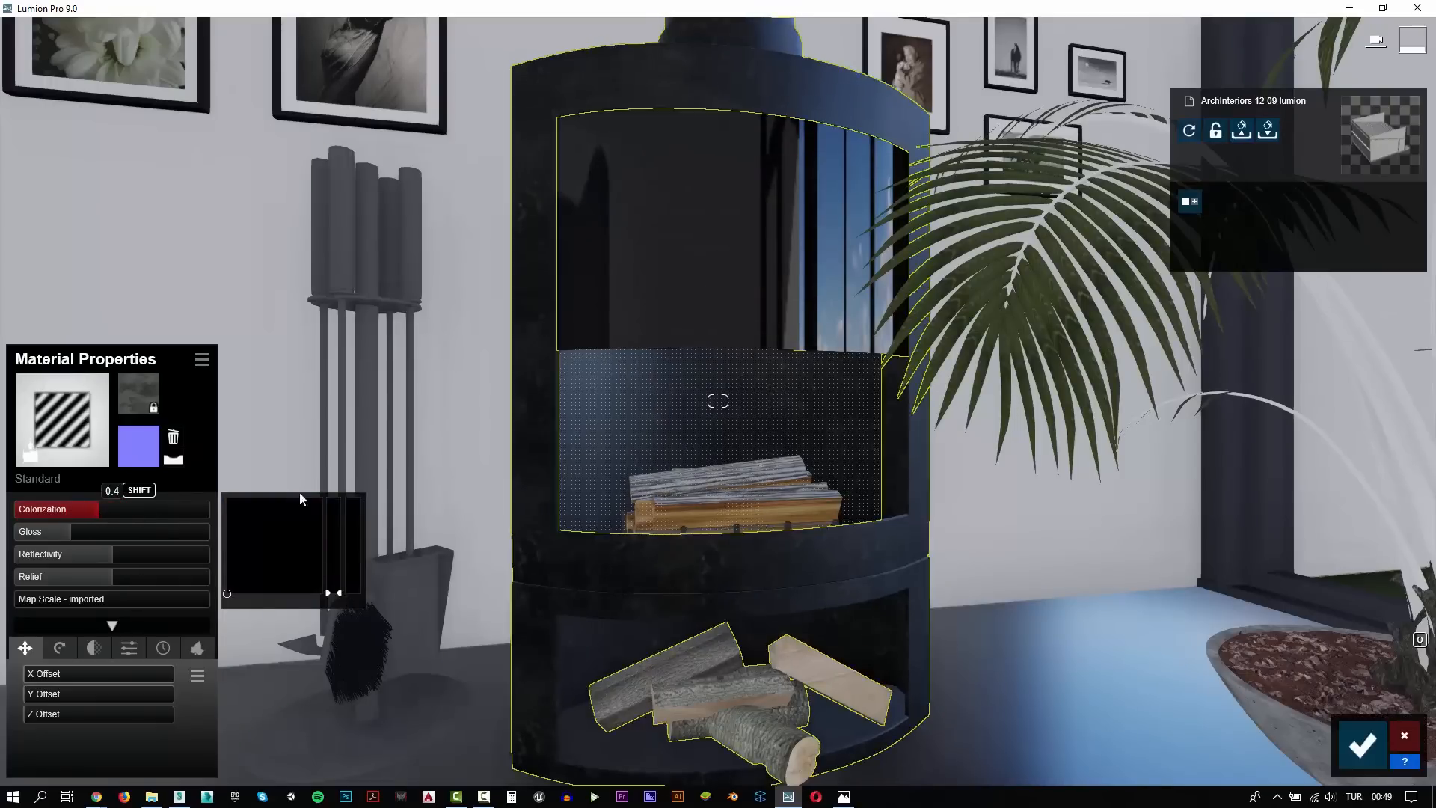
# Assign a dark brown indoor wood material to the stems of the potted palm
pyautogui.press('s')
pyautogui.moveTo(724, 476); pyautogui.dragTo(799, 505, button='right')
pyautogui.press('w')
pyautogui.click(1010, 502)
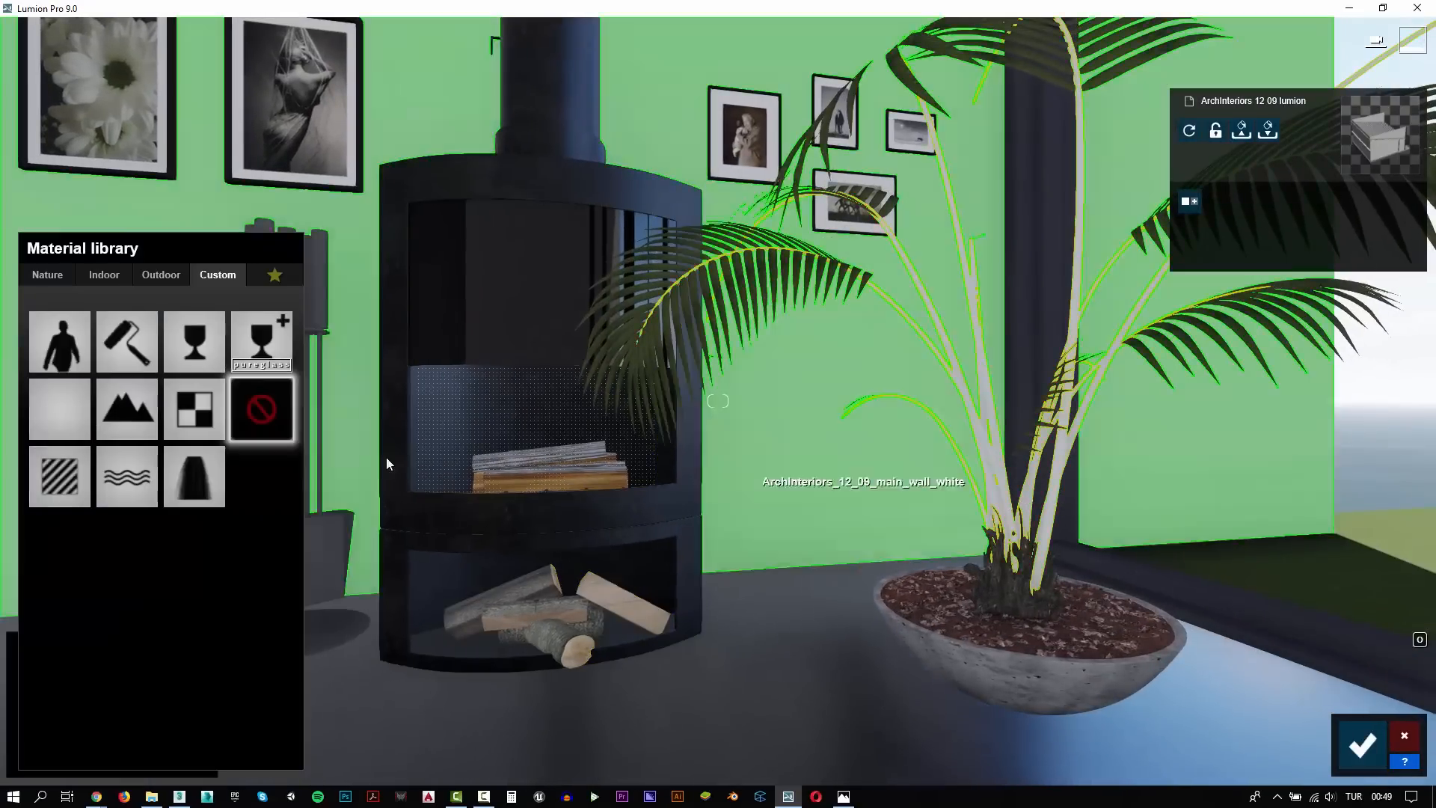
pyautogui.click(105, 276)
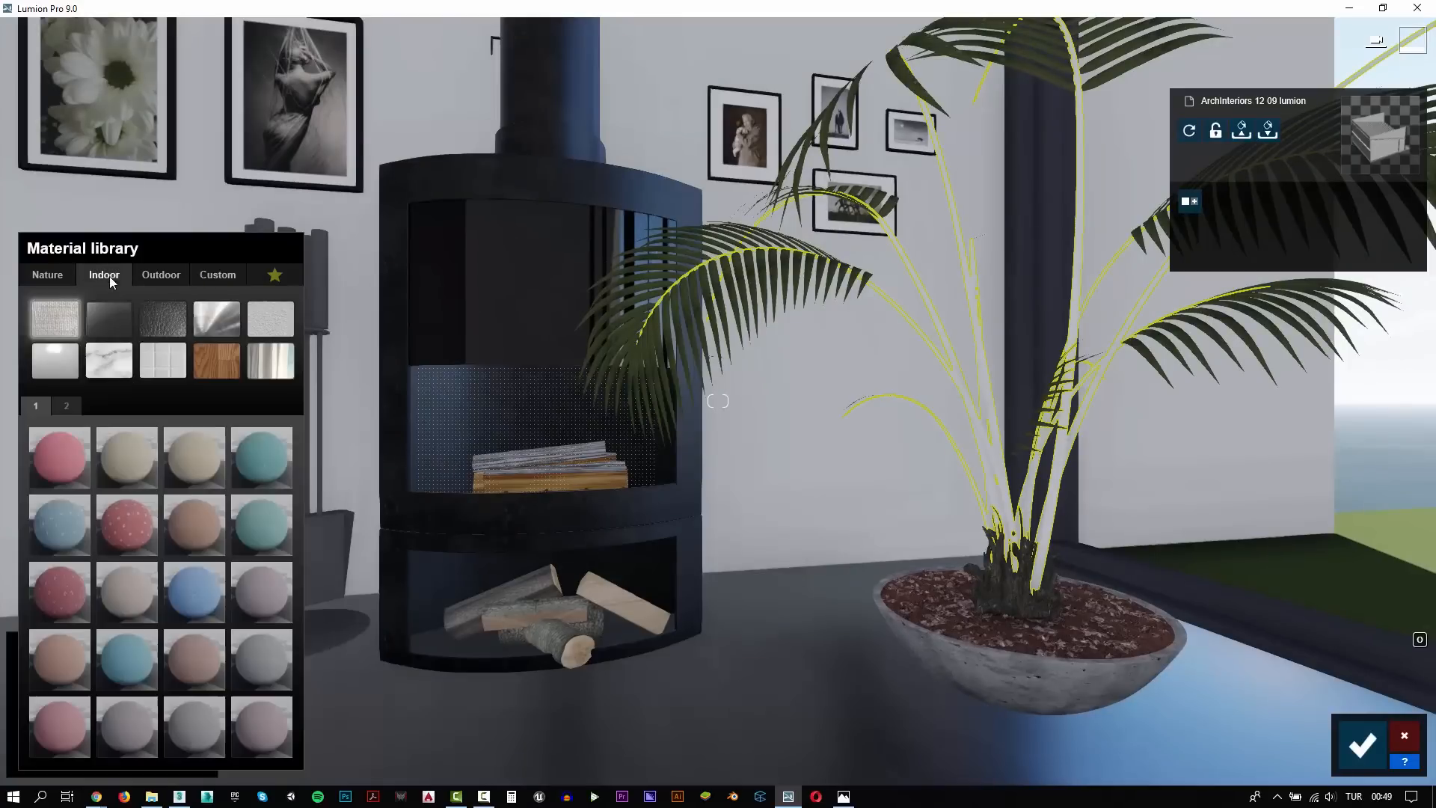
pyautogui.click(210, 359)
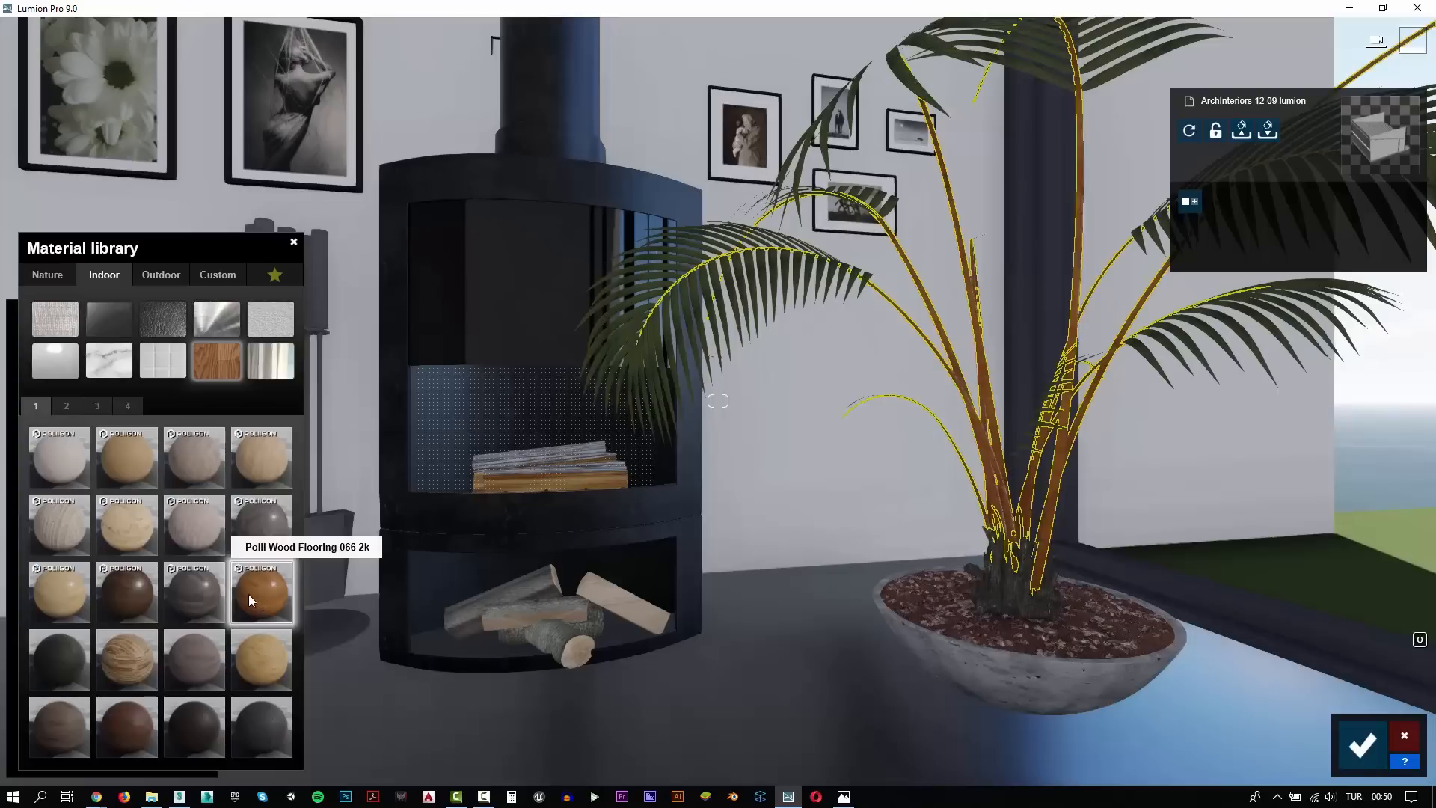
pyautogui.click(126, 592)
# Assign a glossy dark metal from the indoor metal collection to the fireplace tool set
pyautogui.scroll(-3, 710, 422)
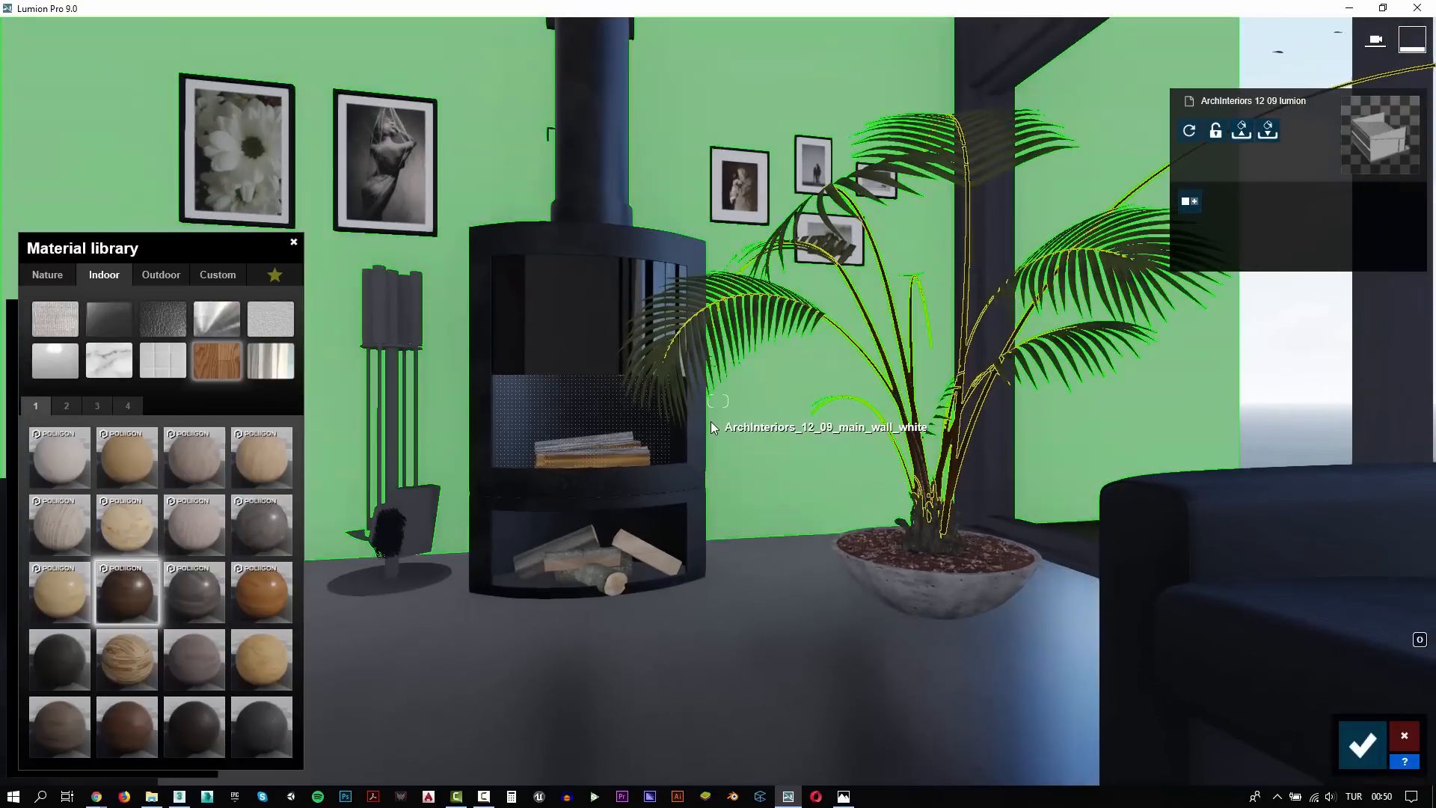
pyautogui.moveTo(710, 422); pyautogui.dragTo(709, 427, button='middle')
pyautogui.scroll(-1, 677, 442)
pyautogui.moveTo(676, 440); pyautogui.dragTo(631, 444, button='right')
pyautogui.scroll(2, 631, 444)
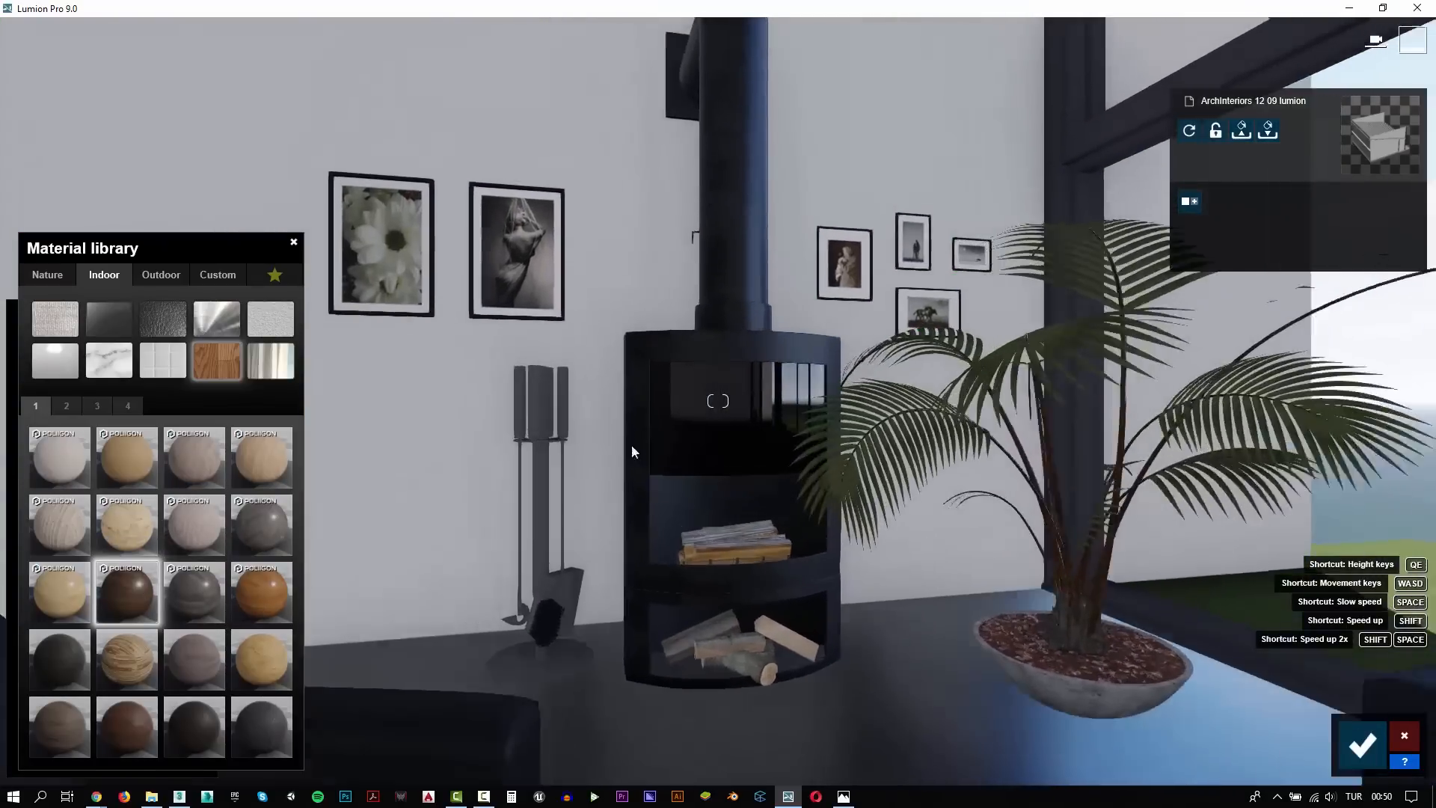
pyautogui.click(513, 431)
pyautogui.click(102, 280)
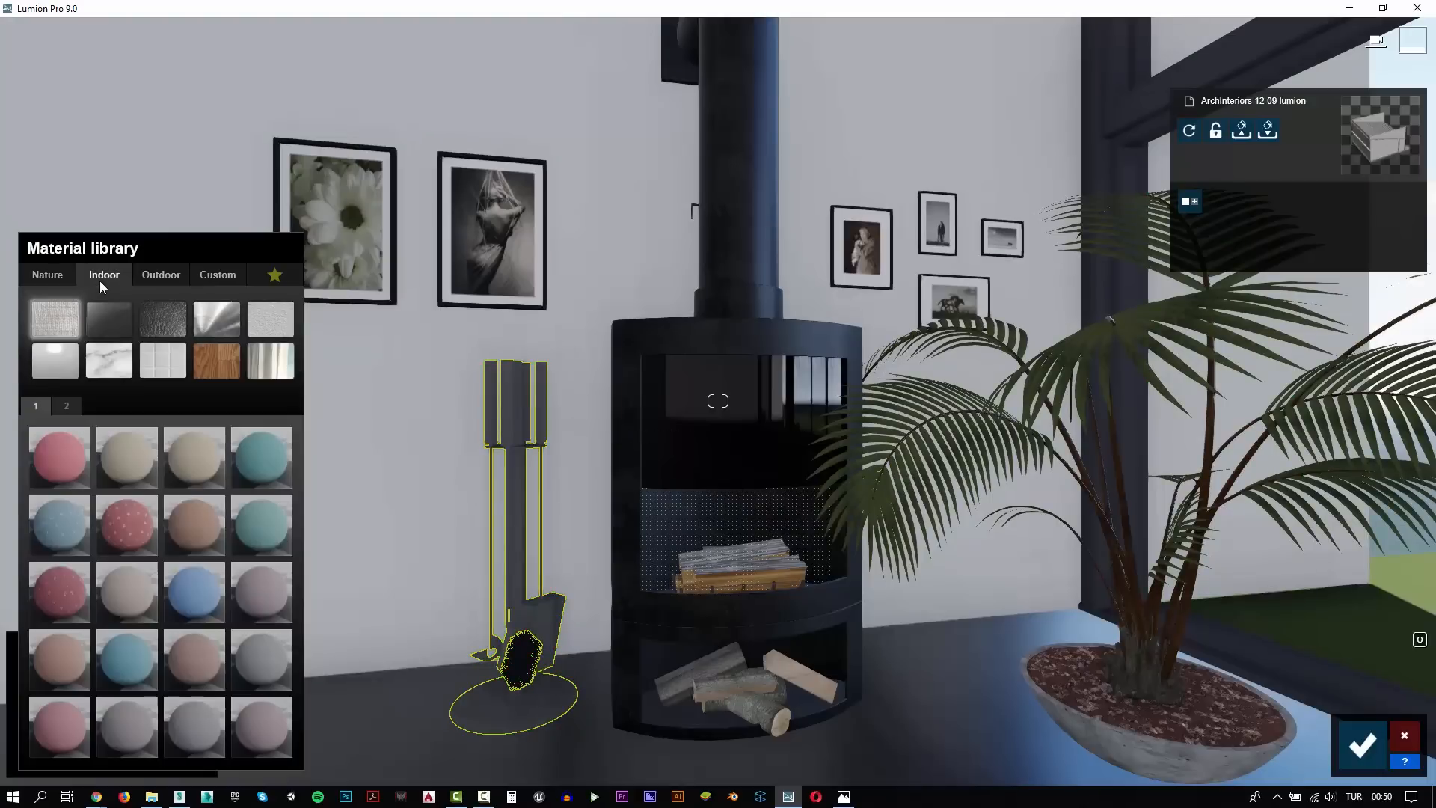
pyautogui.click(220, 320)
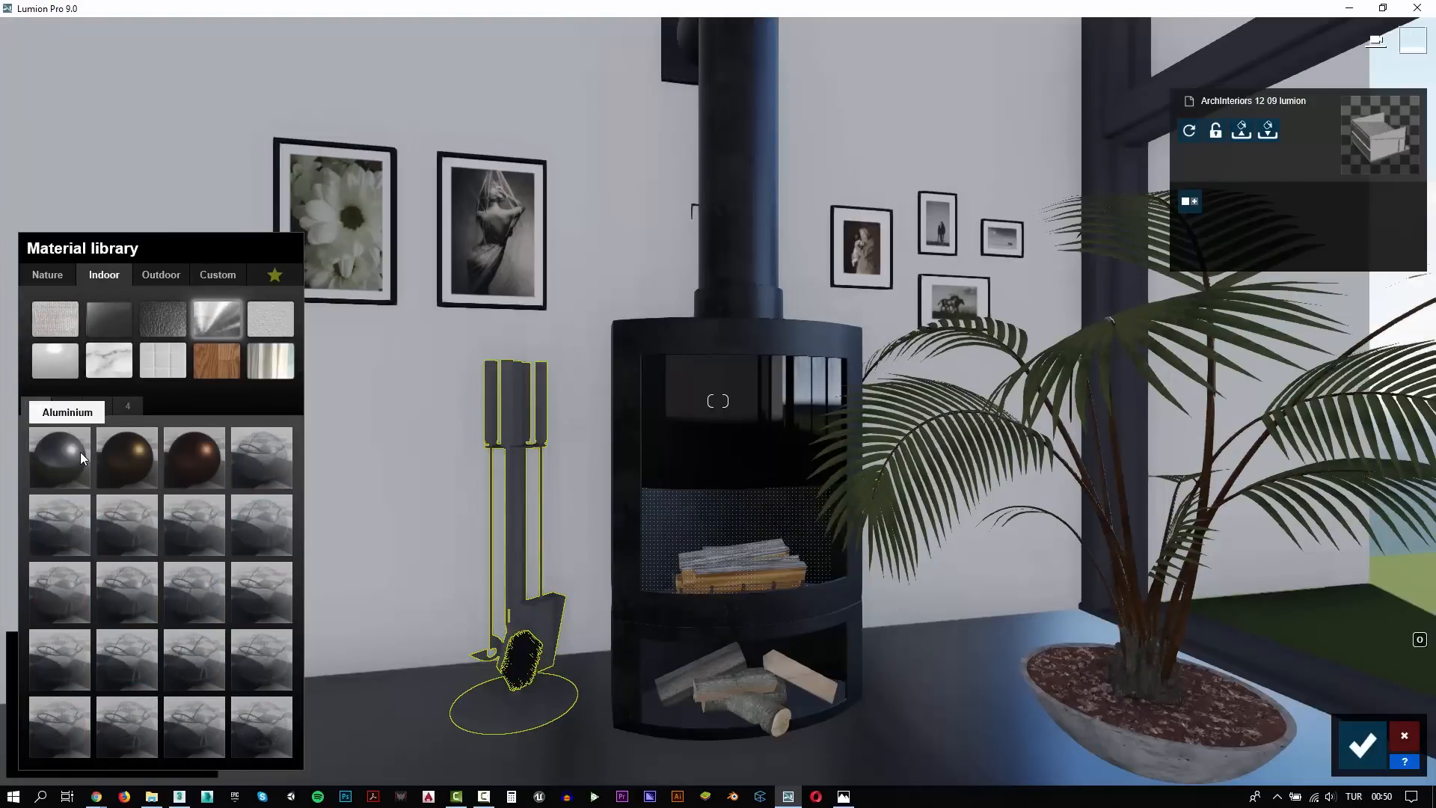
pyautogui.click(68, 406)
pyautogui.click(256, 655)
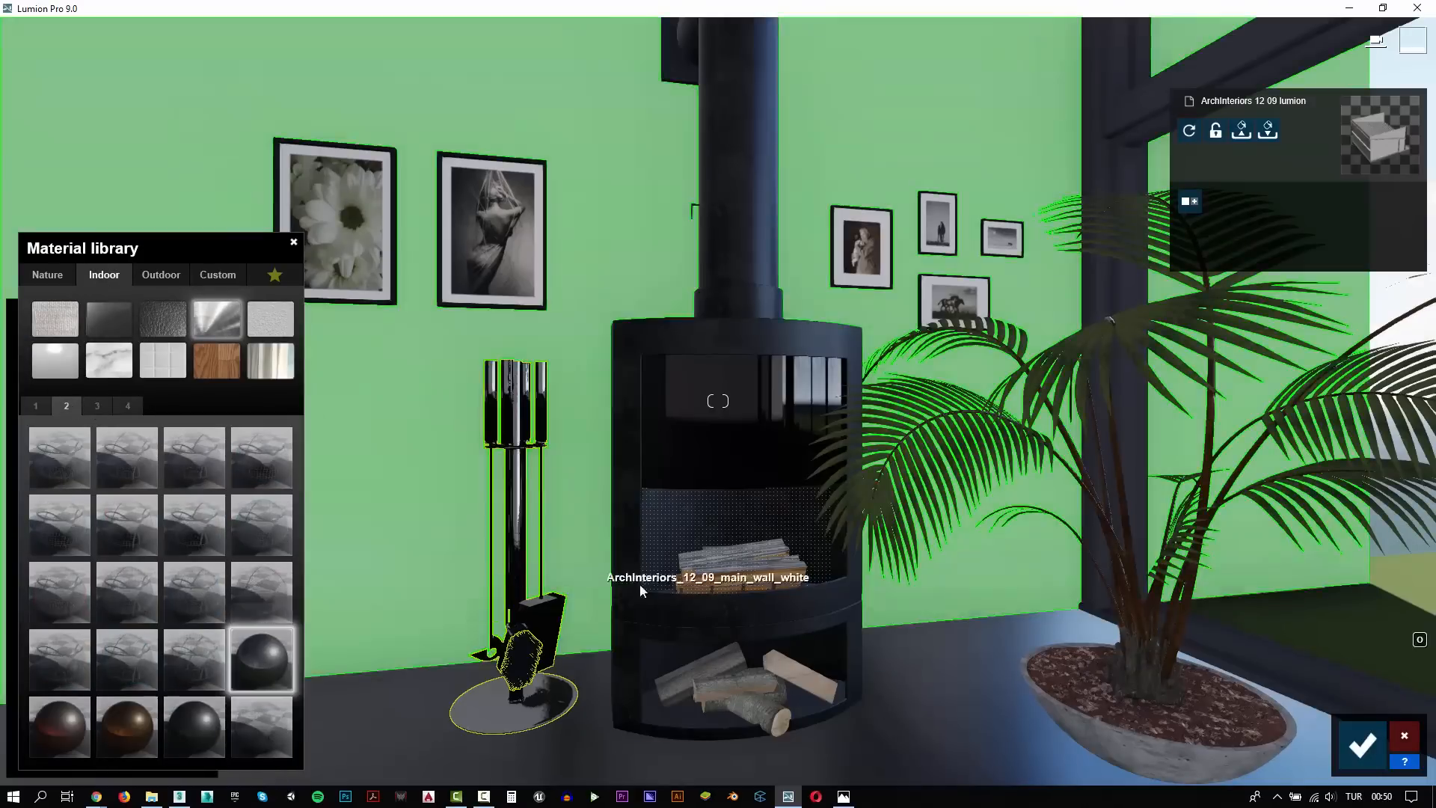
# Assign the custom Standard material to the dark window frames and lower its gloss
pyautogui.scroll(-2, 608, 621)
pyautogui.scroll(3, 608, 601)
pyautogui.scroll(-4, 609, 601)
pyautogui.moveTo(609, 602); pyautogui.dragTo(896, 560, button='right')
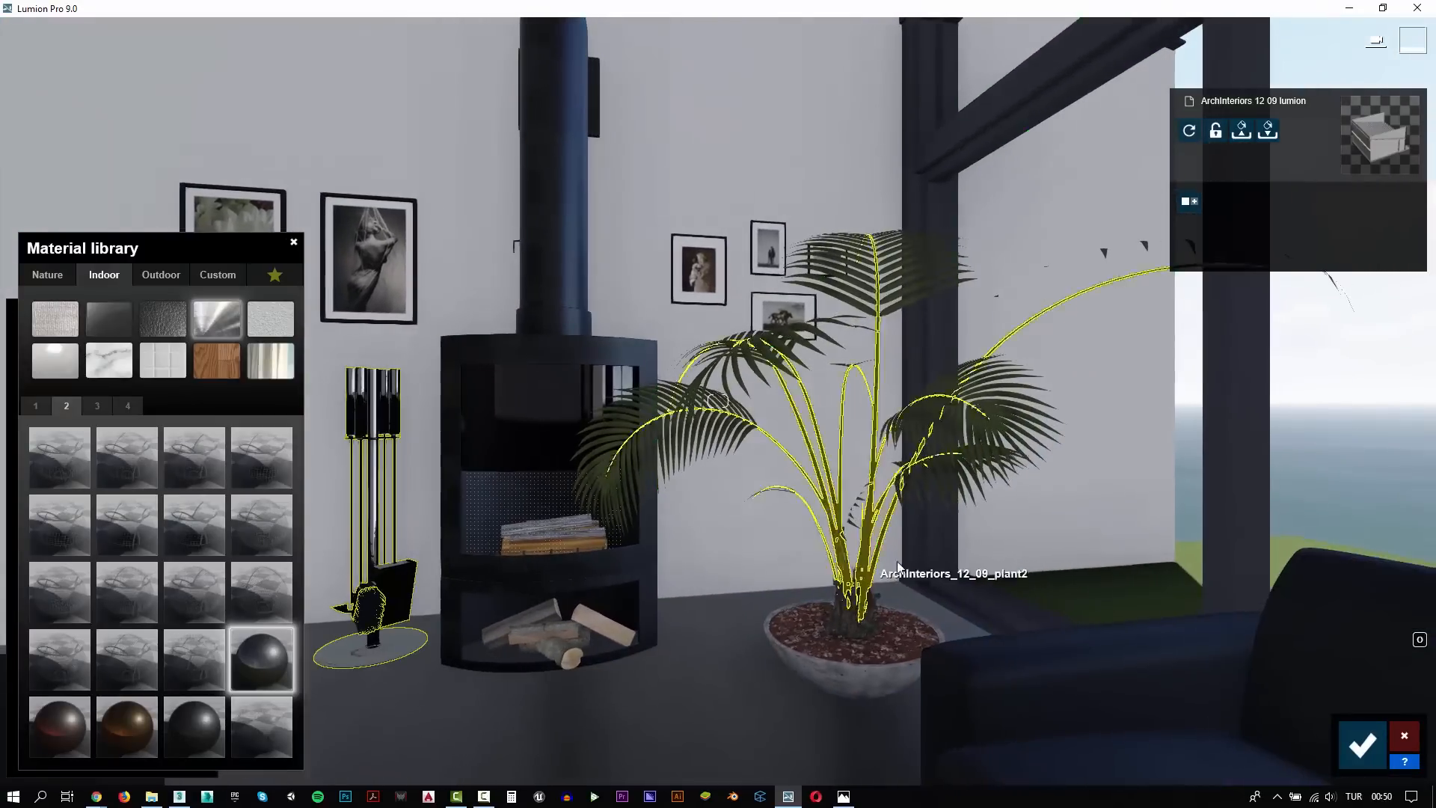
pyautogui.click(931, 563)
pyautogui.click(112, 277)
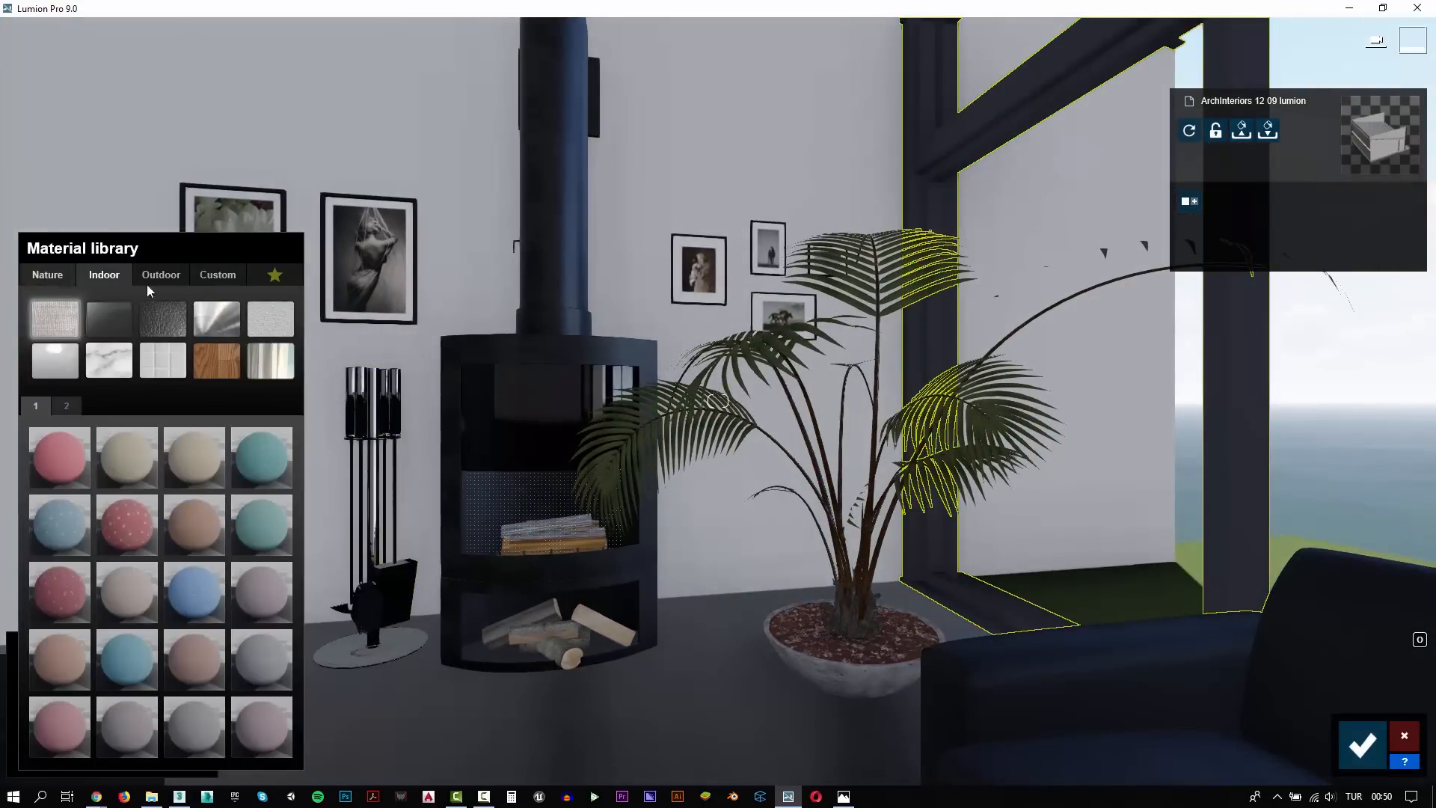
pyautogui.click(217, 275)
pyautogui.click(62, 473)
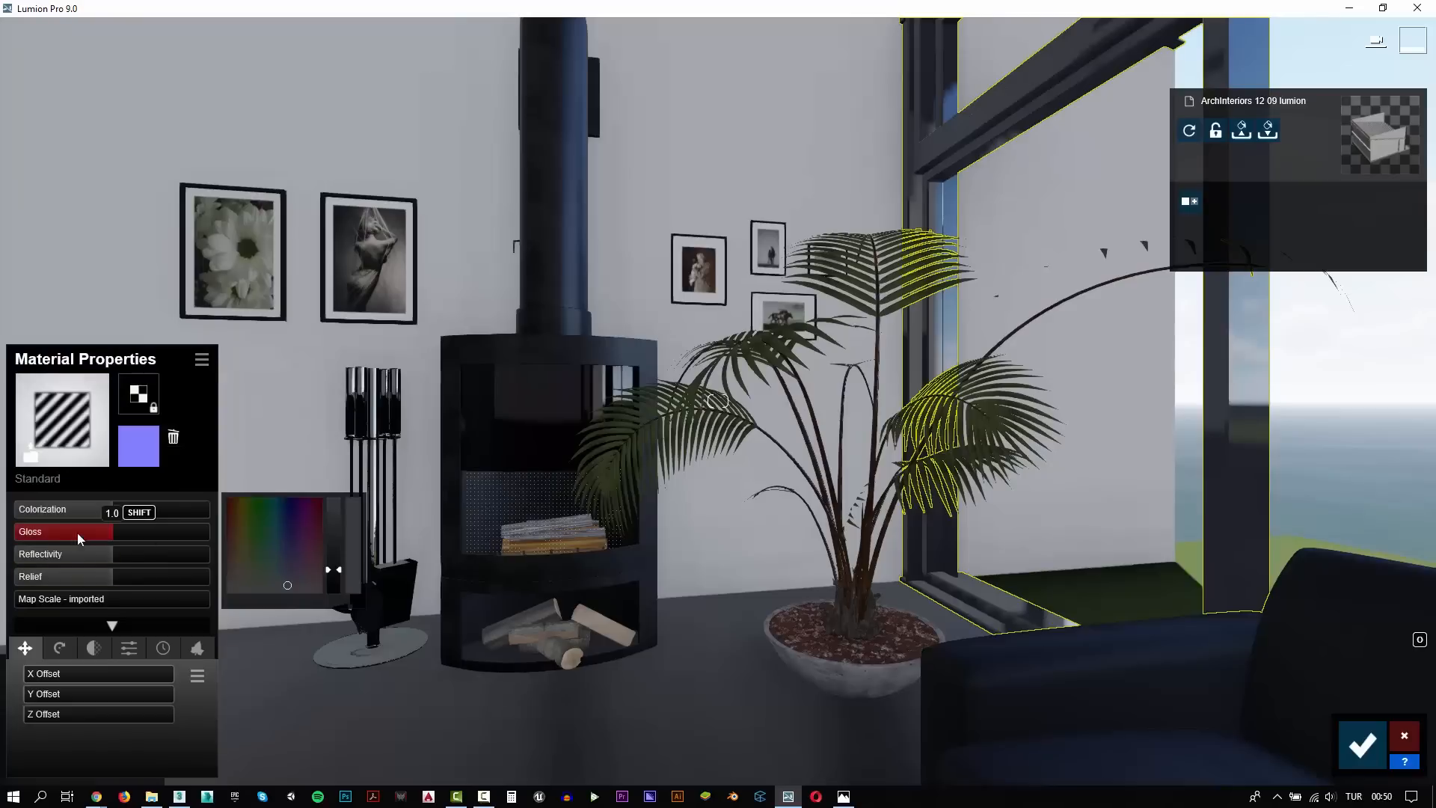
# Assign the custom Standard material to the red floor lamp, lowering its gloss and raising its reflectivity
pyautogui.press('s')
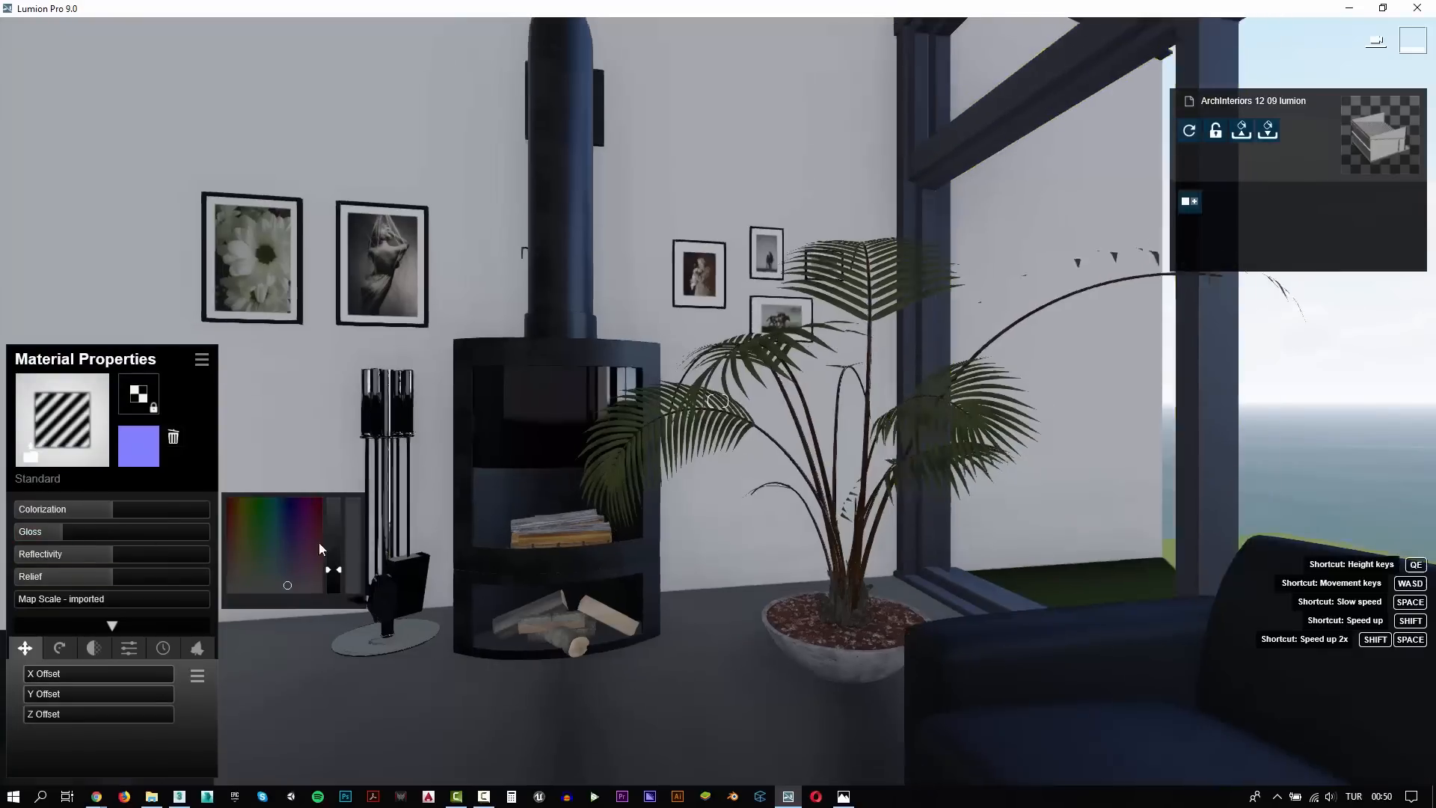
pyautogui.press('q')
pyautogui.press('q')
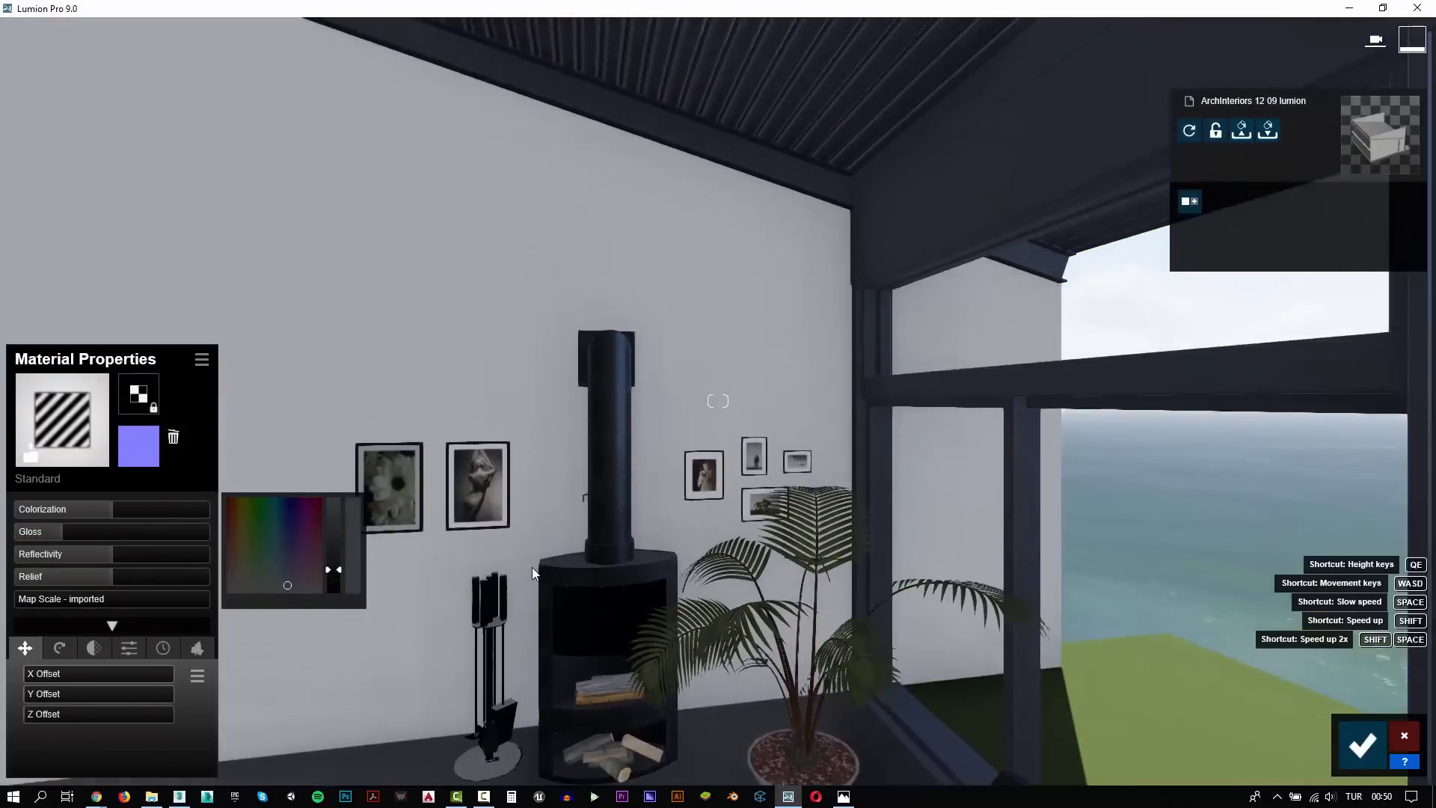
pyautogui.press('s')
pyautogui.press('d')
pyautogui.press('s')
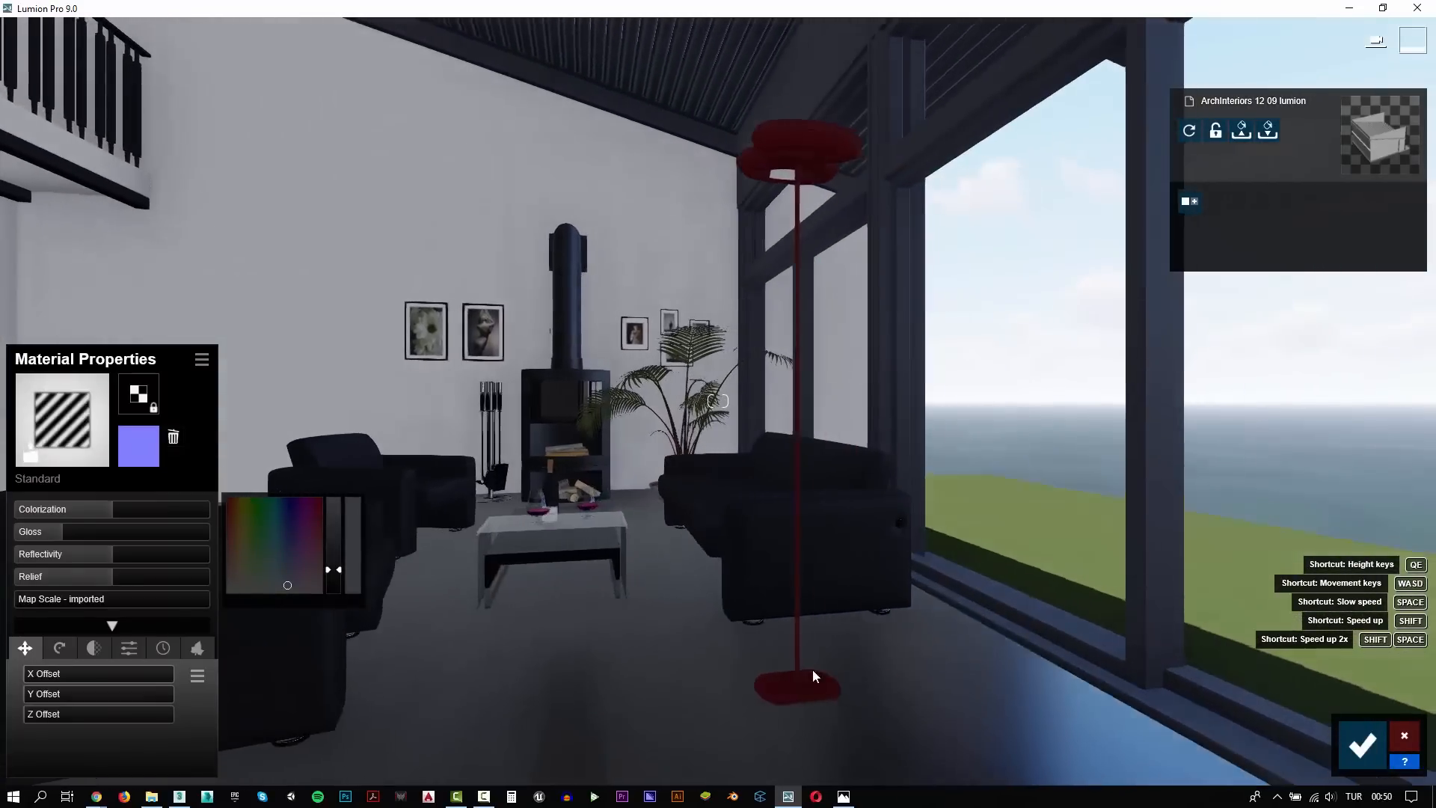
pyautogui.click(808, 673)
pyautogui.click(61, 476)
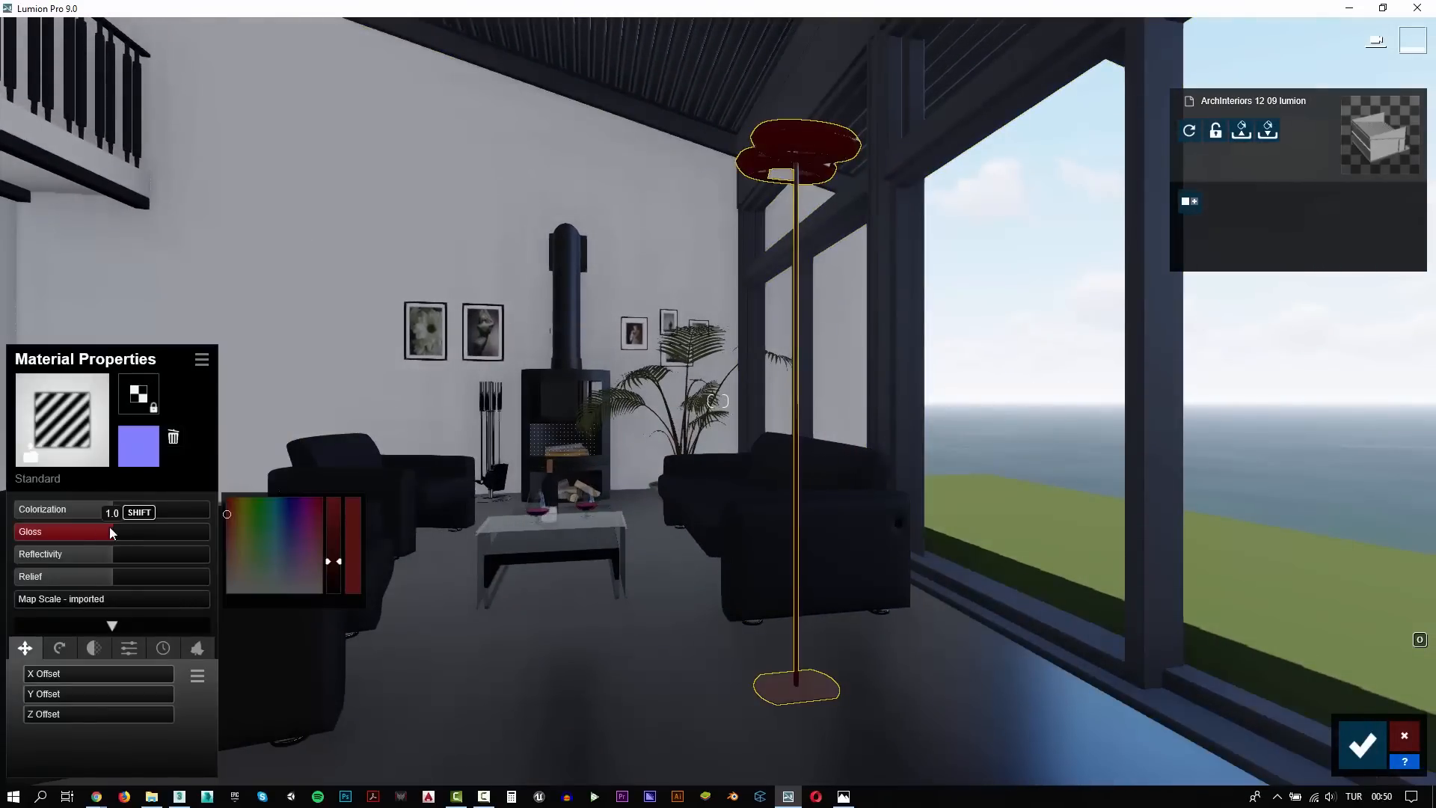
pyautogui.moveTo(110, 528); pyautogui.dragTo(154, 551)
# Assign the outdoor concrete material Concrete 004 1024 to the green ground outside the windows
pyautogui.scroll(-2, 424, 546)
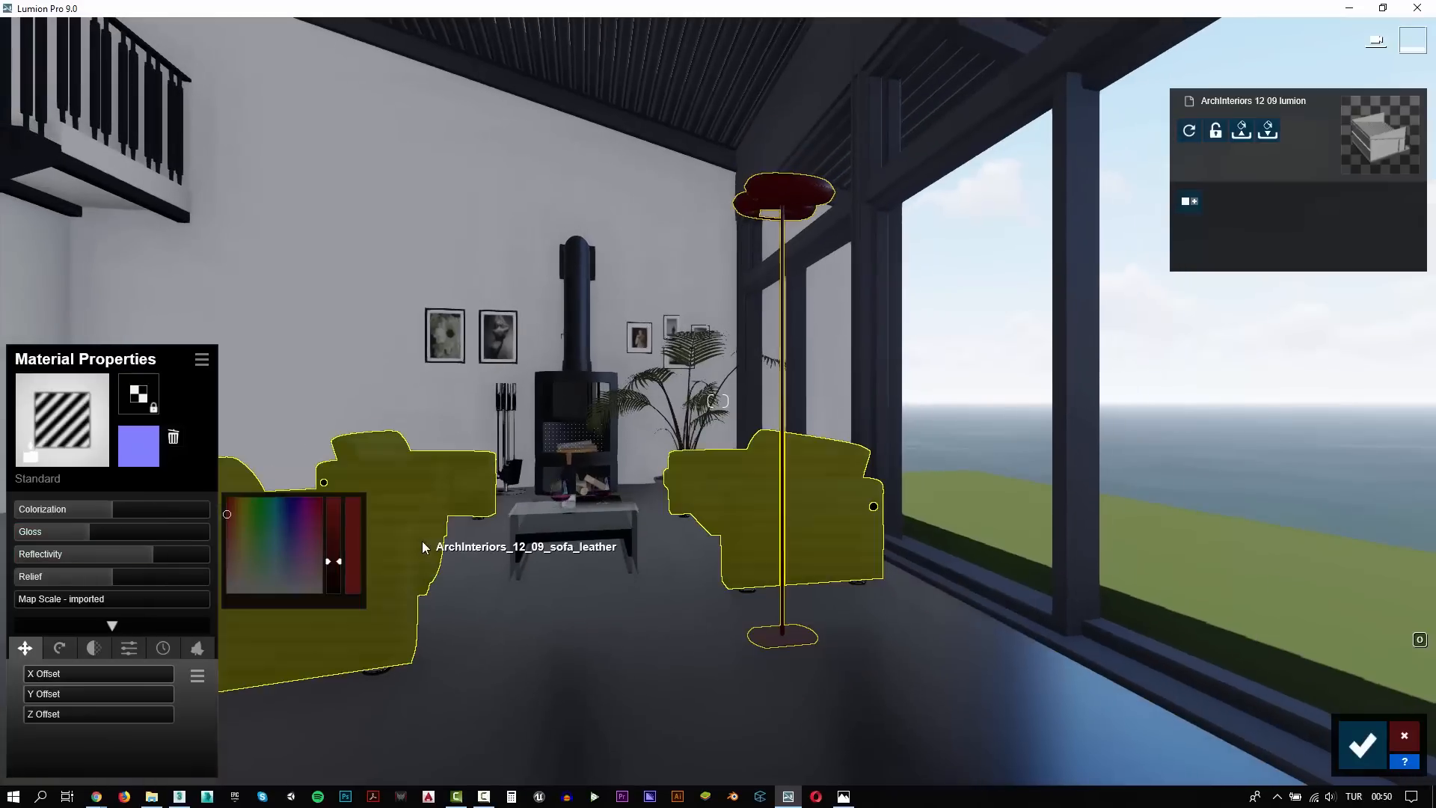
pyautogui.press('q')
pyautogui.press('d')
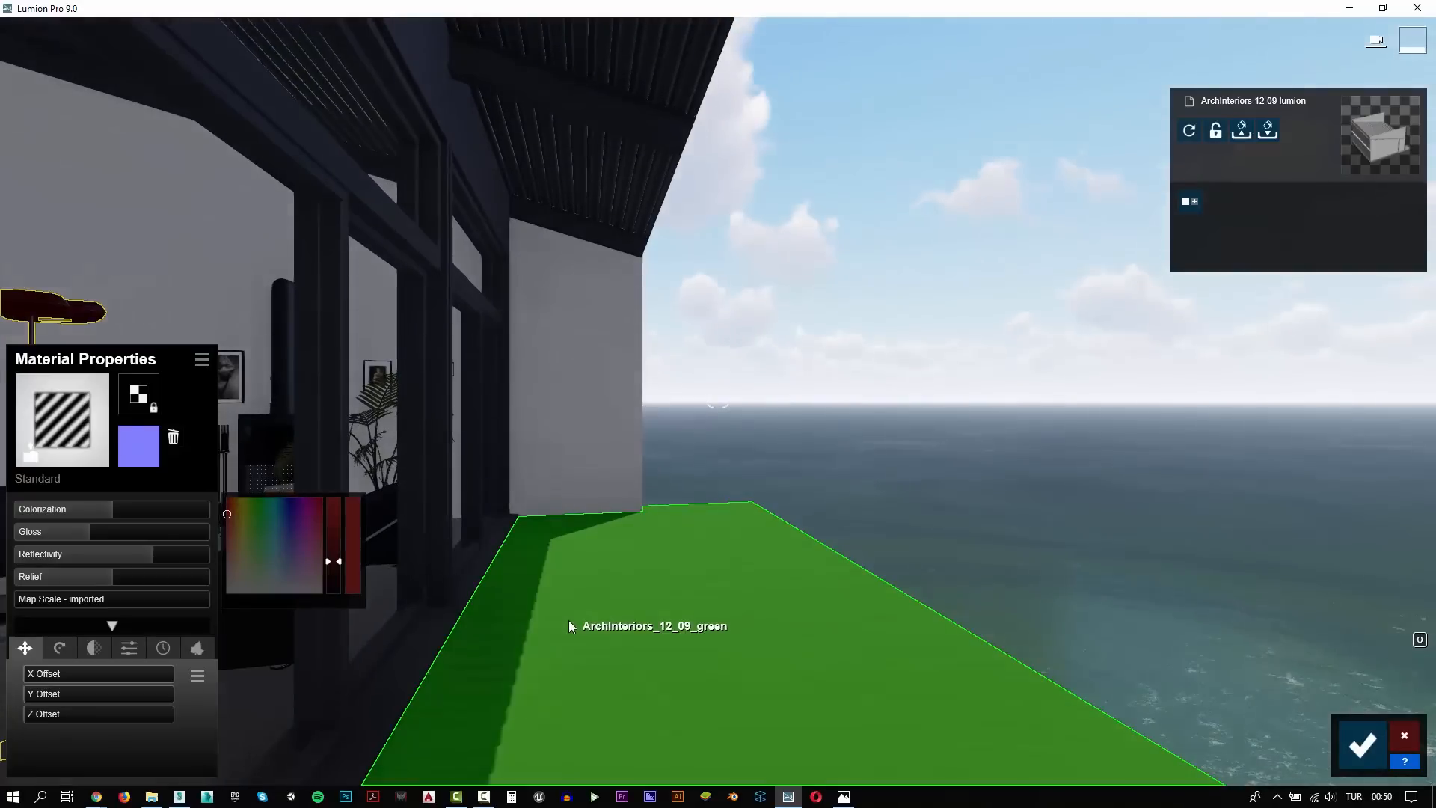
pyautogui.click(569, 621)
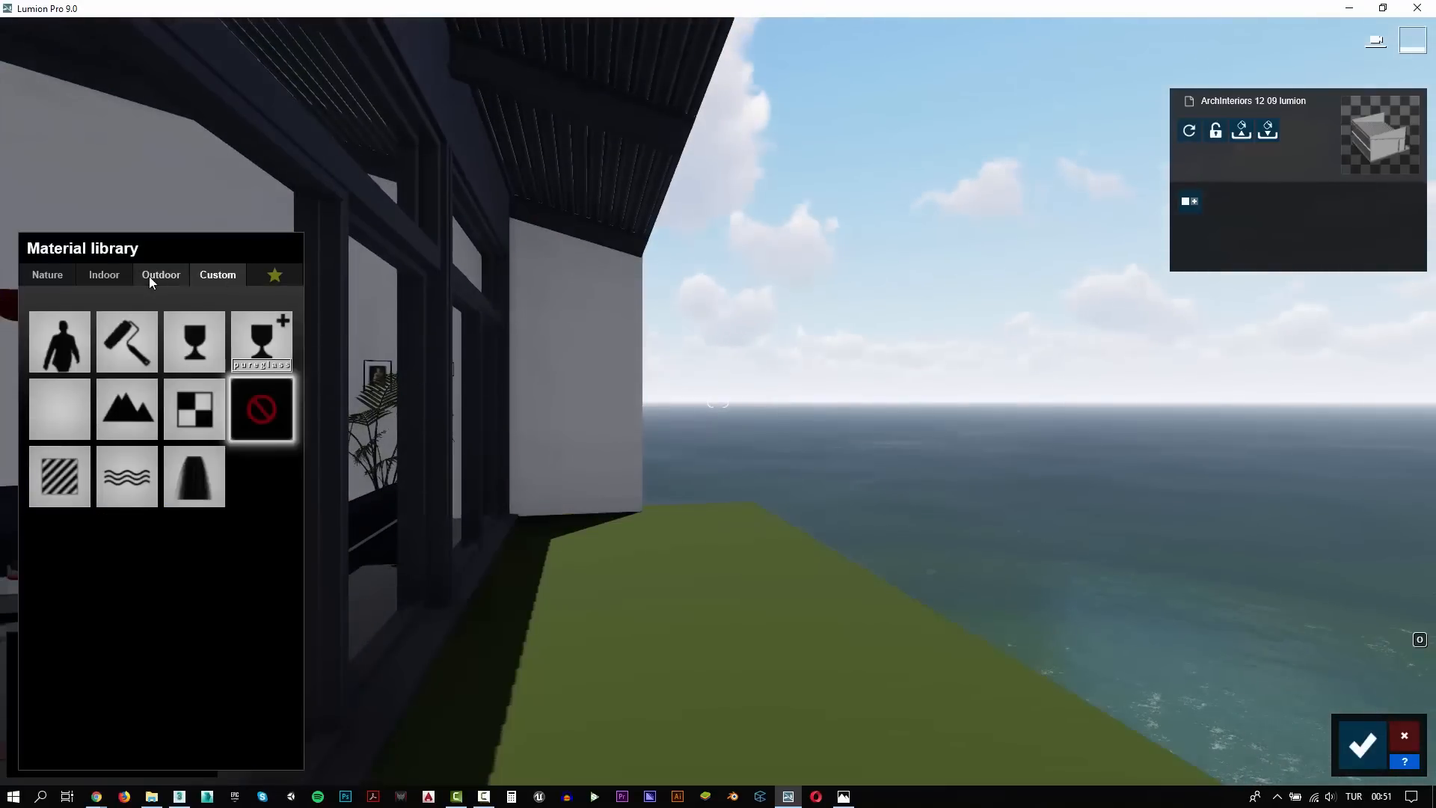
pyautogui.click(149, 276)
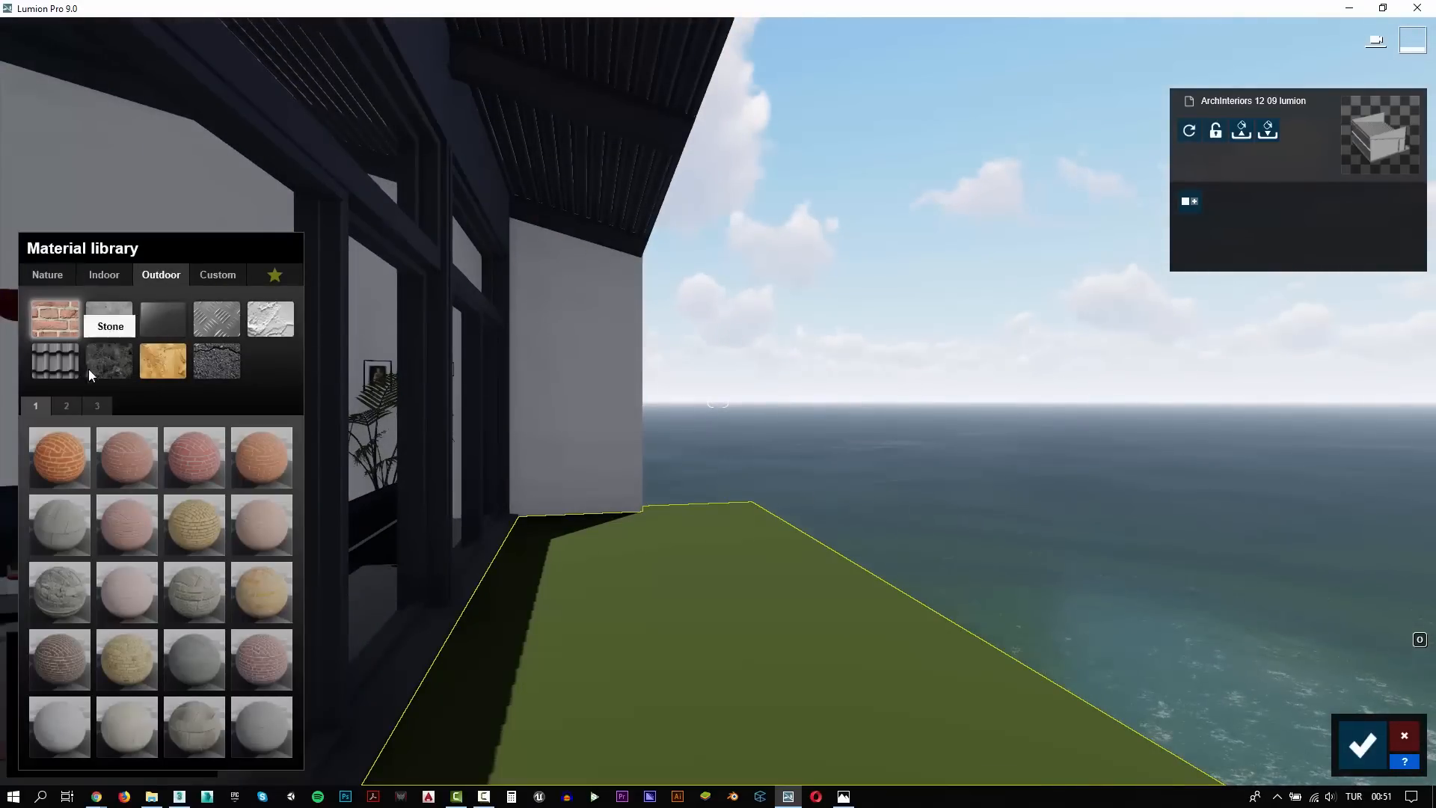
pyautogui.click(98, 406)
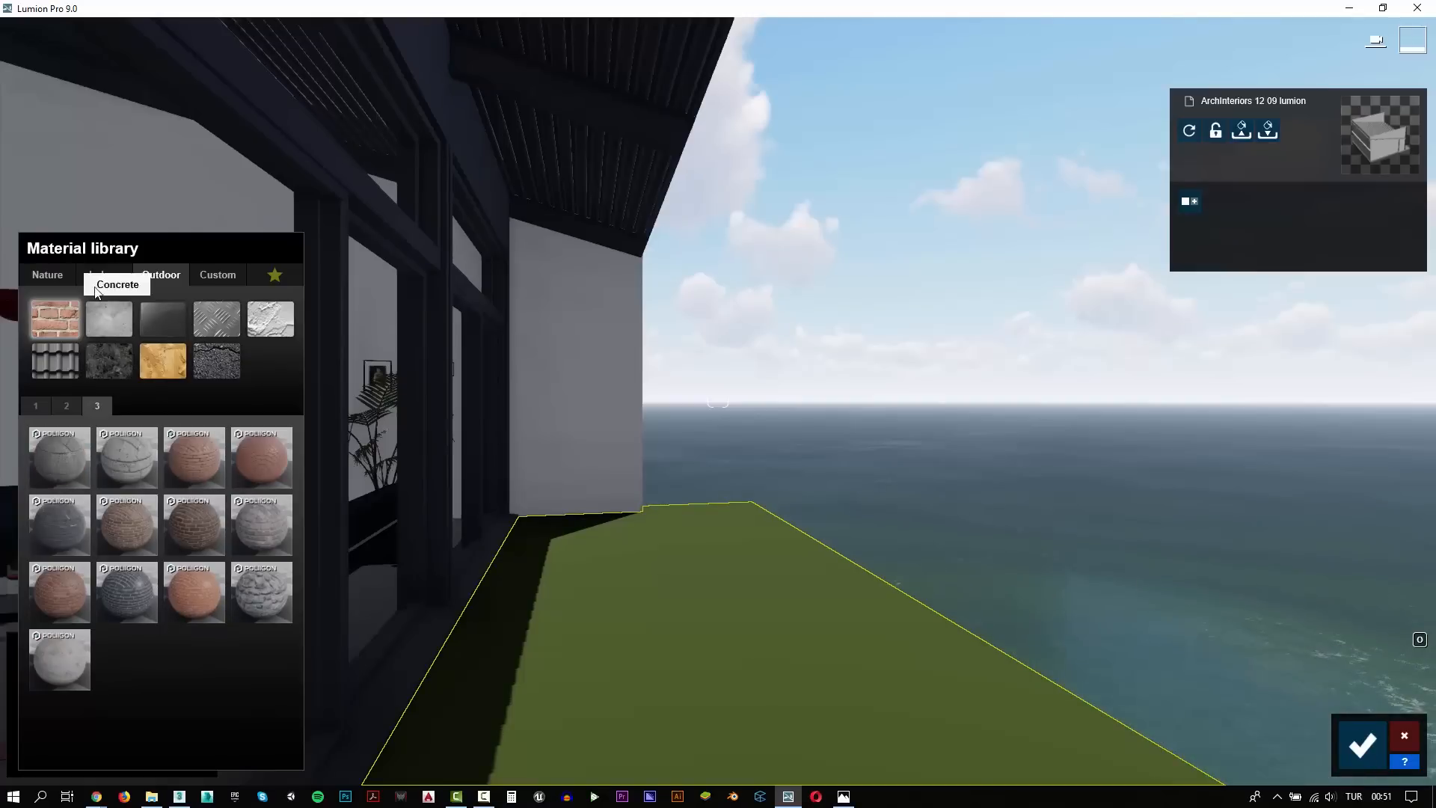
pyautogui.click(113, 323)
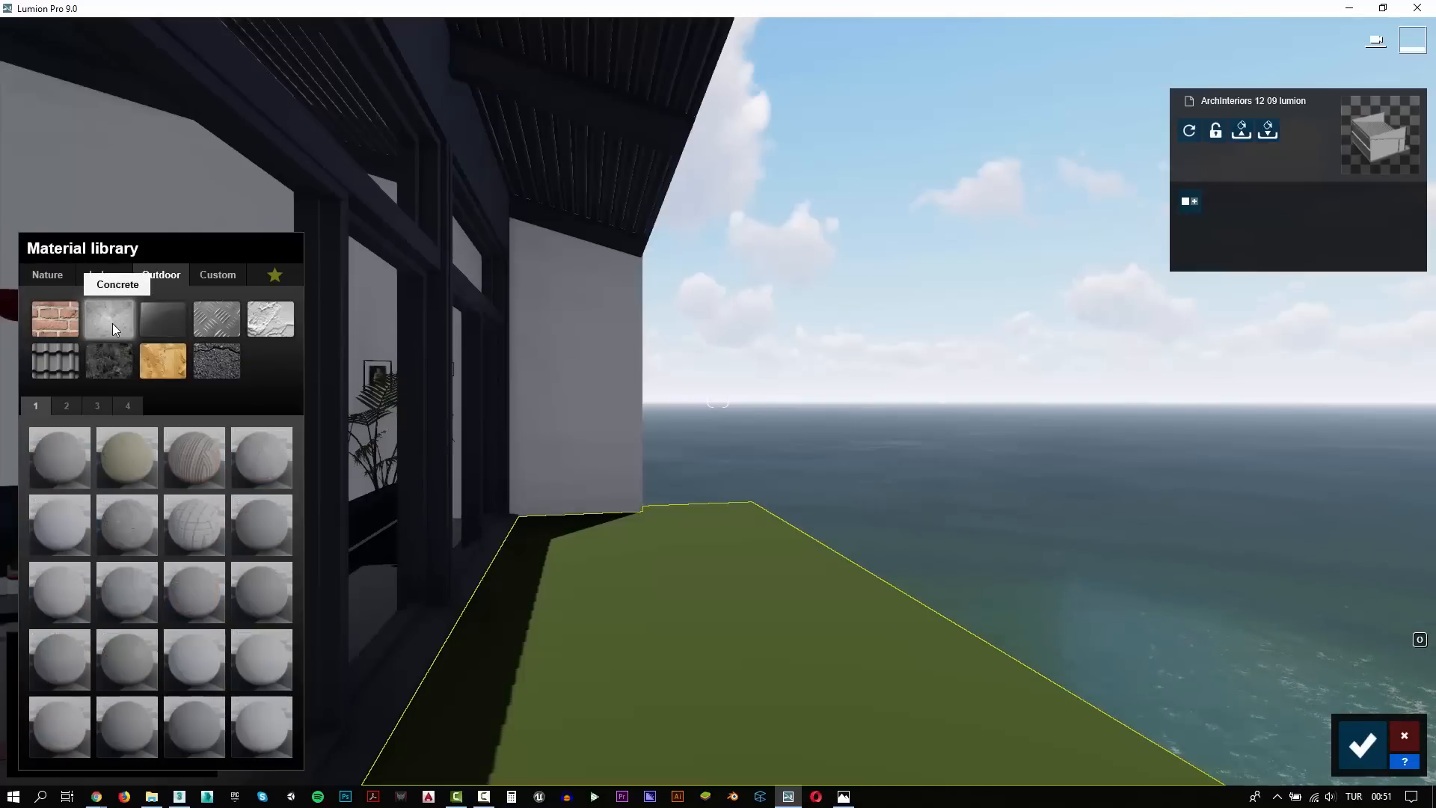
pyautogui.click(259, 472)
pyautogui.press('a')
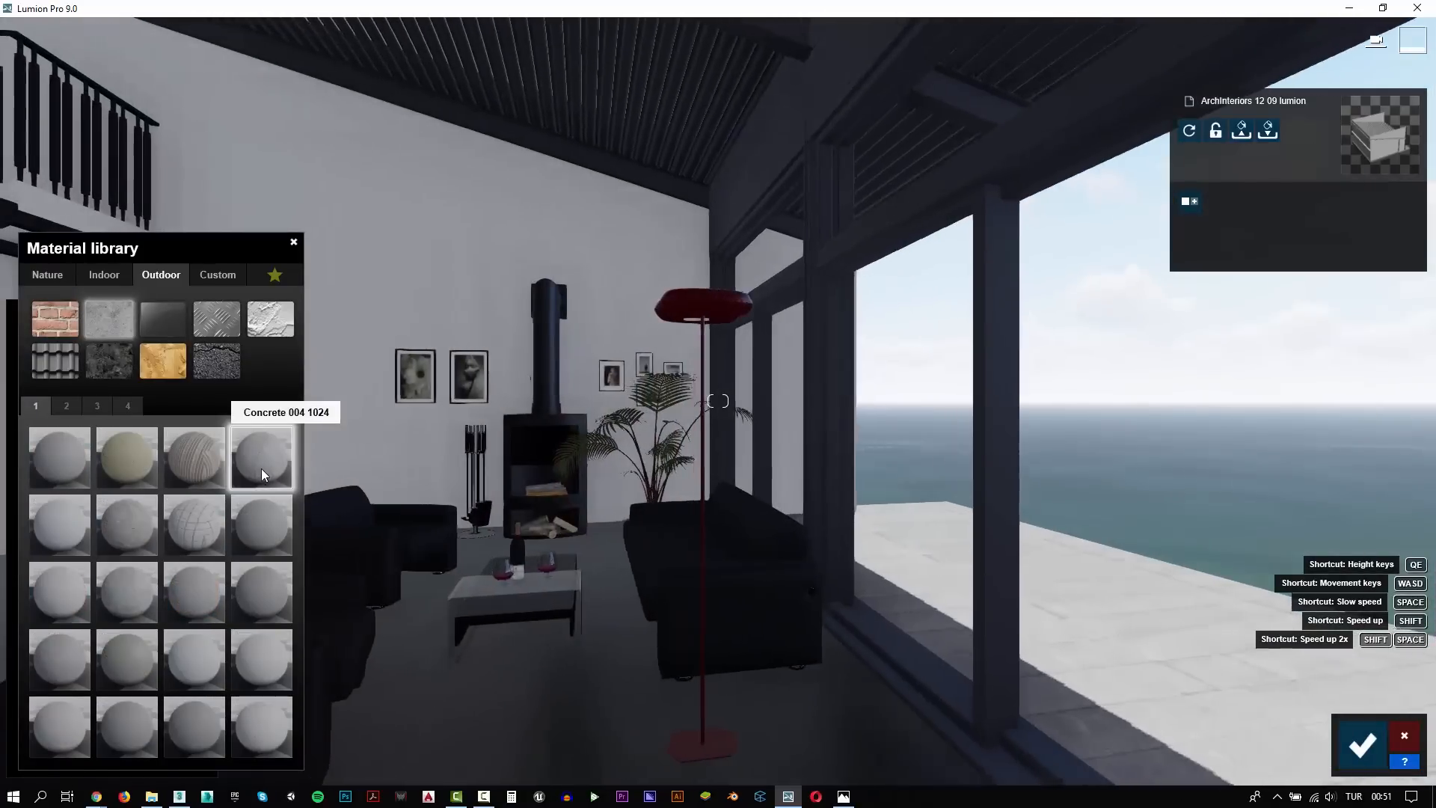
# Inspect the fireplace and seating area up close and save the material changes
pyautogui.press('w')
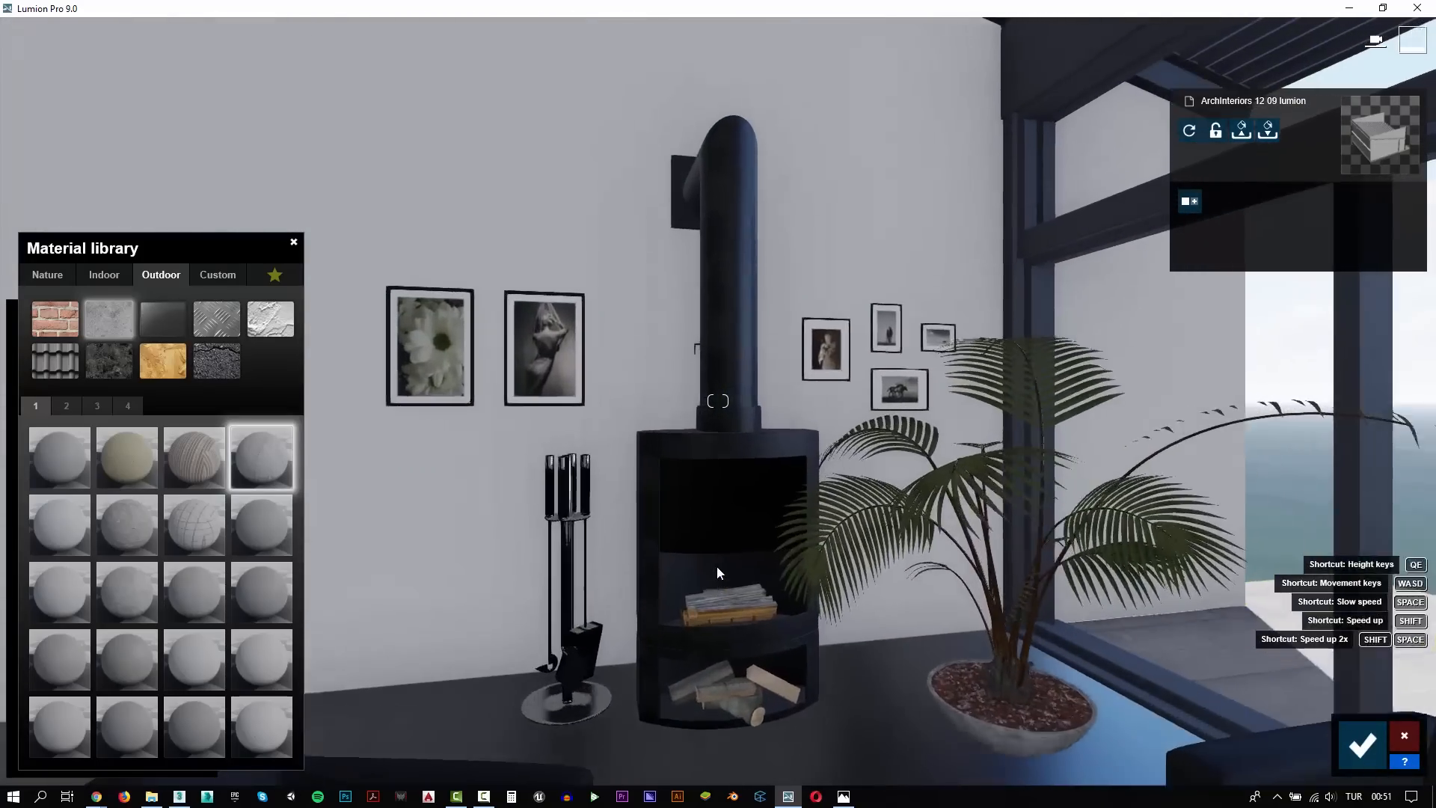
pyautogui.press('w')
pyautogui.press('s')
pyautogui.moveTo(715, 553); pyautogui.dragTo(935, 635, button='right')
pyautogui.press('s')
pyautogui.moveTo(718, 401); pyautogui.dragTo(1142, 712, button='right')
pyautogui.press('s')
pyautogui.press('w')
pyautogui.click(1362, 744)
pyautogui.click(1362, 744)
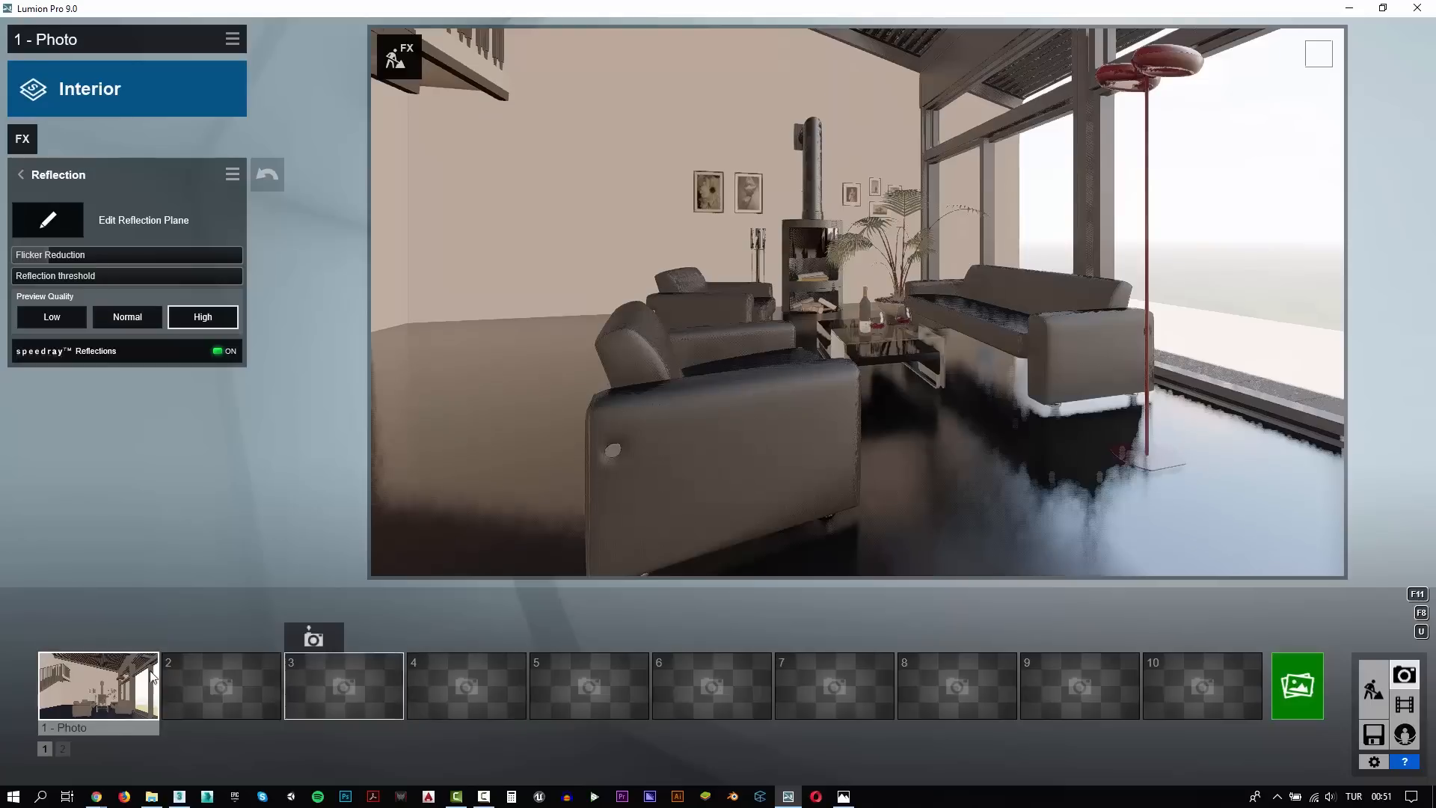
# Add a reflection plane on the living room floor in photo 1's Reflection effect
pyautogui.click(97, 673)
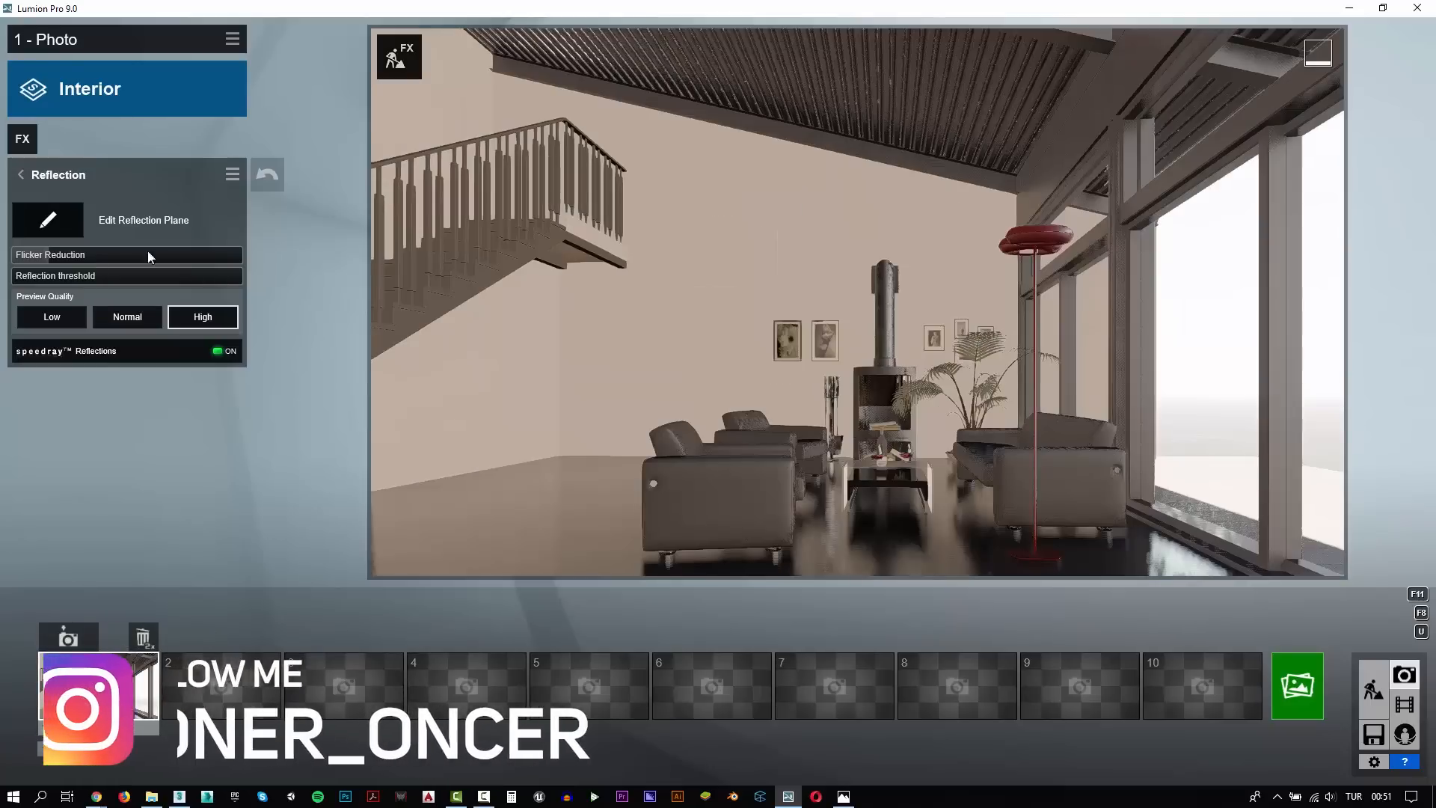
pyautogui.click(51, 222)
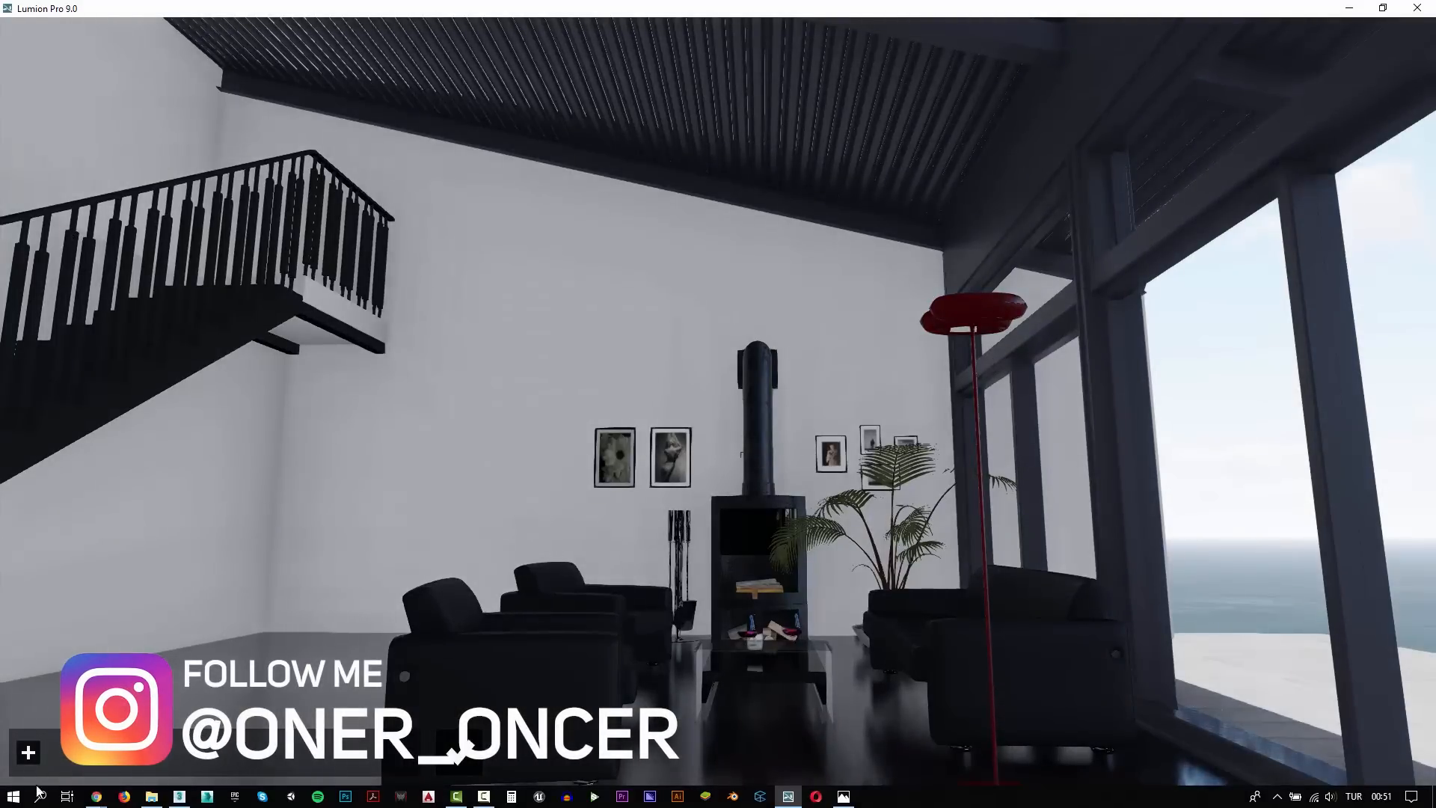
pyautogui.click(29, 753)
pyautogui.click(502, 778)
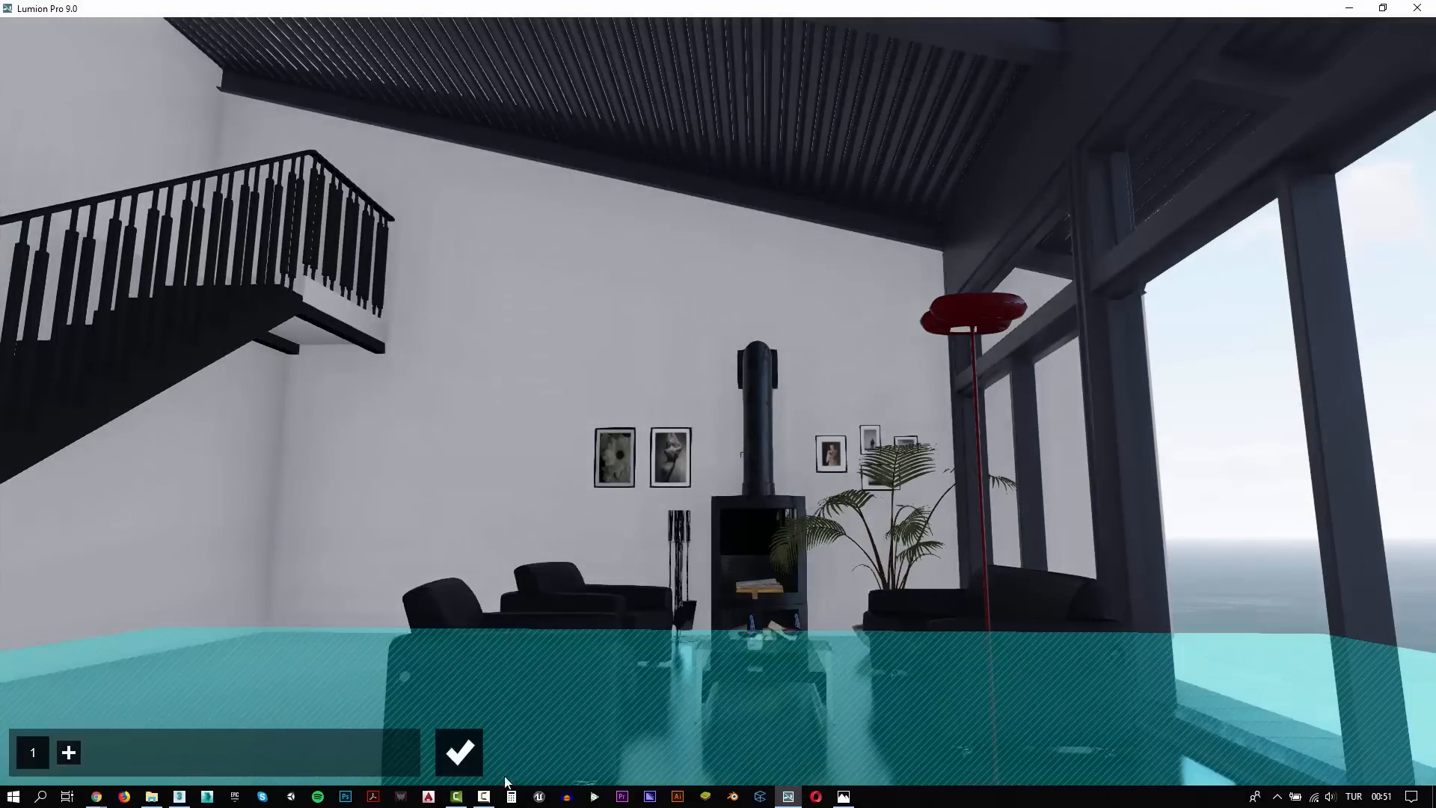
pyautogui.click(461, 753)
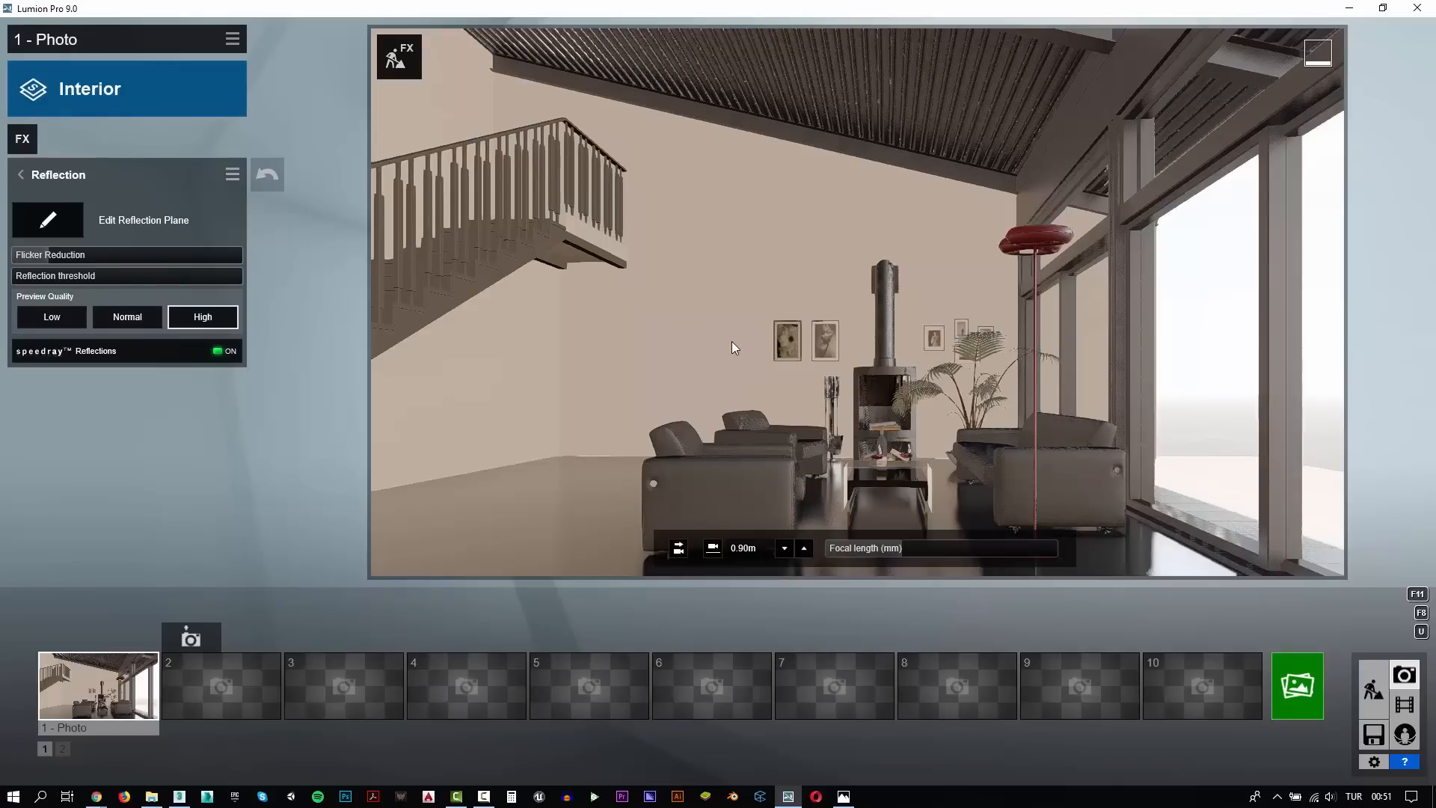
# Examine the floor reflections from other camera angles and return to photo 1's saved view
pyautogui.press('q')
pyautogui.moveTo(780, 383); pyautogui.dragTo(794, 486, button='right')
pyautogui.press('e')
pyautogui.press('a')
pyautogui.press('d')
pyautogui.press('q')
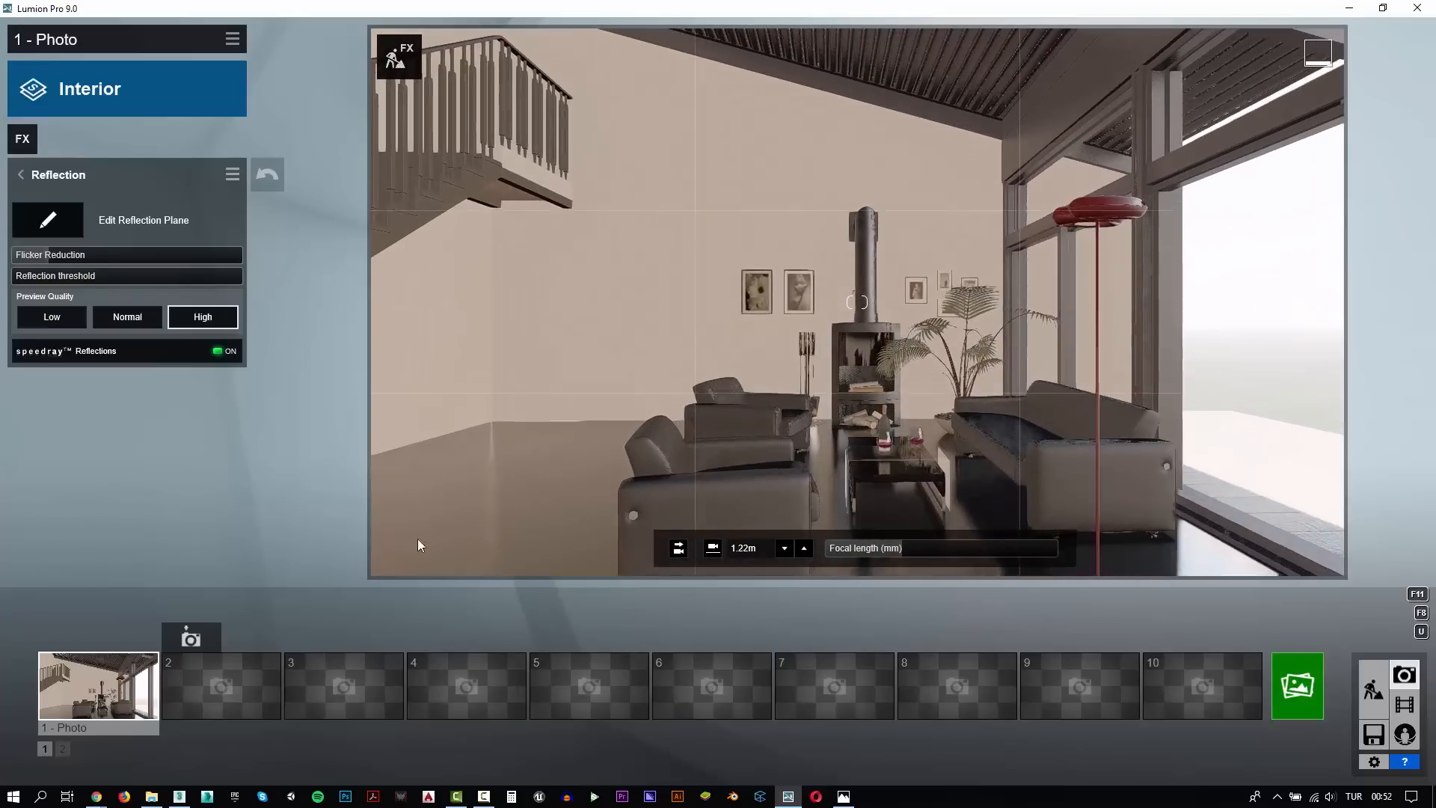
pyautogui.click(115, 688)
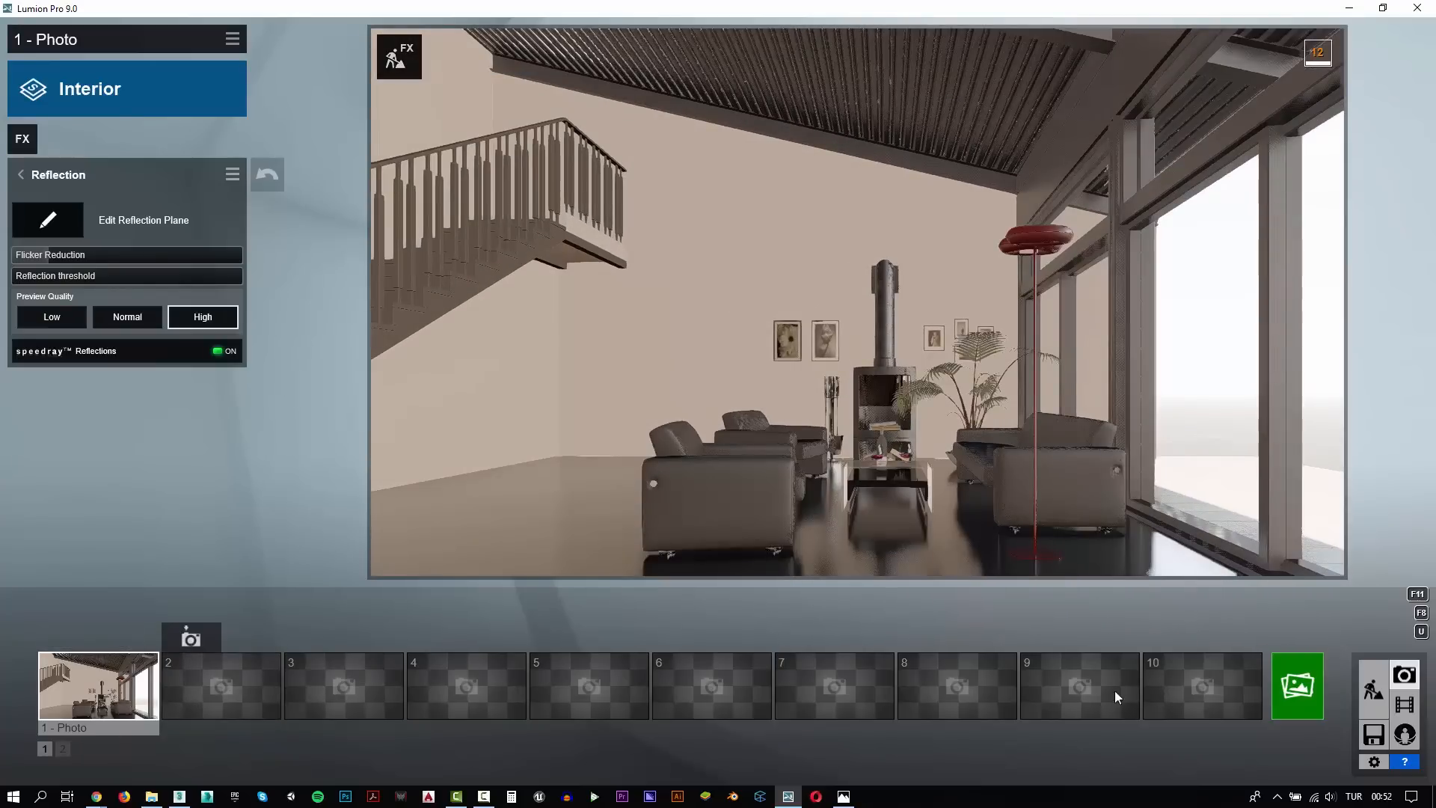
# Render photo 1 as a 1920x1080 JPG named "te" in the Video_172_L9_Interior folder and close the finished render
pyautogui.click(1297, 686)
pyautogui.click(568, 614)
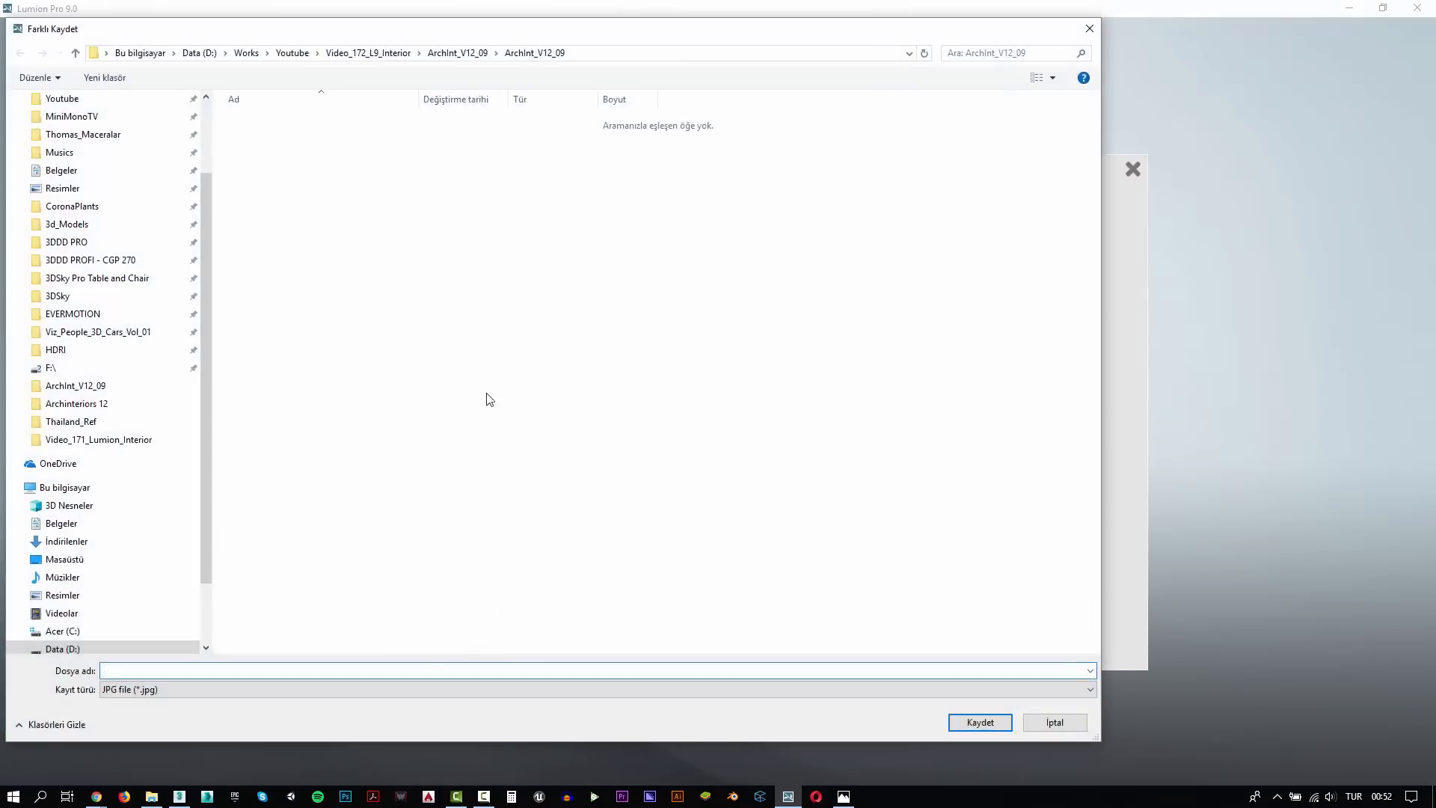
pyautogui.click(14, 110)
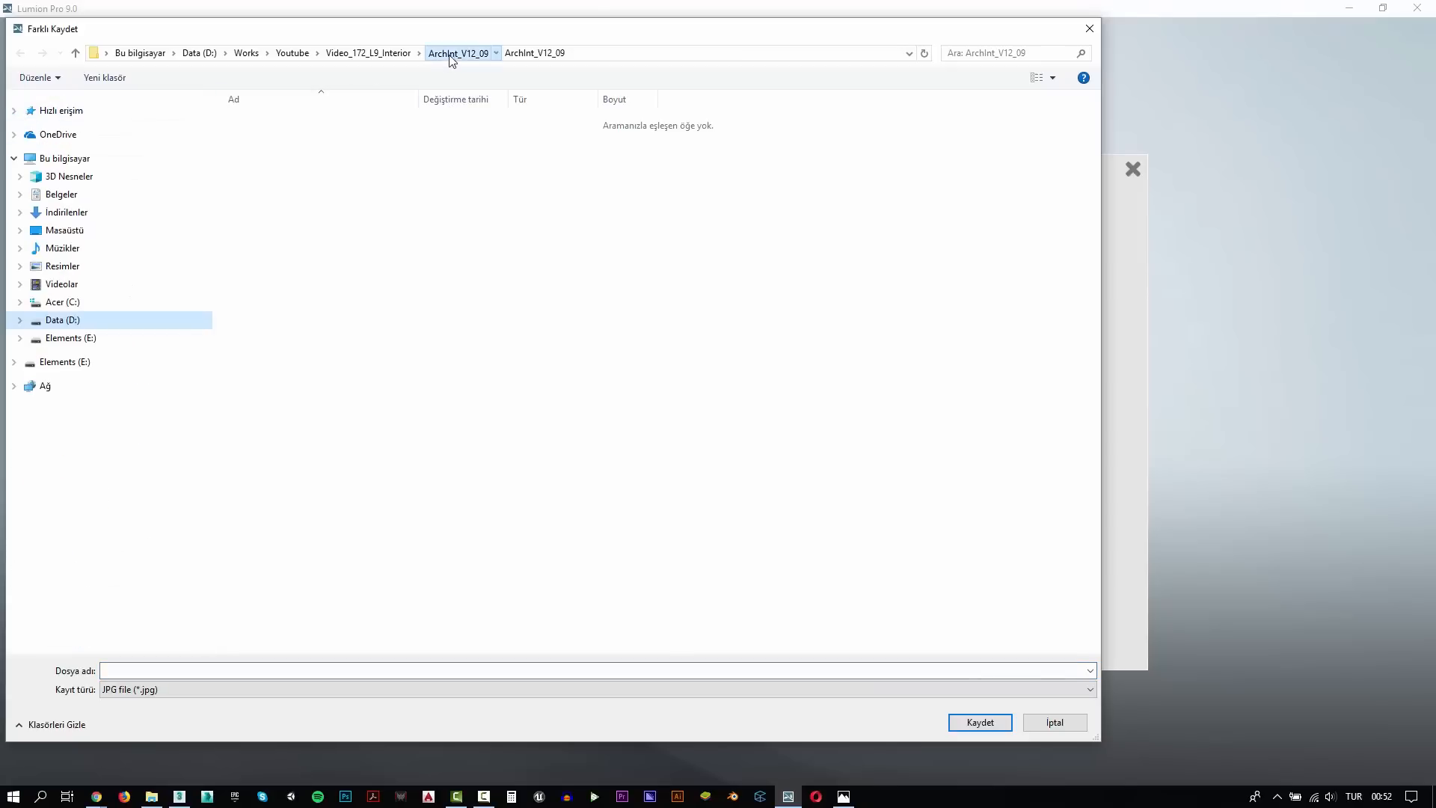
pyautogui.click(457, 52)
pyautogui.click(368, 53)
pyautogui.click(211, 669)
pyautogui.write('test')
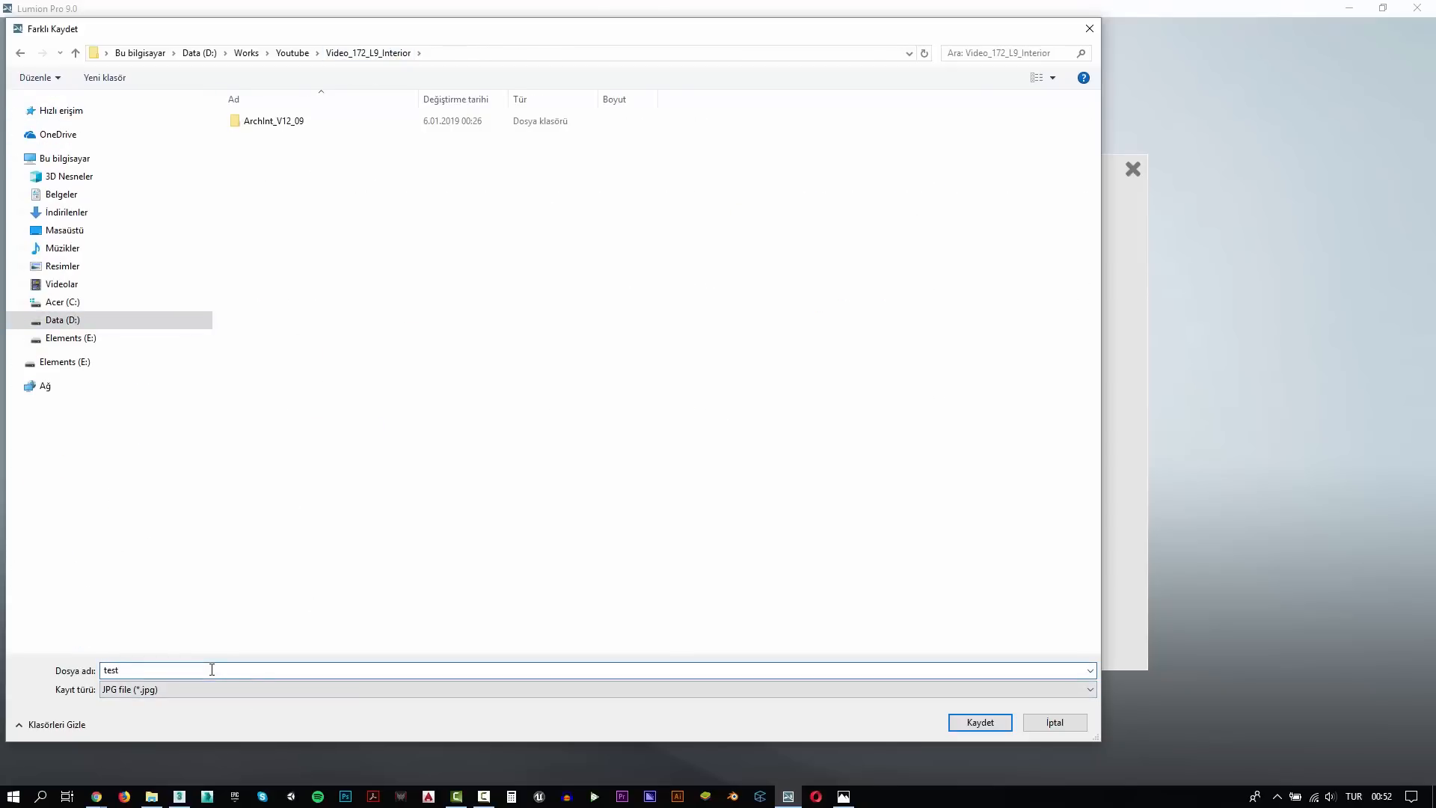
pyautogui.press('Return')
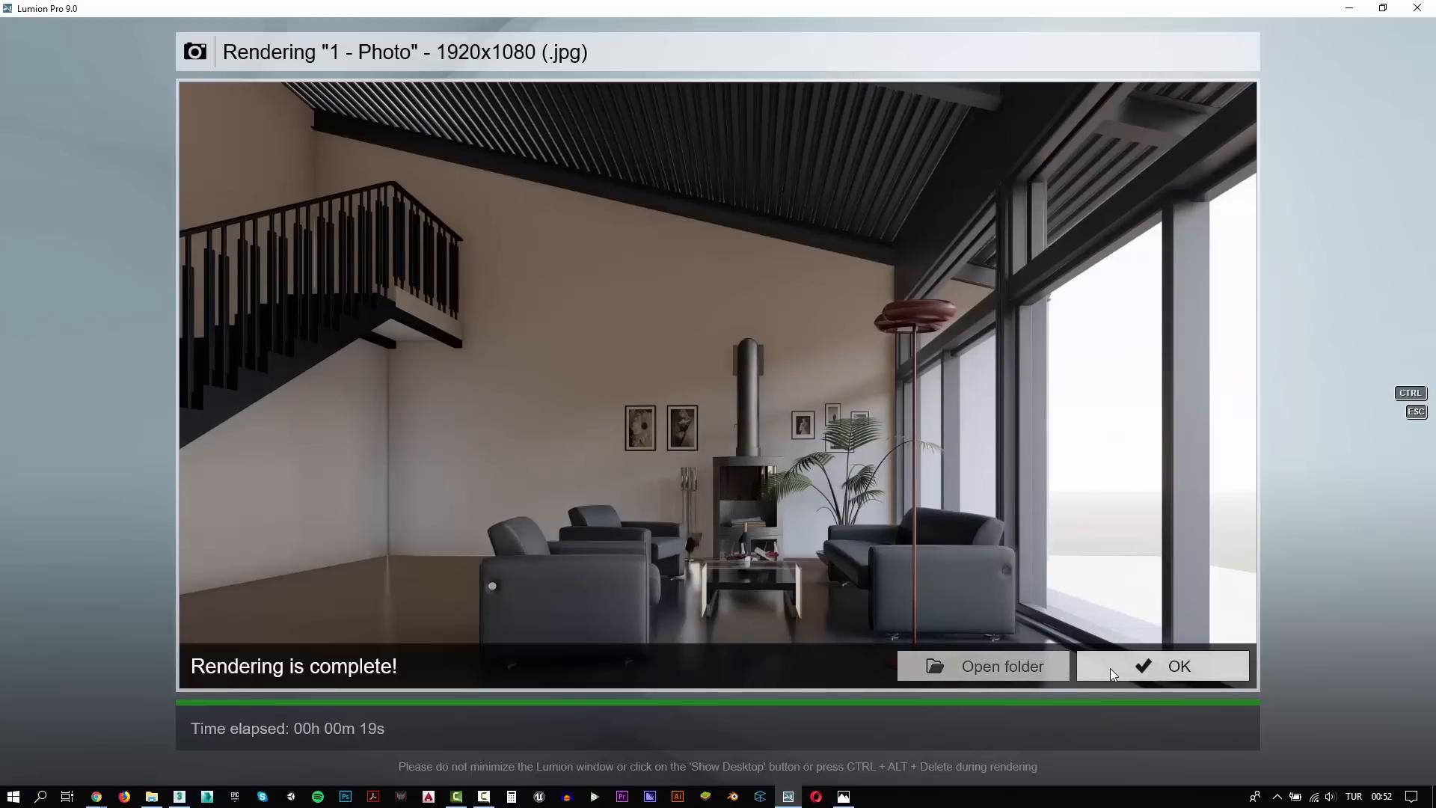
pyautogui.click(1110, 667)
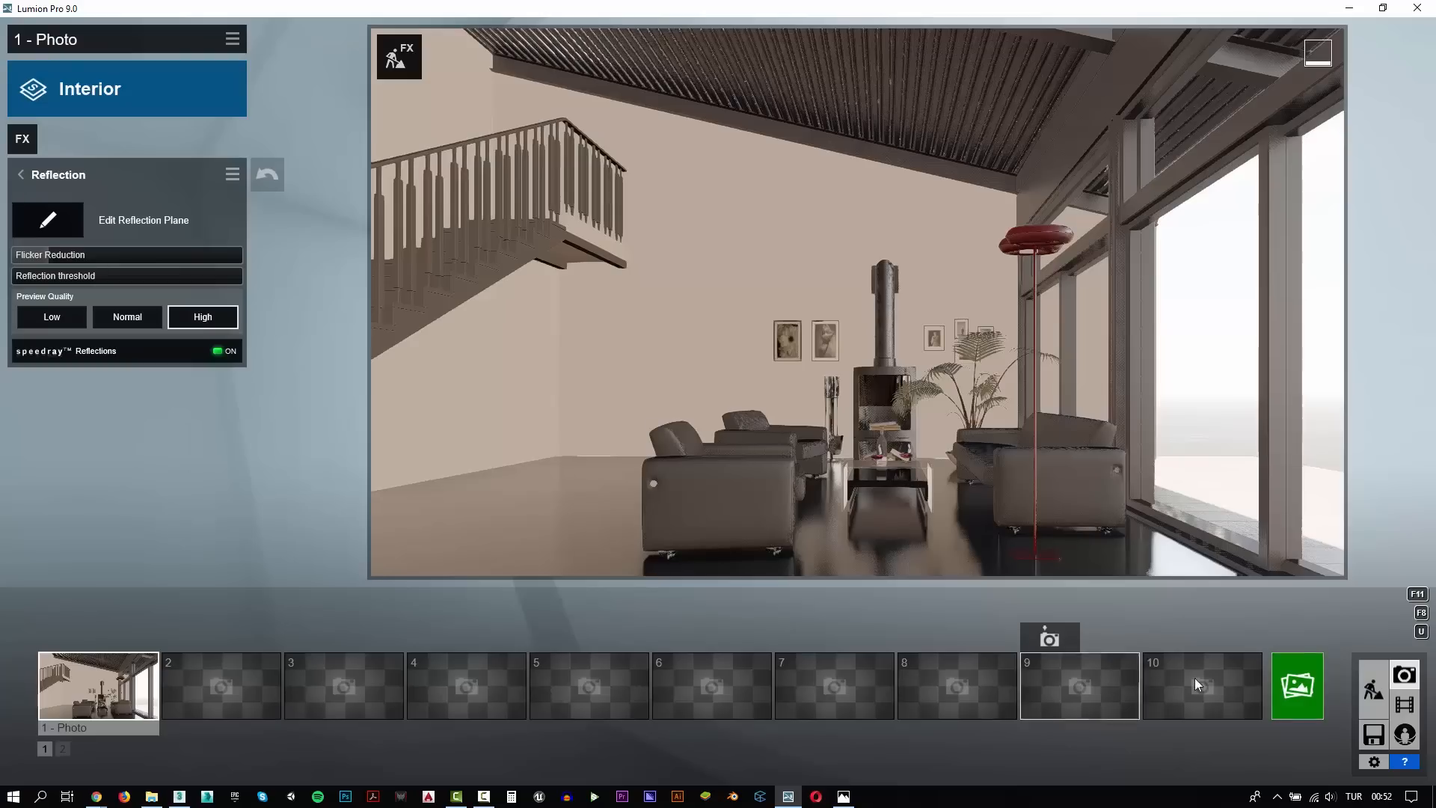
# In Build mode, assign the custom Standard material to the black staircase and railing and lower its gloss
pyautogui.click(1375, 692)
pyautogui.click(371, 347)
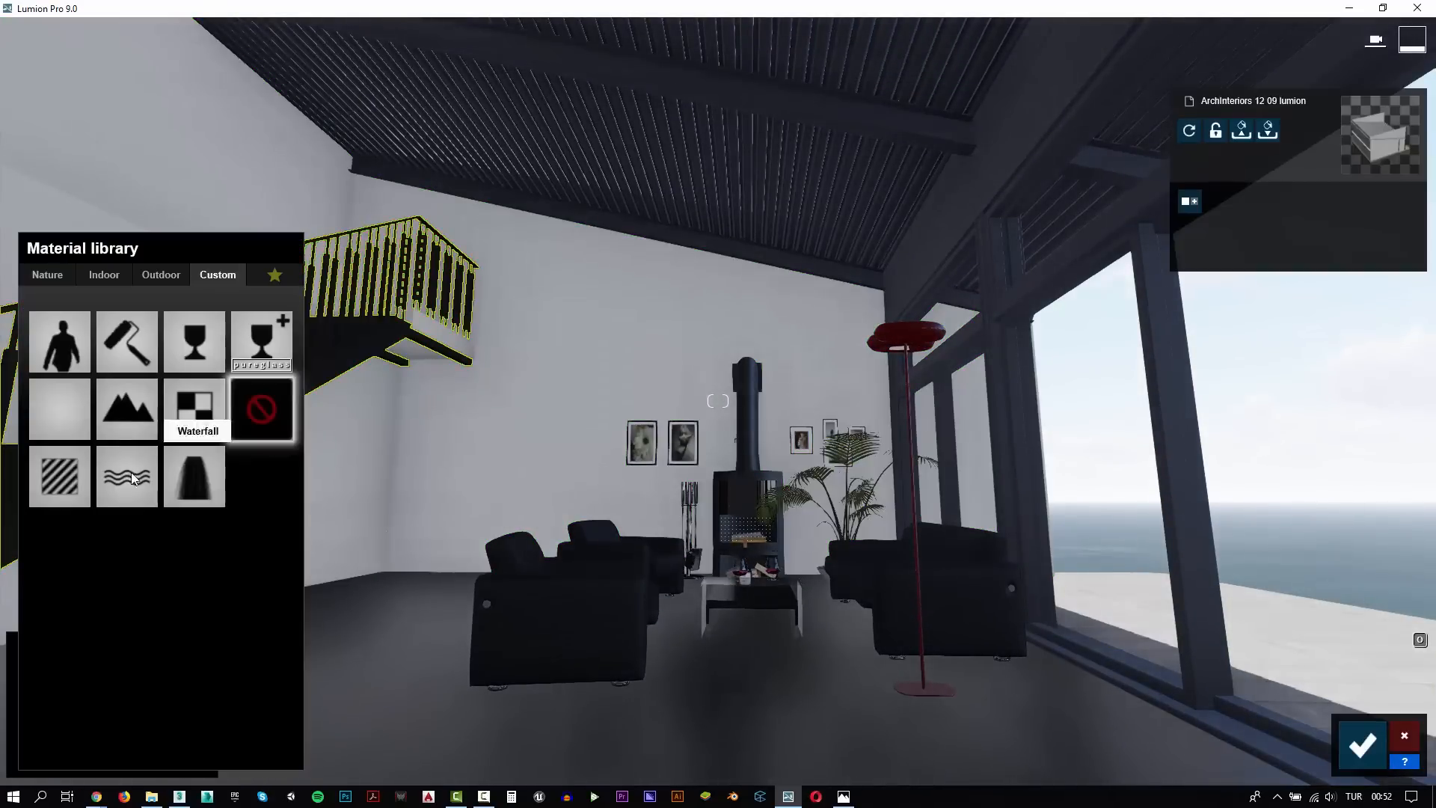
pyautogui.press('a')
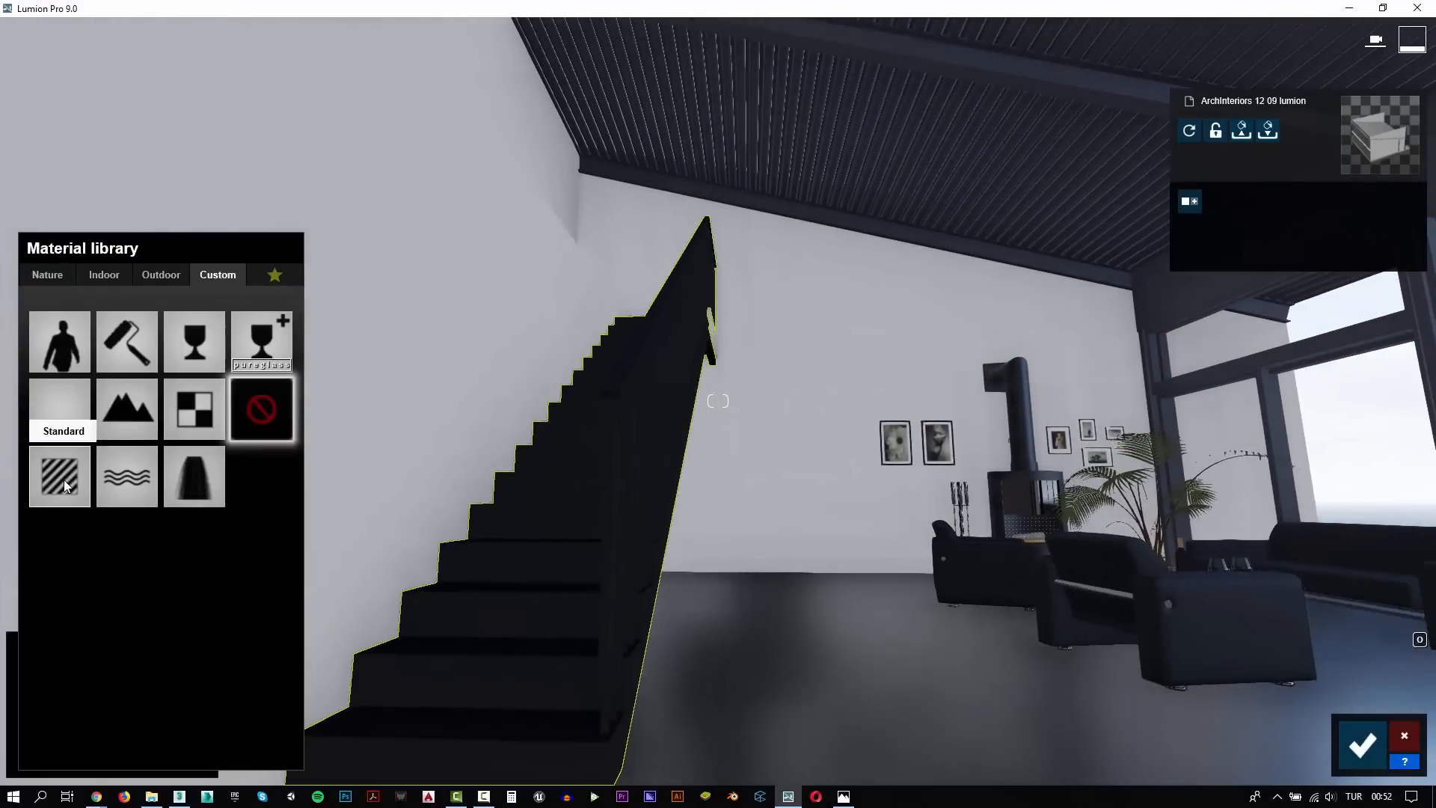
pyautogui.click(64, 479)
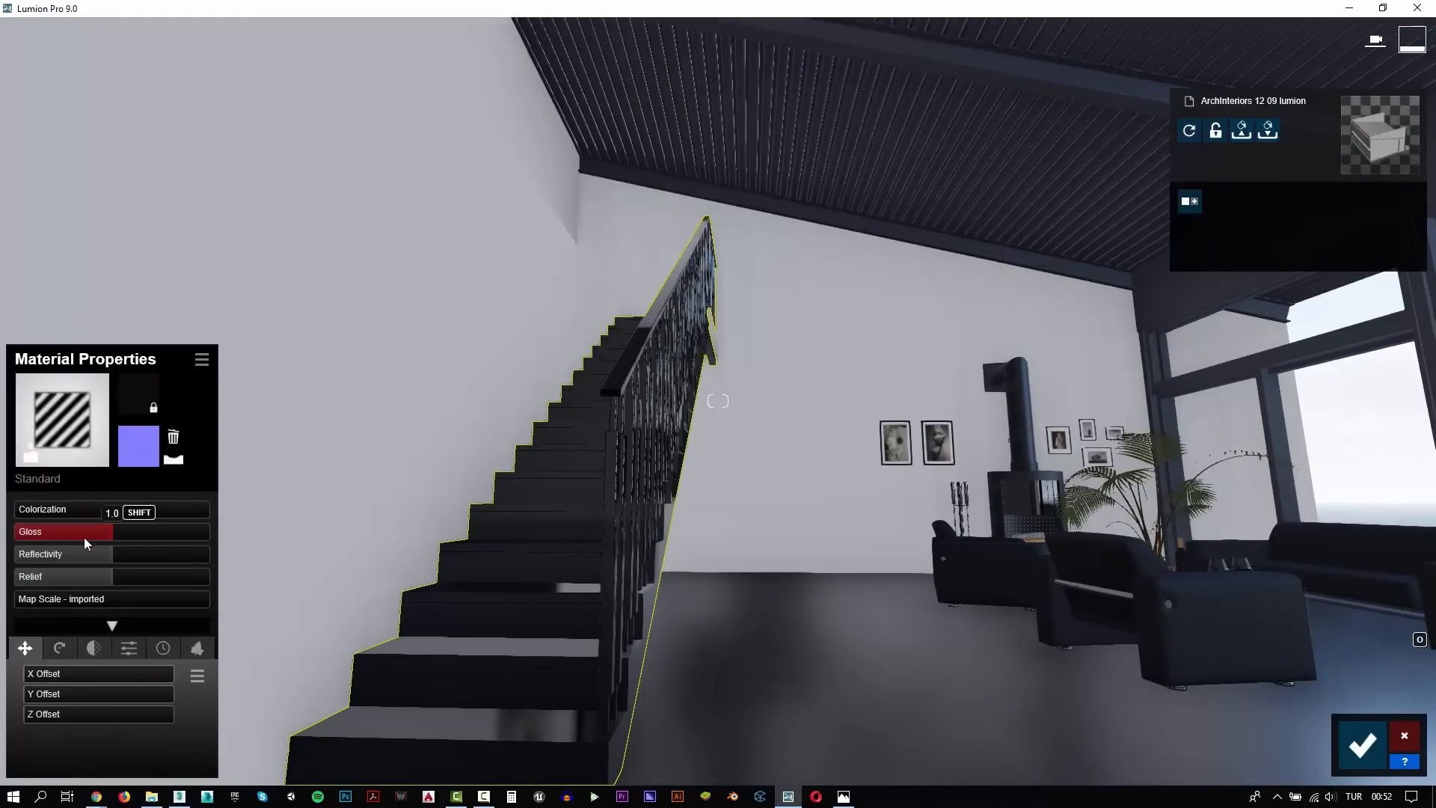
pyautogui.moveTo(83, 537); pyautogui.dragTo(88, 534)
pyautogui.press('d')
pyautogui.press('w')
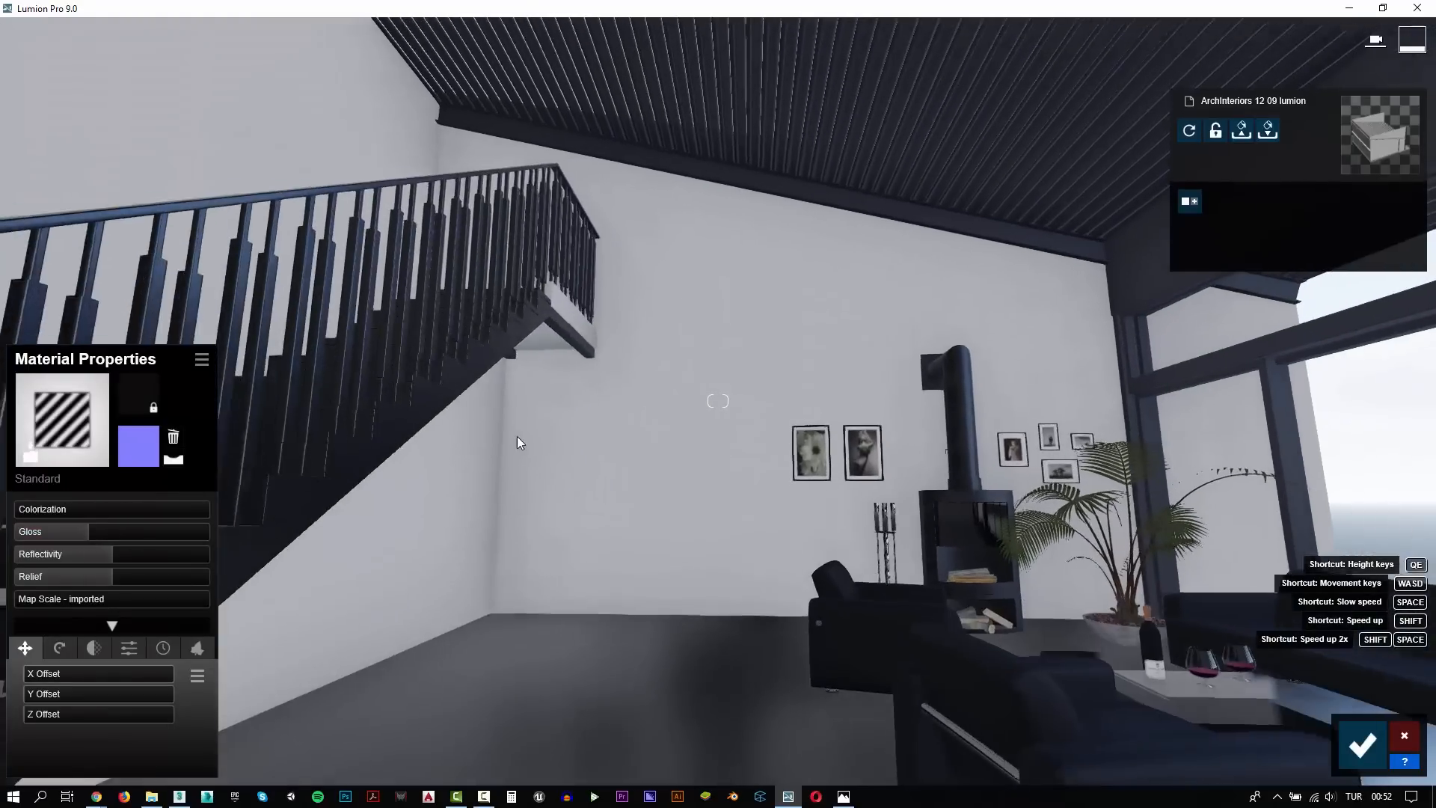
pyautogui.click(200, 361)
pyautogui.click(200, 423)
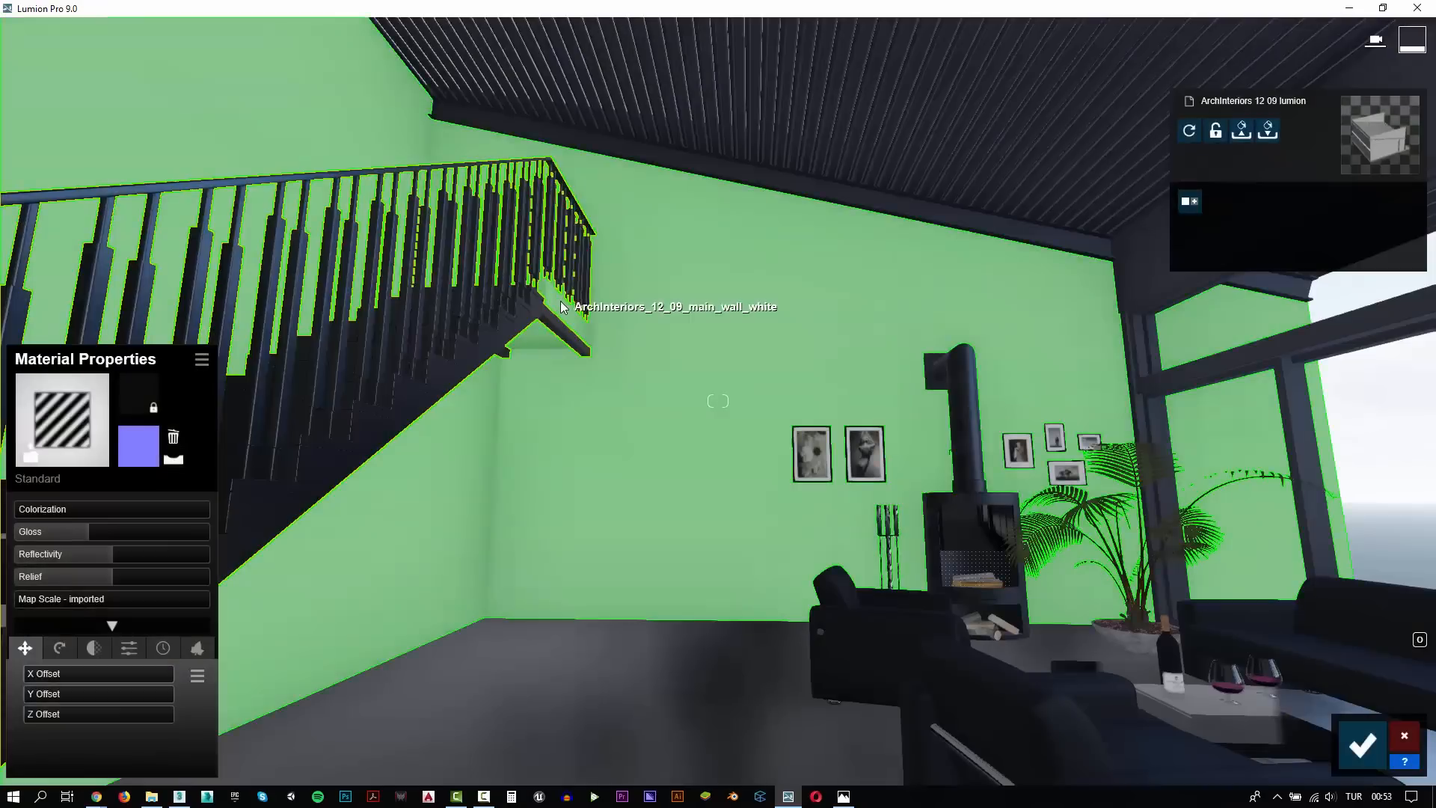
# Check the white main wall and the concrete plant pot up close and save the material changes
pyautogui.click(562, 307)
pyautogui.press('d')
pyautogui.press('w')
pyautogui.moveTo(618, 424); pyautogui.dragTo(624, 479, button='right')
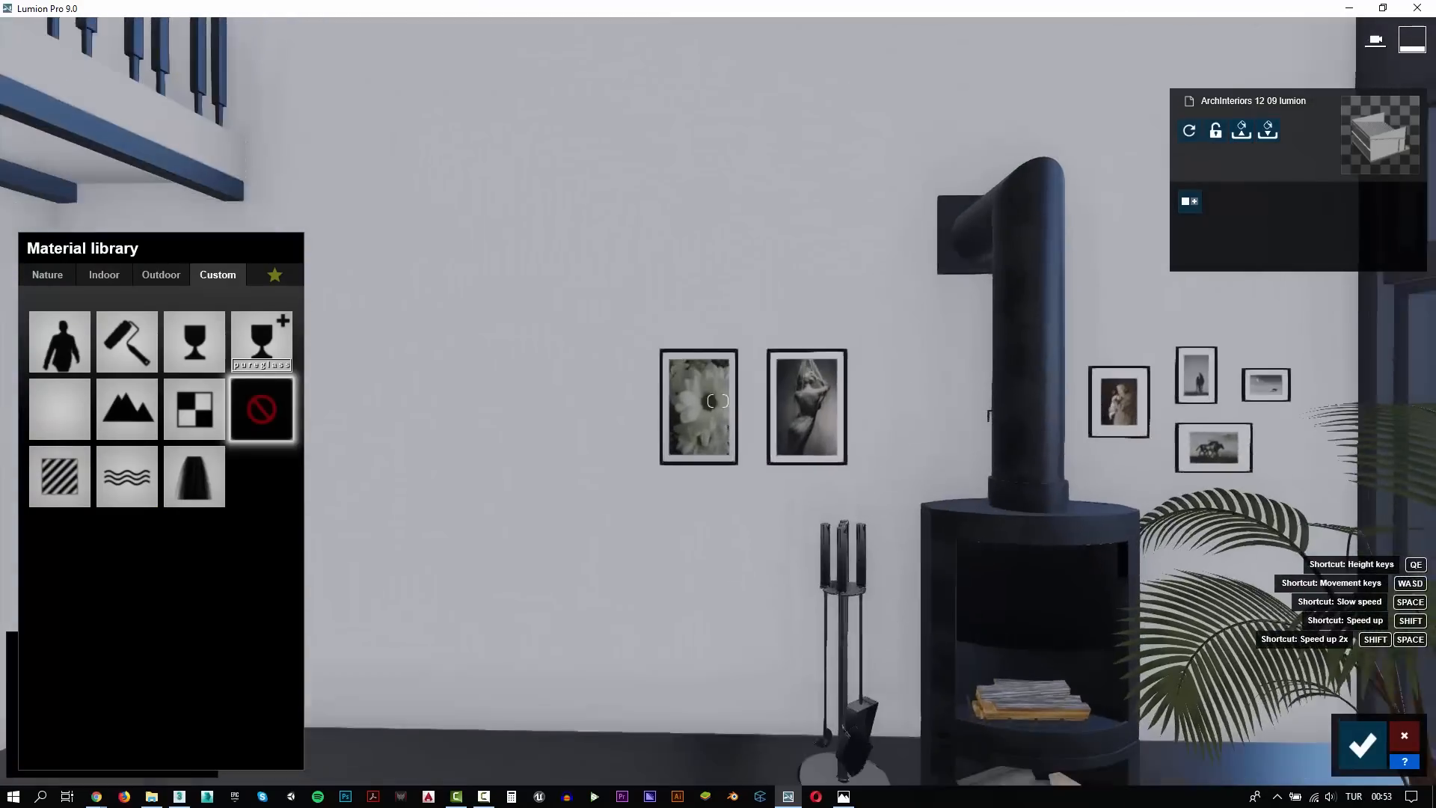
pyautogui.press('s')
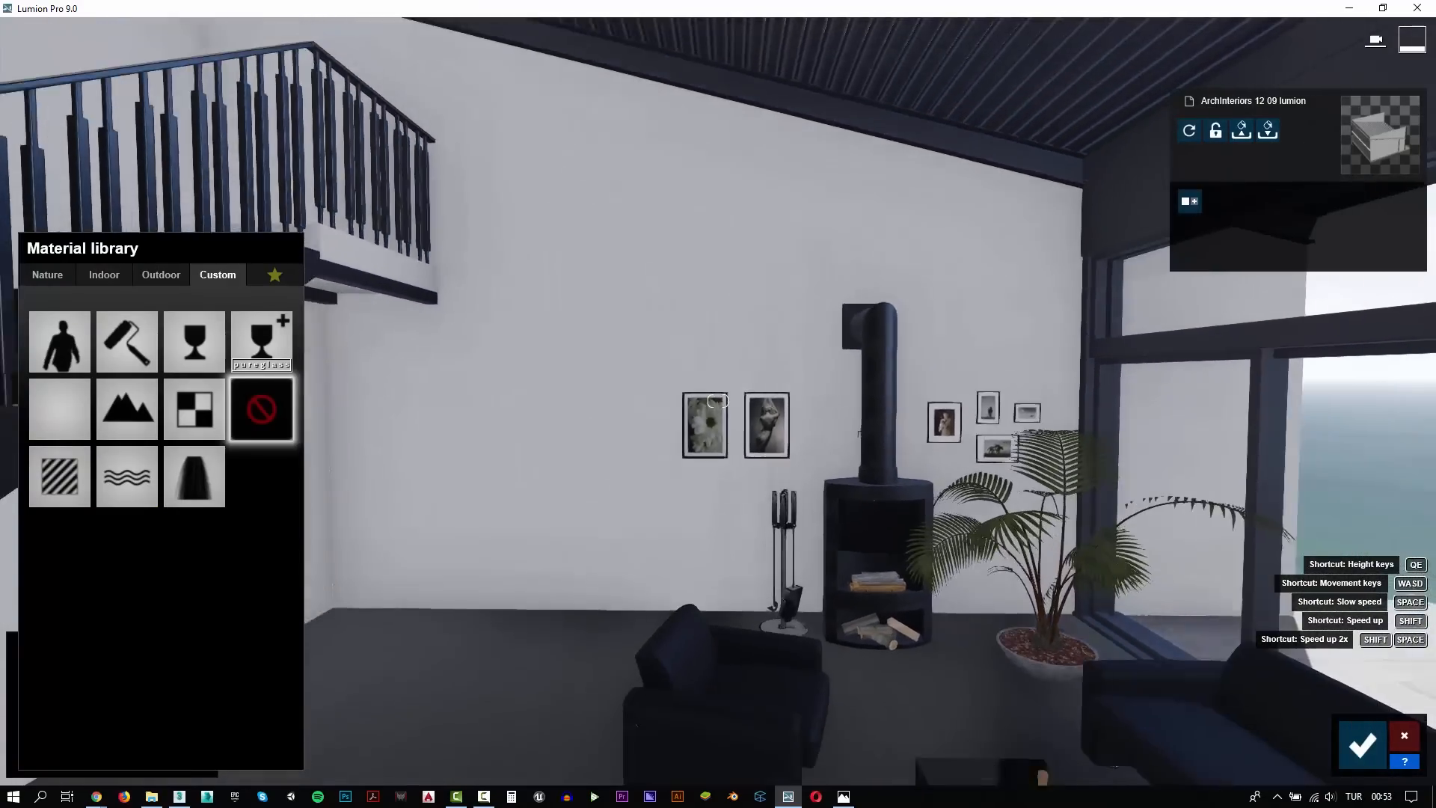
pyautogui.moveTo(718, 401); pyautogui.dragTo(823, 498, button='right')
pyautogui.press('w')
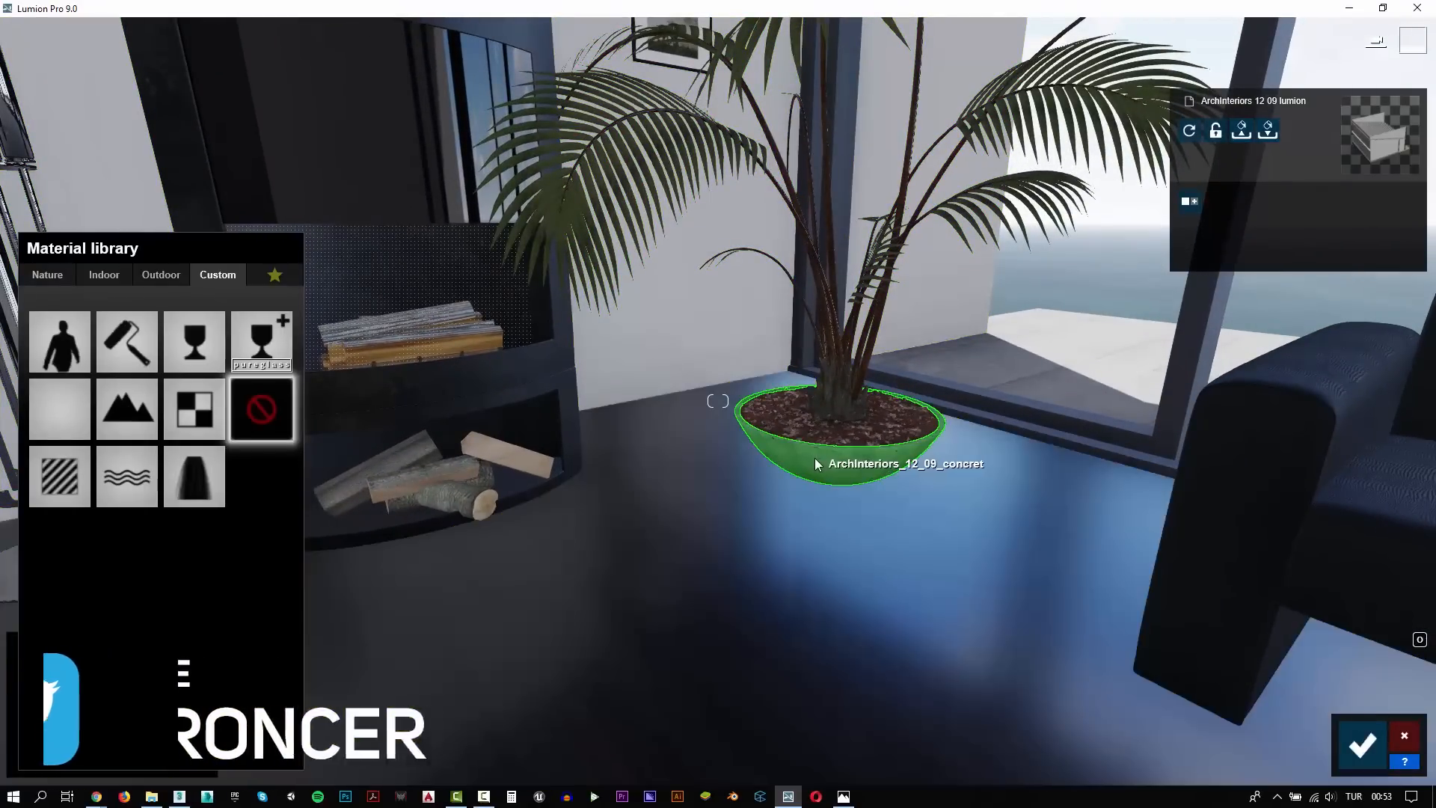
pyautogui.press('w')
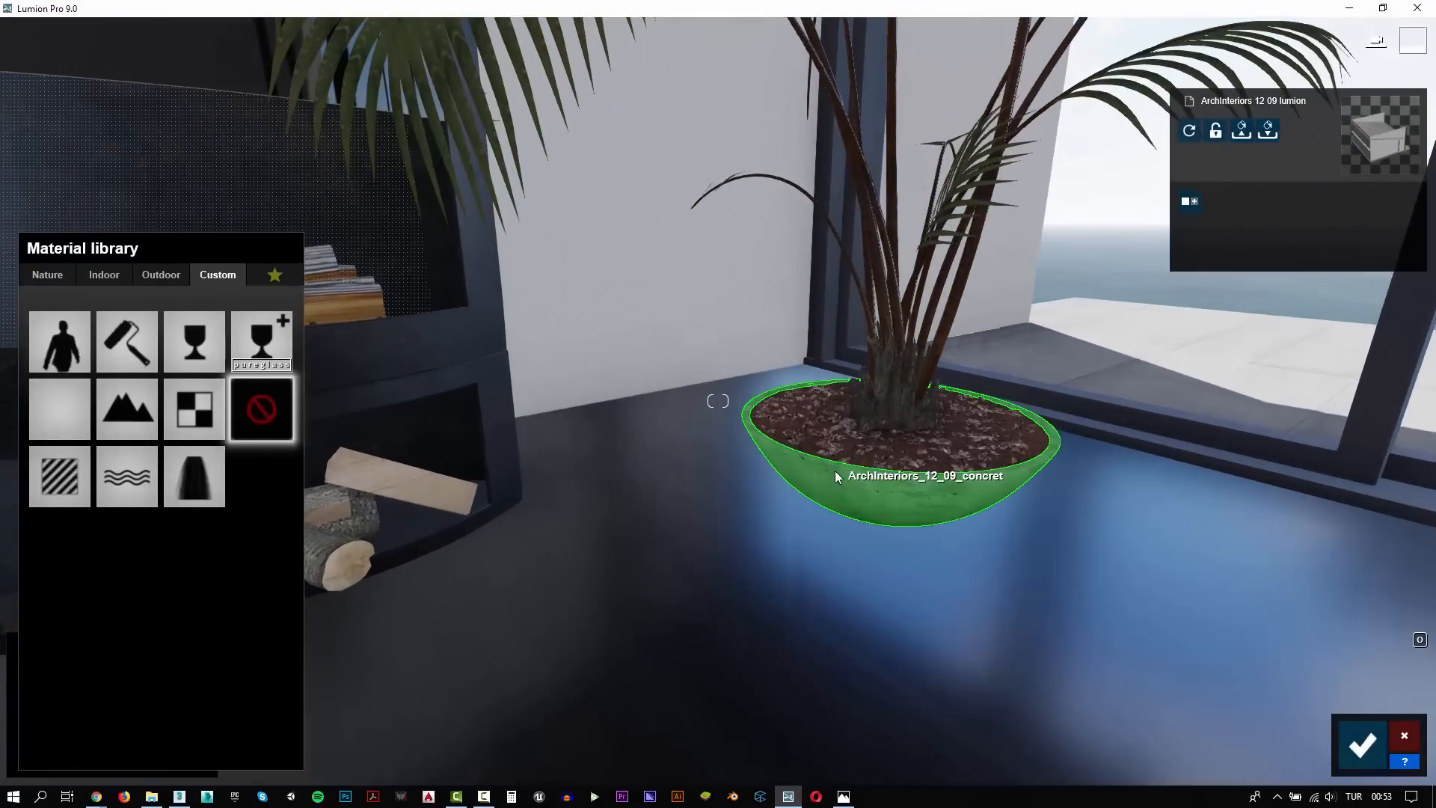
pyautogui.press('s')
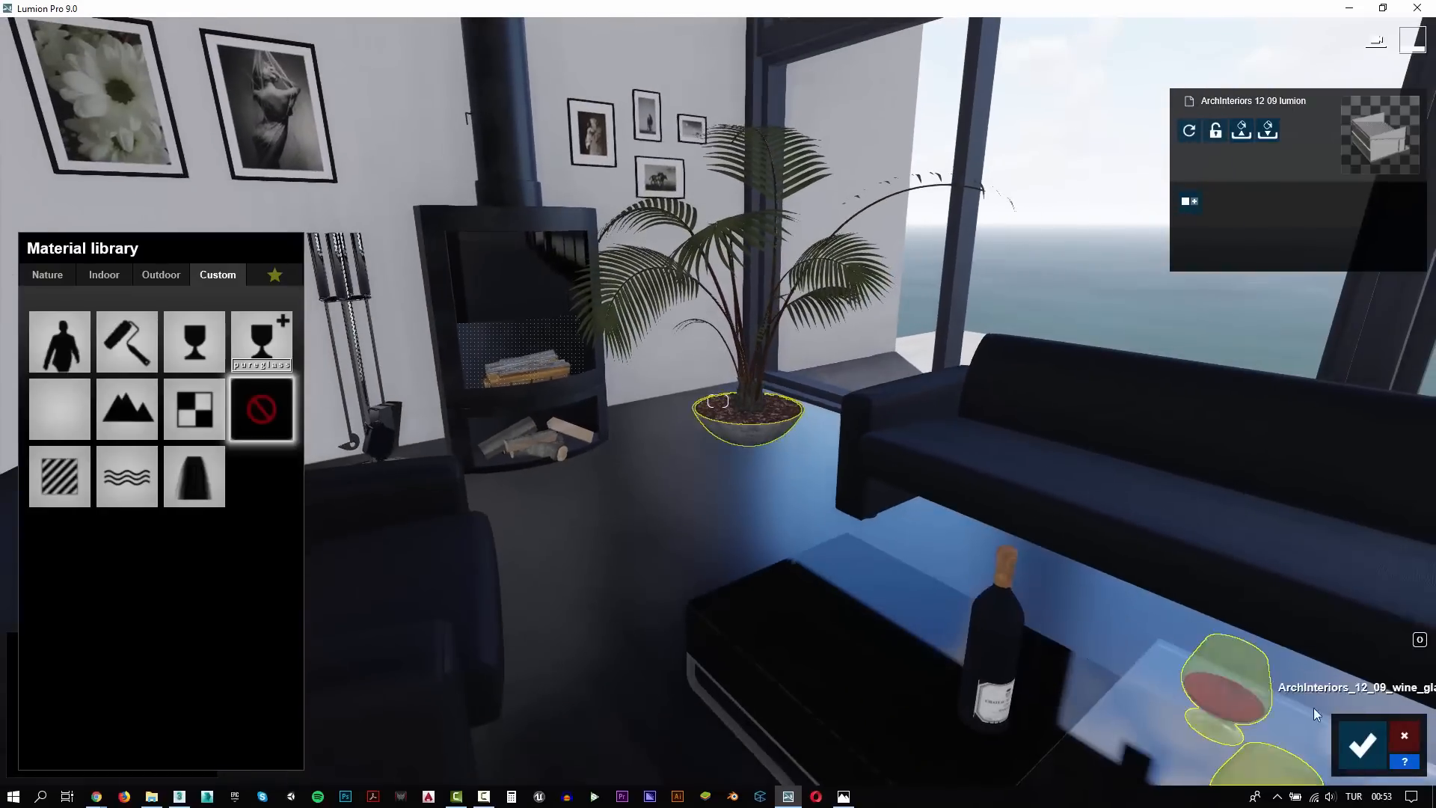
pyautogui.click(1362, 745)
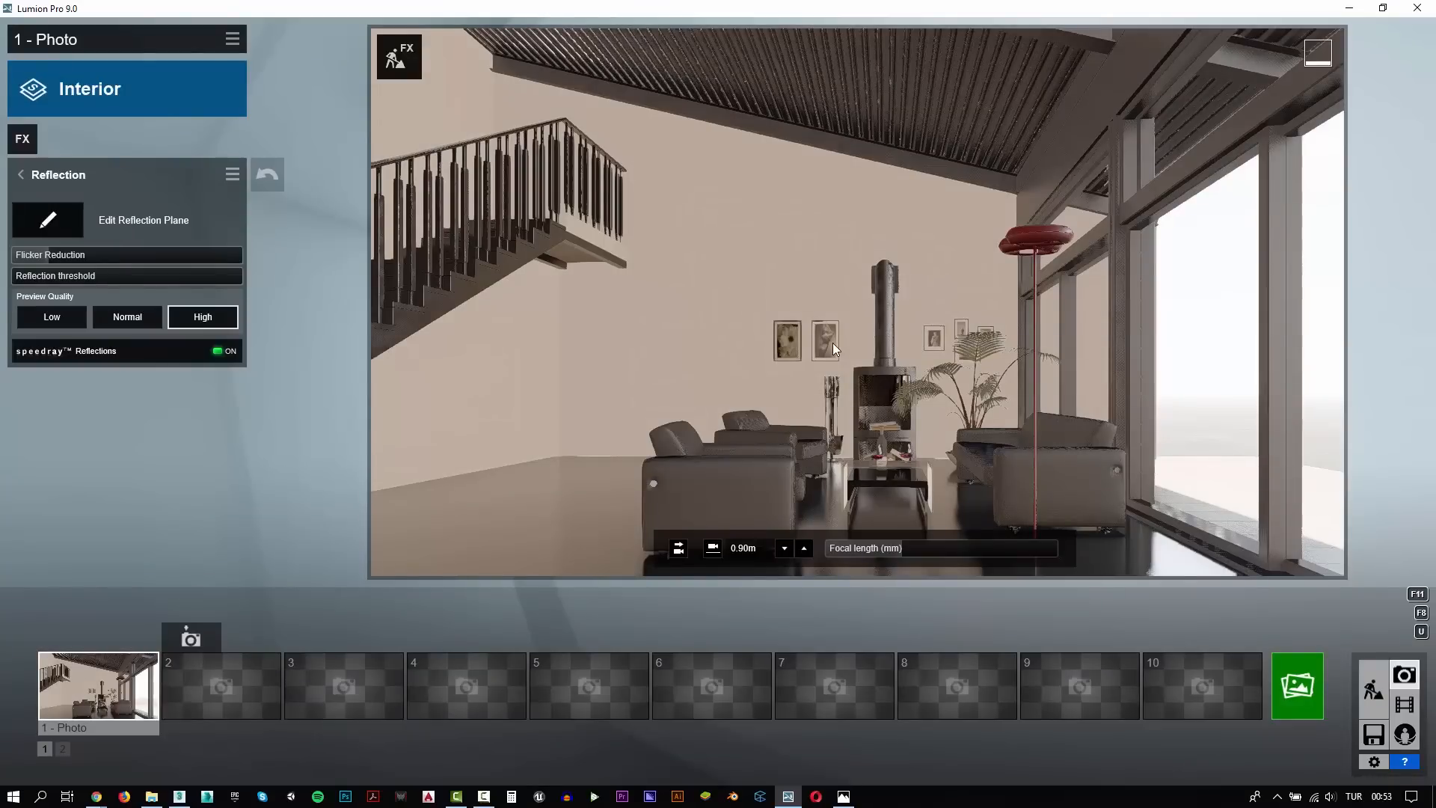
# View the seating area closer in the photo preview and restore photo 1's saved camera
pyautogui.press('w')
pyautogui.moveTo(833, 340); pyautogui.dragTo(835, 396, button='right')
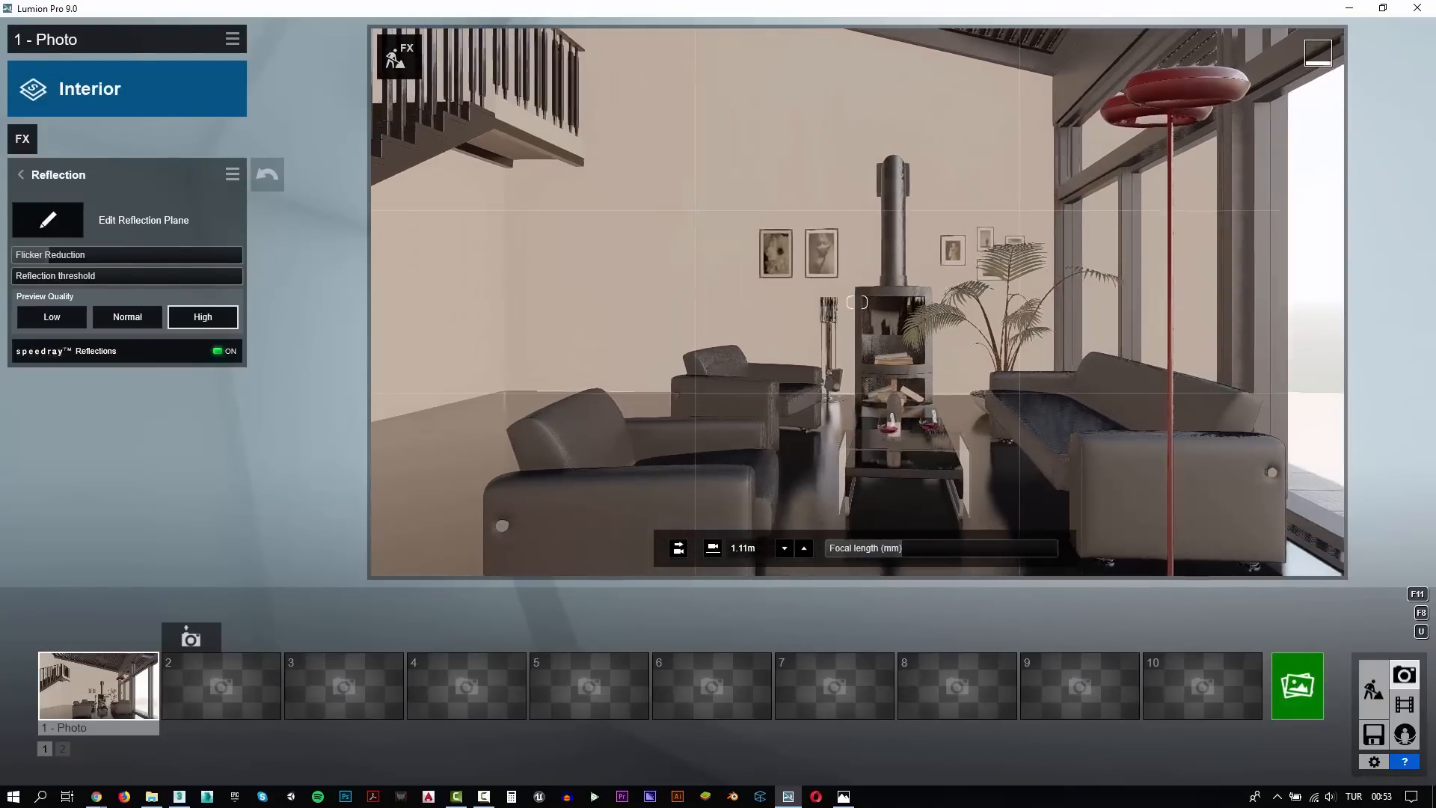
pyautogui.click(109, 694)
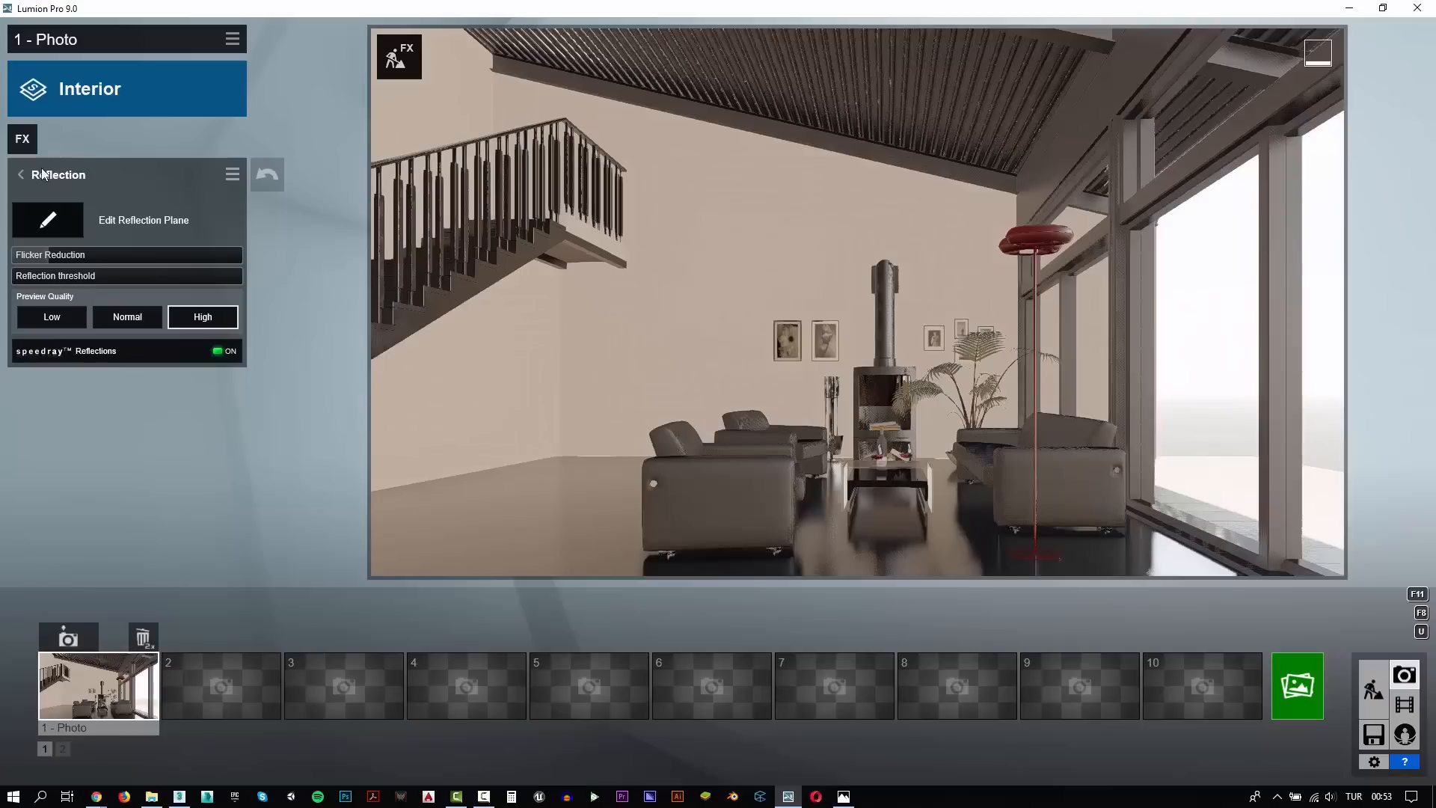
# Add the Sky Light effect from the Light and Shadow category to photo 1
pyautogui.click(23, 139)
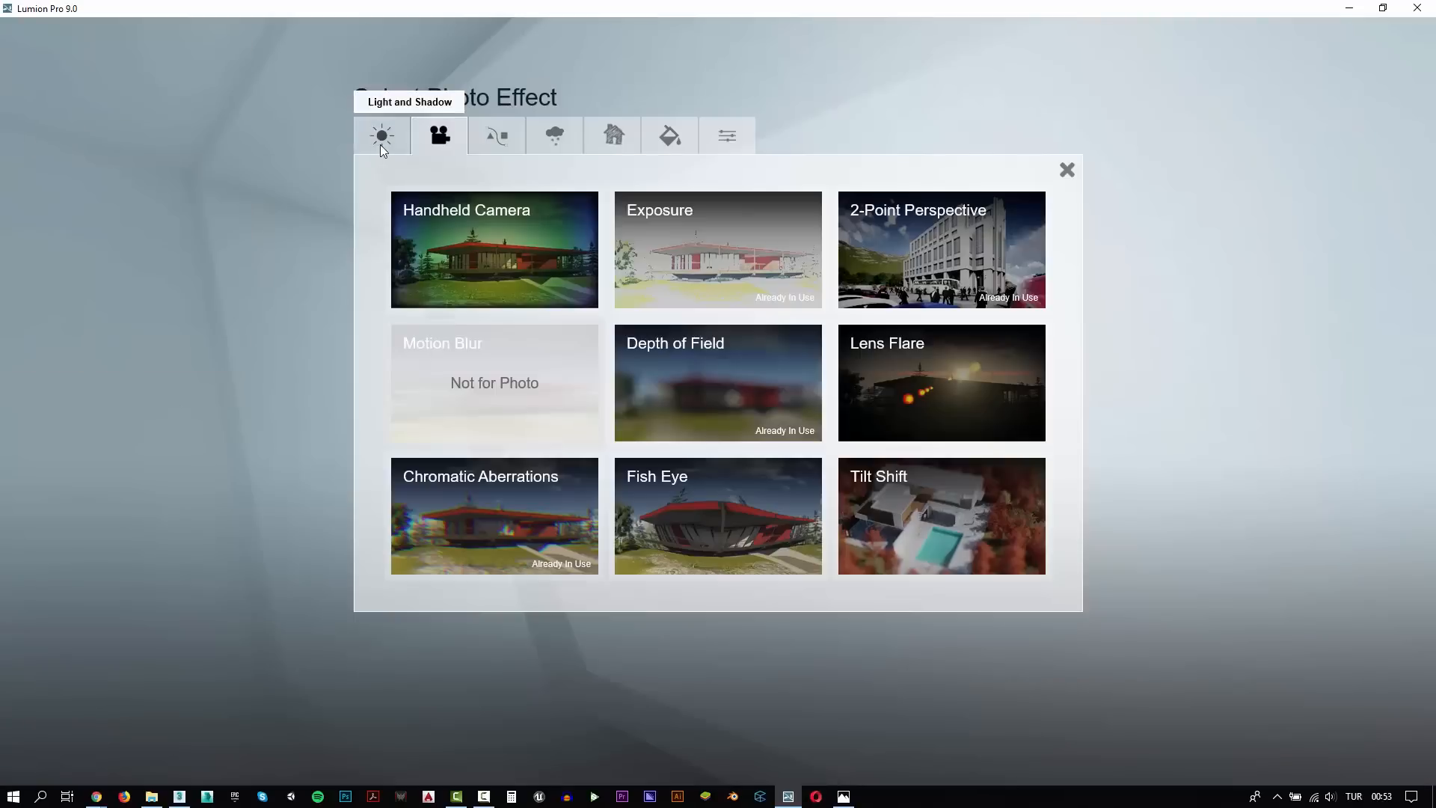
pyautogui.click(384, 148)
pyautogui.click(490, 371)
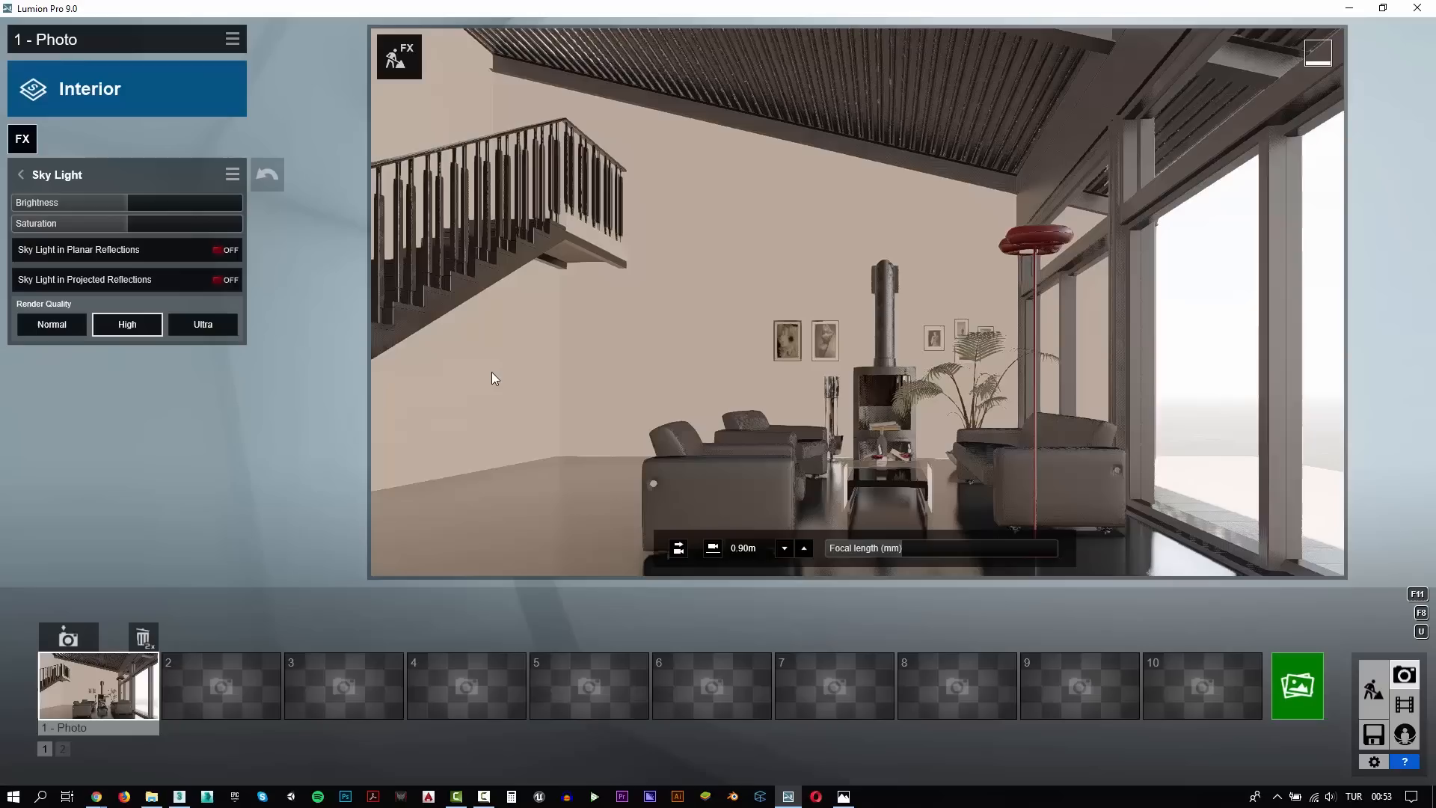
# Turn on Sky Light in planar and projected reflections, set its render quality to Ultra and raise its brightness
pyautogui.click(225, 250)
pyautogui.click(224, 280)
pyautogui.click(202, 324)
pyautogui.click(154, 202)
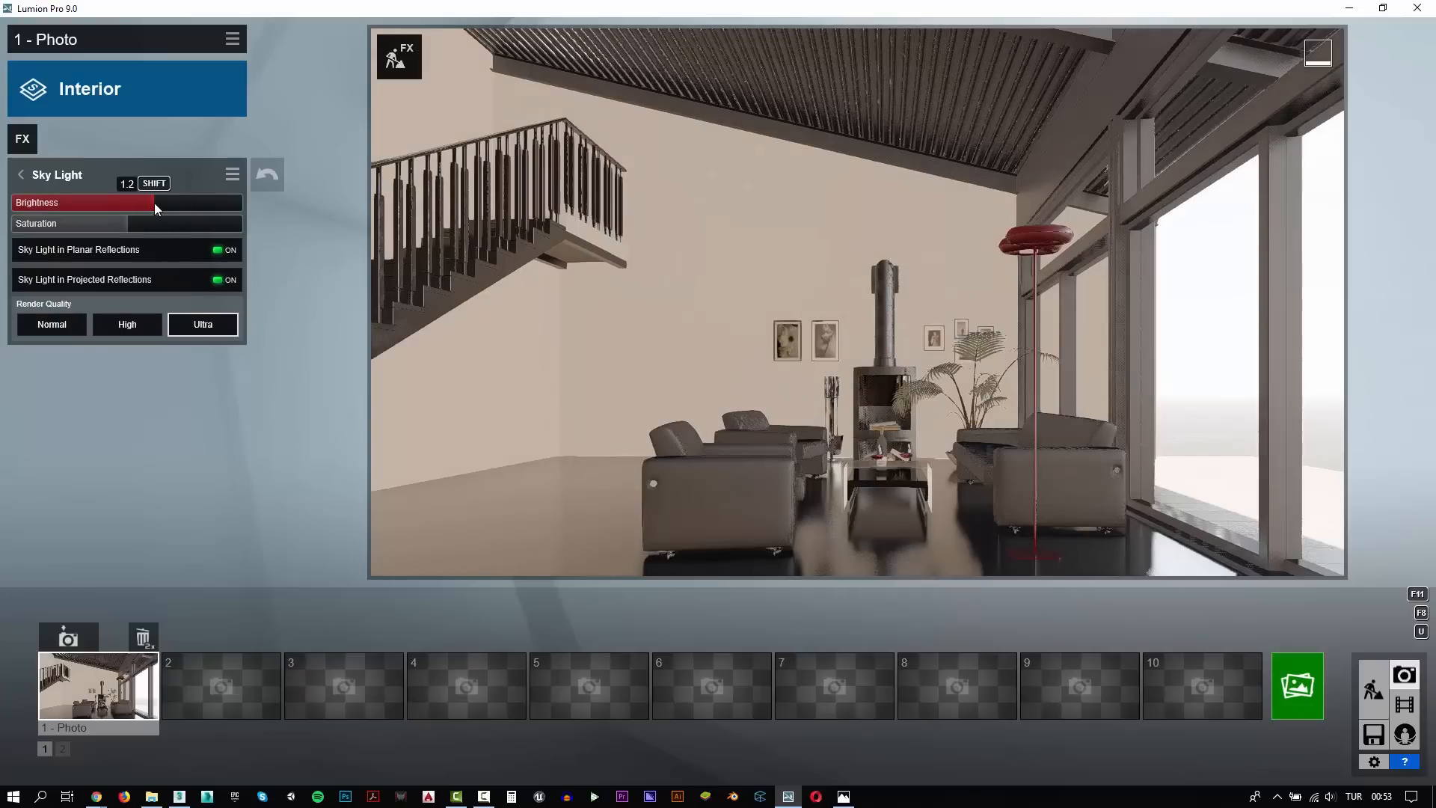
# Render the current shot at Desktop size (1920x1080), save it as test02.jpg and close the finished render
pyautogui.click(1300, 703)
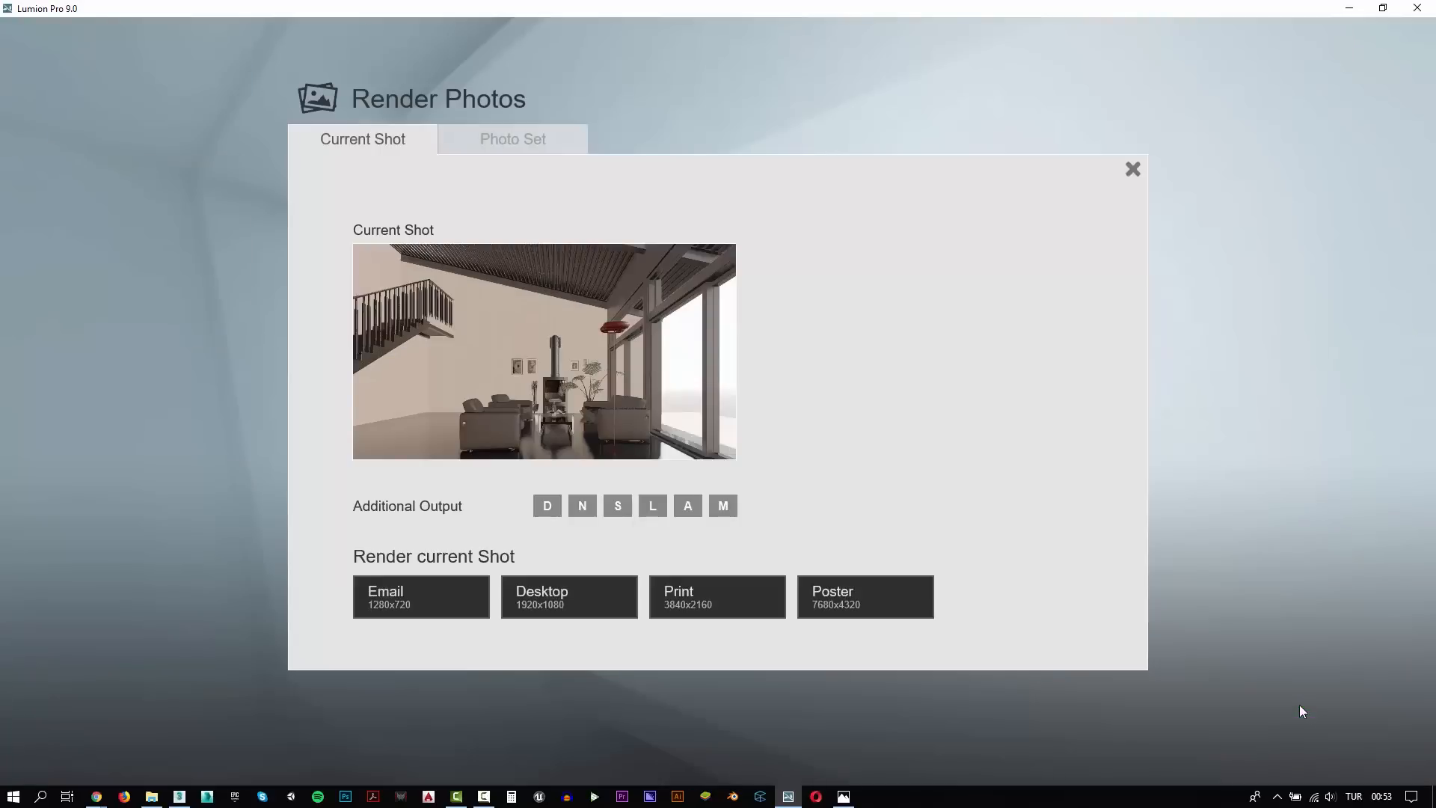
pyautogui.click(568, 599)
pyautogui.click(344, 142)
pyautogui.doubleClick(123, 671)
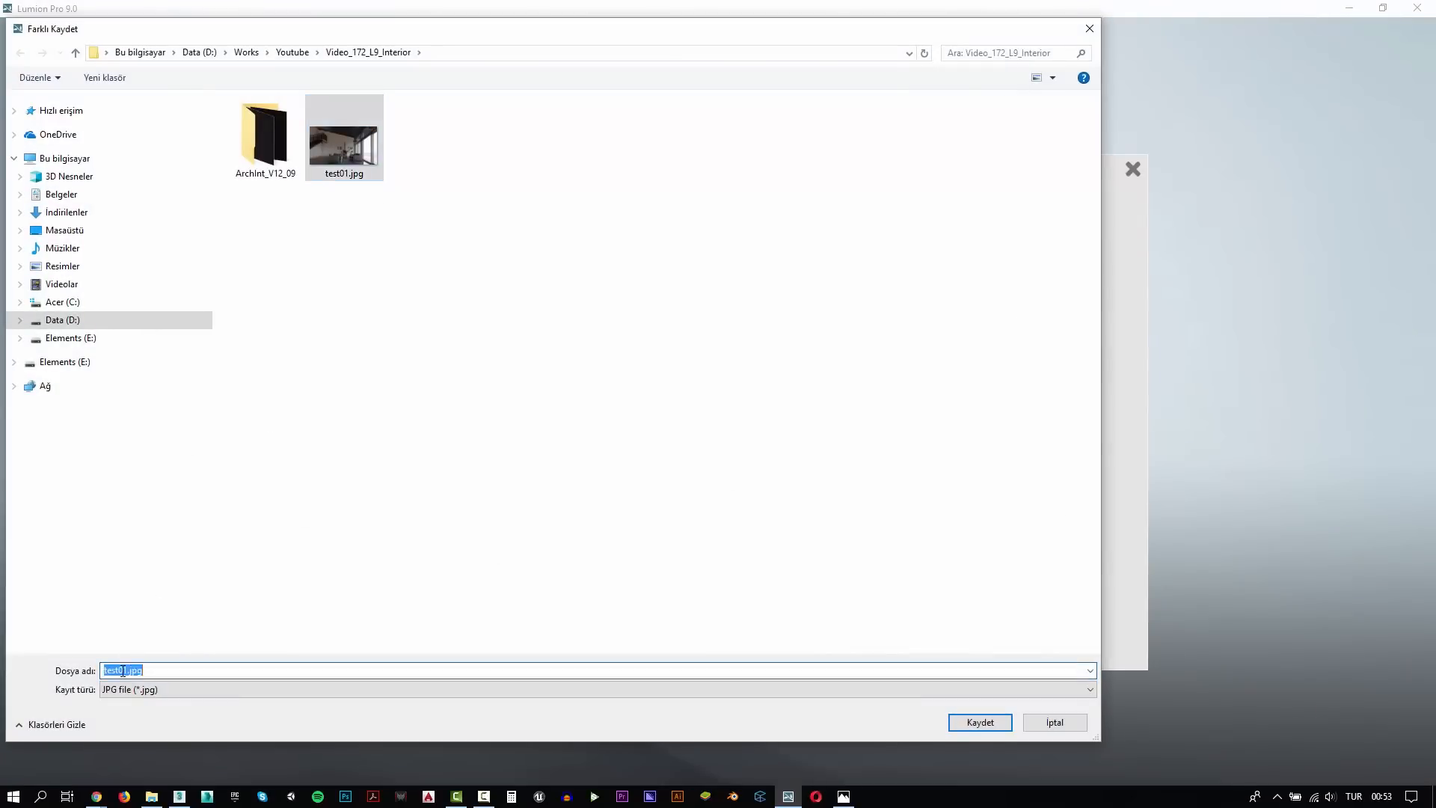
pyautogui.press('BackSpace')
pyautogui.write('2')
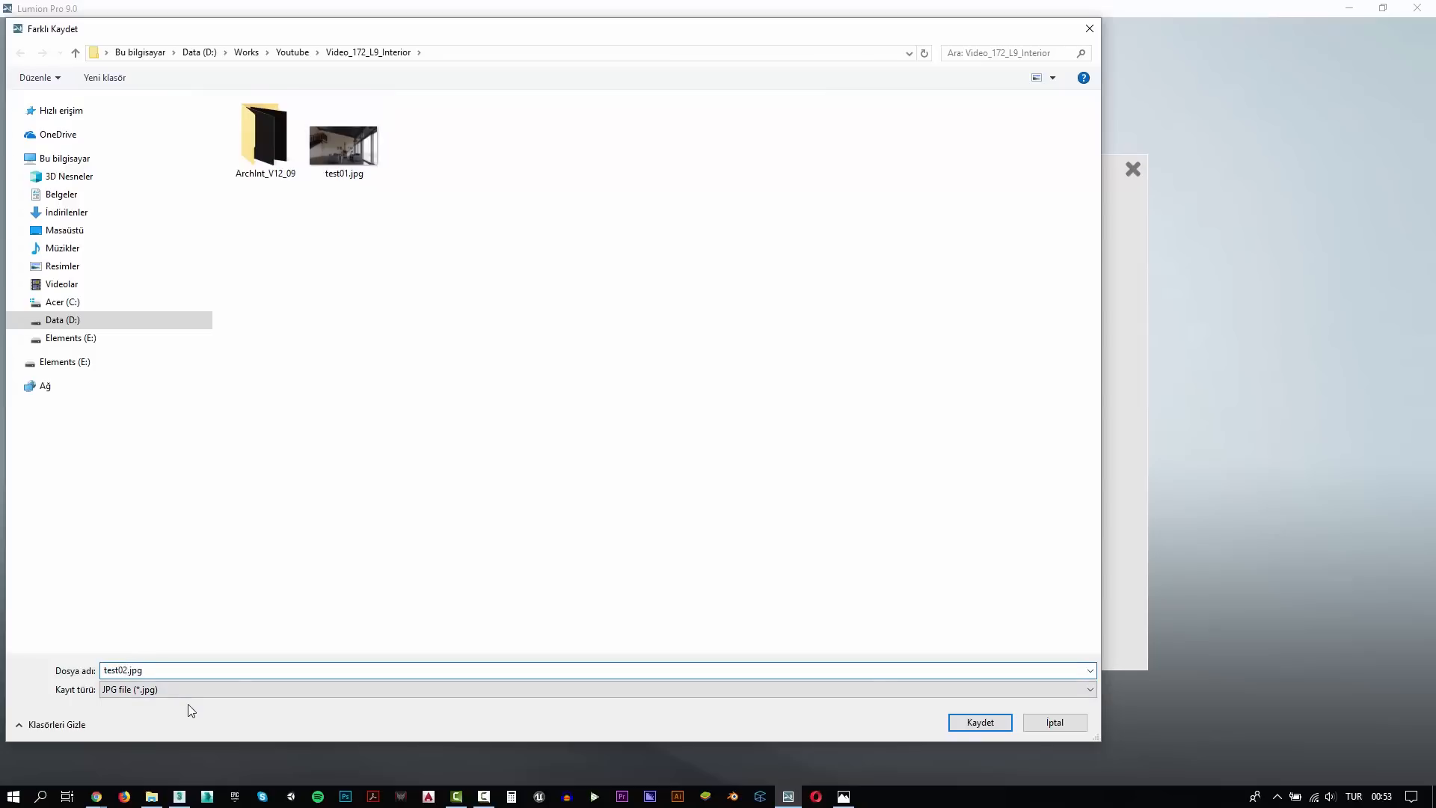
pyautogui.press('Return')
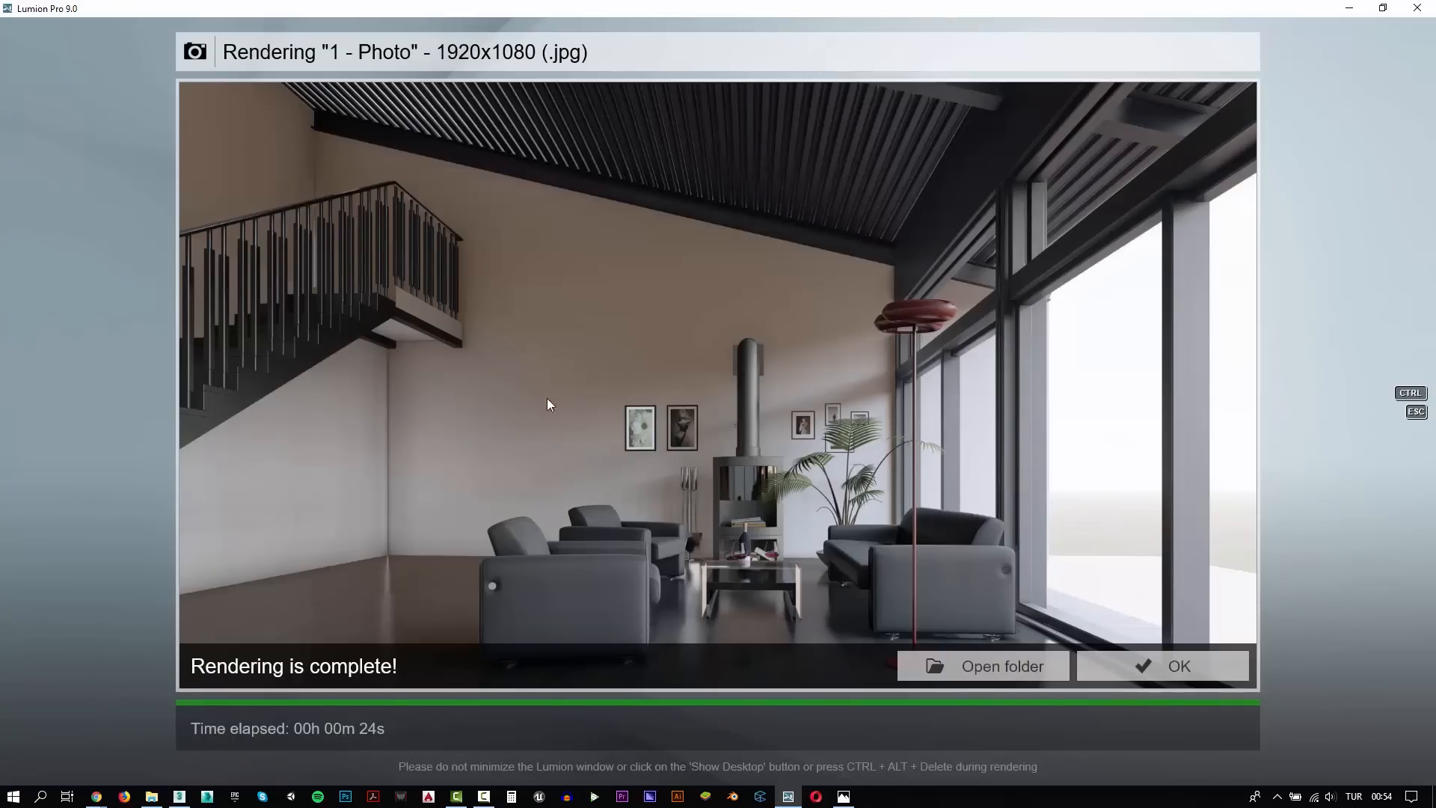
pyautogui.click(1163, 665)
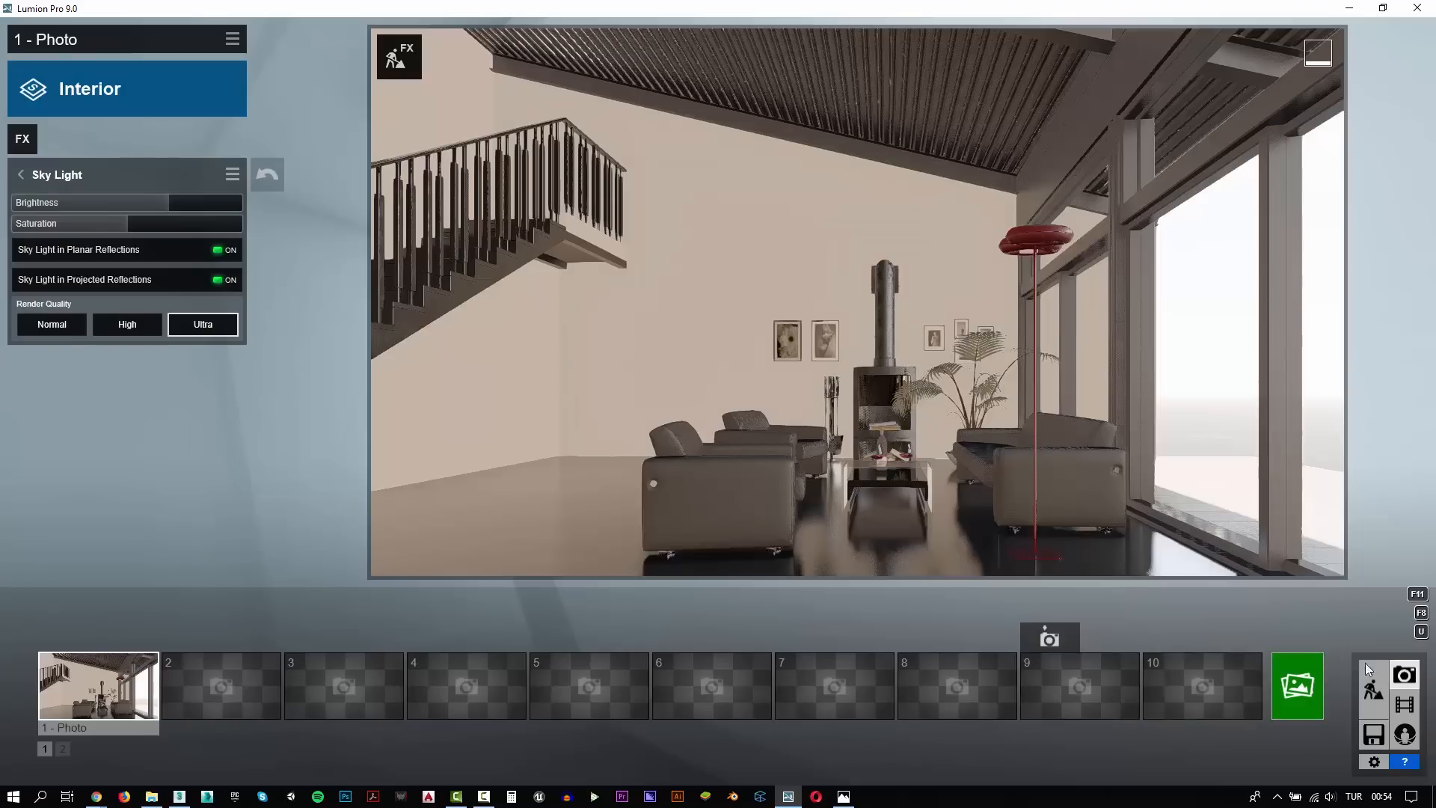
# In Build mode, assign the custom Imported Material to the framed flower picture and save the material changes
pyautogui.click(1373, 686)
pyautogui.scroll(10, 707, 523)
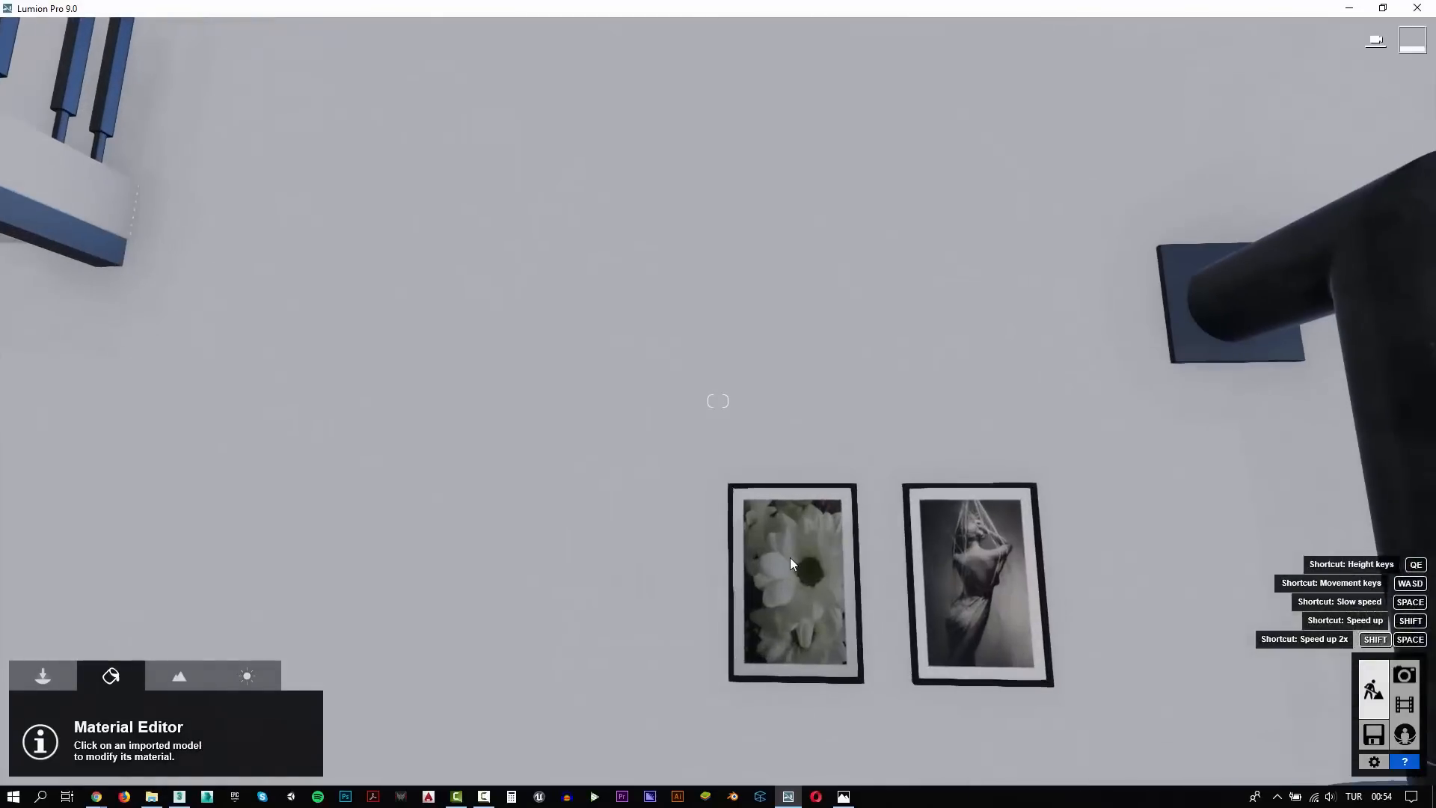
pyautogui.click(785, 570)
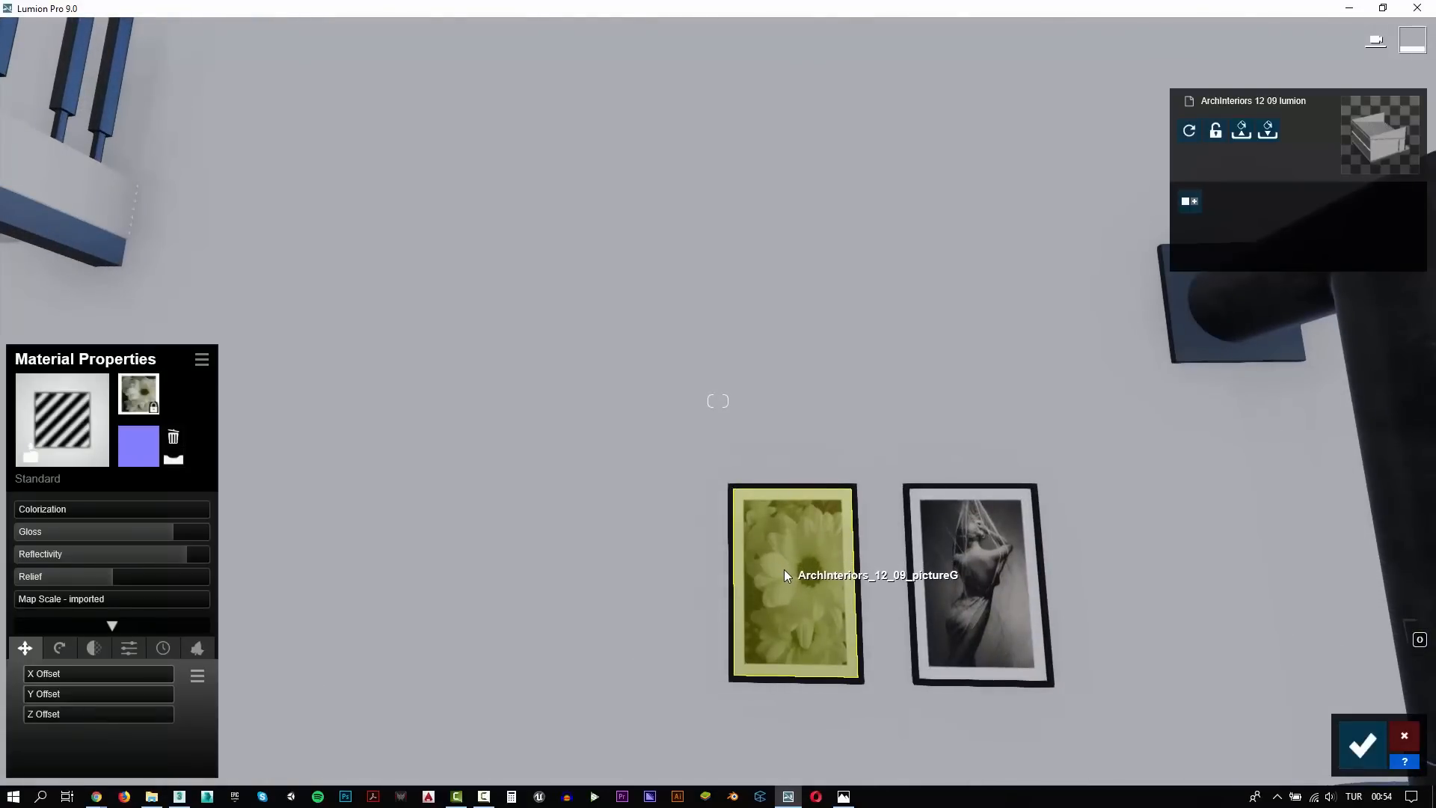
pyautogui.click(200, 364)
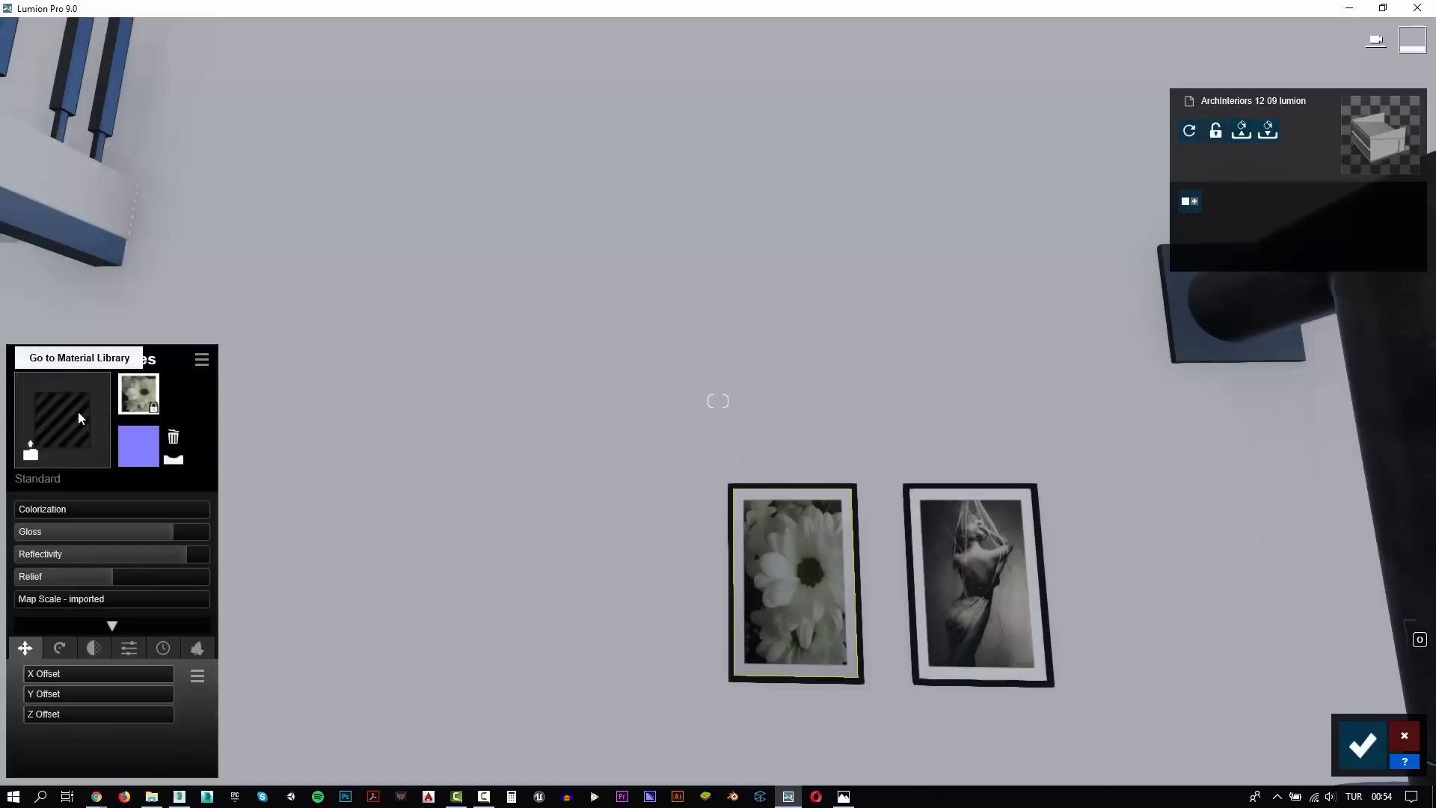
pyautogui.click(79, 418)
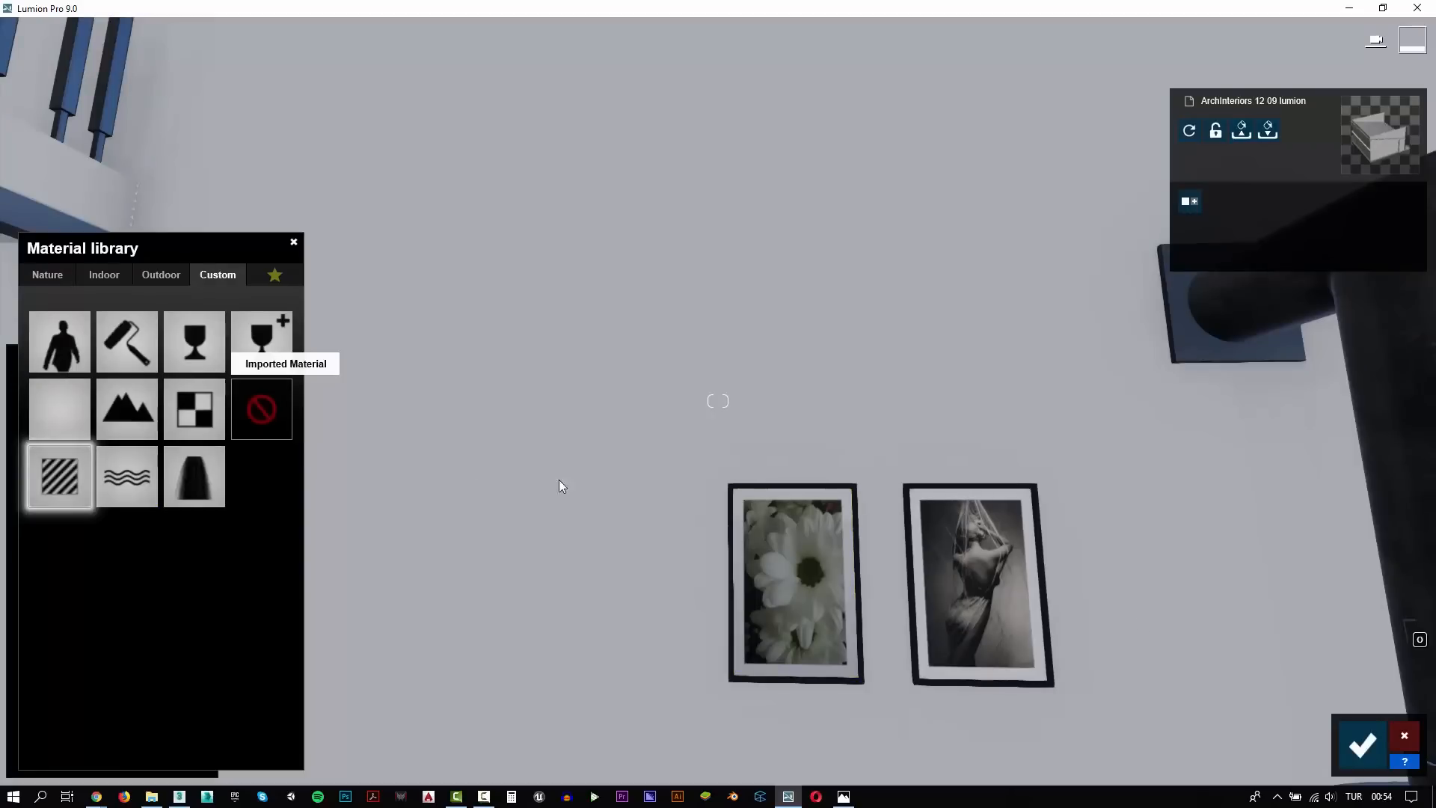
pyautogui.click(1362, 744)
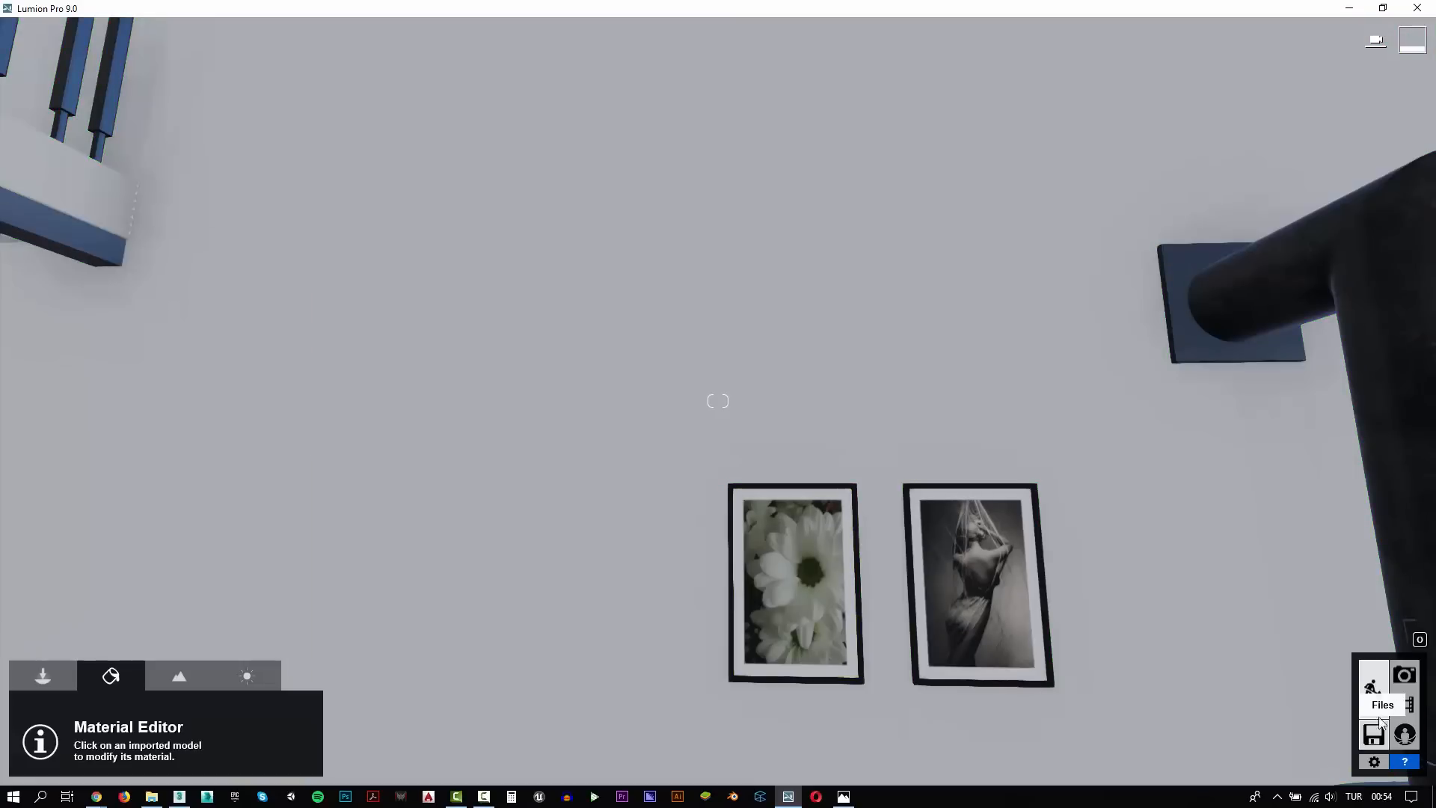
# Return to Photo mode, restore photo 1's camera and render the shot at 1920x1080 as test03.jpg
pyautogui.click(1405, 676)
pyautogui.click(97, 685)
pyautogui.click(1294, 683)
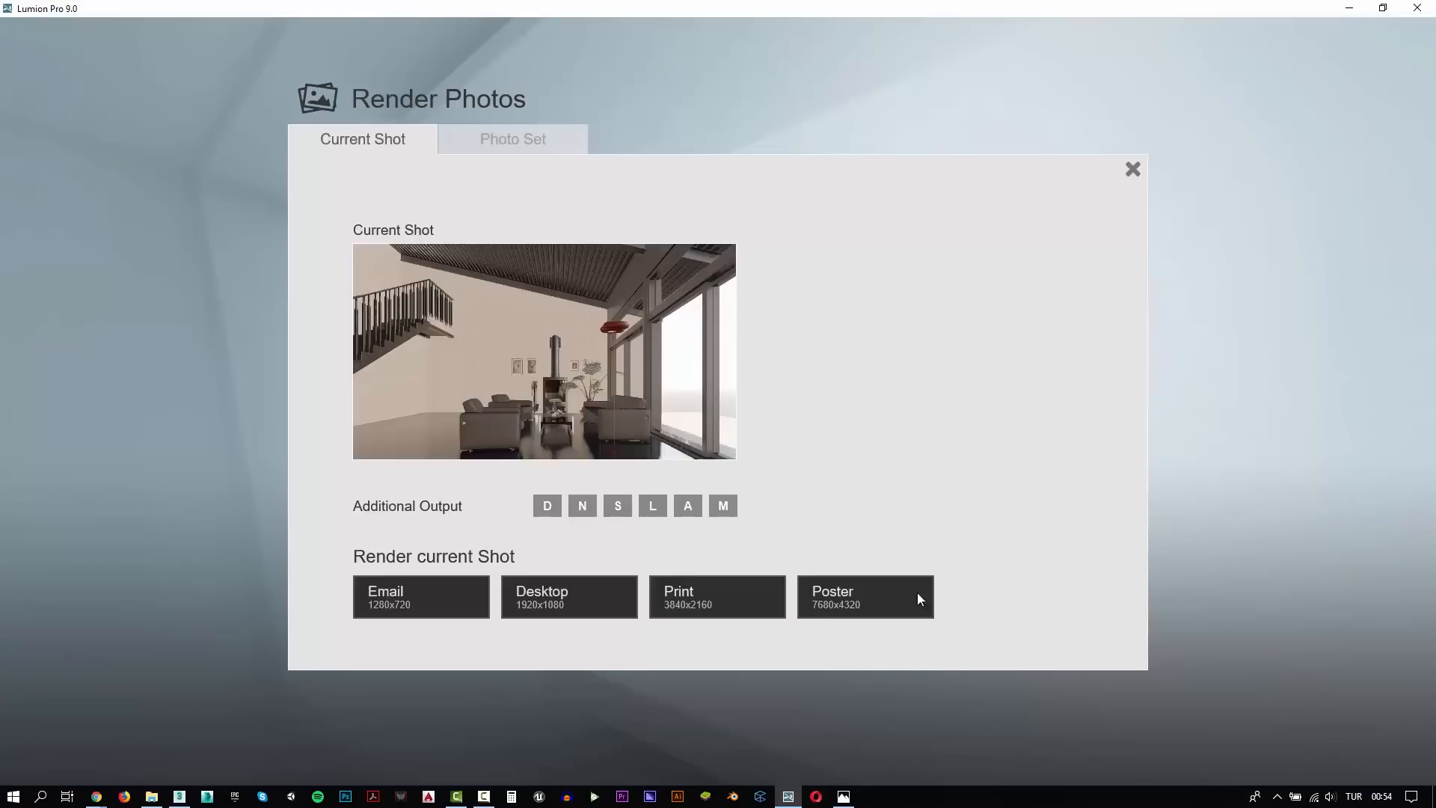
pyautogui.click(567, 591)
pyautogui.click(413, 146)
pyautogui.doubleClick(121, 670)
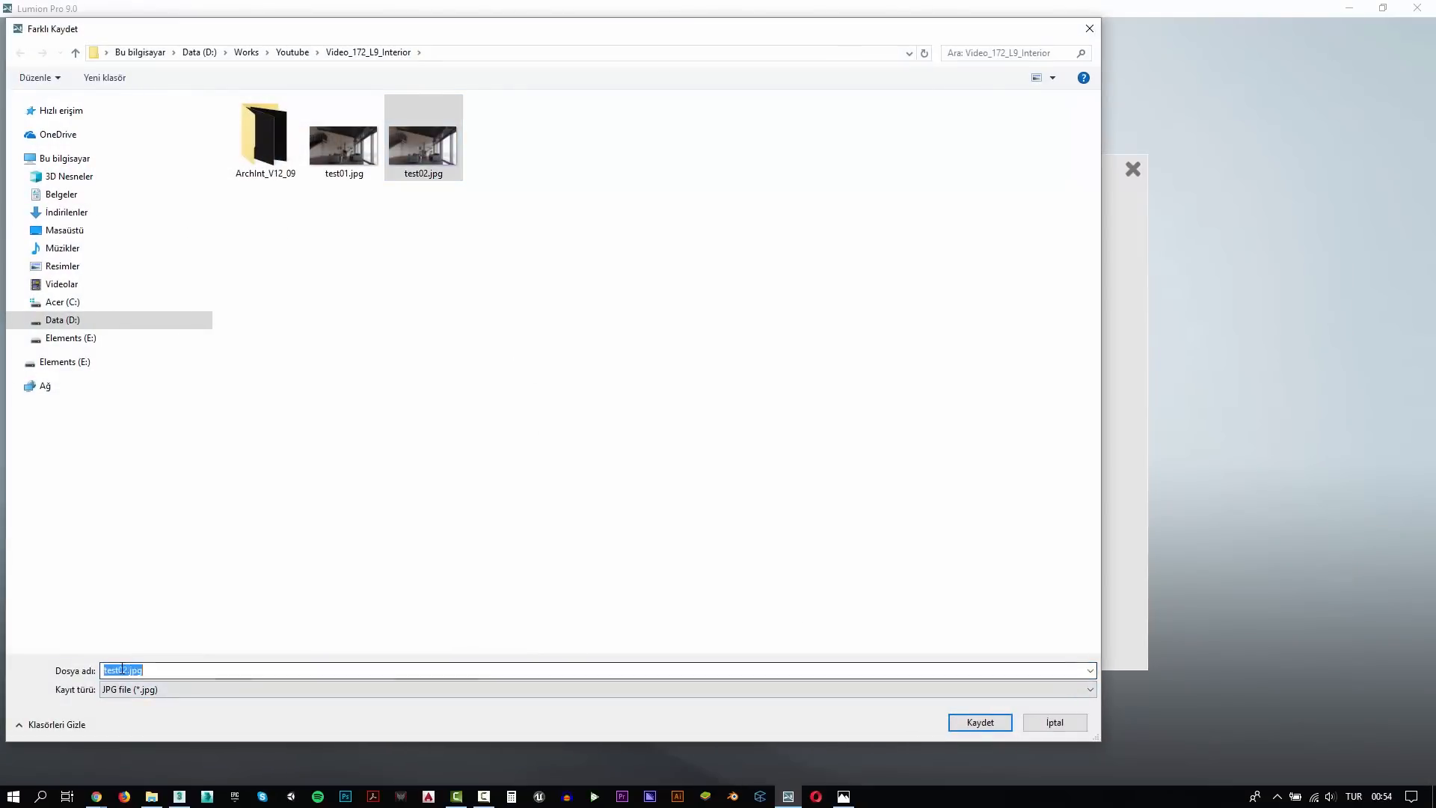
pyautogui.click(128, 670)
pyautogui.press('BackSpace')
pyautogui.write('3')
pyautogui.press('Return')
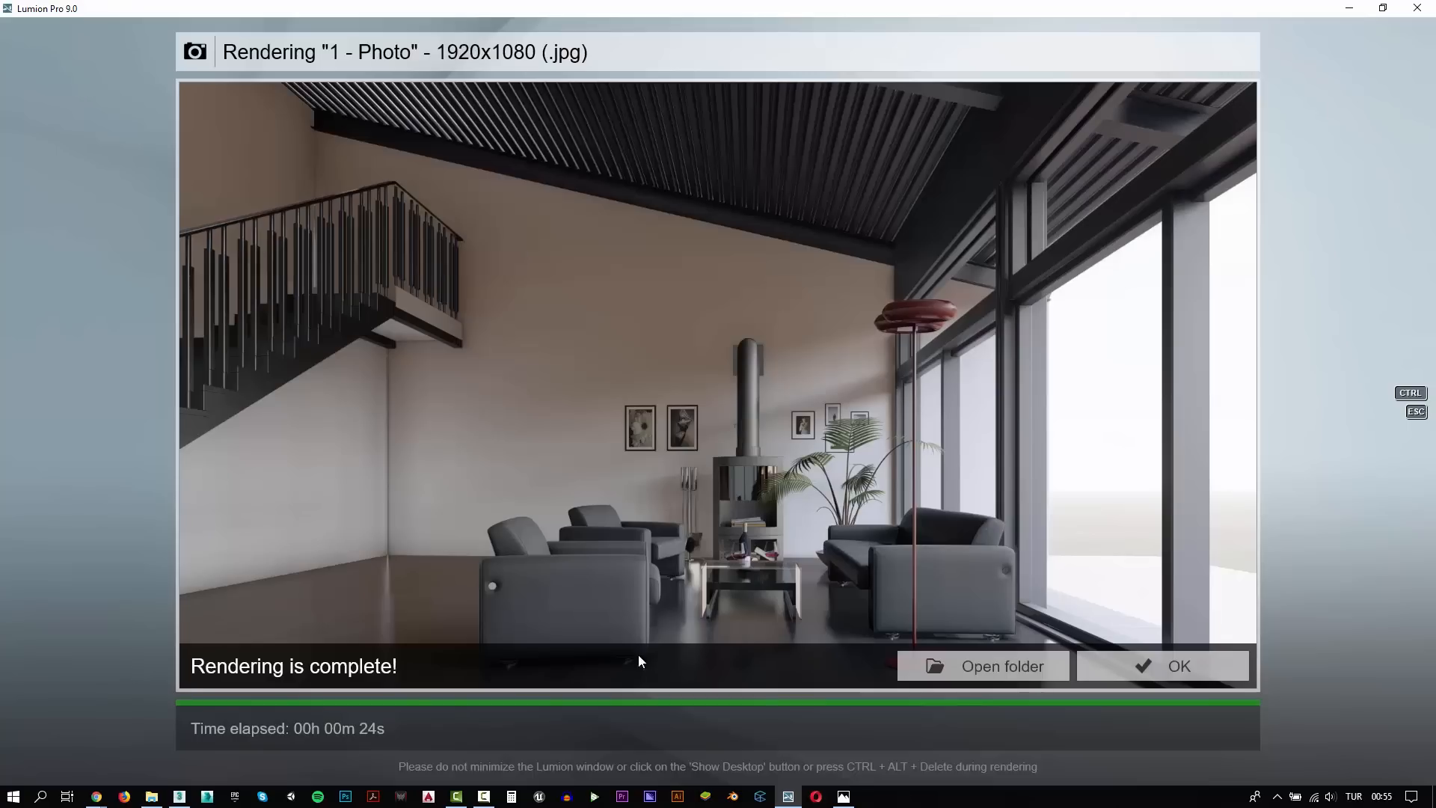
# Open the render's output folder and view the finished living room image full screen
pyautogui.click(1025, 667)
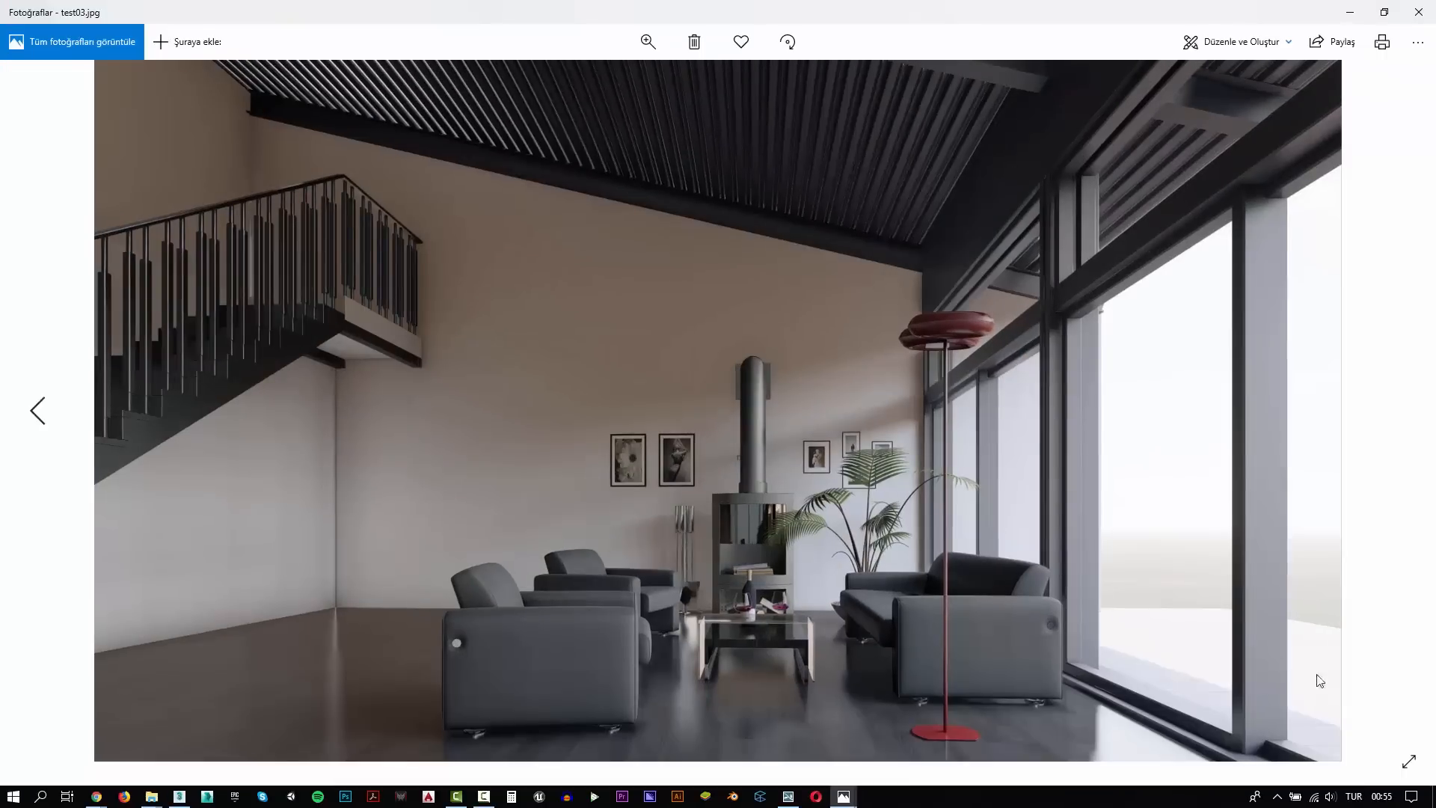
pyautogui.click(1403, 762)
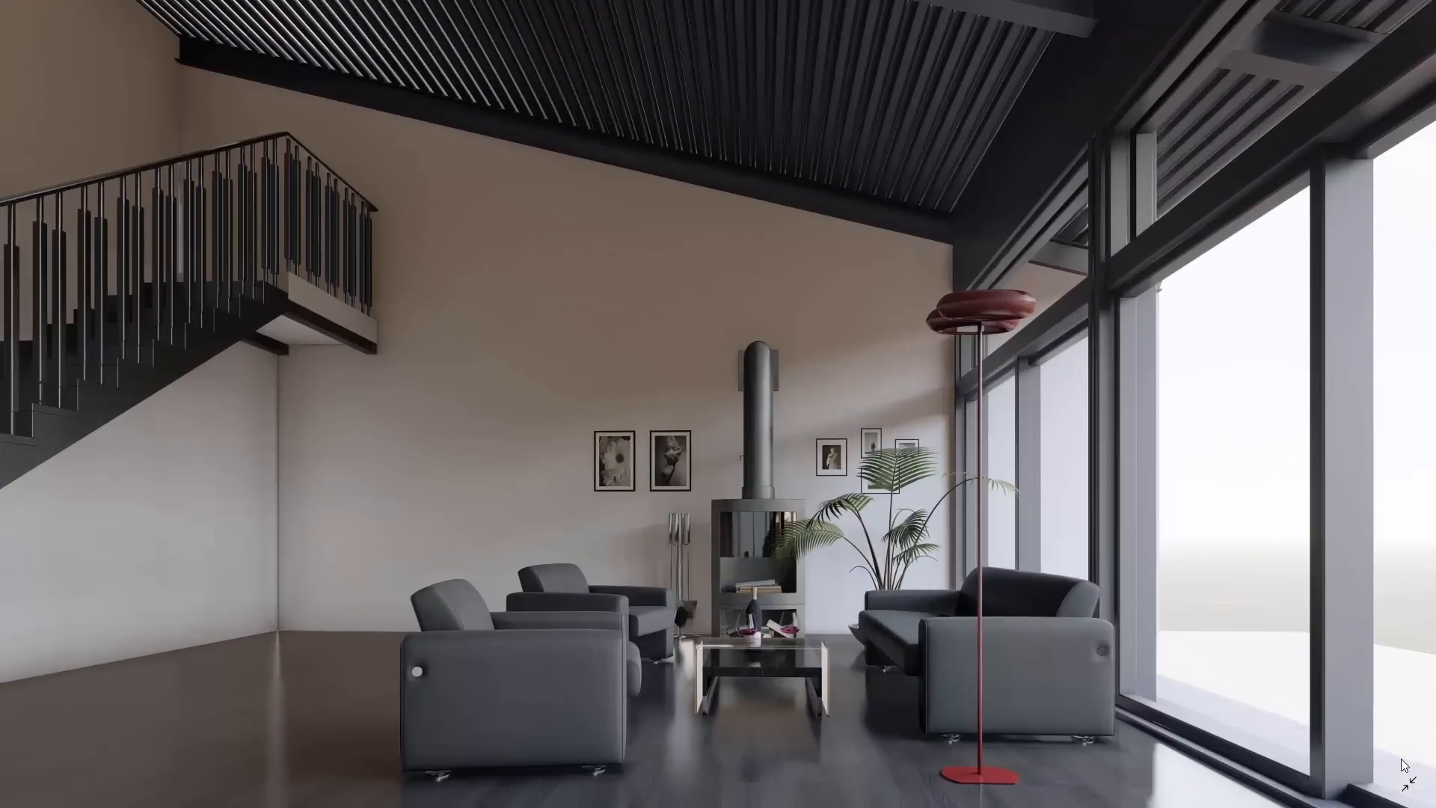